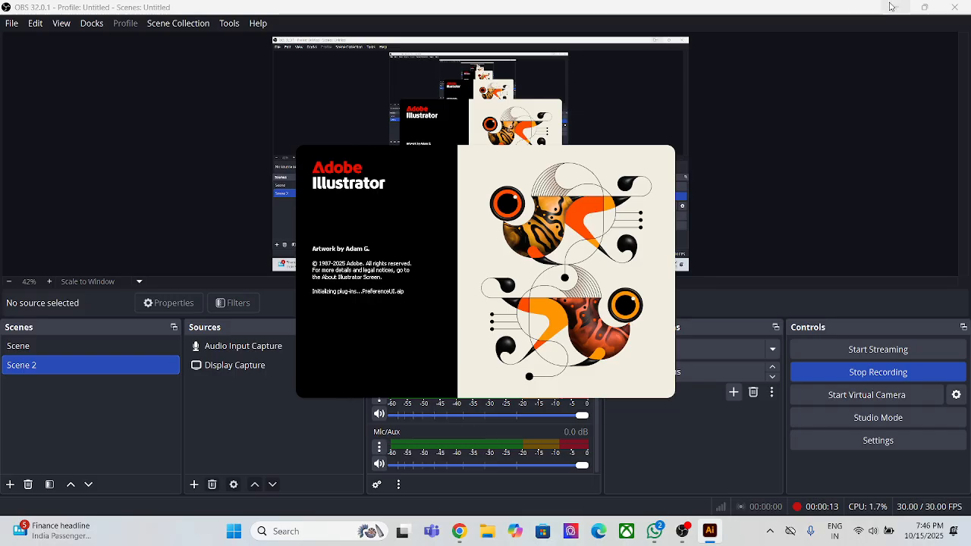
- Switch to Illustrator and create a new blank portrait RGB document
{"action": "left_click", "coordinate": [904, 6]}
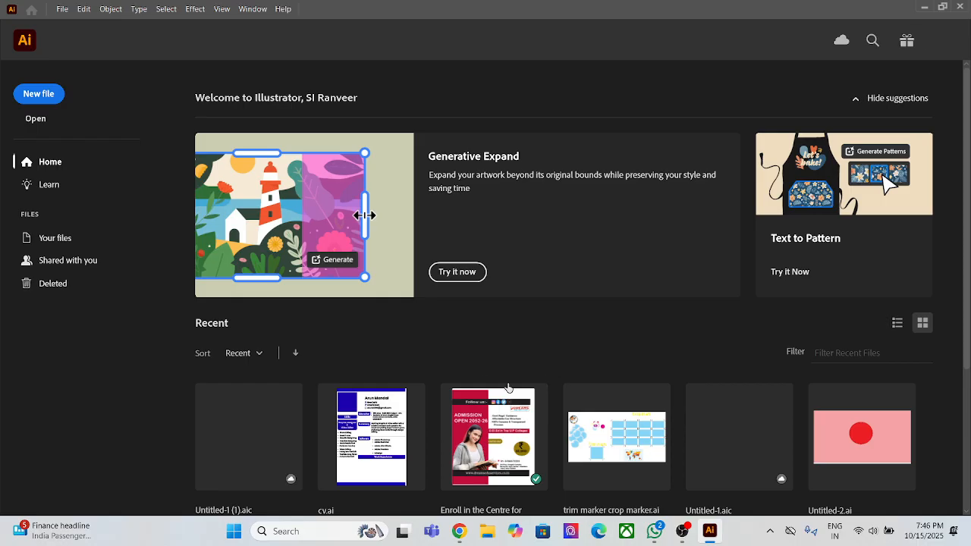
{"action": "left_click", "coordinate": [31, 95]}
{"action": "left_click", "coordinate": [680, 456]}
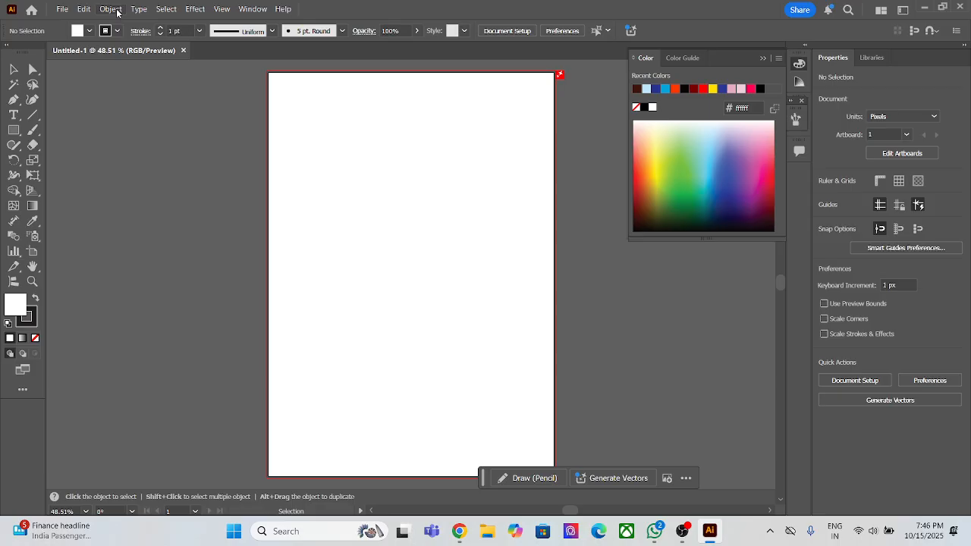
- Draw an eight-pointed star about 539 px wide over the upper part of the artboard, and delete it
{"action": "right_click", "coordinate": [16, 129]}
{"action": "left_click", "coordinate": [76, 190]}
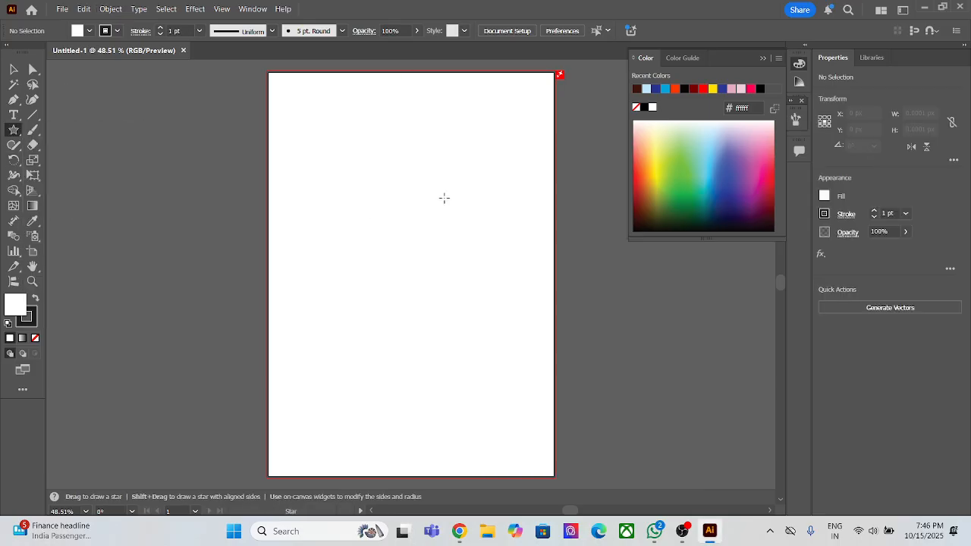
{"action": "left_click_drag", "start_coordinate": [380, 193], "coordinate": [480, 276]}
{"action": "key", "text": "Down"}
{"action": "key", "text": "Down"}
{"action": "key", "text": "Up"}
{"action": "key", "text": "Up"}
{"action": "key", "text": "Up"}
{"action": "key", "text": "Up"}
{"action": "key", "text": "Up"}
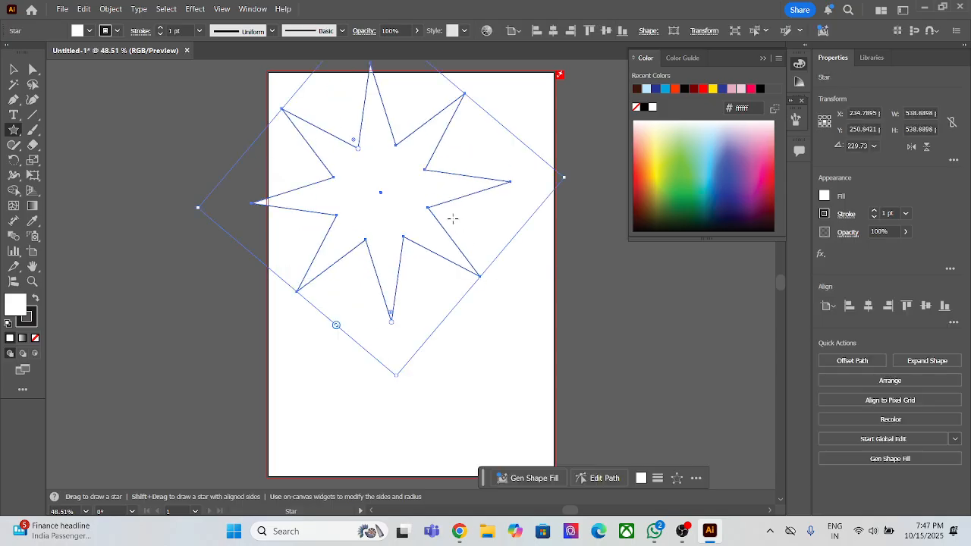
{"action": "key", "text": "Delete"}
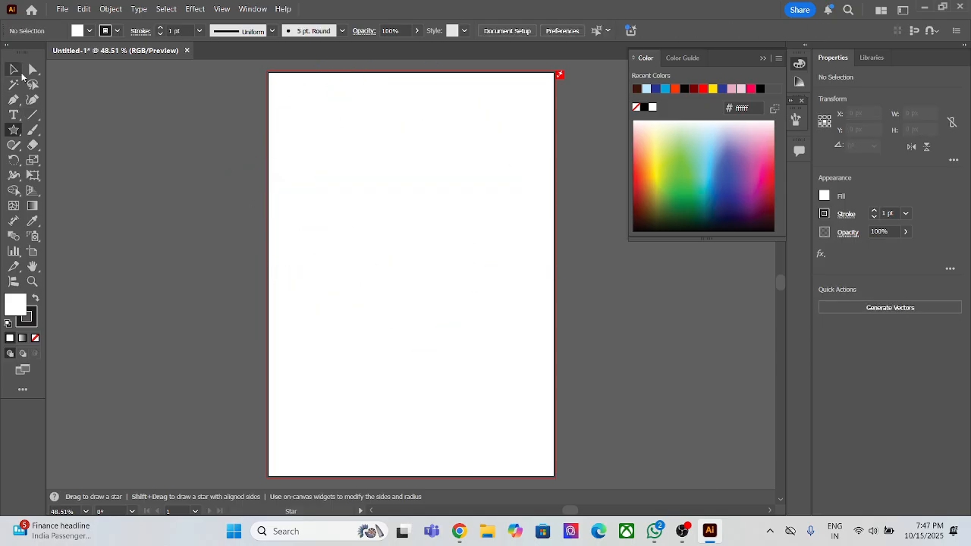
- Draw a rectangle about 380 by 303 px on the upper half of the artboard
{"action": "right_click", "coordinate": [13, 131]}
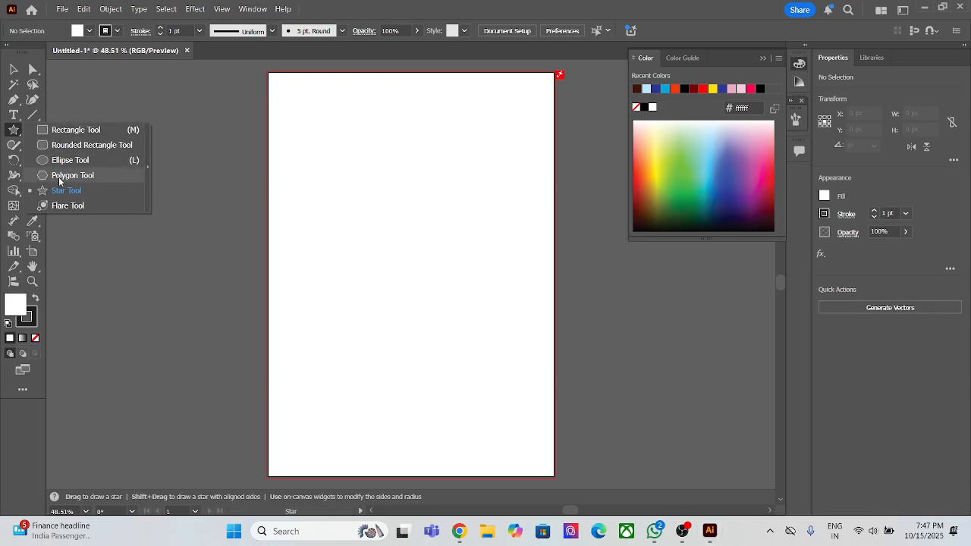
{"action": "left_click", "coordinate": [68, 176]}
{"action": "right_click", "coordinate": [13, 136]}
{"action": "left_click", "coordinate": [76, 128]}
{"action": "left_click_drag", "start_coordinate": [331, 153], "coordinate": [515, 299]}
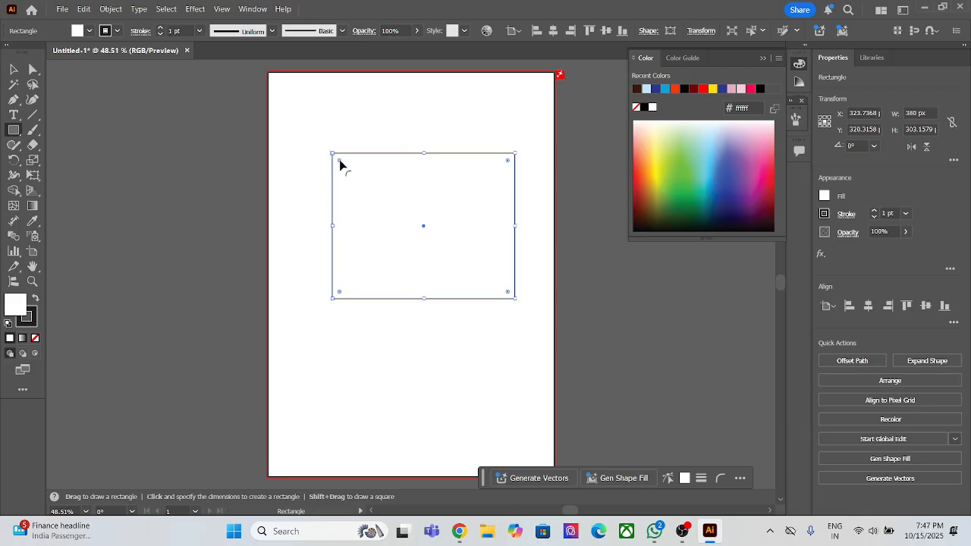
- Try adjusting the rectangle's corner rounding, and delete the rectangle
{"action": "left_click_drag", "start_coordinate": [340, 165], "coordinate": [277, 156]}
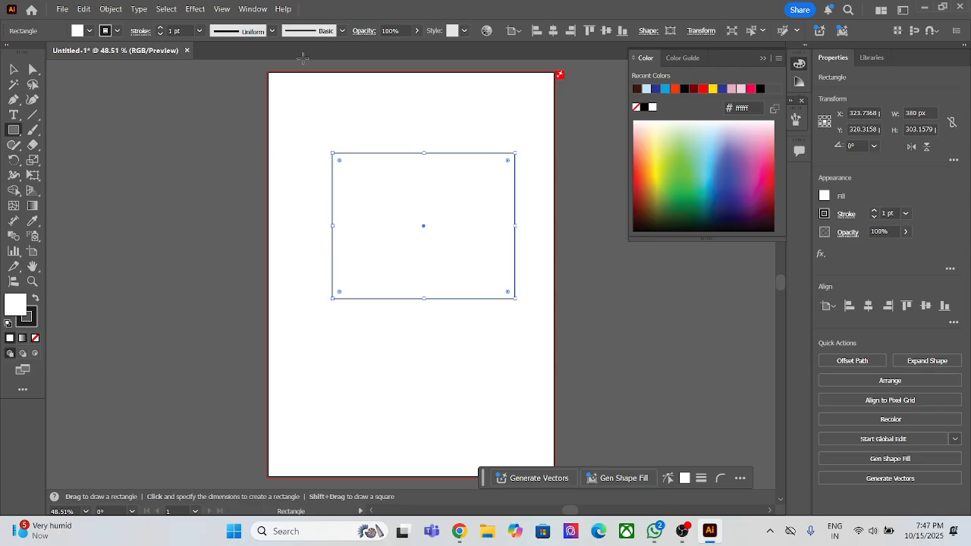
{"action": "left_click", "coordinate": [12, 69]}
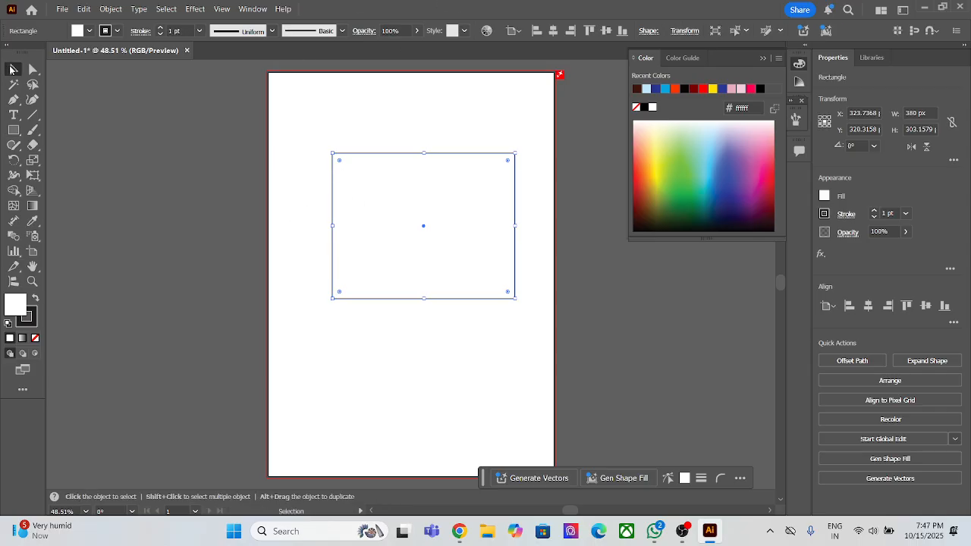
{"action": "key", "text": "ctrl+shift+a"}
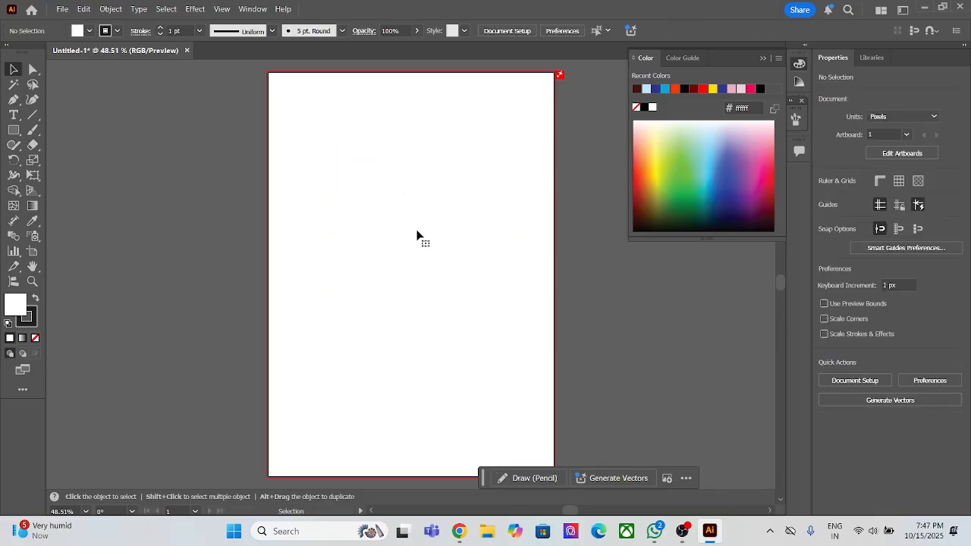
- Draw a square about 199 px wide near the middle of the artboard
{"action": "left_click", "coordinate": [13, 130]}
{"action": "left_click_drag", "start_coordinate": [324, 178], "coordinate": [429, 296]}
{"action": "key", "text": "ctrl+z"}
{"action": "left_click_drag", "start_coordinate": [369, 208], "coordinate": [464, 304]}
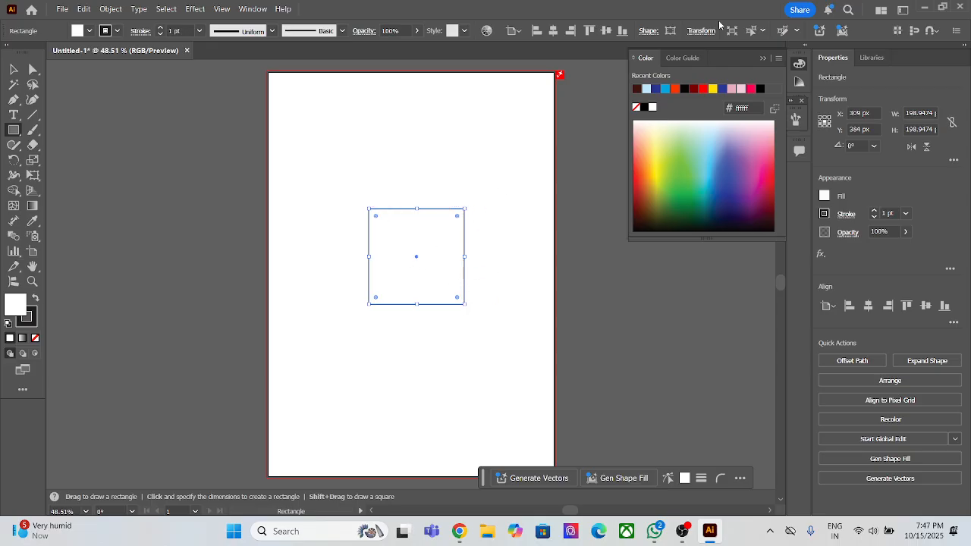
- Move the square about 37 px down with the Direct Selection tool
{"action": "left_click", "coordinate": [31, 72]}
{"action": "left_click_drag", "start_coordinate": [330, 185], "coordinate": [388, 233]}
{"action": "mouse_move", "coordinate": [440, 276]}
{"action": "left_mouse_down"}
{"action": "mouse_move", "coordinate": [463, 306]}
{"action": "mouse_move", "coordinate": [440, 293]}
{"action": "left_mouse_up"}
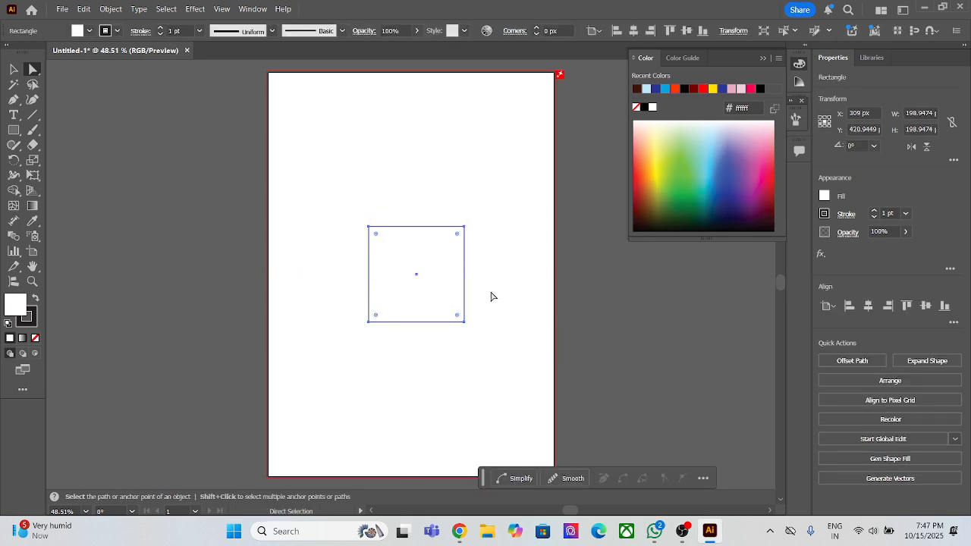
- Lasso the square's upper-left and lower-right anchors and round these corners by about 199 px into a leaf shape
{"action": "left_click", "coordinate": [34, 84]}
{"action": "mouse_move", "coordinate": [347, 209]}
{"action": "left_mouse_down"}
{"action": "mouse_move", "coordinate": [388, 258]}
{"action": "mouse_move", "coordinate": [377, 207]}
{"action": "mouse_move", "coordinate": [406, 219]}
{"action": "mouse_move", "coordinate": [463, 340]}
{"action": "mouse_move", "coordinate": [473, 310]}
{"action": "mouse_move", "coordinate": [446, 282]}
{"action": "mouse_move", "coordinate": [401, 195]}
{"action": "mouse_move", "coordinate": [383, 189]}
{"action": "mouse_move", "coordinate": [344, 214]}
{"action": "left_mouse_up"}
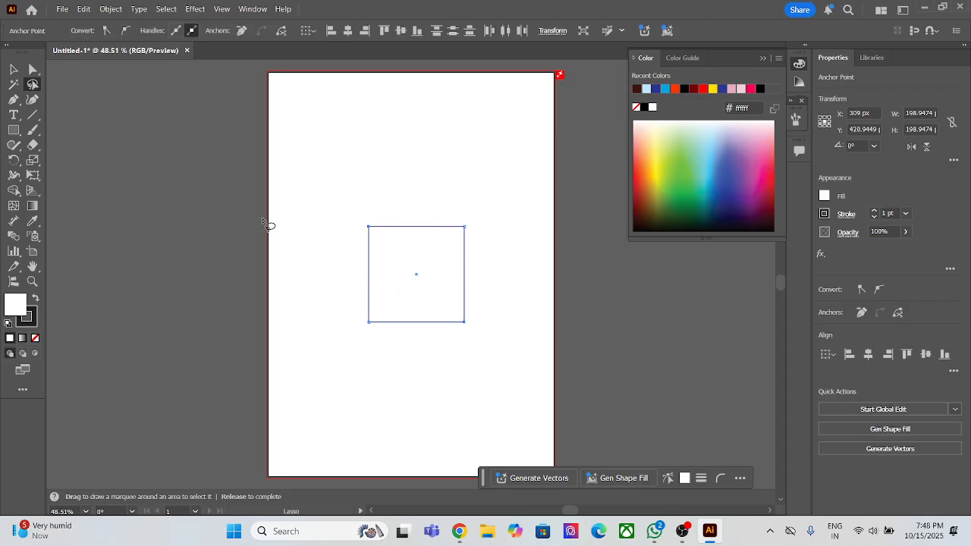
{"action": "left_click", "coordinate": [32, 69]}
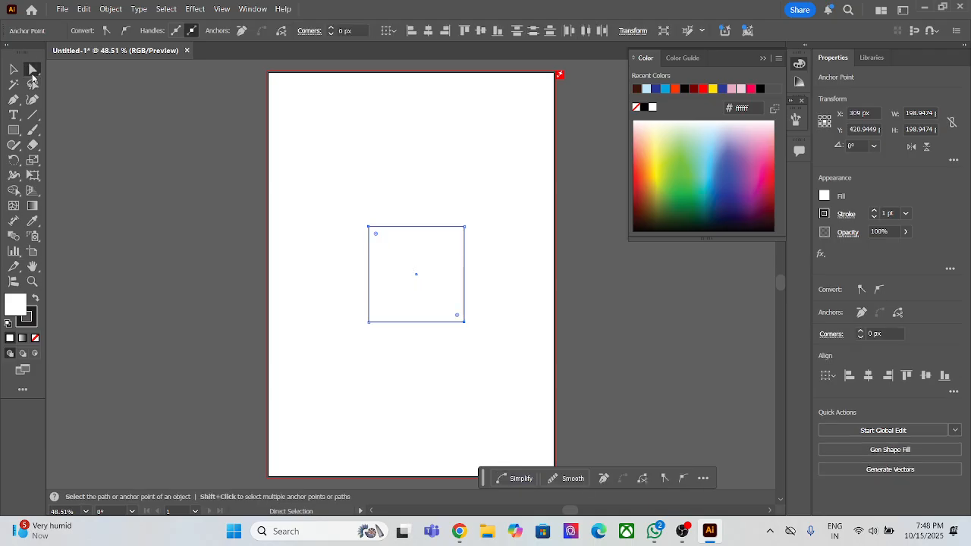
{"action": "left_click_drag", "start_coordinate": [376, 235], "coordinate": [456, 348]}
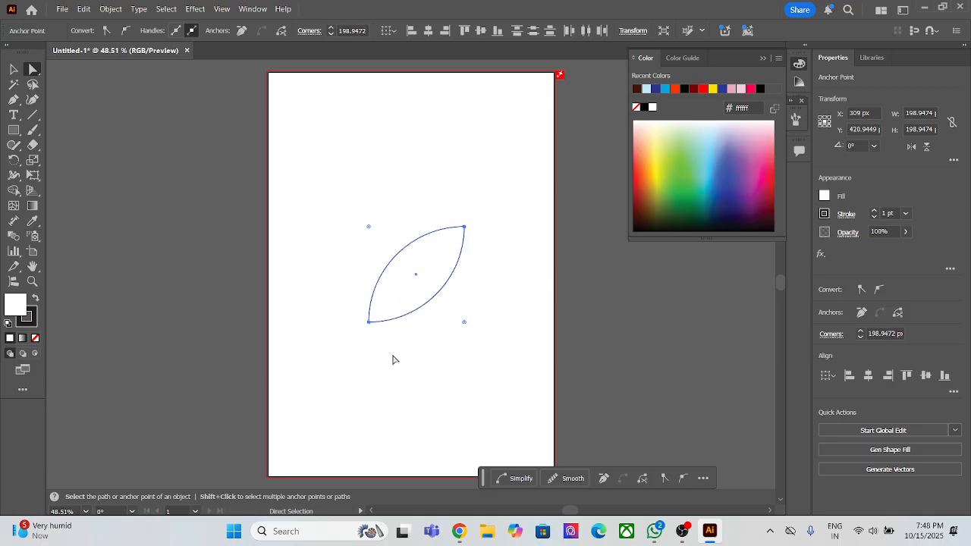
- Delete the leaf shape from the artboard
{"action": "left_click", "coordinate": [345, 158]}
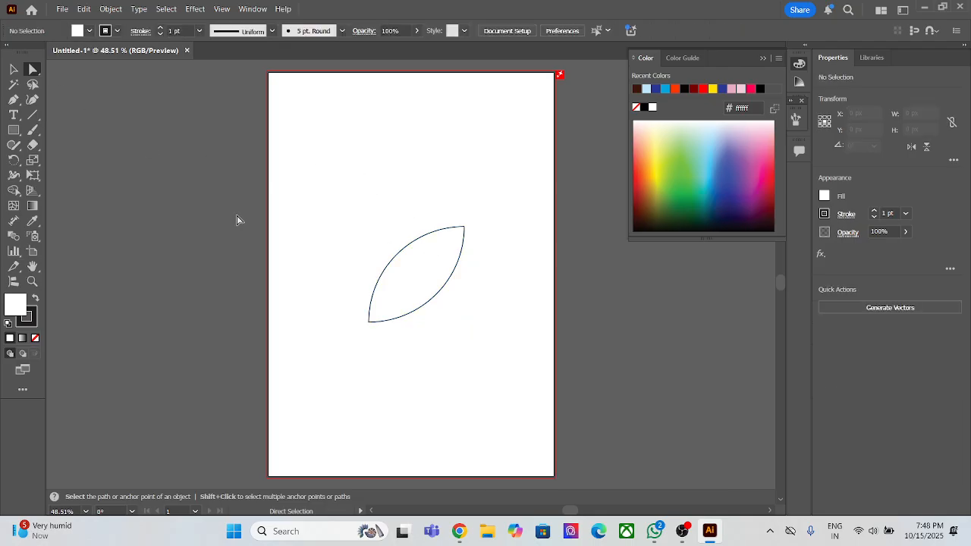
{"action": "key", "text": "ctrl+a"}
{"action": "key", "text": "Delete"}
{"action": "left_click", "coordinate": [13, 130]}
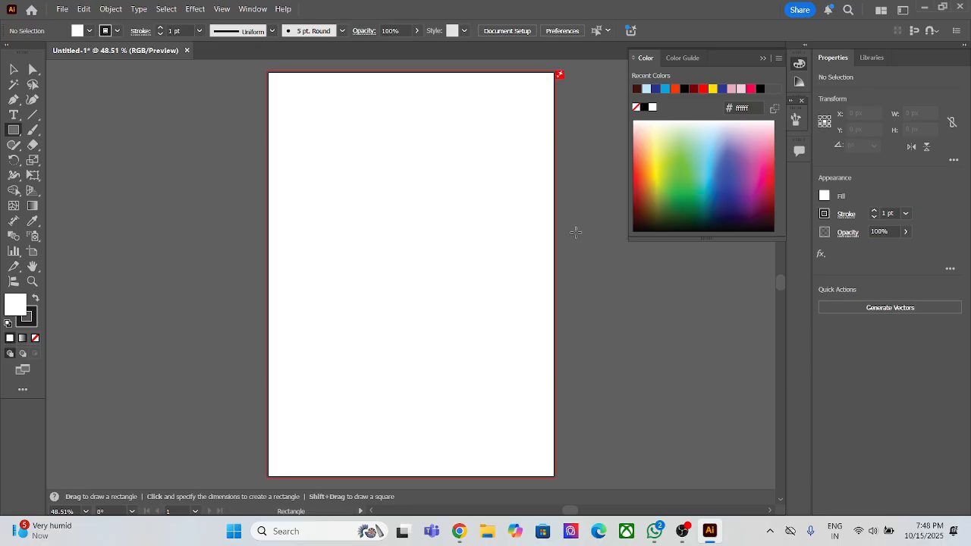
{"action": "left_click_drag", "start_coordinate": [331, 149], "coordinate": [514, 334]}
{"action": "key", "text": "ctrl+z"}
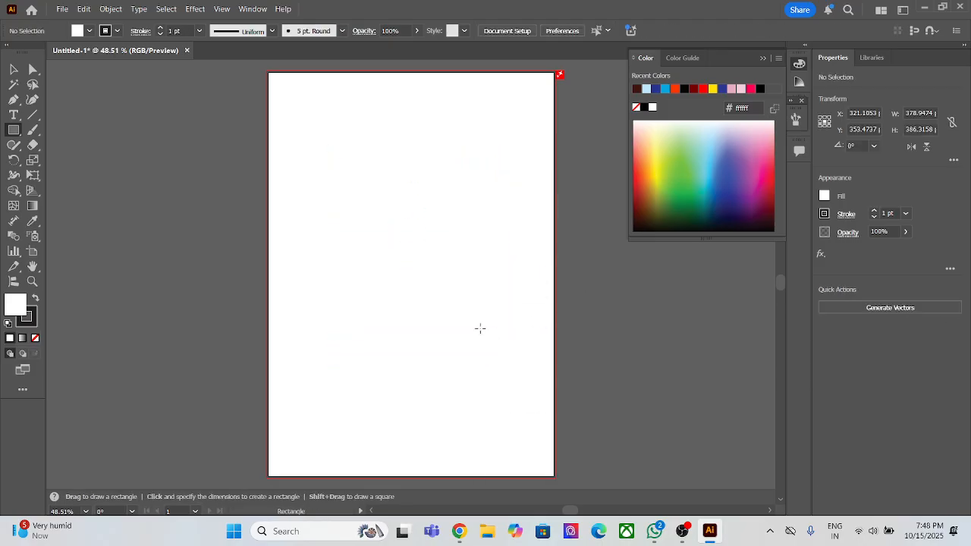
{"action": "mouse_move", "coordinate": [326, 177]}
{"action": "left_mouse_down"}
{"action": "mouse_move", "coordinate": [455, 306]}
{"action": "mouse_move", "coordinate": [457, 279]}
{"action": "left_mouse_up"}
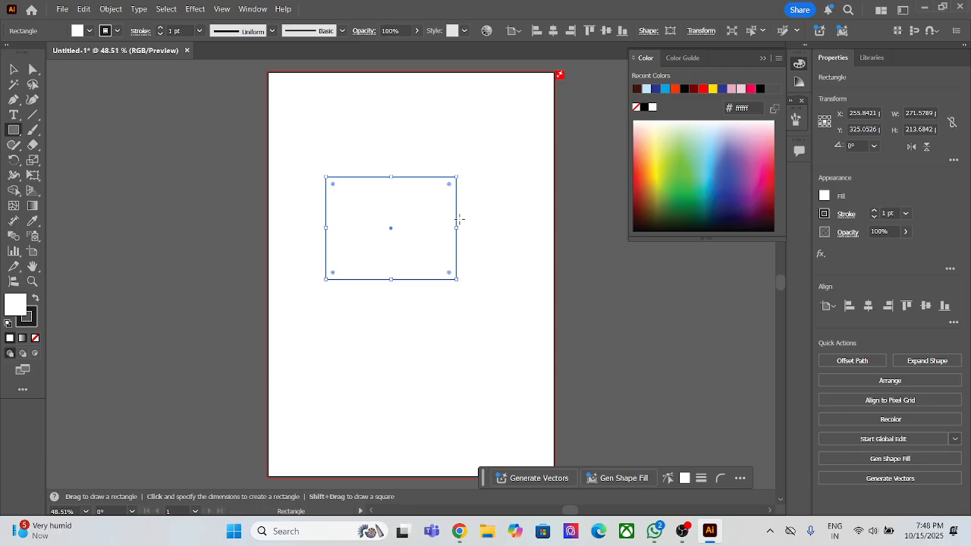
{"action": "key", "text": "ctrl+z"}
- Draw a square about 234 px wide on the upper artboard and move it about 32 px up and left
{"action": "left_click_drag", "start_coordinate": [366, 168], "coordinate": [479, 265]}
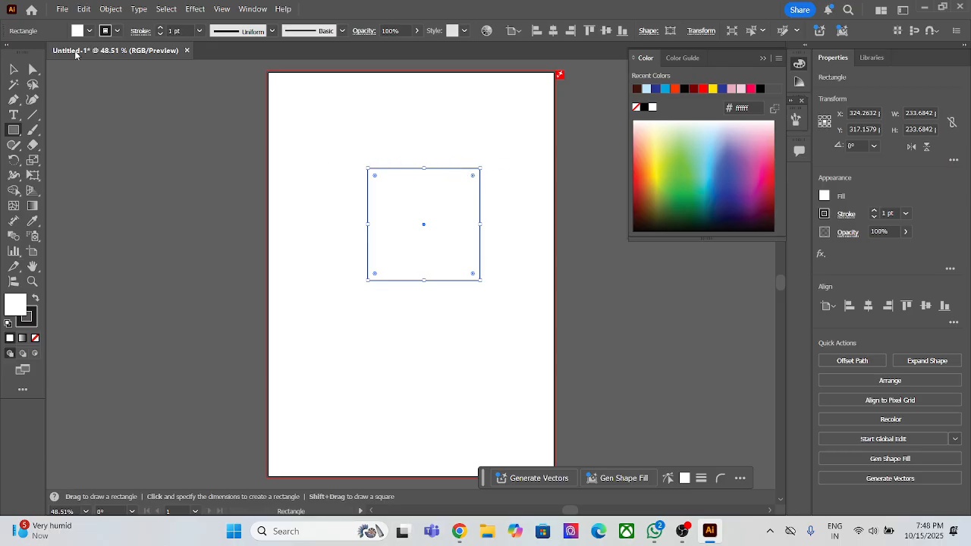
{"action": "left_click", "coordinate": [32, 69]}
{"action": "left_click_drag", "start_coordinate": [348, 151], "coordinate": [501, 265]}
{"action": "left_click", "coordinate": [465, 265]}
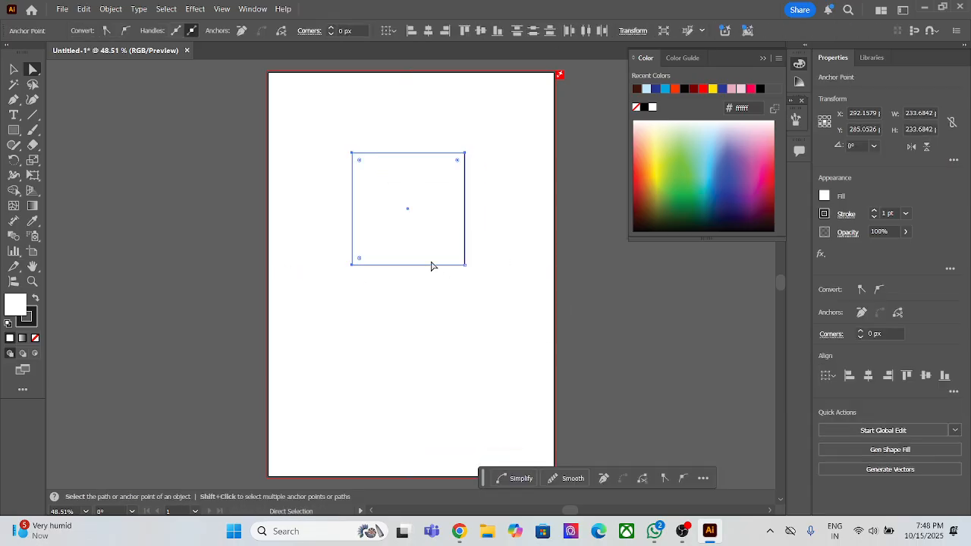
- Remove the square's fill and marquee-select its corner anchors with the Direct Selection tool
{"action": "left_click", "coordinate": [35, 337]}
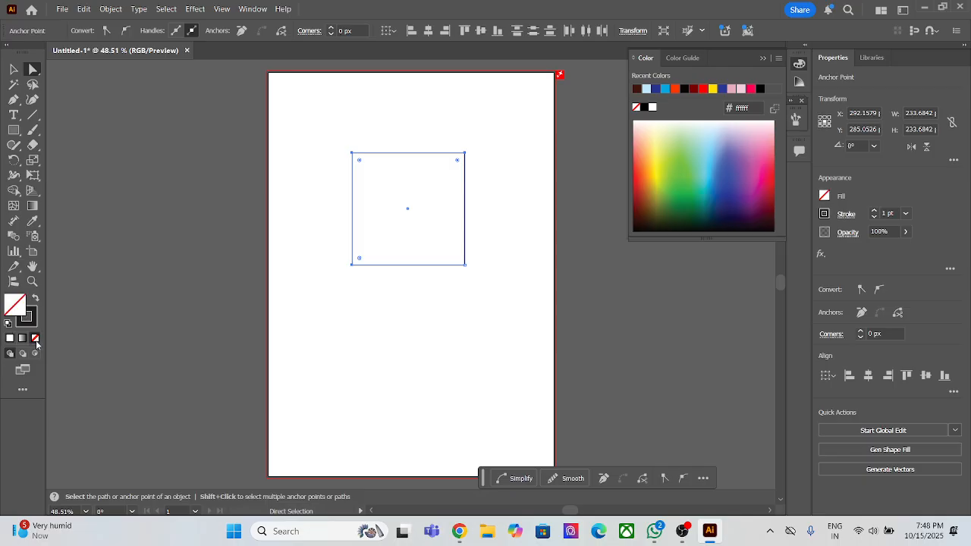
{"action": "left_click_drag", "start_coordinate": [325, 131], "coordinate": [469, 287]}
{"action": "left_click_drag", "start_coordinate": [458, 262], "coordinate": [334, 159]}
- Draw a second square about 255 px wide outside the artboard, beside its left edge
{"action": "left_click", "coordinate": [14, 130]}
{"action": "left_click_drag", "start_coordinate": [138, 192], "coordinate": [260, 288]}
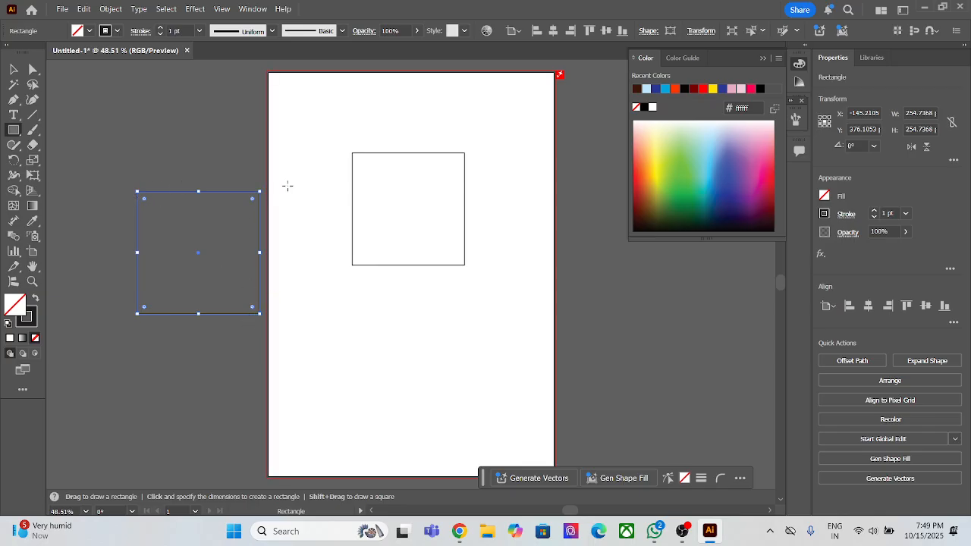
{"action": "left_click", "coordinate": [15, 69]}
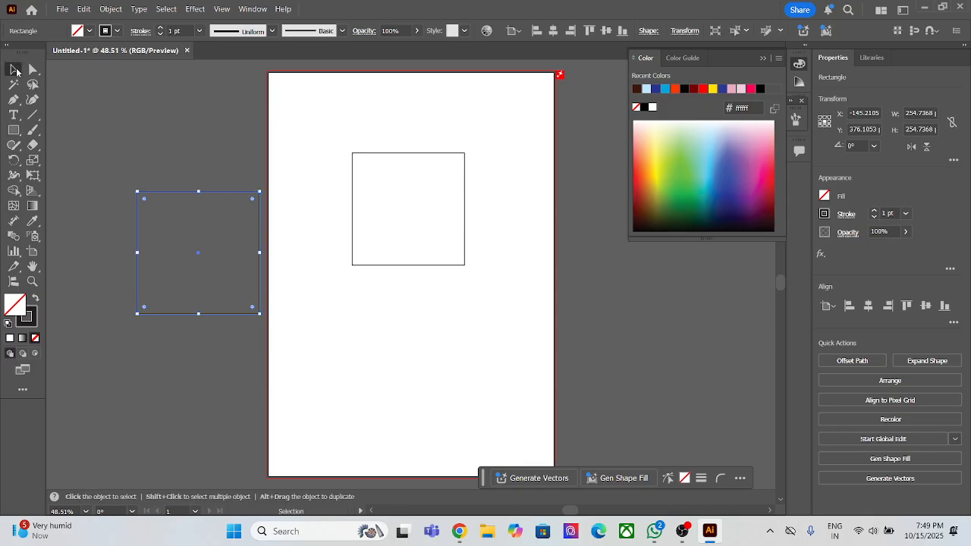
- Draw a rectangle about 887 by 61 px across the artboard's upper part and a large square over its lower part, and undo both
{"action": "left_click", "coordinate": [13, 130]}
{"action": "left_click_drag", "start_coordinate": [122, 91], "coordinate": [549, 119]}
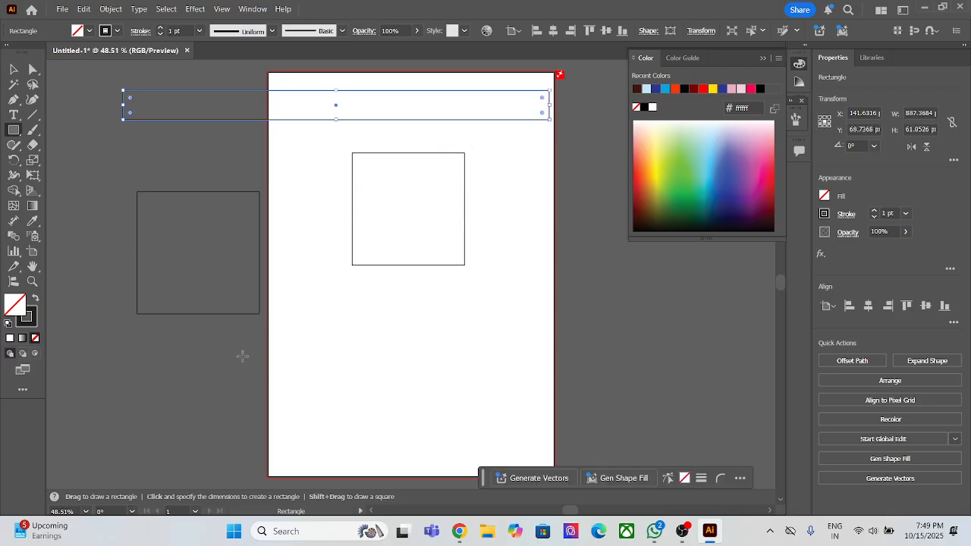
{"action": "left_click_drag", "start_coordinate": [288, 302], "coordinate": [717, 371]}
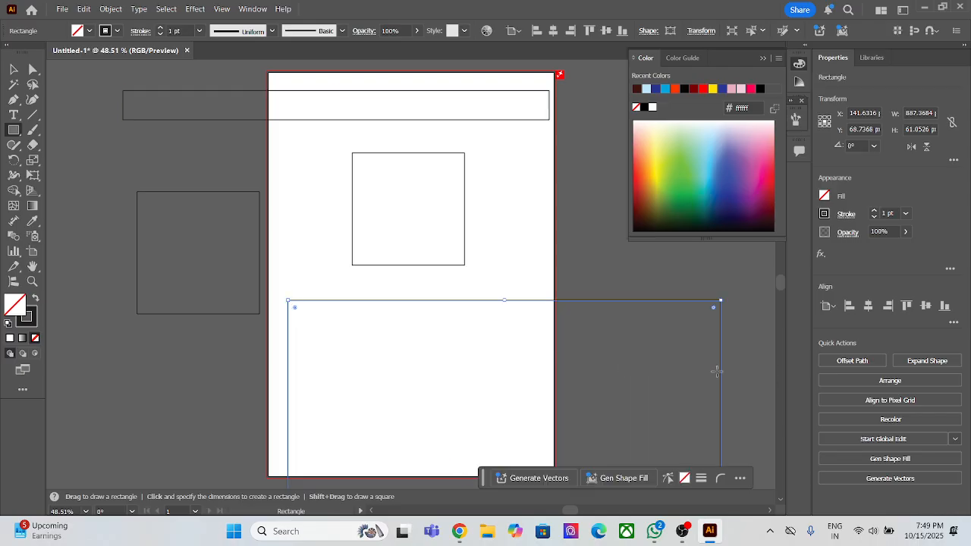
{"action": "scroll", "coordinate": [683, 364], "scroll_direction": "down", "scroll_amount": 10}
{"action": "key", "text": "ctrl+z"}
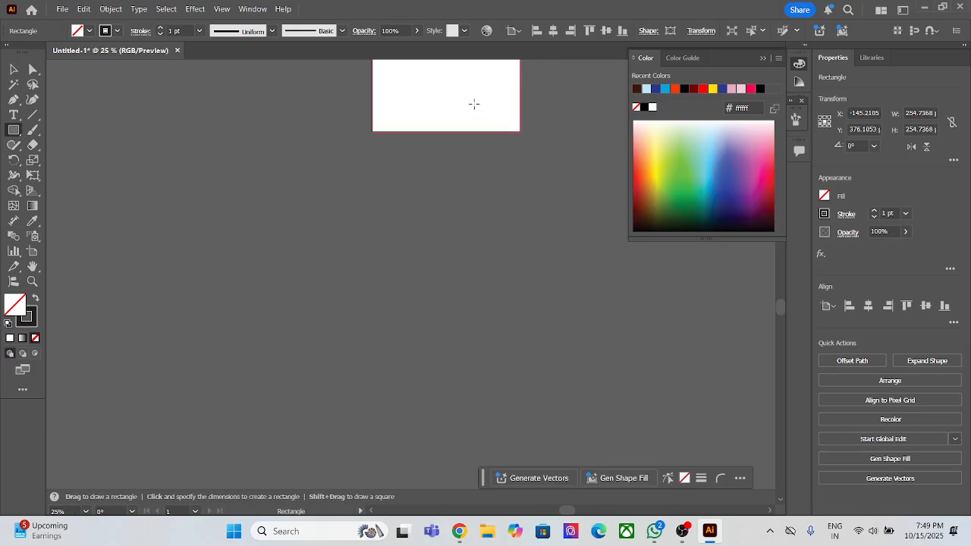
{"action": "scroll", "coordinate": [481, 113], "scroll_direction": "down", "scroll_amount": 2}
{"action": "scroll", "coordinate": [493, 280], "scroll_direction": "up", "scroll_amount": 3}
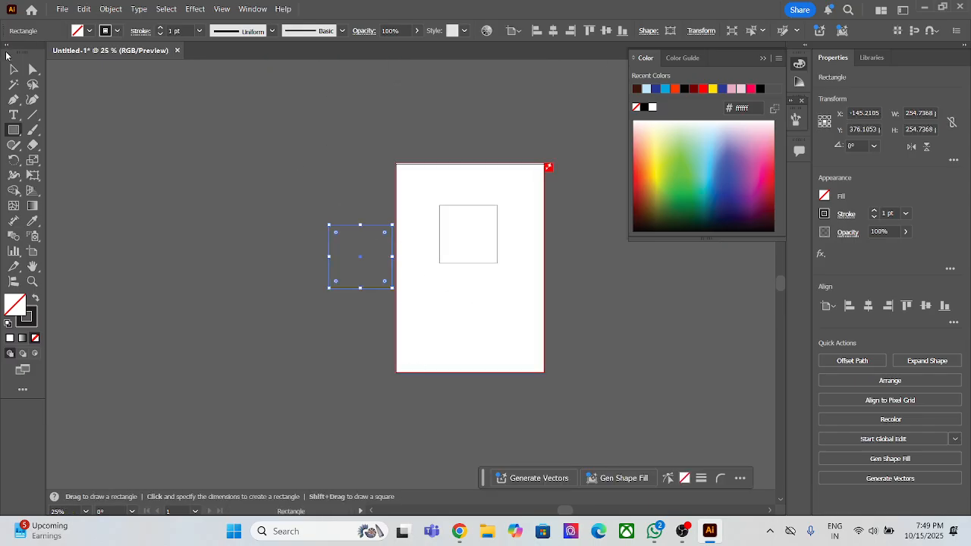
- Delete all remaining shapes and fit the artboard in the window
{"action": "left_click", "coordinate": [18, 69]}
{"action": "key", "text": "ctrl+a"}
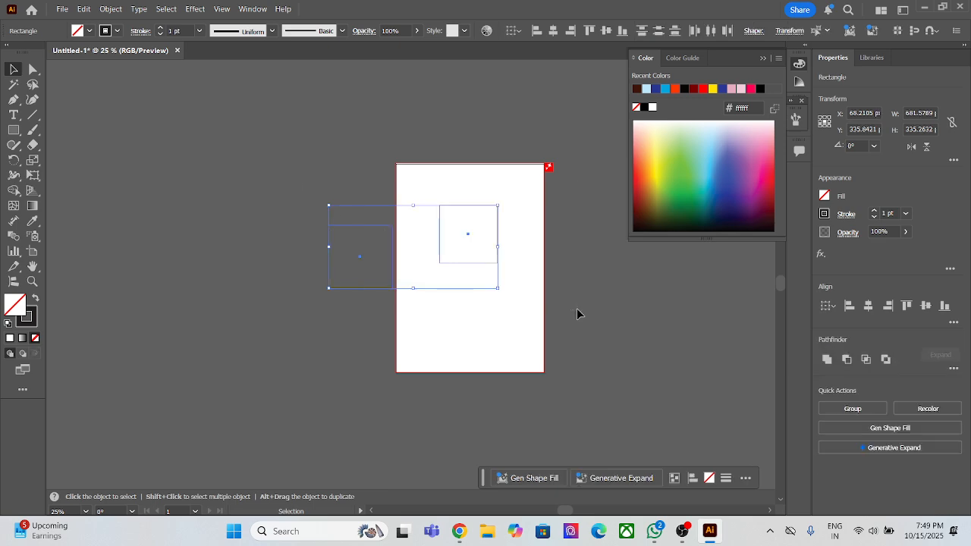
{"action": "key", "text": "Delete"}
{"action": "key", "text": "a"}
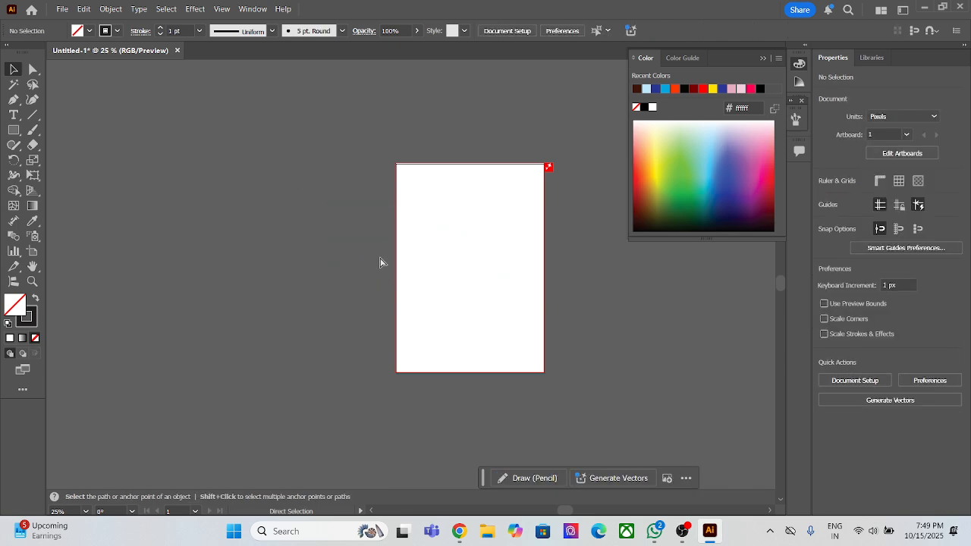
{"action": "key", "text": "ctrl+o"}
{"action": "left_click", "coordinate": [449, 277]}
{"action": "key", "text": "v"}
{"action": "key", "text": "ctrl+0"}
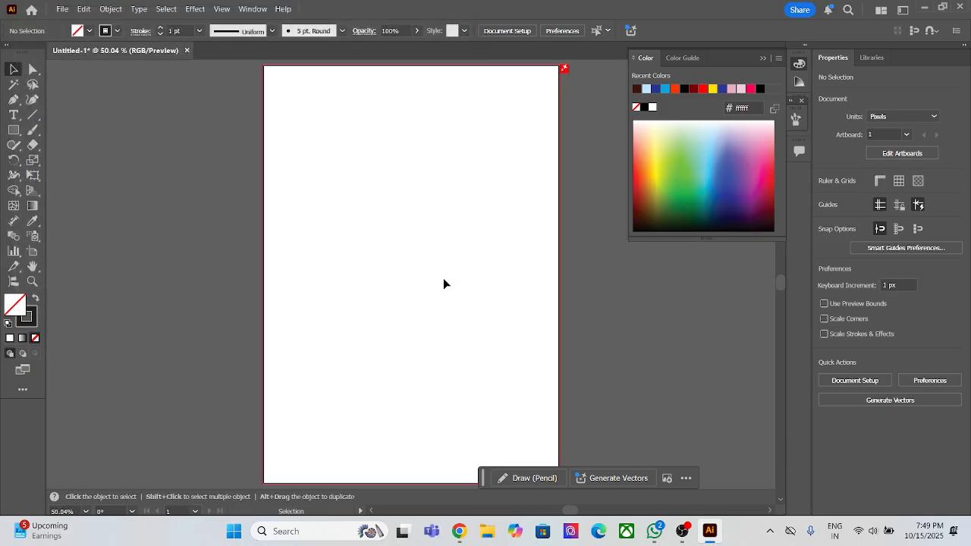
{"action": "left_click", "coordinate": [32, 130]}
{"action": "left_click", "coordinate": [13, 69]}
{"action": "left_click", "coordinate": [14, 148]}
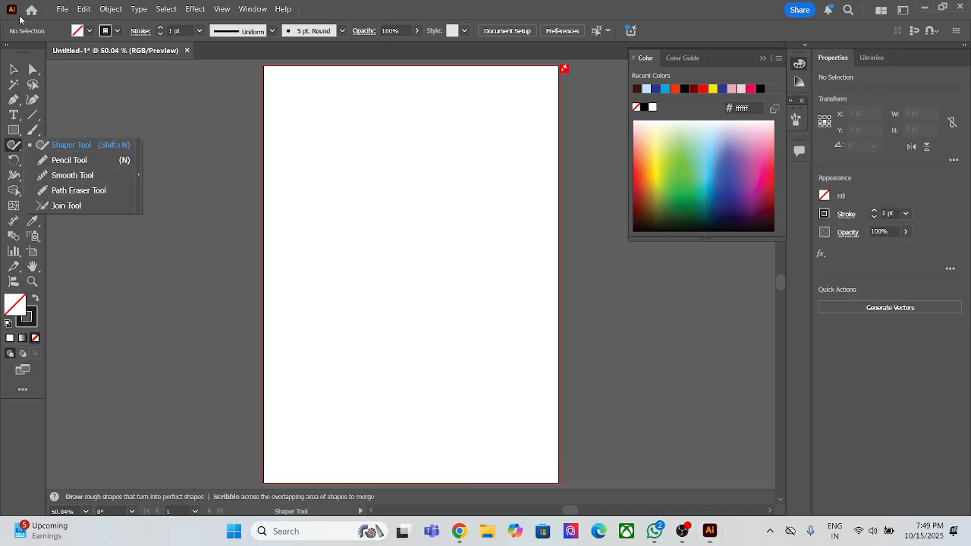
{"action": "left_click", "coordinate": [14, 69]}
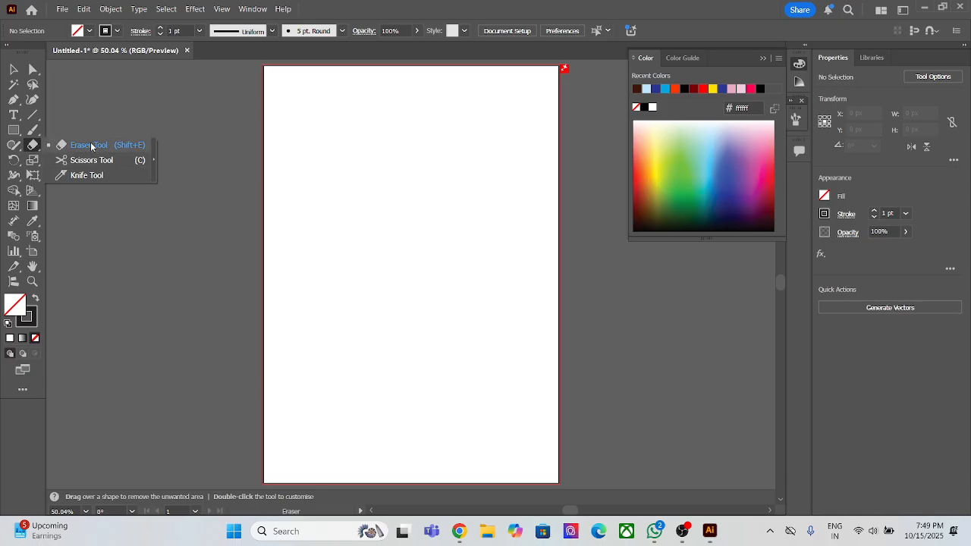
{"action": "left_click", "coordinate": [14, 69]}
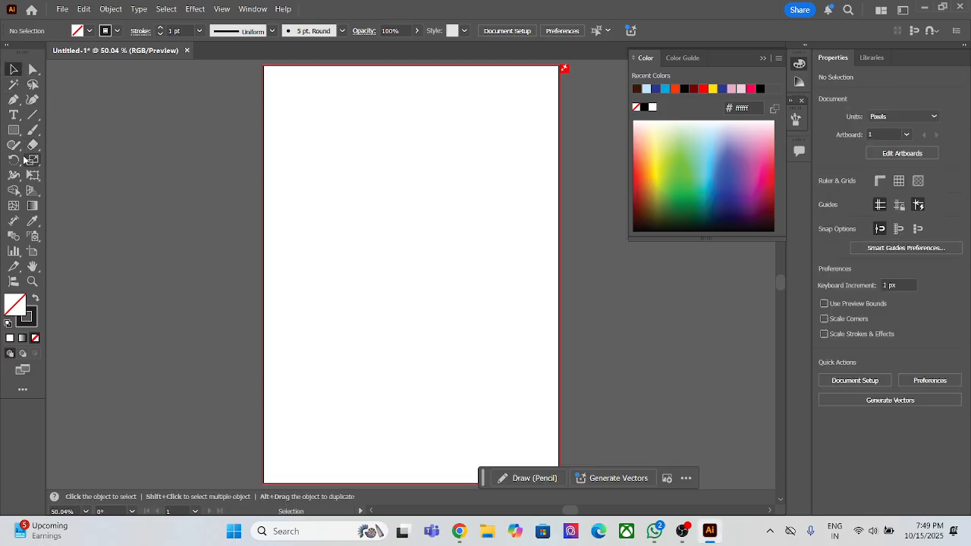
{"action": "left_click_drag", "start_coordinate": [13, 160], "coordinate": [52, 165]}
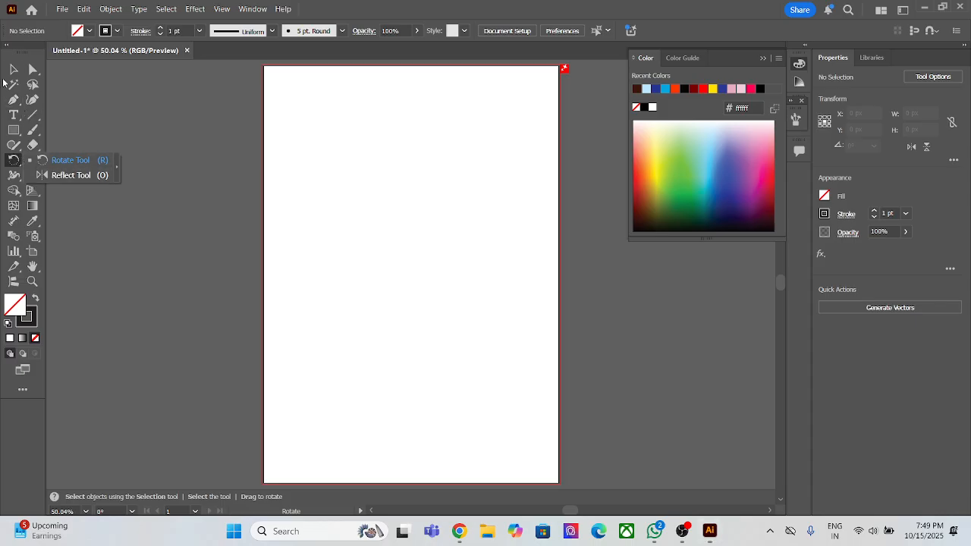
- Draw an unfilled square about 206 px wide near the middle of the artboard
{"action": "left_click", "coordinate": [14, 70]}
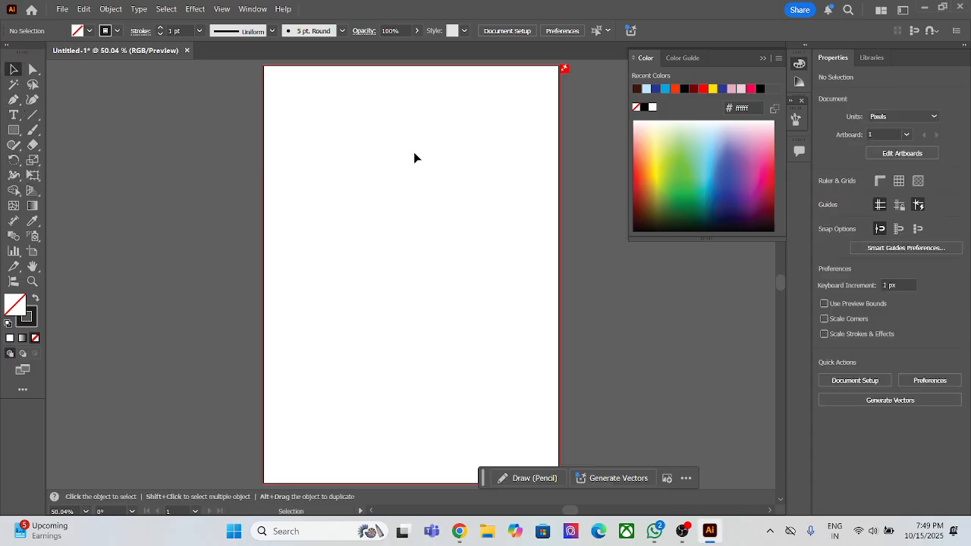
{"action": "left_click", "coordinate": [14, 130]}
{"action": "left_click_drag", "start_coordinate": [345, 197], "coordinate": [453, 310]}
{"action": "key", "text": "ctrl+z"}
{"action": "left_click_drag", "start_coordinate": [365, 214], "coordinate": [467, 315]}
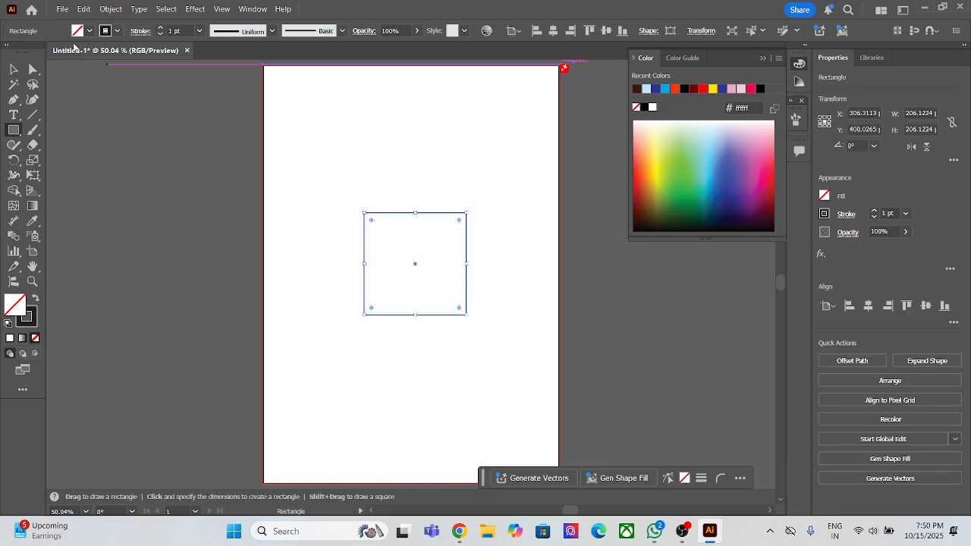
- Round the square's upper-left and lower-right corners to a radius of about 96 px to form a petal
{"action": "left_click", "coordinate": [36, 69]}
{"action": "left_click_drag", "start_coordinate": [357, 199], "coordinate": [388, 243]}
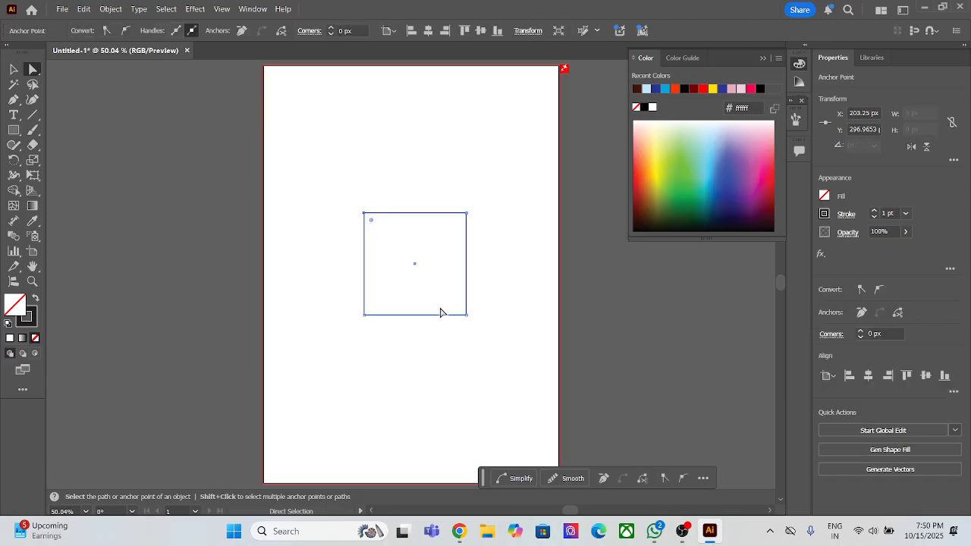
{"action": "left_click_drag", "start_coordinate": [436, 296], "coordinate": [487, 341]}
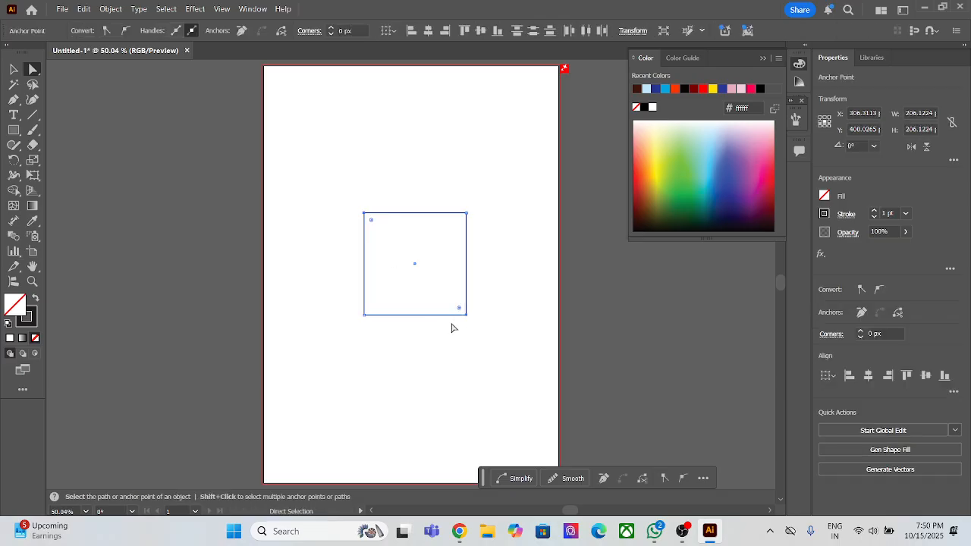
{"action": "left_click_drag", "start_coordinate": [372, 224], "coordinate": [410, 270]}
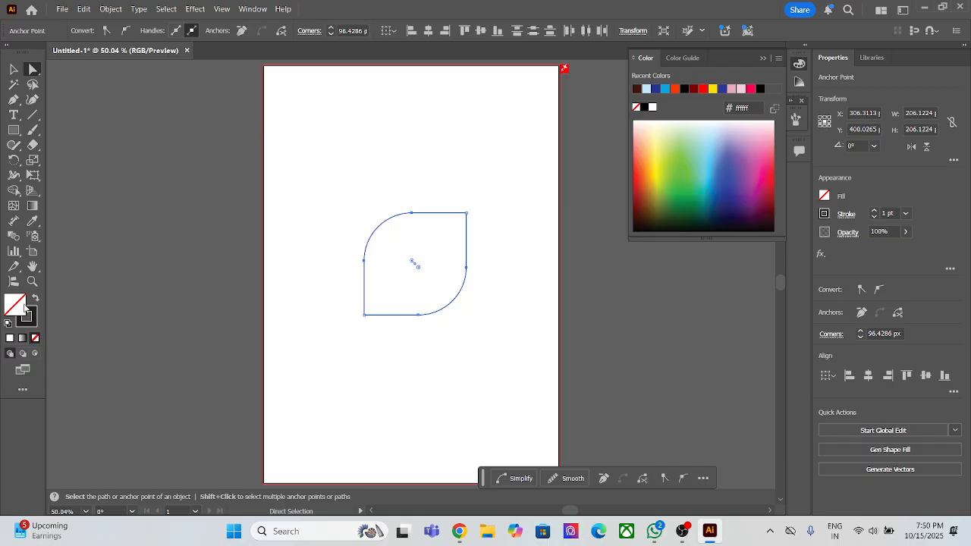
- Swap the petal's fill and stroke, apply a linear gradient fill, and move the gradient settings clear of the artboard
{"action": "left_click", "coordinate": [36, 298]}
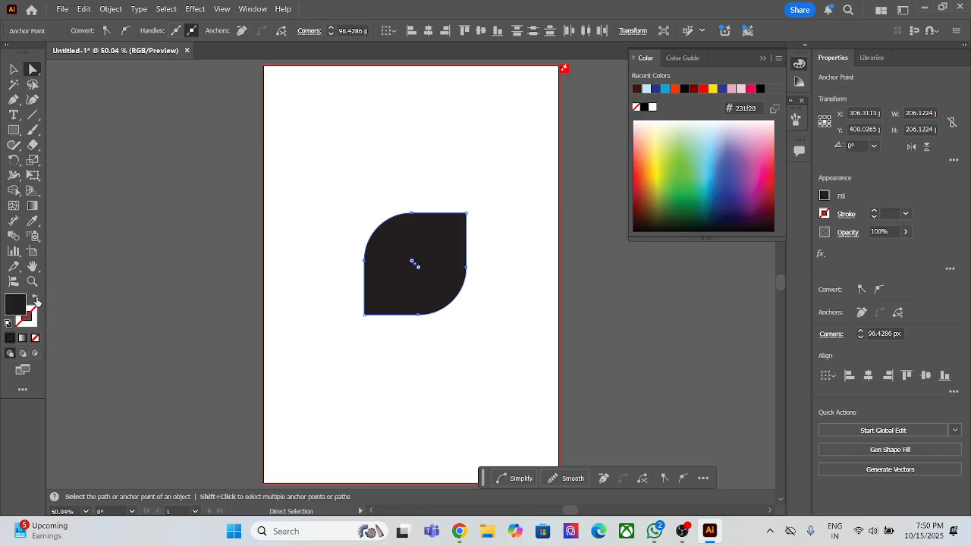
{"action": "left_click", "coordinate": [22, 338]}
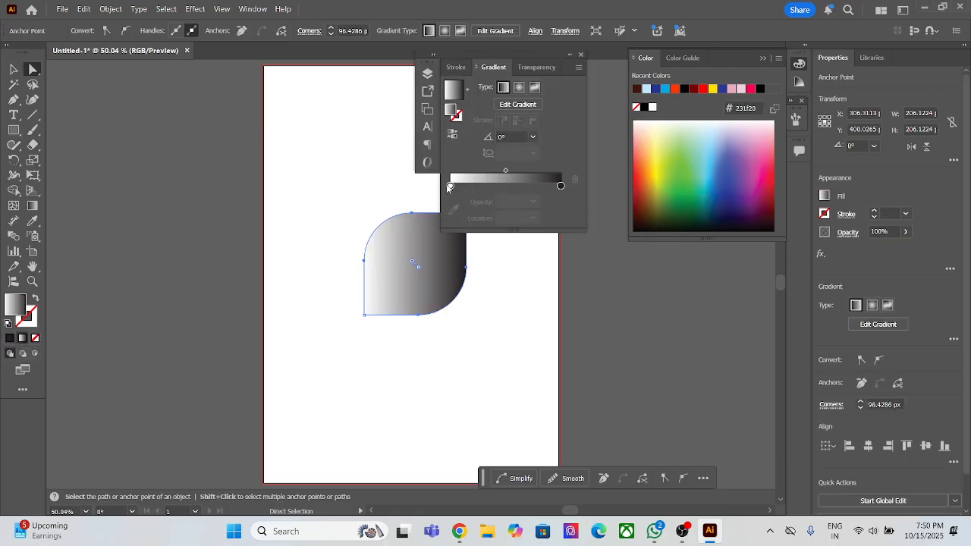
{"action": "left_click_drag", "start_coordinate": [537, 62], "coordinate": [718, 259]}
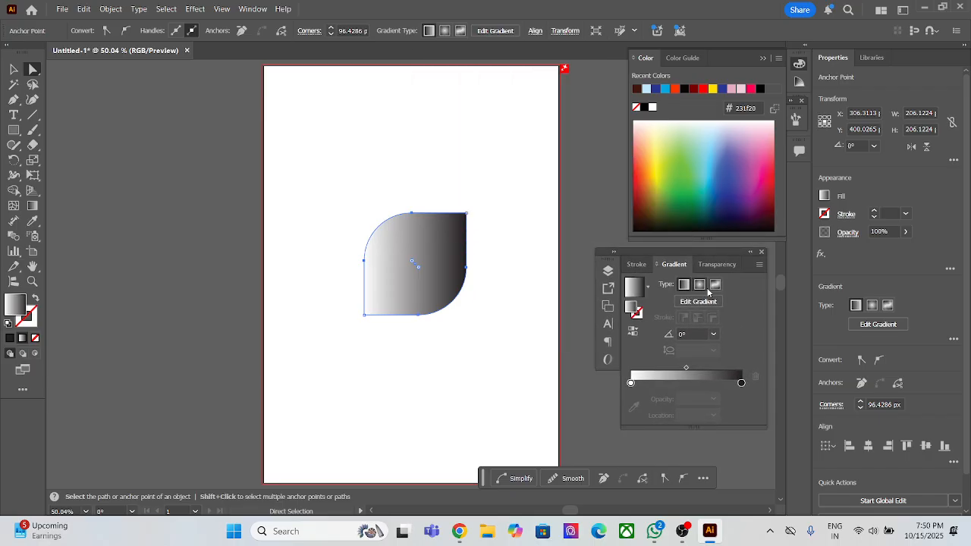
- Set the gradient's starting color stop to pink with 50% magenta (f49ac1)
{"action": "left_click", "coordinate": [632, 383]}
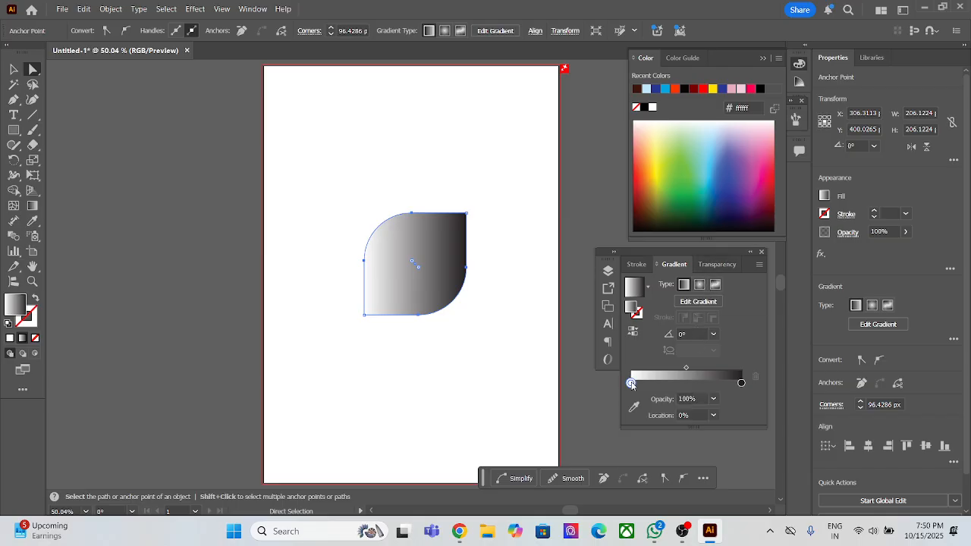
{"action": "double_click", "coordinate": [631, 383]}
{"action": "left_click_drag", "start_coordinate": [636, 270], "coordinate": [667, 267]}
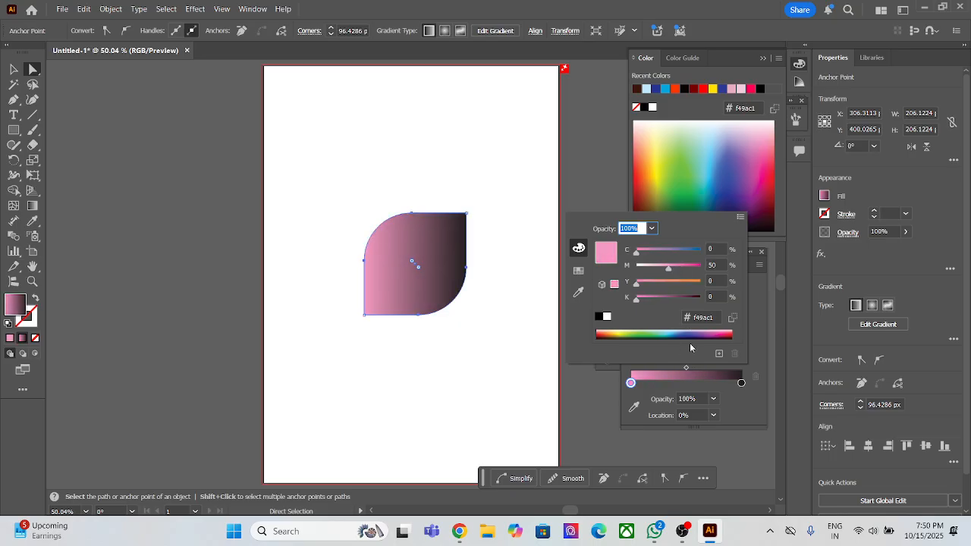
{"action": "left_click", "coordinate": [580, 176]}
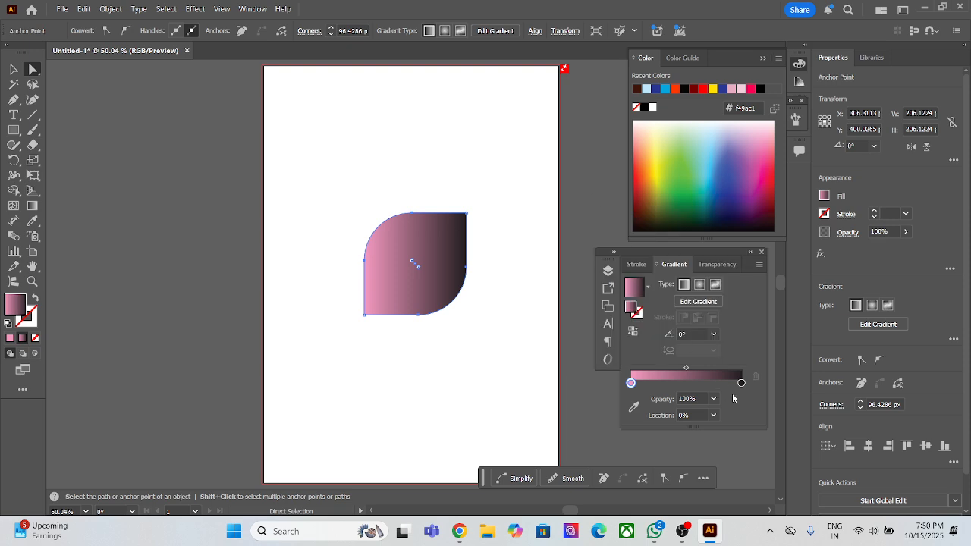
- Set the gradient's ending color stop to deep magenta 9d1458 with cyan at 25%, and deselect the petal
{"action": "left_click", "coordinate": [741, 383]}
{"action": "double_click", "coordinate": [741, 383]}
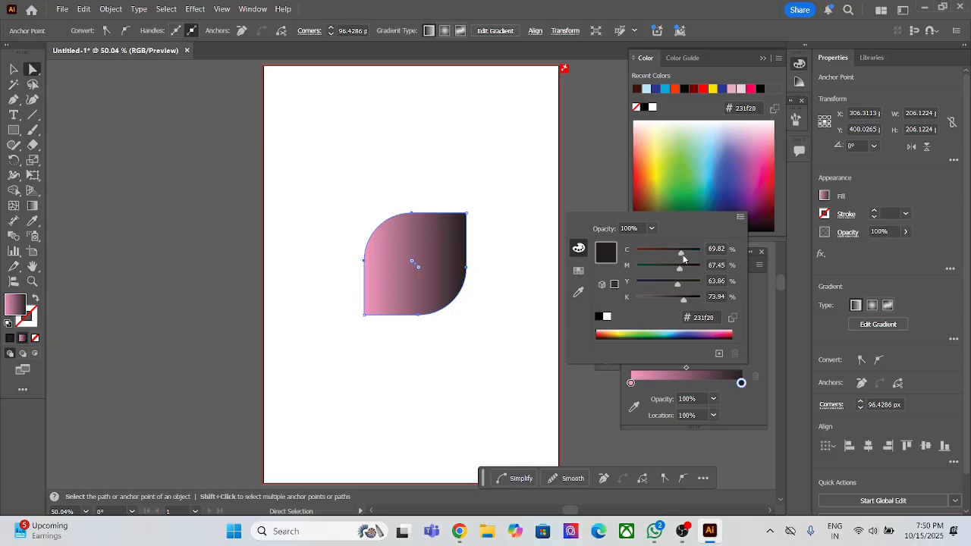
{"action": "left_click", "coordinate": [721, 331]}
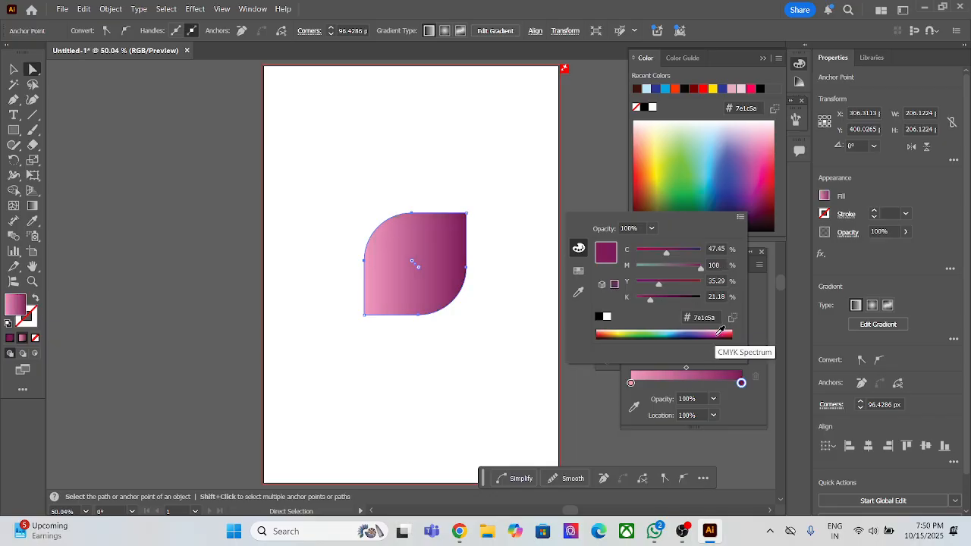
{"action": "left_click_drag", "start_coordinate": [667, 256], "coordinate": [653, 255]}
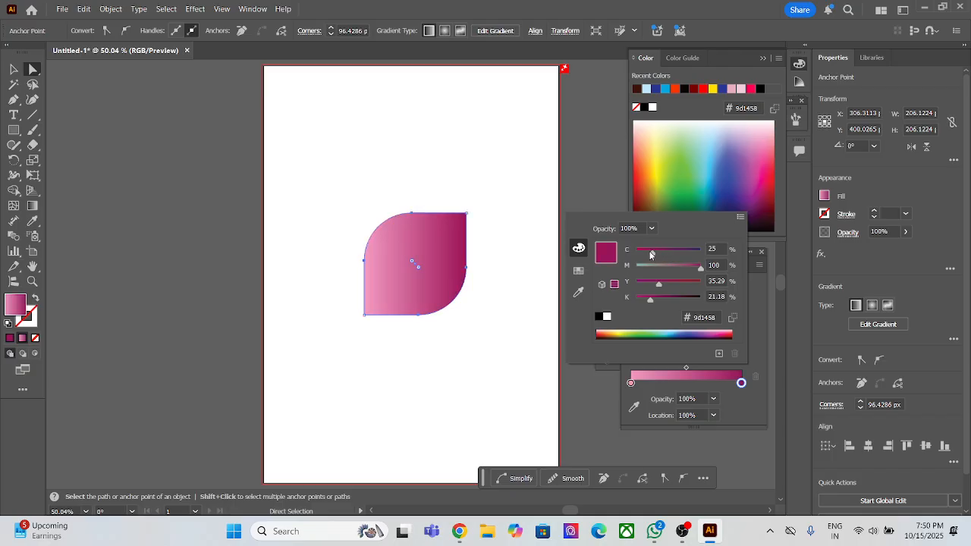
{"action": "key", "text": "Escape"}
{"action": "left_click", "coordinate": [448, 182]}
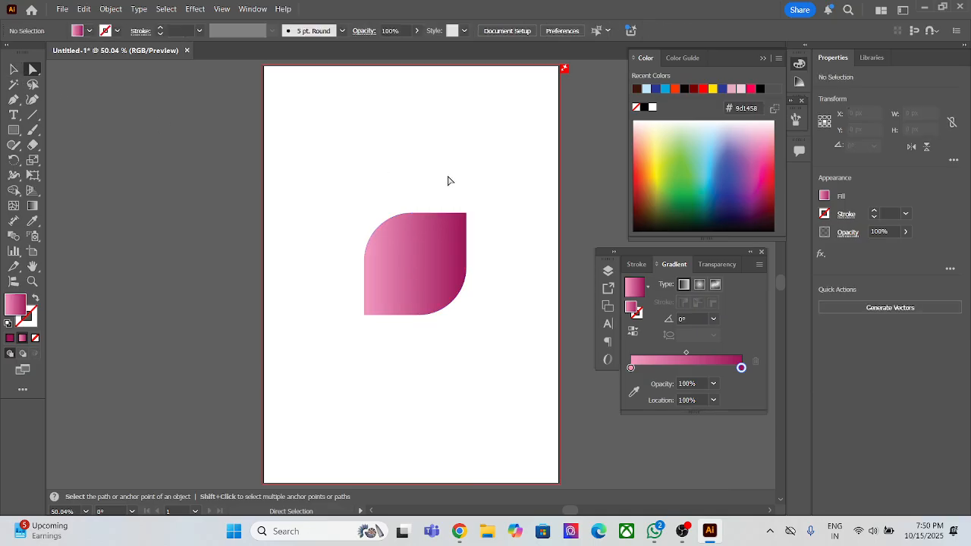
- Move the petal toward the artboard's upper right and open the Rotate options with its lower-left corner as pivot
{"action": "left_click_drag", "start_coordinate": [443, 251], "coordinate": [493, 177]}
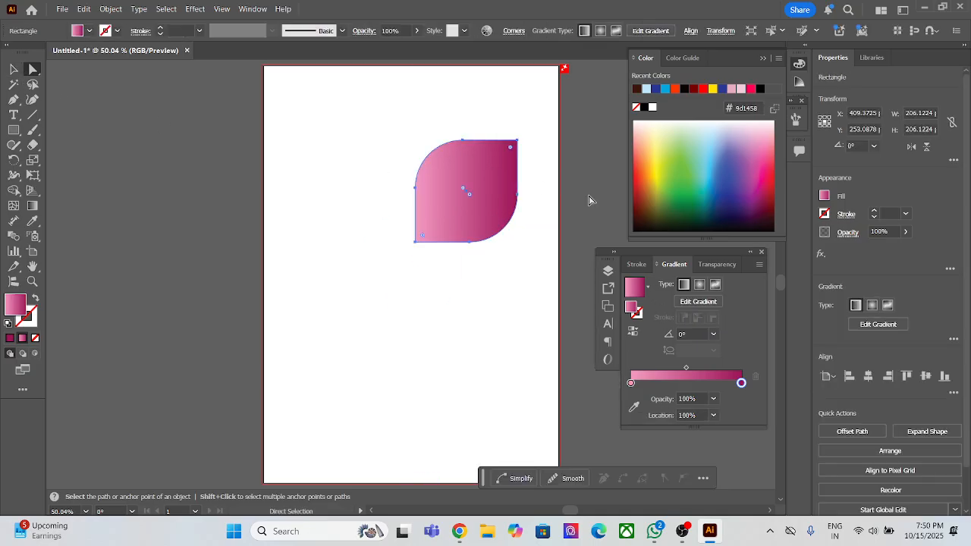
{"action": "left_click_drag", "start_coordinate": [14, 160], "coordinate": [49, 161]}
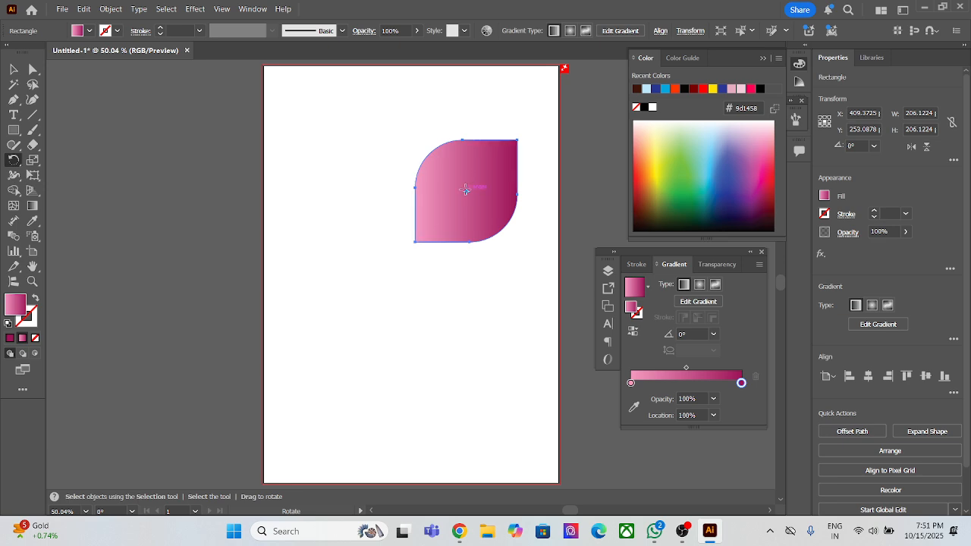
{"action": "left_click", "coordinate": [415, 242], "text": "alt"}
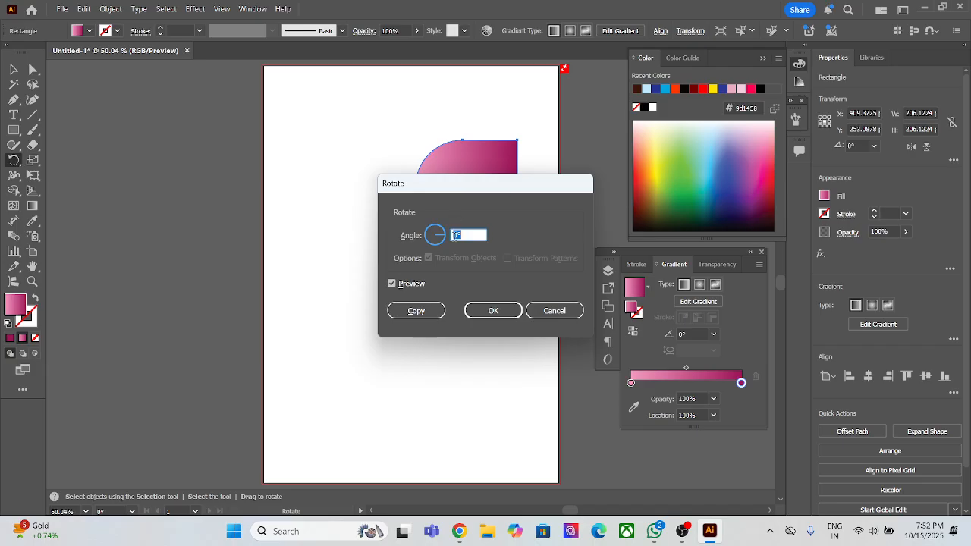
{"action": "left_click", "coordinate": [419, 156]}
- Switch to the Windows Calculator, divide 360 by 5 for the petal angle, and close the calculator
{"action": "left_click", "coordinate": [292, 531]}
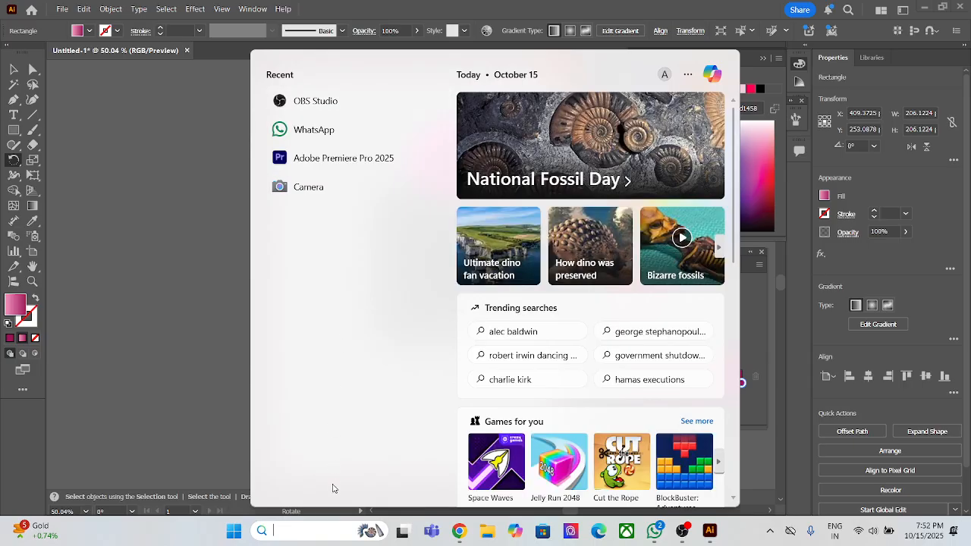
{"action": "left_click", "coordinate": [234, 530]}
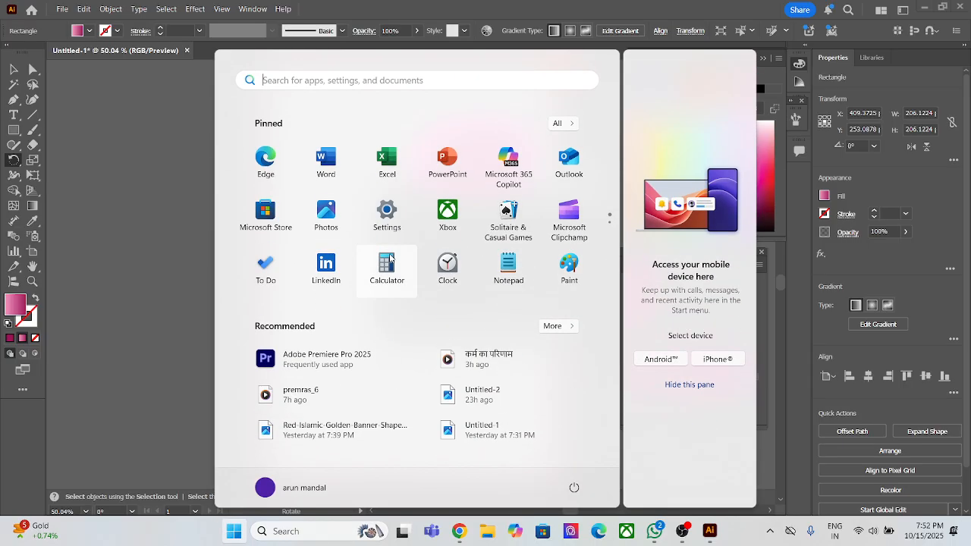
{"action": "left_click", "coordinate": [381, 268]}
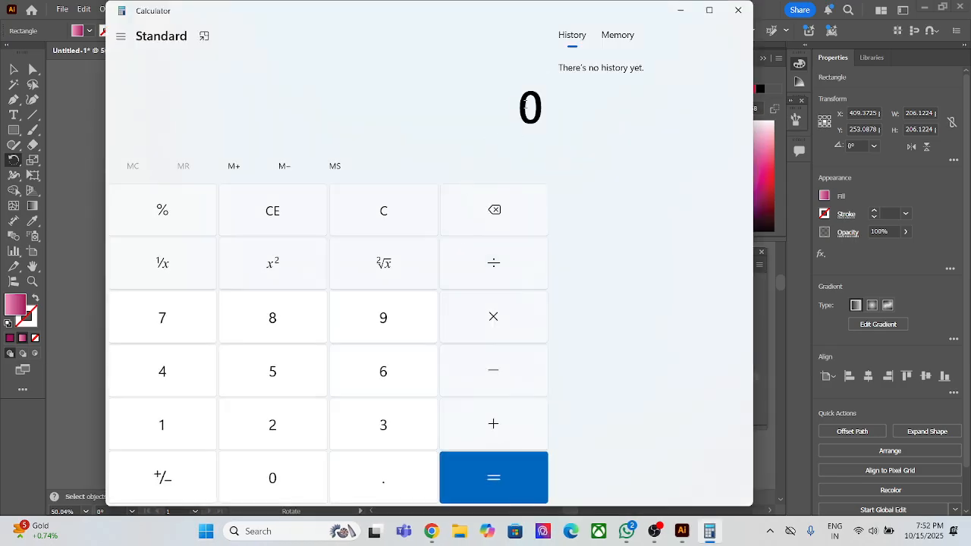
{"action": "double_click", "coordinate": [535, 105]}
{"action": "type", "text": "360"}
{"action": "left_click", "coordinate": [512, 262]}
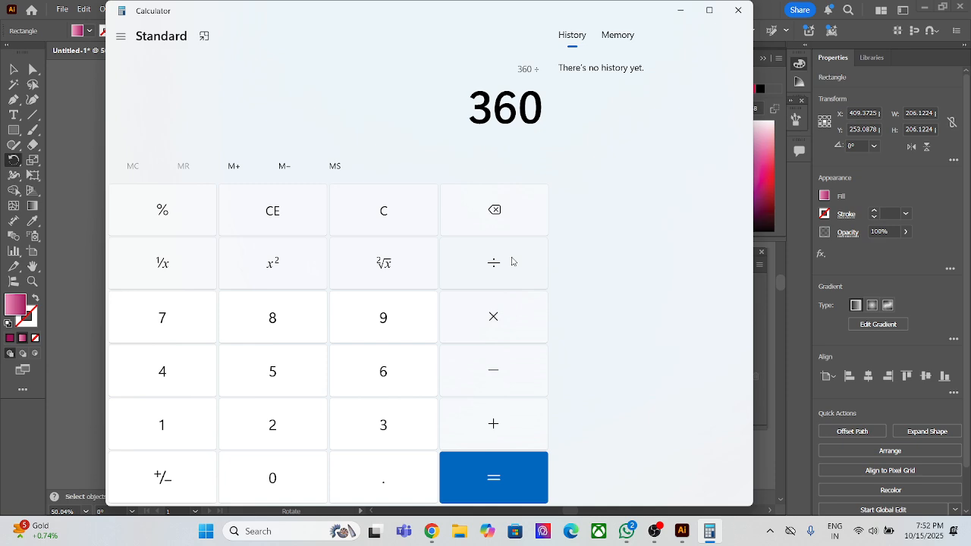
{"action": "key", "text": "5"}
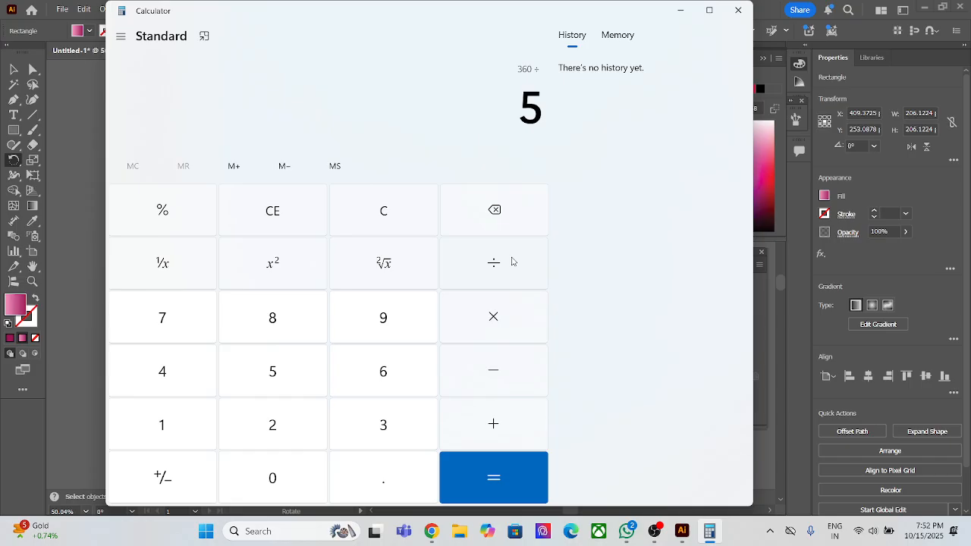
{"action": "left_click", "coordinate": [483, 468]}
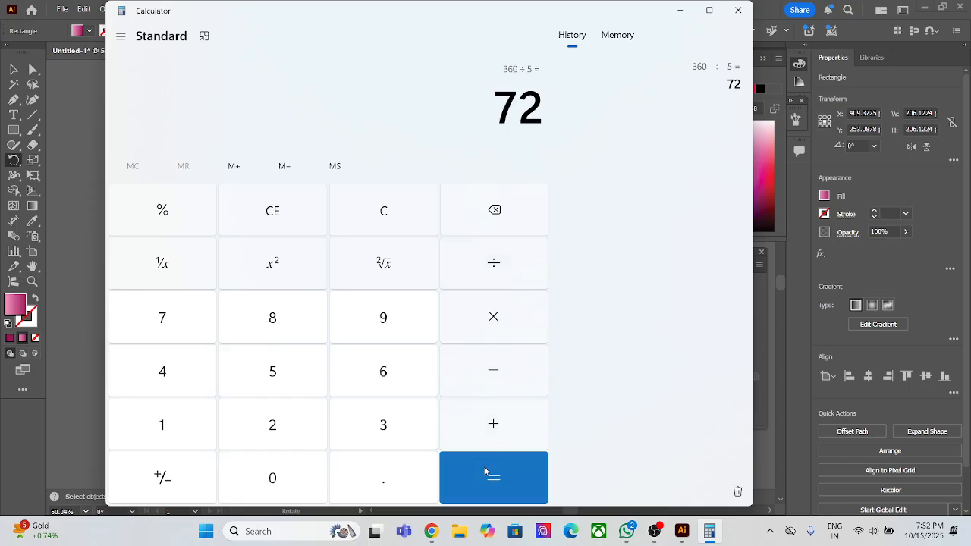
{"action": "left_click", "coordinate": [739, 8]}
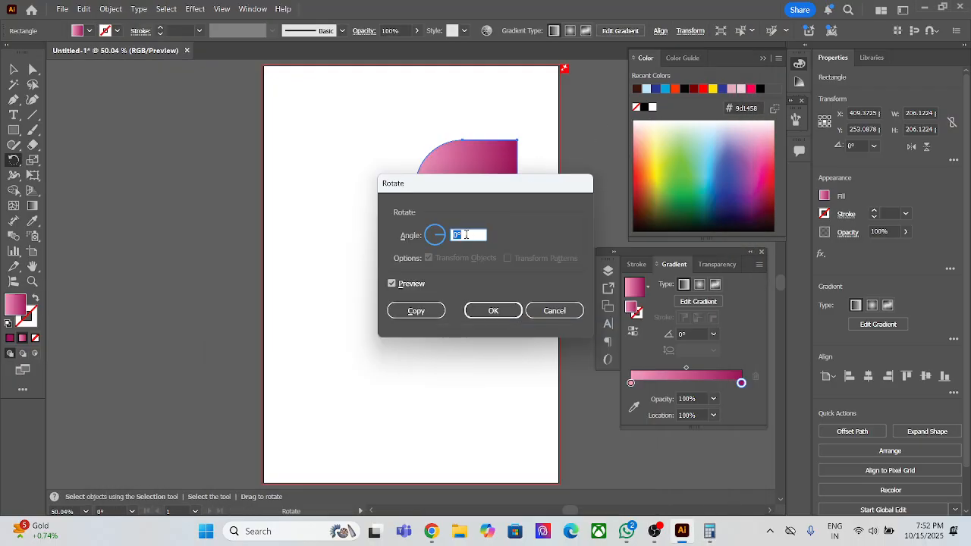
- Create a copy of the petal rotated by 72° and repeat the transformation three times to complete a five-petal flower
{"action": "type", "text": "72"}
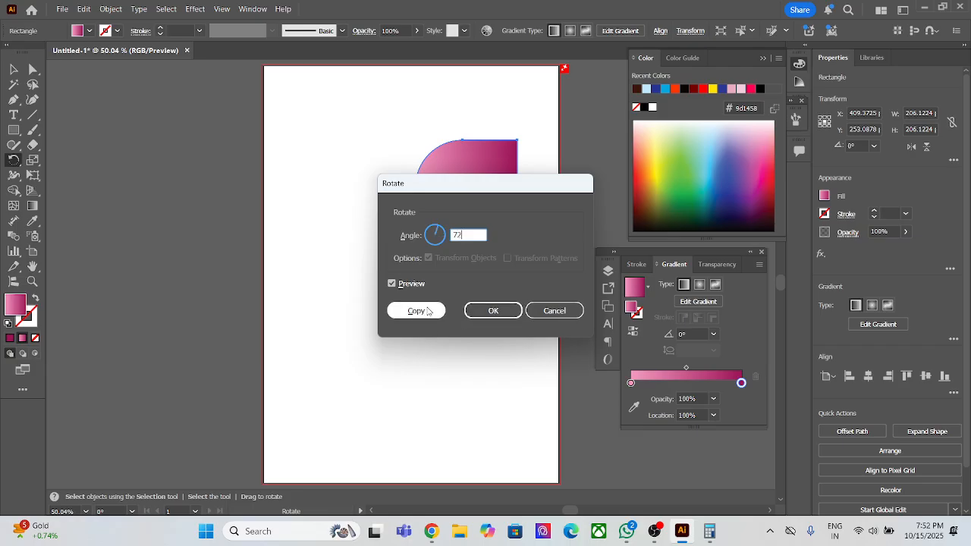
{"action": "left_click", "coordinate": [417, 312]}
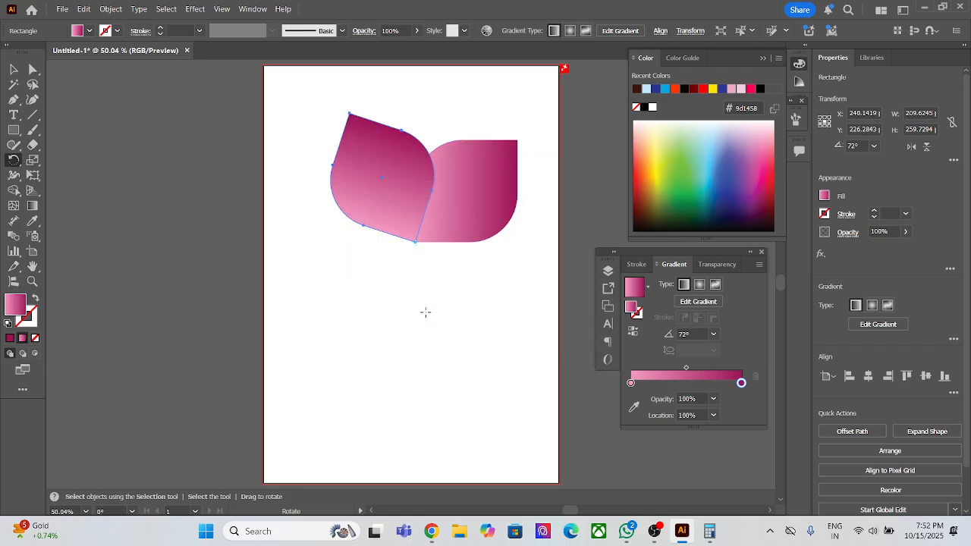
{"action": "key", "text": "ctrl+d"}
{"action": "key", "text": "ctrl+d"}
{"action": "key", "text": "ctrl+d"}
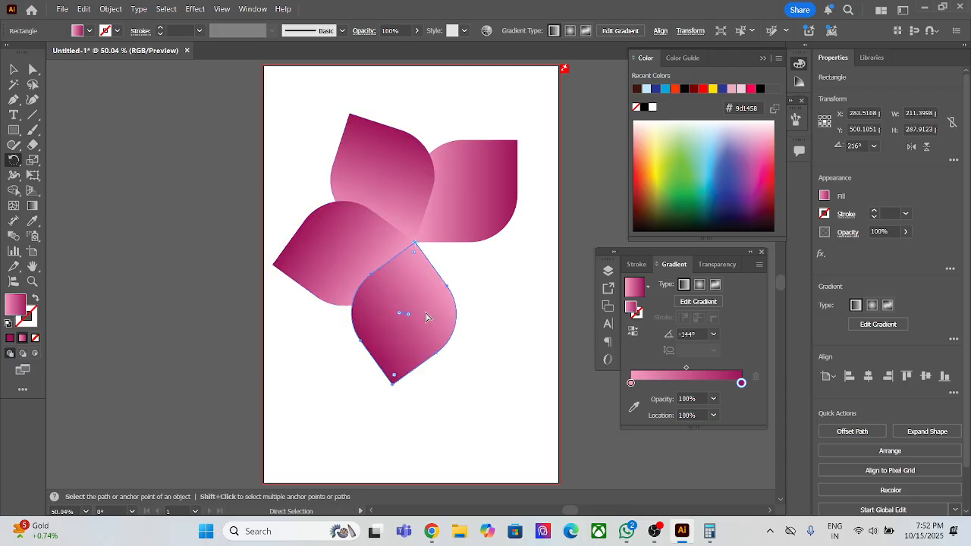
- Select all five petals, move the flower off the artboard's left side, and scale it down
{"action": "left_click", "coordinate": [14, 69]}
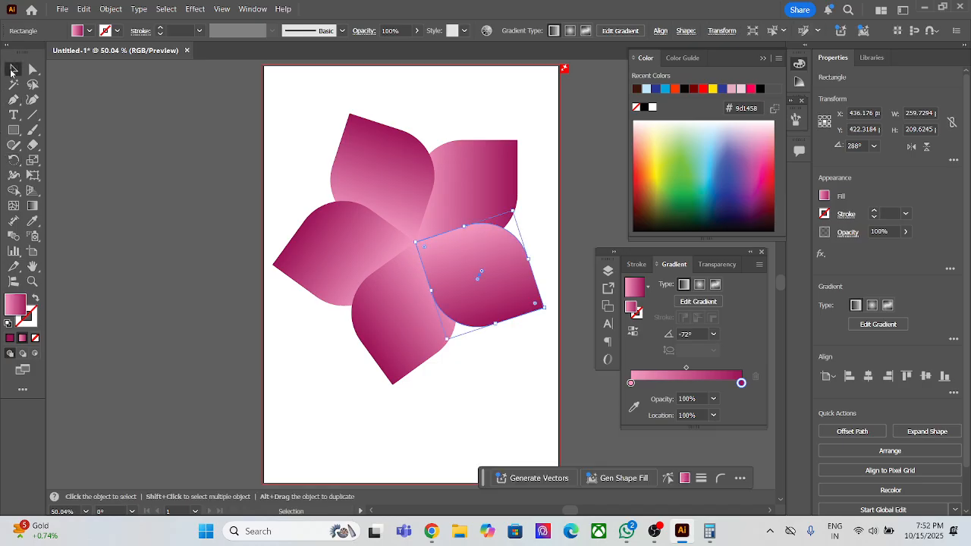
{"action": "left_click", "coordinate": [336, 114]}
{"action": "left_click_drag", "start_coordinate": [307, 107], "coordinate": [495, 384]}
{"action": "left_click_drag", "start_coordinate": [445, 308], "coordinate": [161, 288]}
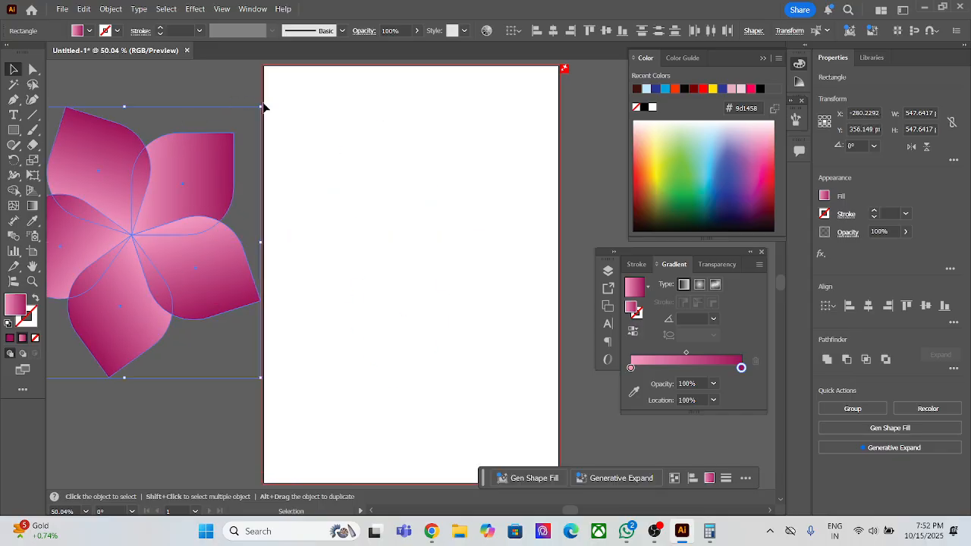
{"action": "left_click_drag", "start_coordinate": [262, 106], "coordinate": [358, 152]}
{"action": "left_click", "coordinate": [254, 392]}
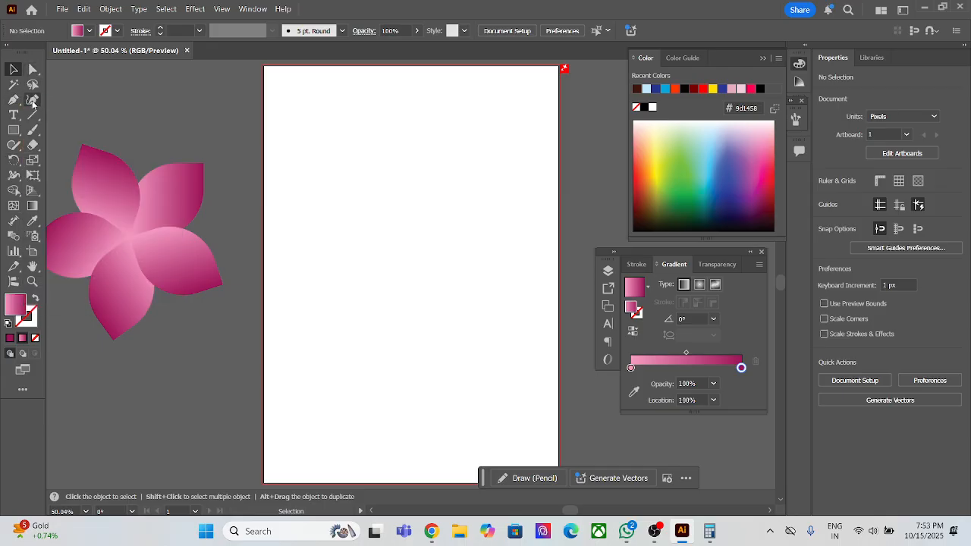
- Draw a vertical line about 122 px long in the middle of the artboard with a 4 pt stroke
{"action": "mouse_move", "coordinate": [32, 115]}
{"action": "left_mouse_down"}
{"action": "mouse_move", "coordinate": [90, 148]}
{"action": "mouse_move", "coordinate": [373, 228]}
{"action": "mouse_move", "coordinate": [398, 219]}
{"action": "mouse_move", "coordinate": [403, 270]}
{"action": "left_mouse_up"}
{"action": "left_click", "coordinate": [886, 213]}
{"action": "type", "text": "3"}
{"action": "key", "text": "Return"}
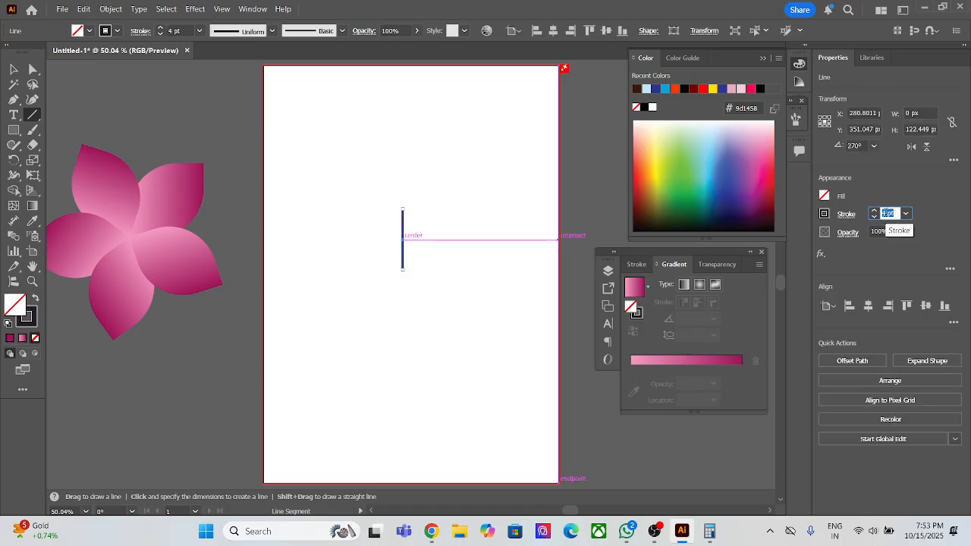
- Try to make a radial pattern by copying the line rotated 42° about its lower end and repeating the transformation around the circle
{"action": "left_click", "coordinate": [14, 69]}
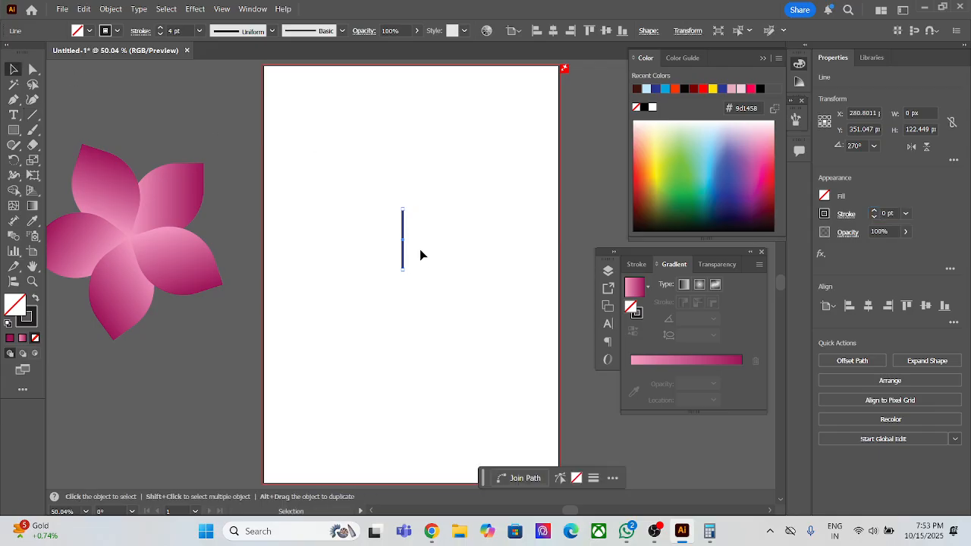
{"action": "left_click", "coordinate": [15, 160]}
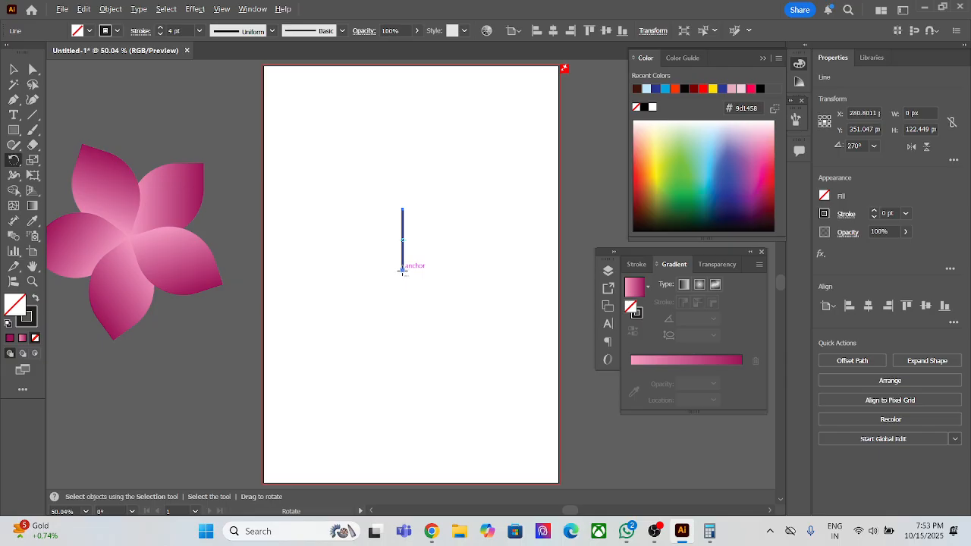
{"action": "left_click", "coordinate": [402, 270], "text": "alt"}
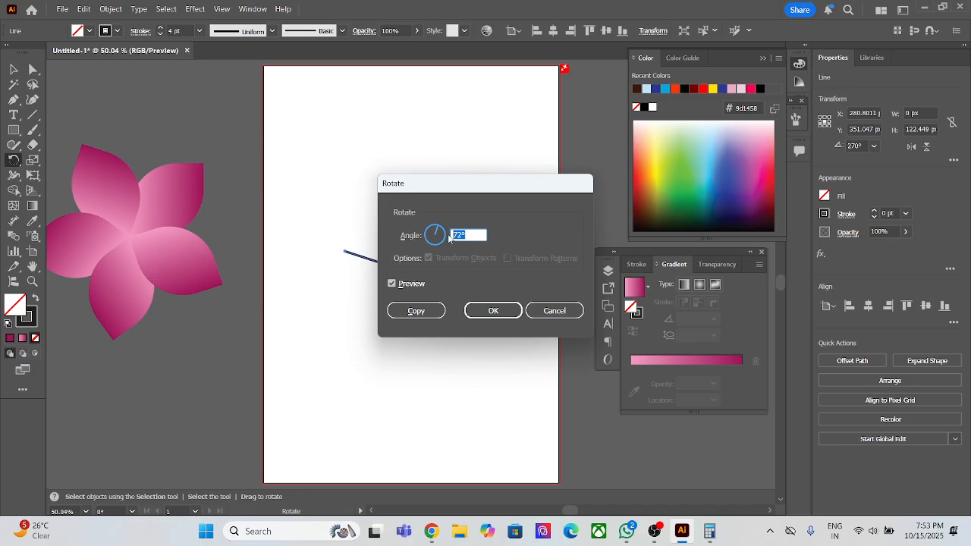
{"action": "type", "text": "42"}
{"action": "left_click", "coordinate": [420, 314]}
{"action": "key", "text": "ctrl+d"}
{"action": "key", "text": "ctrl+d"}
{"action": "key", "text": "ctrl+d"}
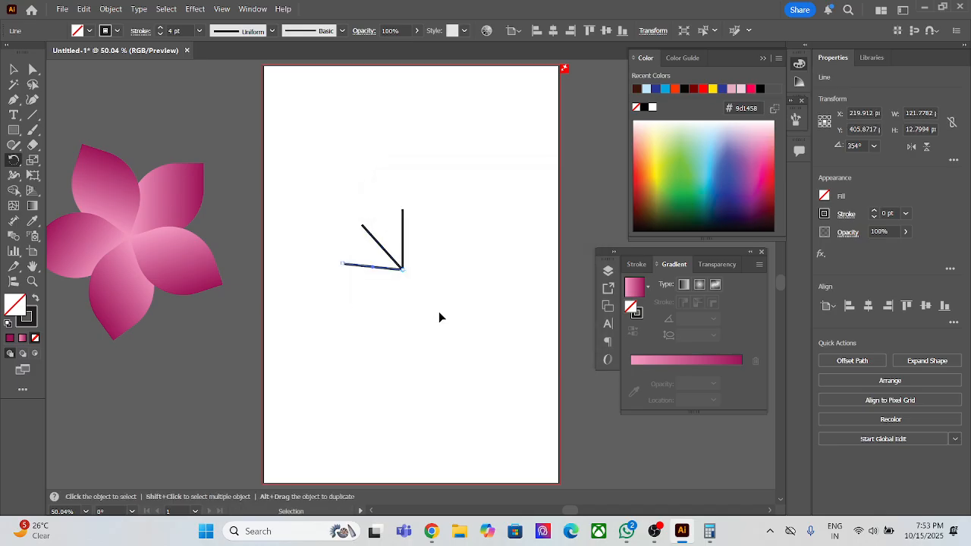
{"action": "key", "text": "ctrl+d"}
{"action": "key", "text": "ctrl+d"}
{"action": "key", "text": "ctrl+d"}
{"action": "key", "text": "ctrl+d"}
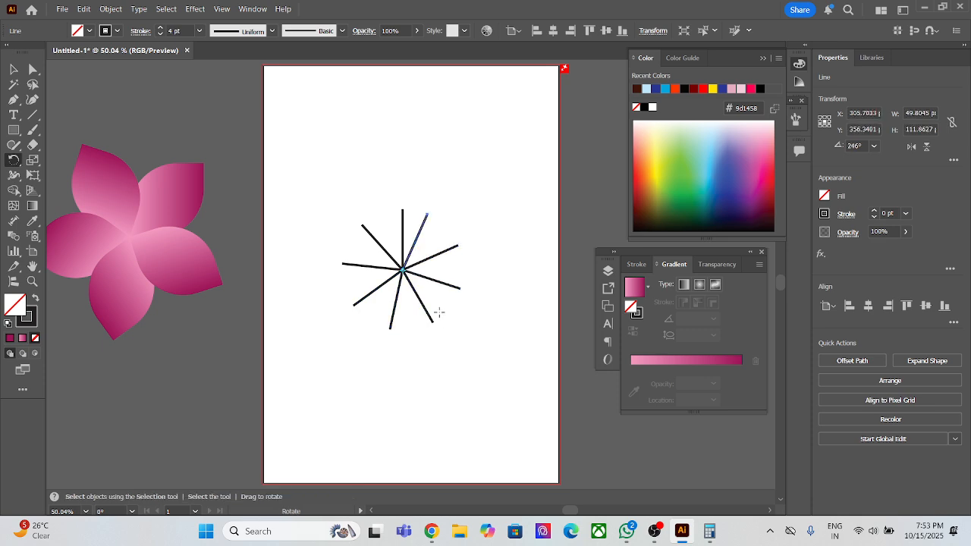
{"action": "key", "text": "ctrl+z"}
{"action": "key", "text": "ctrl+z"}
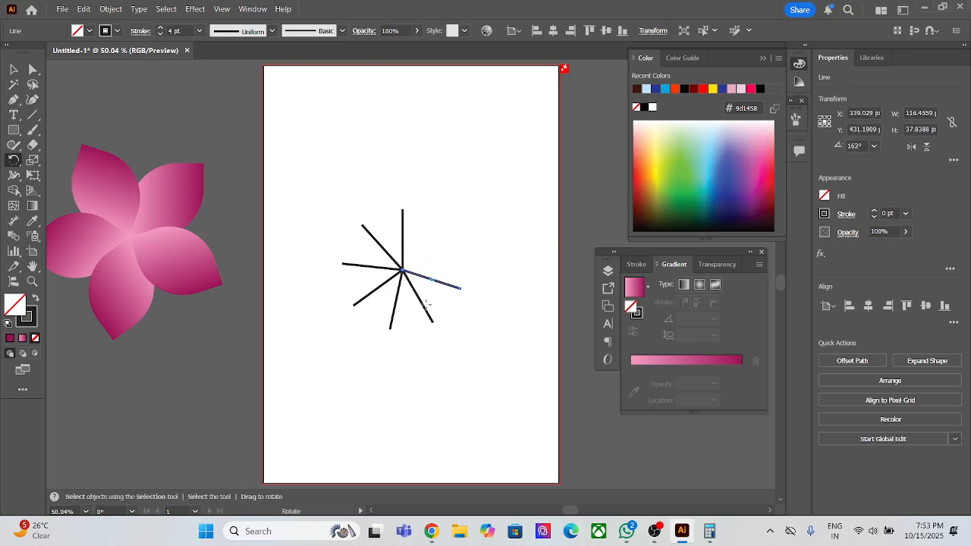
- Switch to the Windows Calculator, divide 360 by 12 for the rotation angle, and minimize the calculator
{"action": "left_click", "coordinate": [710, 531]}
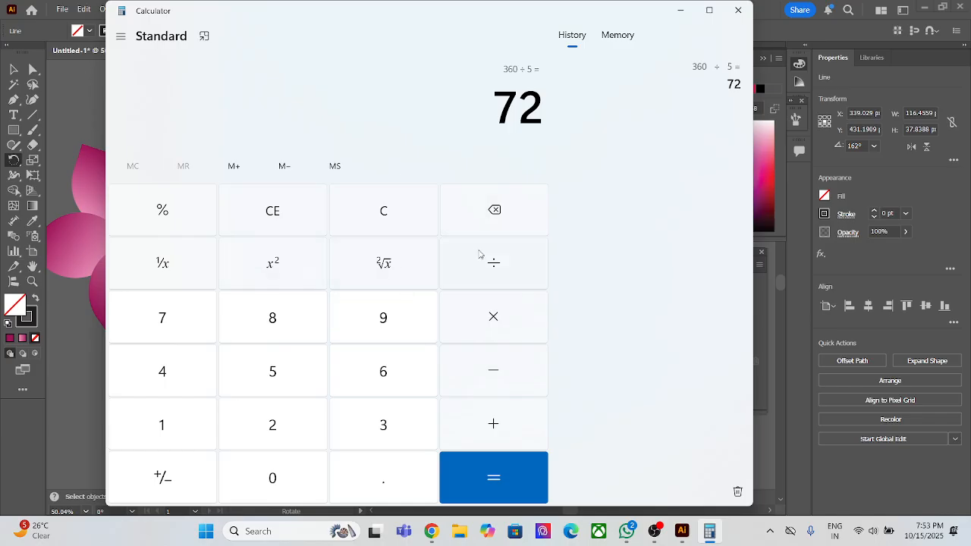
{"action": "left_click", "coordinate": [495, 211]}
{"action": "left_click", "coordinate": [266, 219]}
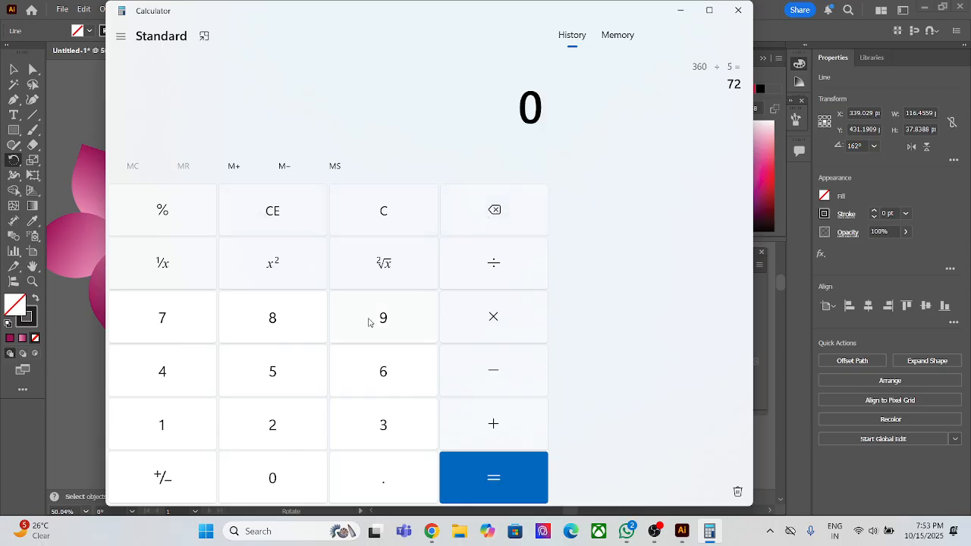
{"action": "left_click", "coordinate": [393, 425]}
{"action": "left_click", "coordinate": [385, 368]}
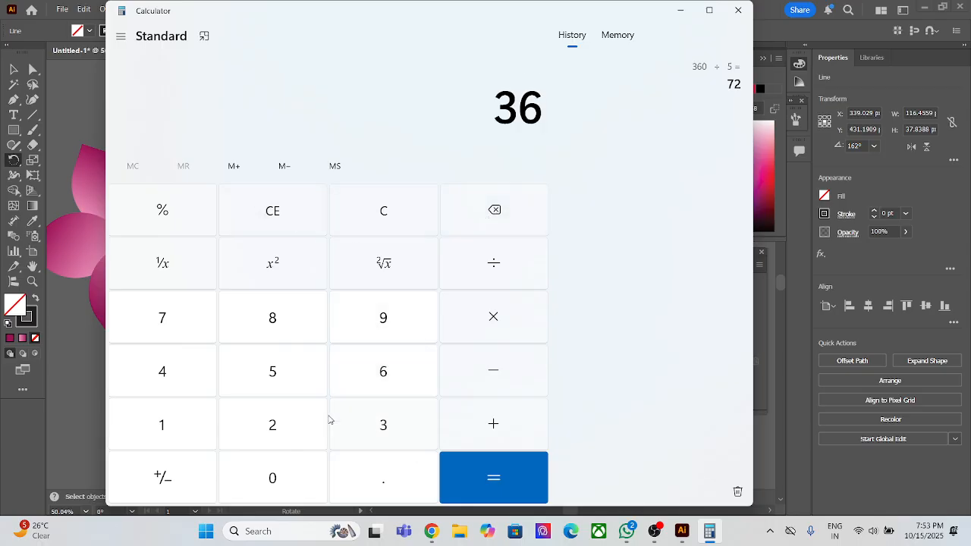
{"action": "left_click", "coordinate": [277, 483]}
{"action": "left_click", "coordinate": [515, 269]}
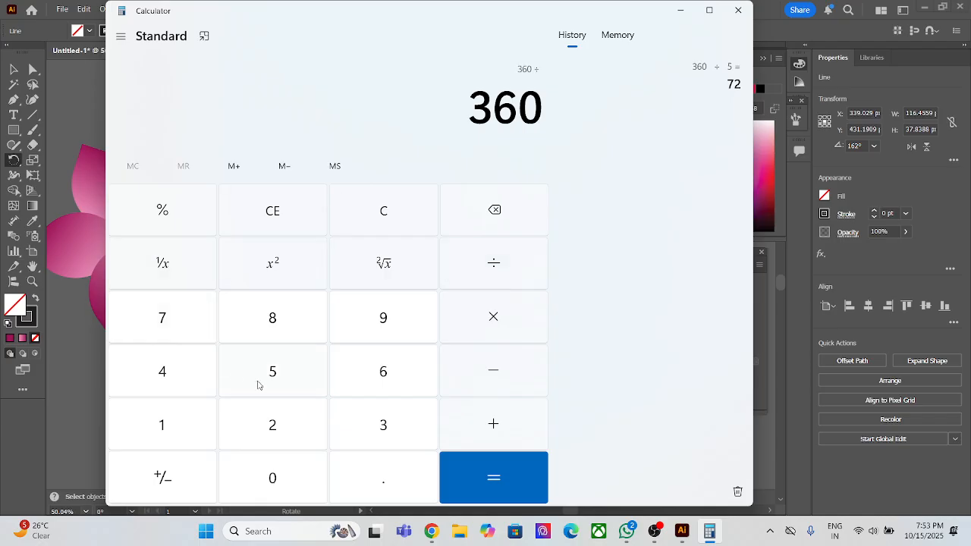
{"action": "left_click", "coordinate": [194, 428]}
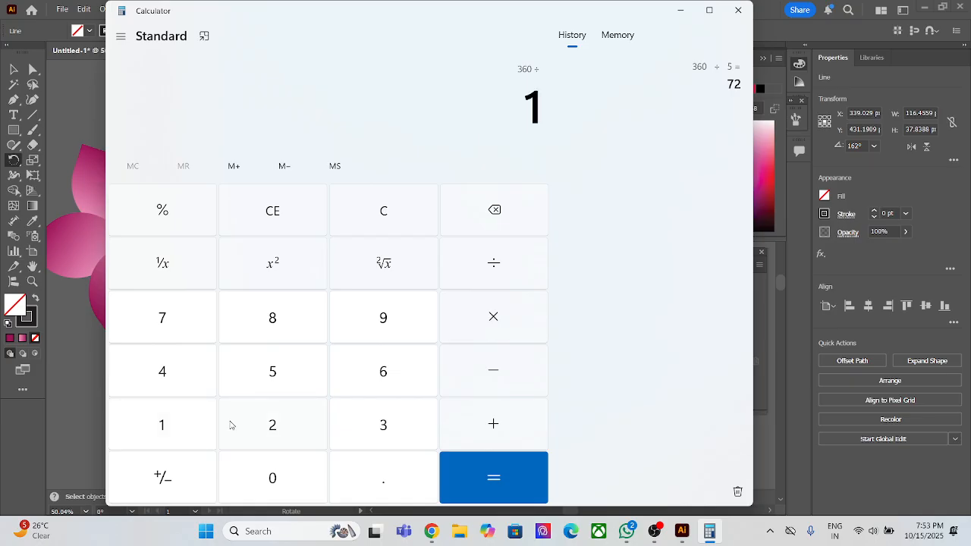
{"action": "left_click", "coordinate": [273, 429]}
{"action": "left_click", "coordinate": [503, 493]}
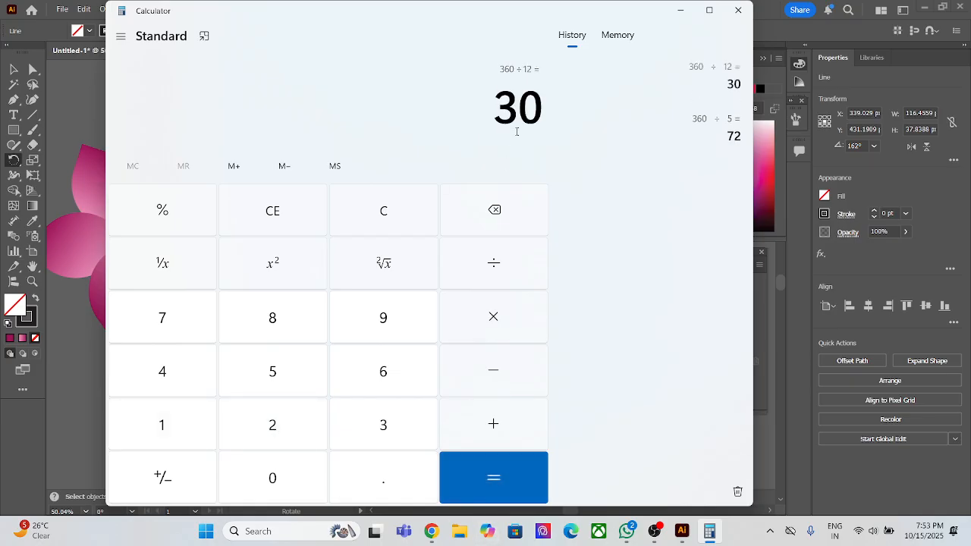
{"action": "left_click", "coordinate": [680, 10]}
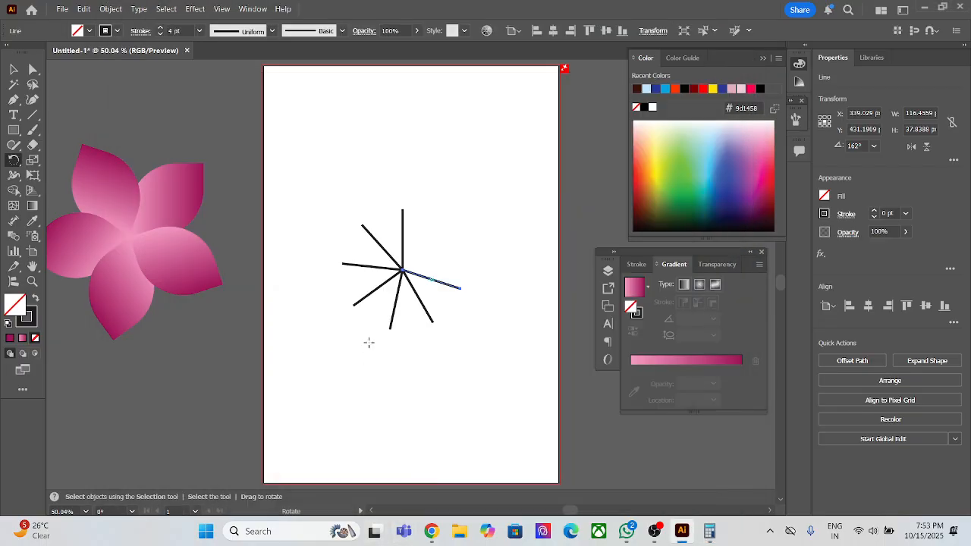
- Undo all remaining 42° rotated copies so that only the original vertical line is left
{"action": "key", "text": "ctrl+z"}
{"action": "key", "text": "ctrl+z"}
{"action": "key", "text": "ctrl+z"}
{"action": "key", "text": "ctrl+z"}
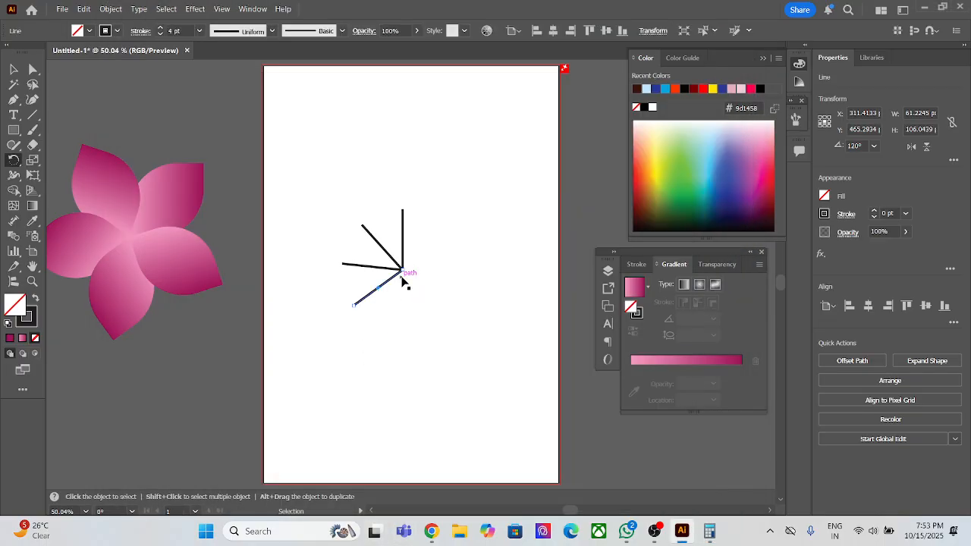
{"action": "key", "text": "ctrl+z"}
{"action": "key", "text": "ctrl+z"}
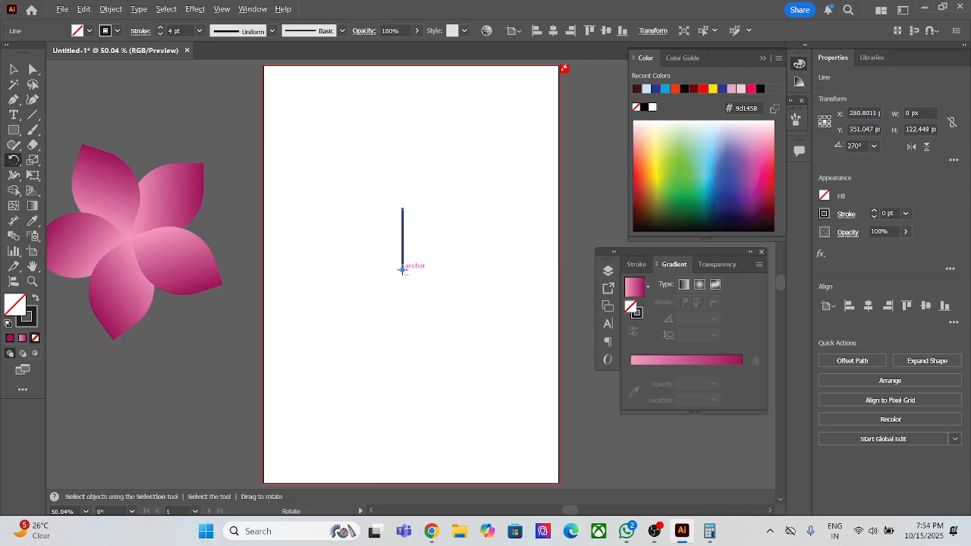
- Create a copy of the line rotated 32° about its lower end and repeat the transformation nine times around the circle
{"action": "left_click", "coordinate": [403, 271], "text": "alt"}
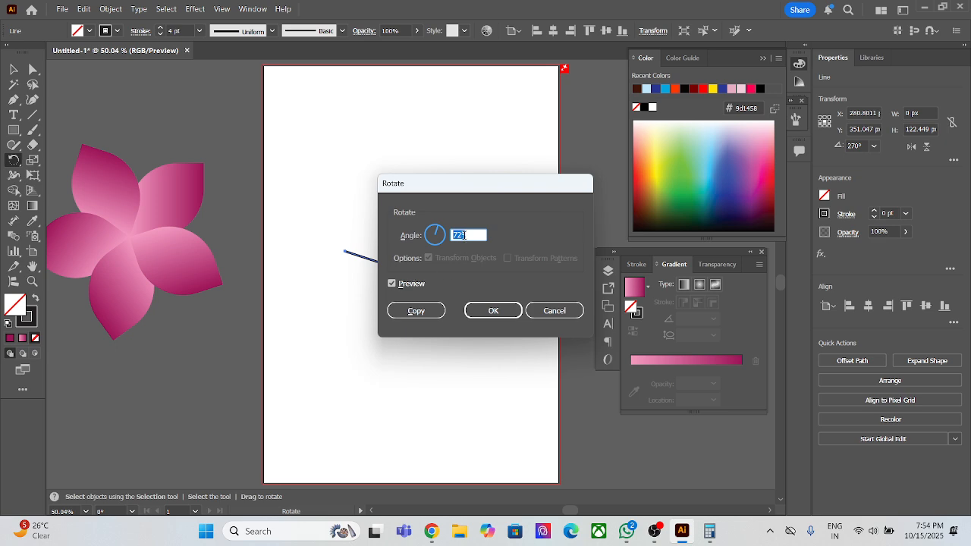
{"action": "type", "text": "7"}
{"action": "key", "text": "BackSpace"}
{"action": "type", "text": "32"}
{"action": "left_click", "coordinate": [422, 317]}
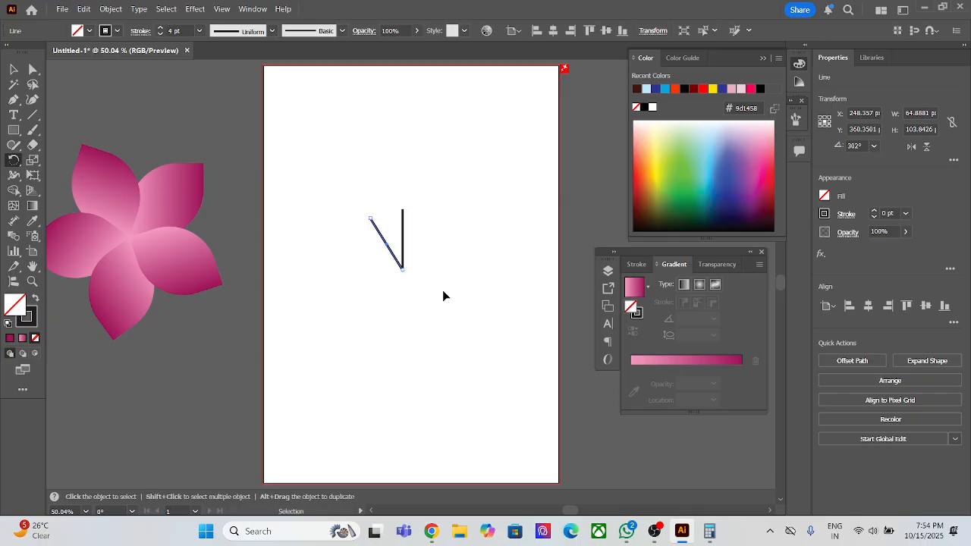
{"action": "key", "text": "ctrl+d"}
{"action": "key", "text": "ctrl+d"}
{"action": "key", "text": "ctrl+d"}
{"action": "key", "text": "ctrl+d"}
{"action": "key", "text": "ctrl+d"}
{"action": "key", "text": "ctrl+d"}
{"action": "key", "text": "ctrl+d"}
{"action": "key", "text": "ctrl+d"}
{"action": "key", "text": "ctrl+d"}
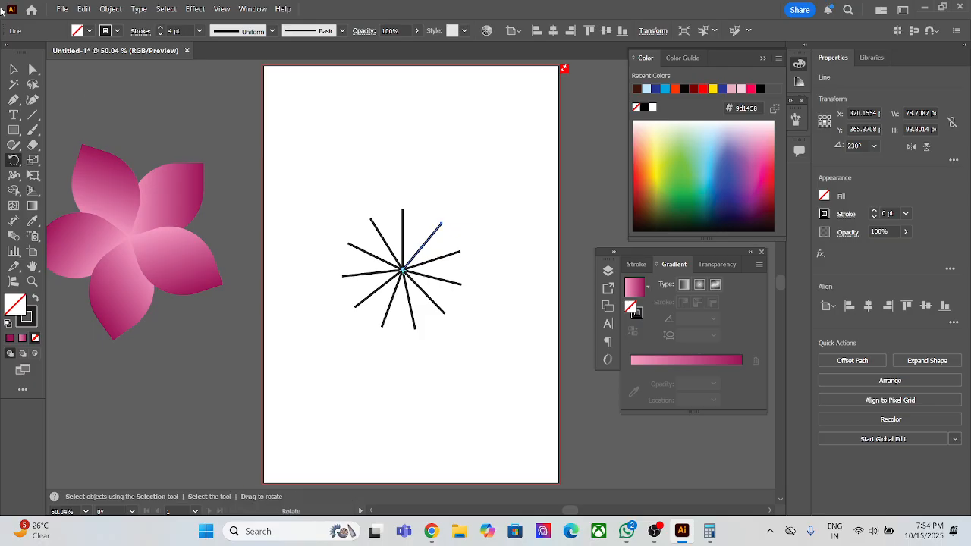
- Select the whole radial line pattern, move it off the artboard to below the pink flower, and deselect it
{"action": "left_click", "coordinate": [14, 70]}
{"action": "left_click_drag", "start_coordinate": [331, 164], "coordinate": [484, 372]}
{"action": "left_click_drag", "start_coordinate": [424, 286], "coordinate": [145, 429]}
{"action": "left_click", "coordinate": [307, 244]}
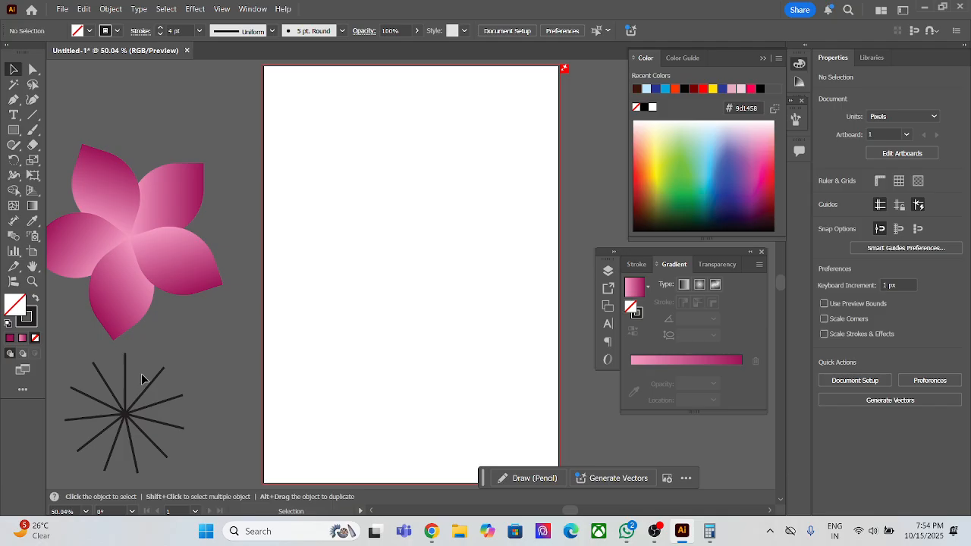
- Draw a vertical line about 114 px long on the artboard and widen its upper end to about 86 pt with the Width tool
{"action": "left_click", "coordinate": [34, 116]}
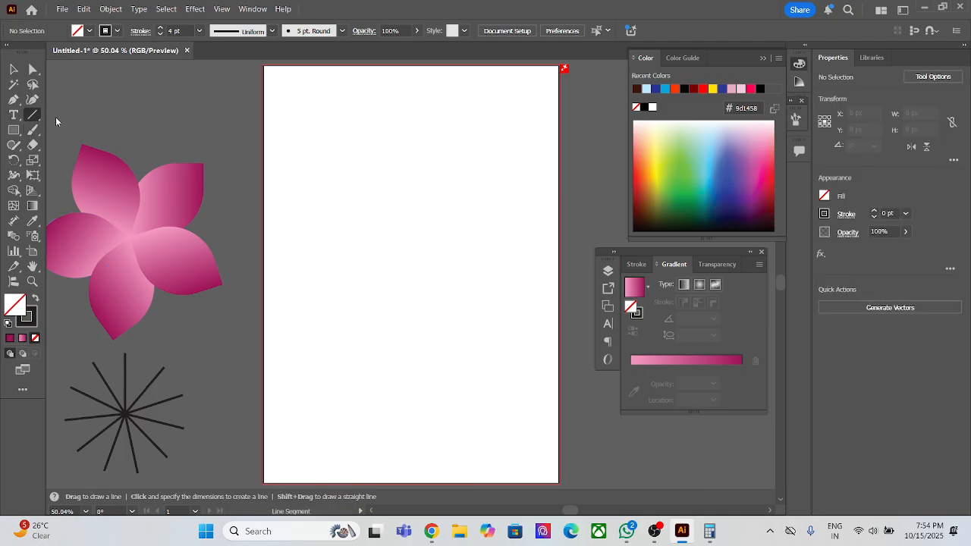
{"action": "left_click_drag", "start_coordinate": [397, 198], "coordinate": [398, 253]}
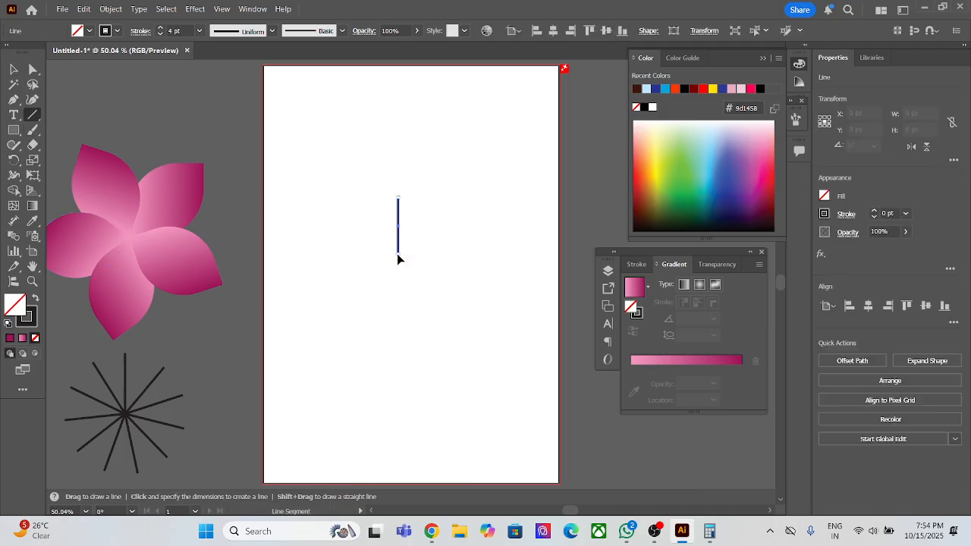
{"action": "left_click", "coordinate": [13, 174]}
{"action": "left_click_drag", "start_coordinate": [397, 198], "coordinate": [382, 202]}
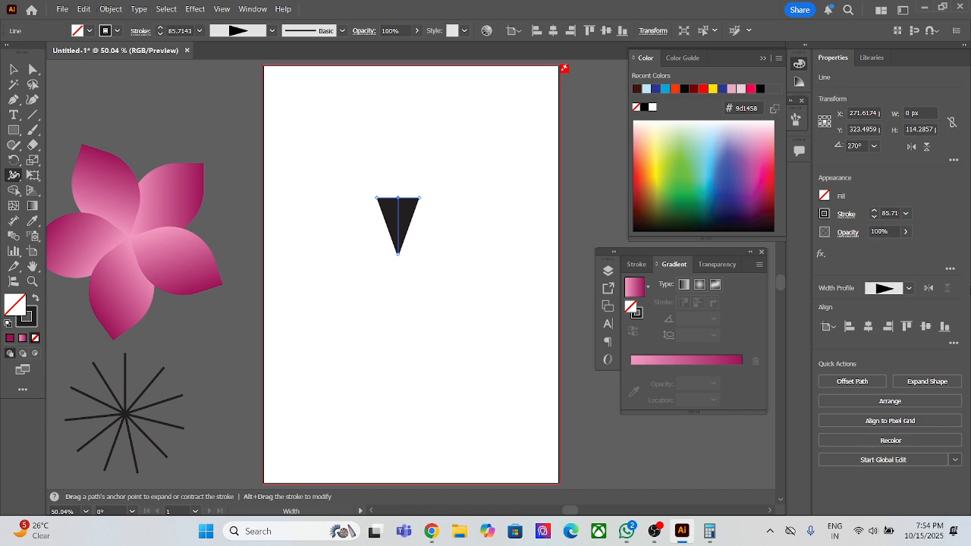
- Try the oval width profile on the line, set it to the triangular Width Profile 4, and give the stroke a round cap
{"action": "left_click", "coordinate": [908, 289]}
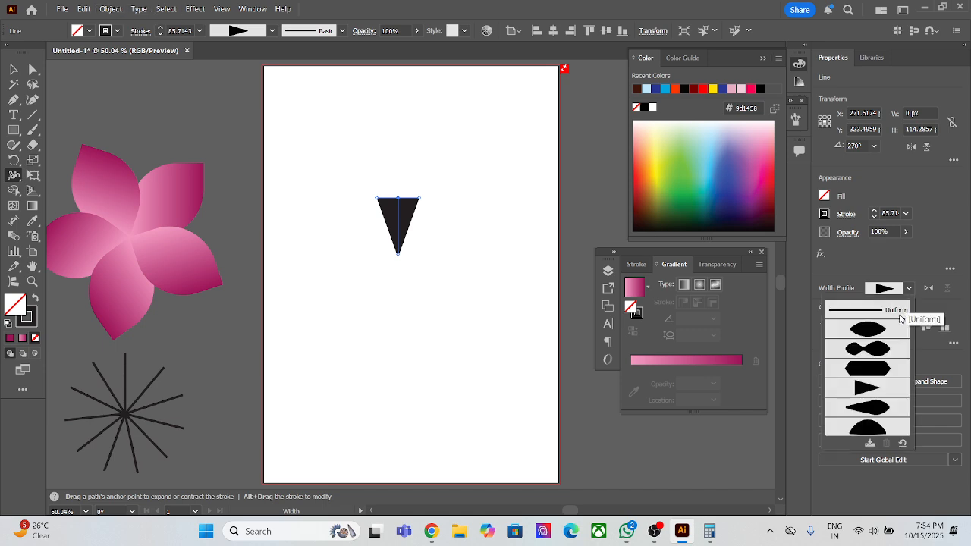
{"action": "left_click", "coordinate": [888, 338]}
{"action": "left_click", "coordinate": [908, 288]}
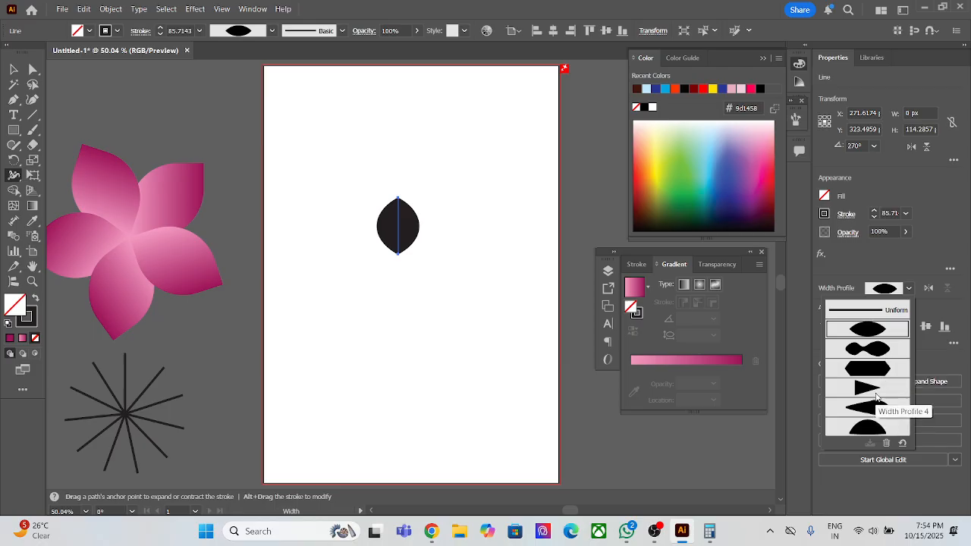
{"action": "left_click", "coordinate": [877, 396]}
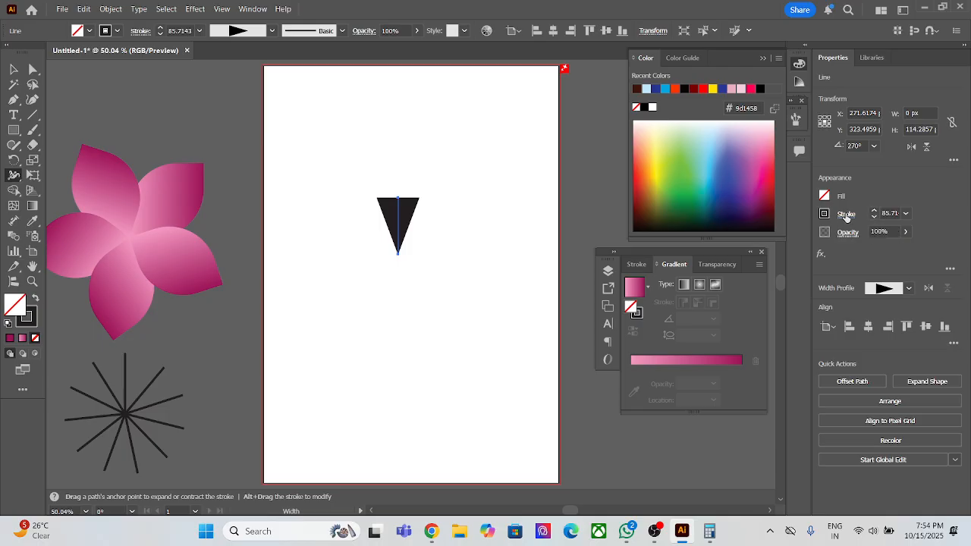
{"action": "left_click", "coordinate": [847, 216]}
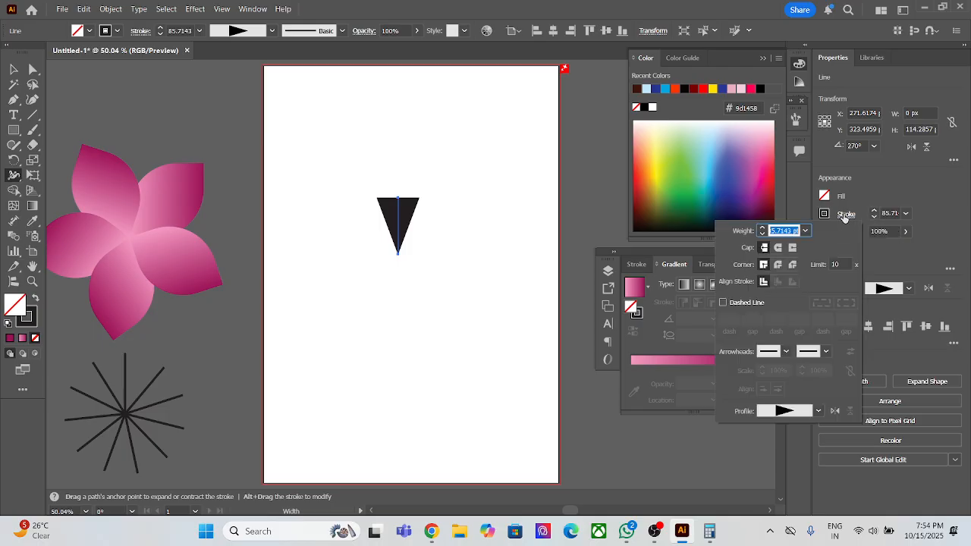
{"action": "left_click", "coordinate": [779, 248]}
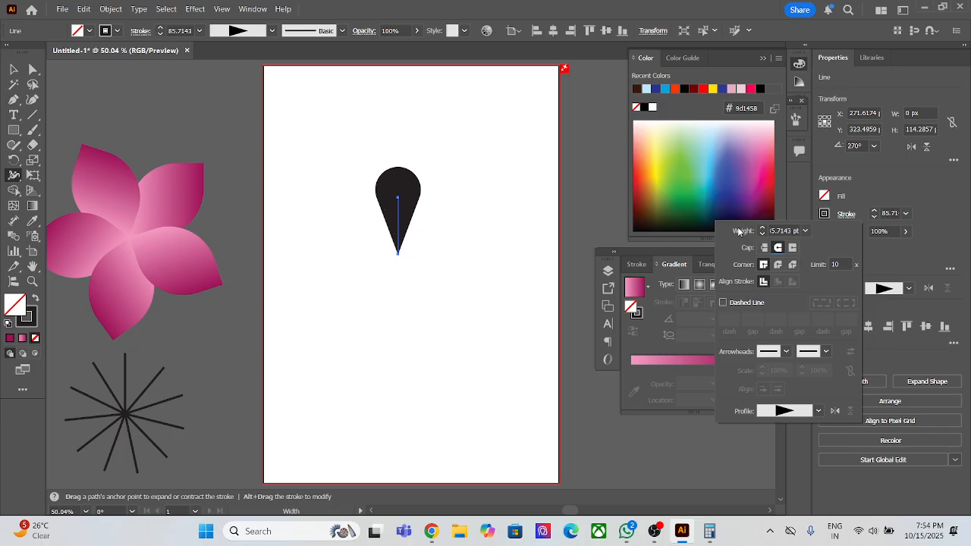
- Create a copy of the teardrop shape rotated 32° about its pointed lower end and repeat the transformation nine times to complete the flower
{"action": "left_click", "coordinate": [14, 170]}
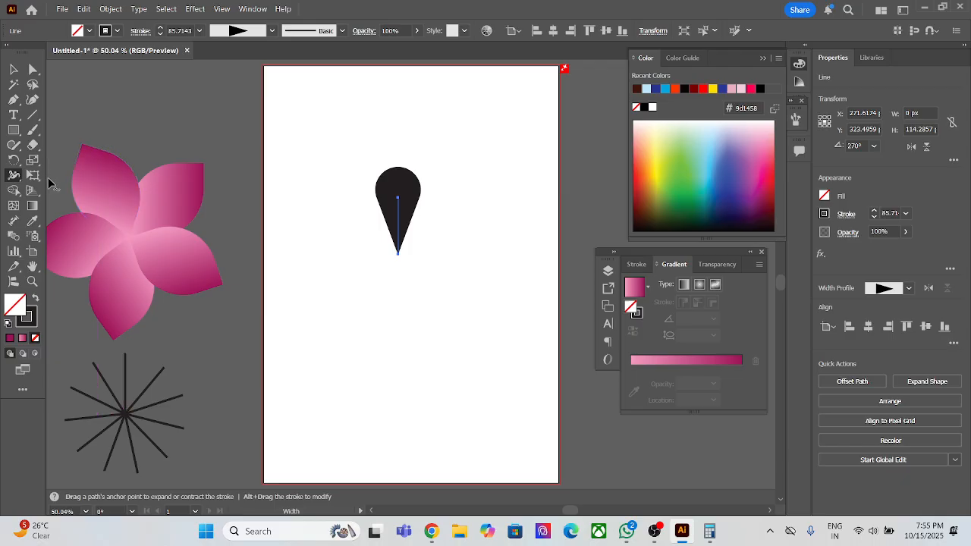
{"action": "left_click", "coordinate": [19, 164]}
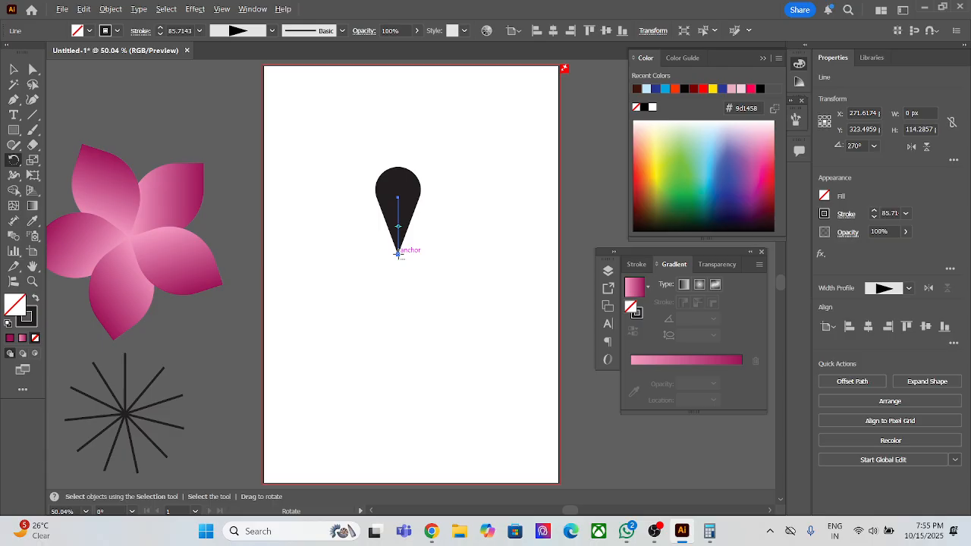
{"action": "left_click", "coordinate": [397, 253], "text": "alt"}
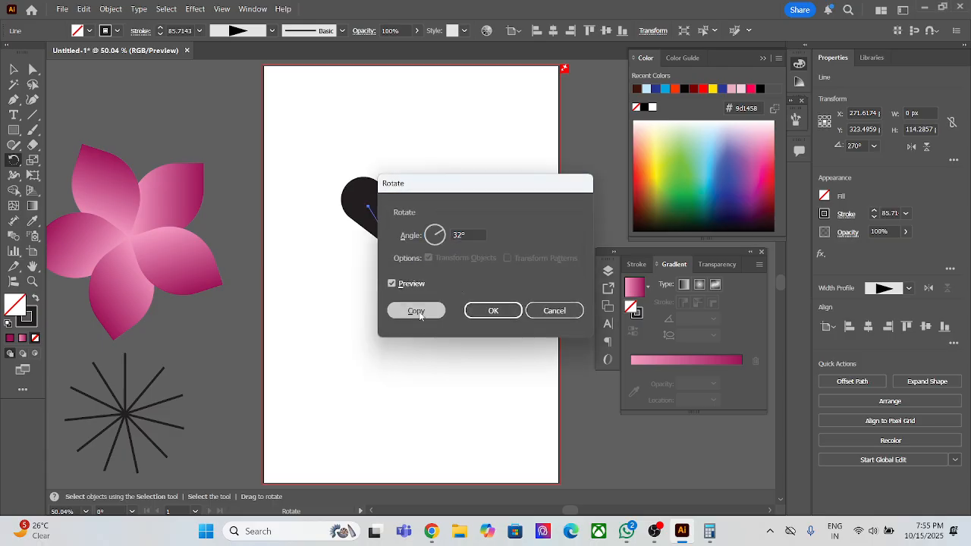
{"action": "left_click", "coordinate": [491, 310]}
{"action": "key", "text": "ctrl+d"}
{"action": "key", "text": "ctrl+d"}
{"action": "key", "text": "ctrl+d"}
{"action": "key", "text": "ctrl+d"}
{"action": "key", "text": "ctrl+d"}
{"action": "key", "text": "ctrl+d"}
{"action": "key", "text": "ctrl+d"}
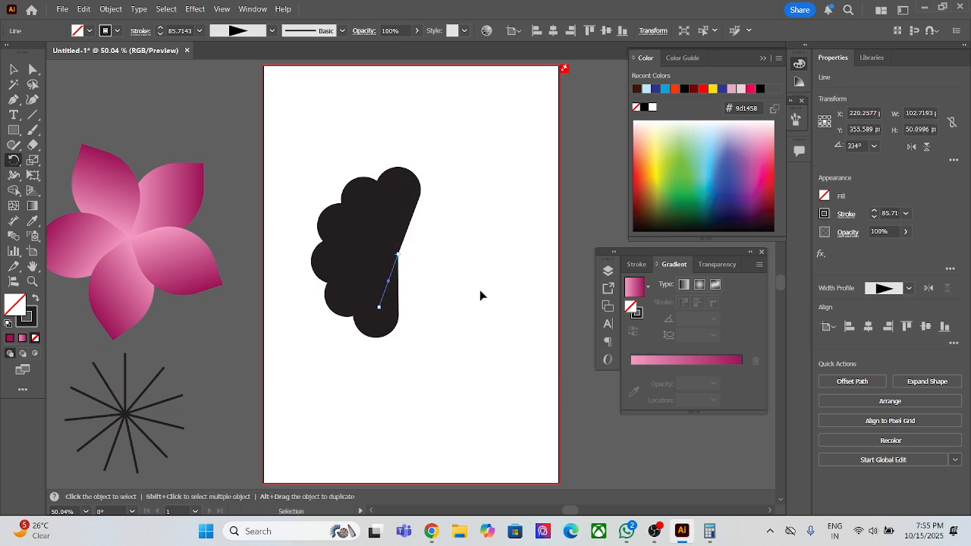
{"action": "key", "text": "ctrl+d"}
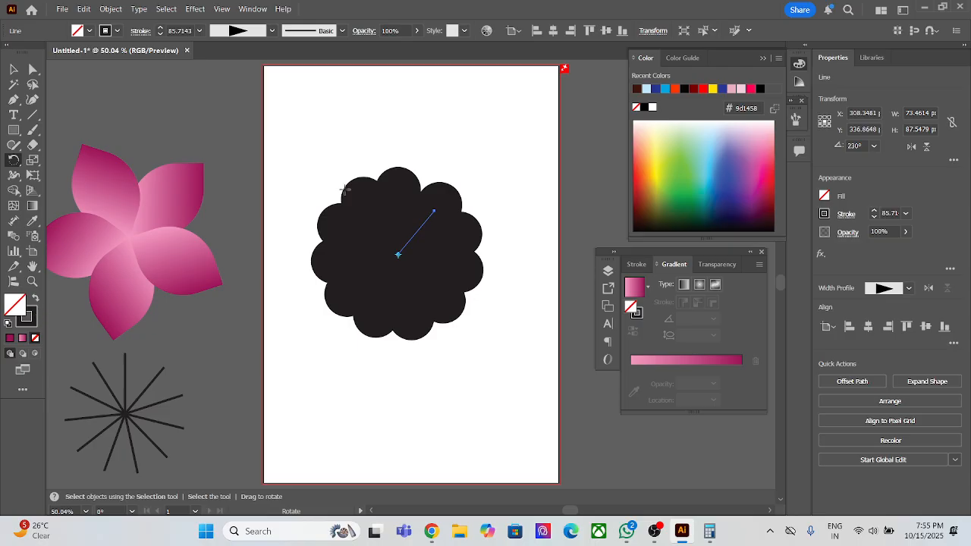
- Select all petals of the black flower and apply the pink-to-magenta linear gradient to their strokes
{"action": "left_click", "coordinate": [14, 69]}
{"action": "left_click_drag", "start_coordinate": [300, 150], "coordinate": [507, 352]}
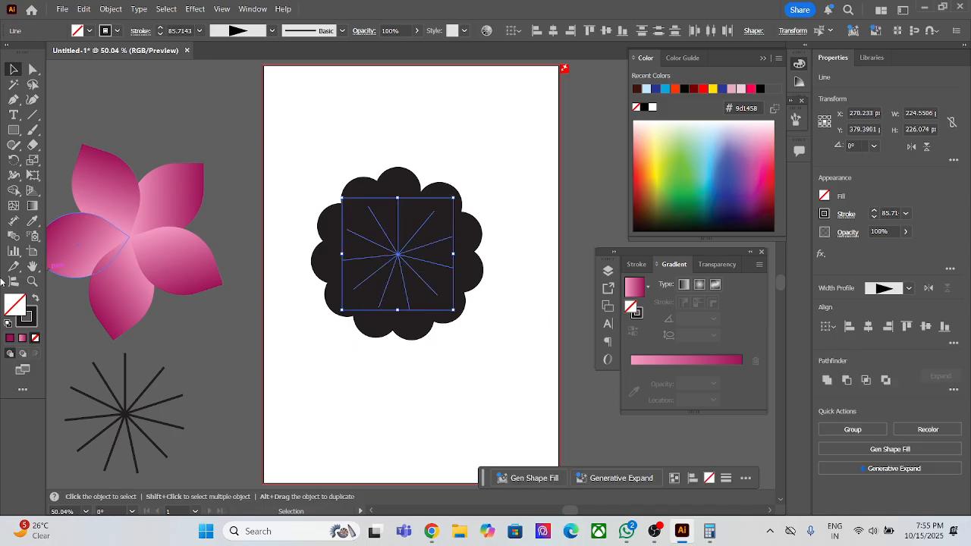
{"action": "left_click", "coordinate": [24, 321]}
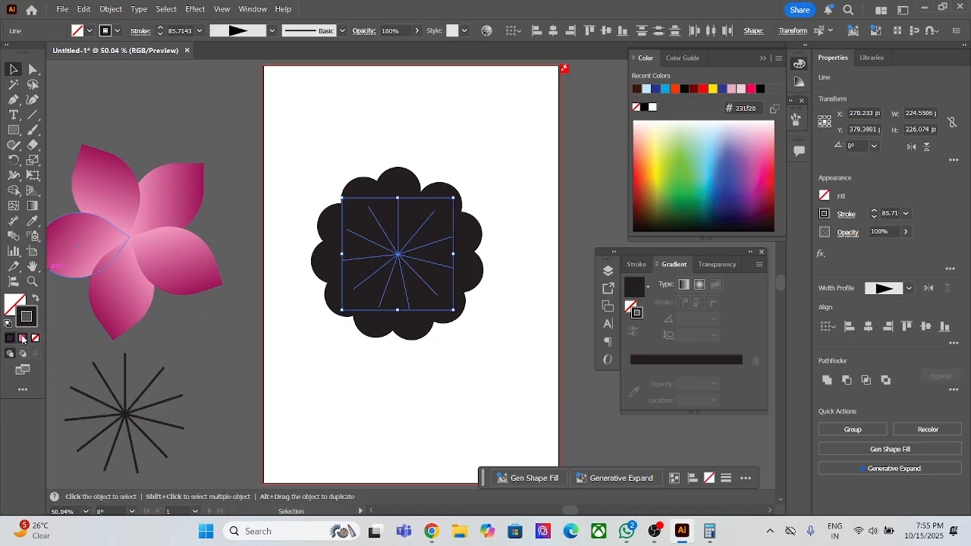
{"action": "left_click", "coordinate": [23, 338]}
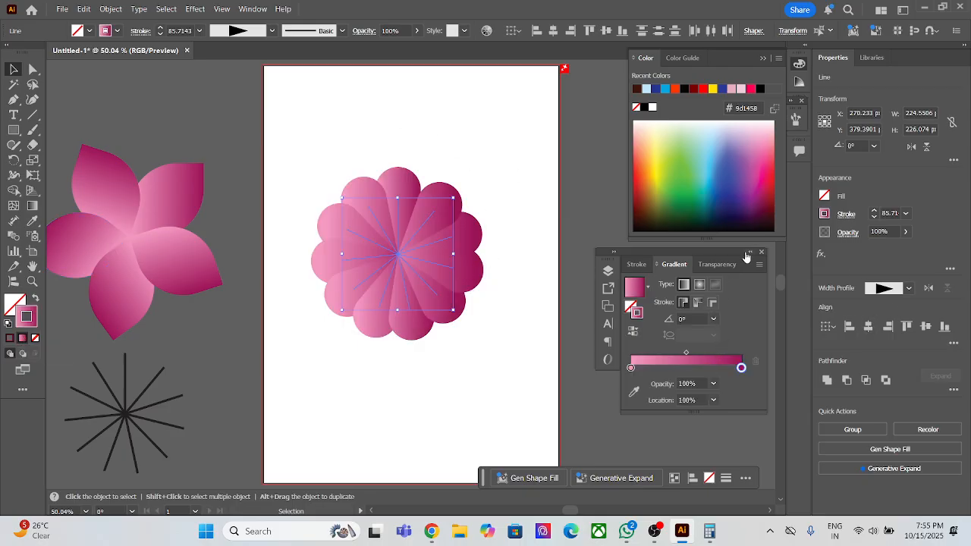
- Try the oval, double-bulge and hexagonal width profiles on the flower's gradient strokes, then return to the triangular profile
{"action": "left_click", "coordinate": [903, 293]}
{"action": "left_click", "coordinate": [874, 328]}
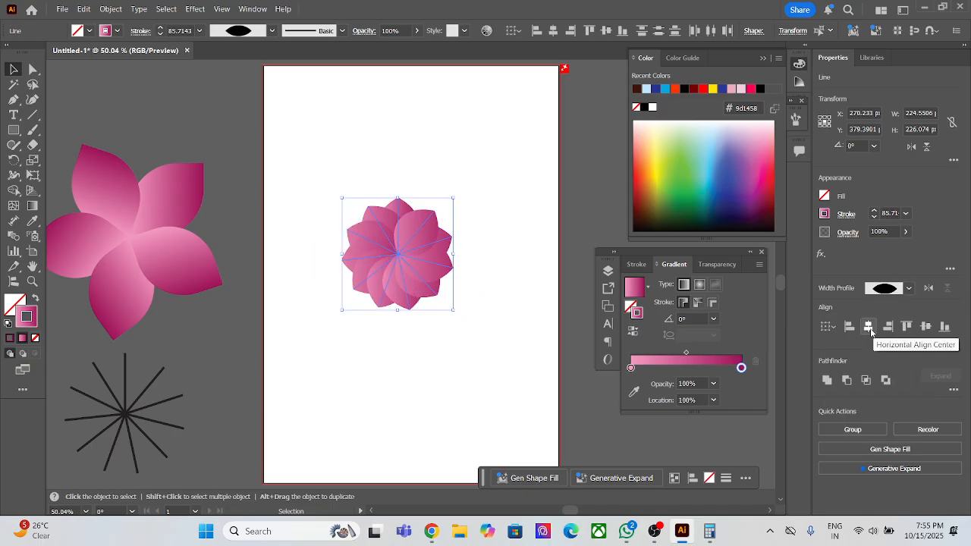
{"action": "left_click", "coordinate": [909, 288]}
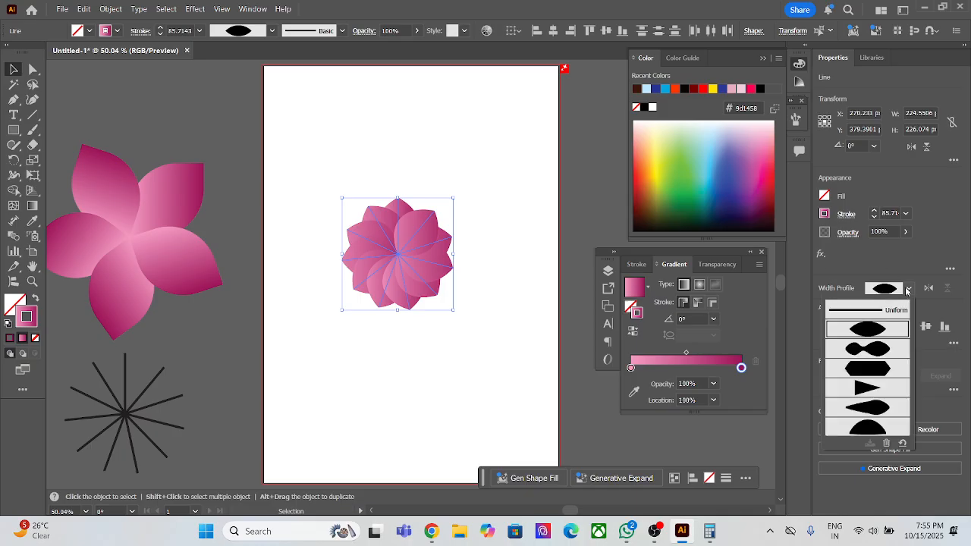
{"action": "left_click", "coordinate": [890, 347]}
{"action": "key", "text": "ctrl+1"}
{"action": "left_click_drag", "start_coordinate": [465, 216], "coordinate": [532, 220]}
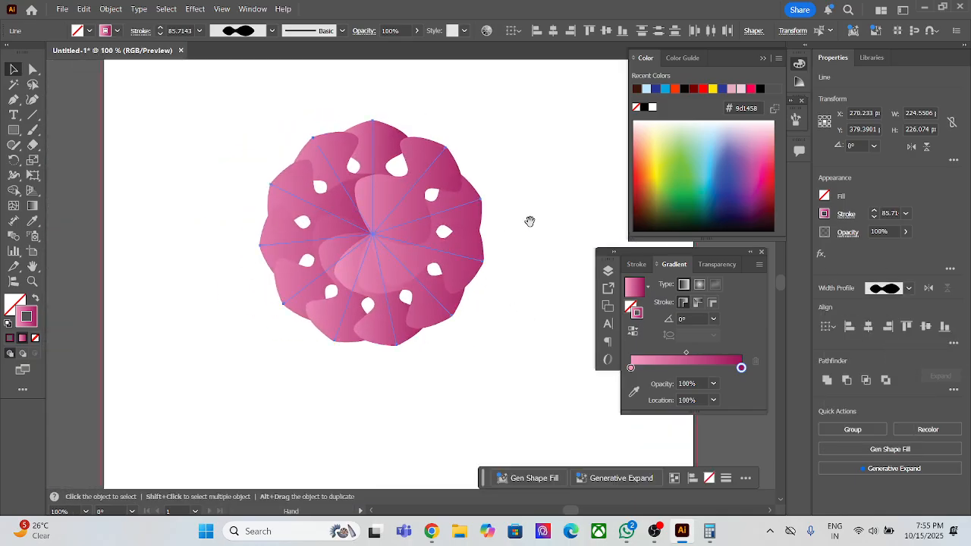
{"action": "left_click", "coordinate": [910, 293]}
{"action": "left_click", "coordinate": [874, 367]}
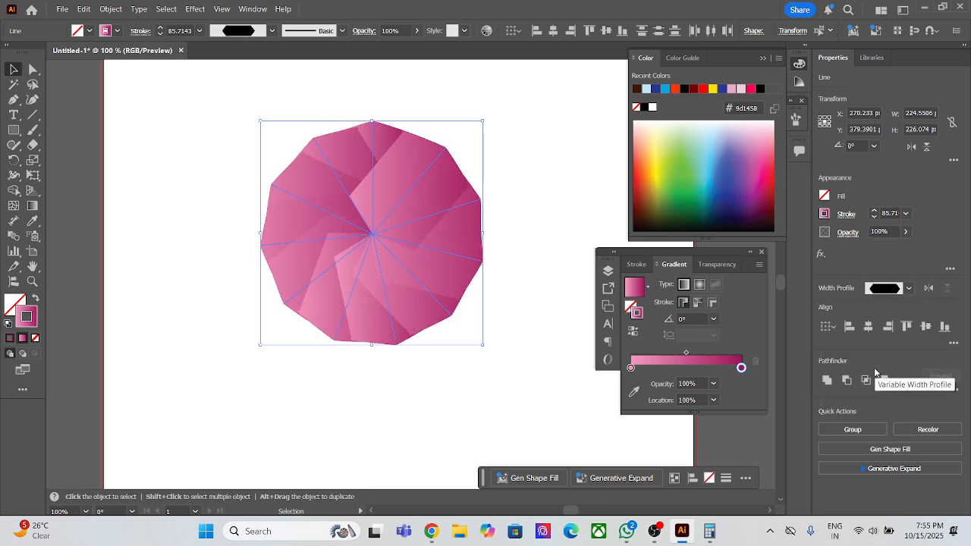
{"action": "left_click", "coordinate": [910, 289]}
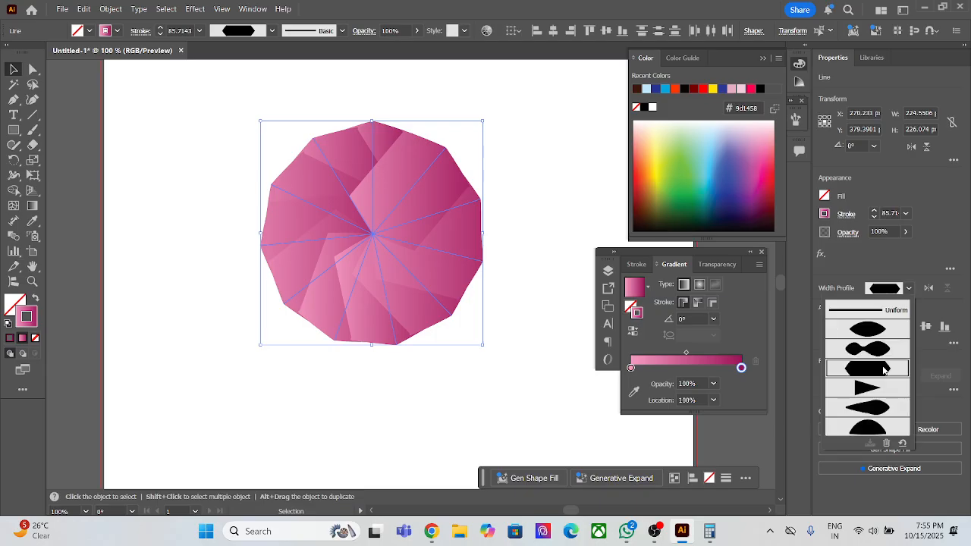
{"action": "left_click", "coordinate": [866, 390]}
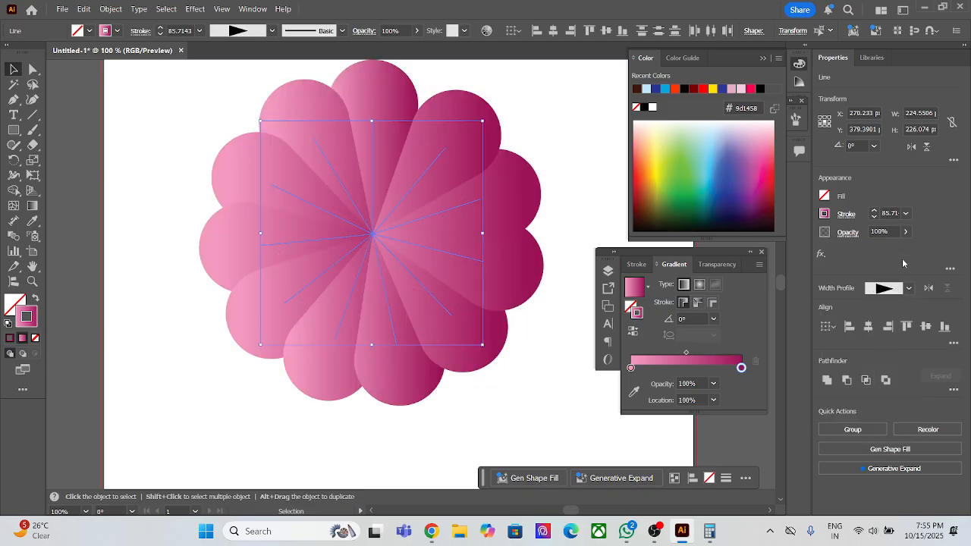
- Try the teardrop, half-round and oval width profiles on the petals and set them back to the triangular Width Profile 4
{"action": "left_click", "coordinate": [909, 289]}
{"action": "left_click", "coordinate": [861, 415]}
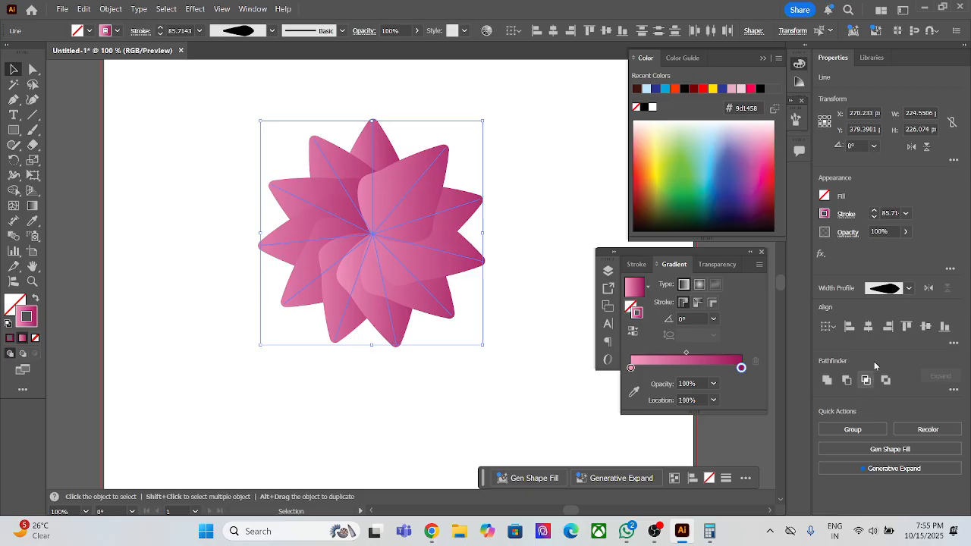
{"action": "left_click", "coordinate": [909, 288]}
{"action": "left_click", "coordinate": [870, 426]}
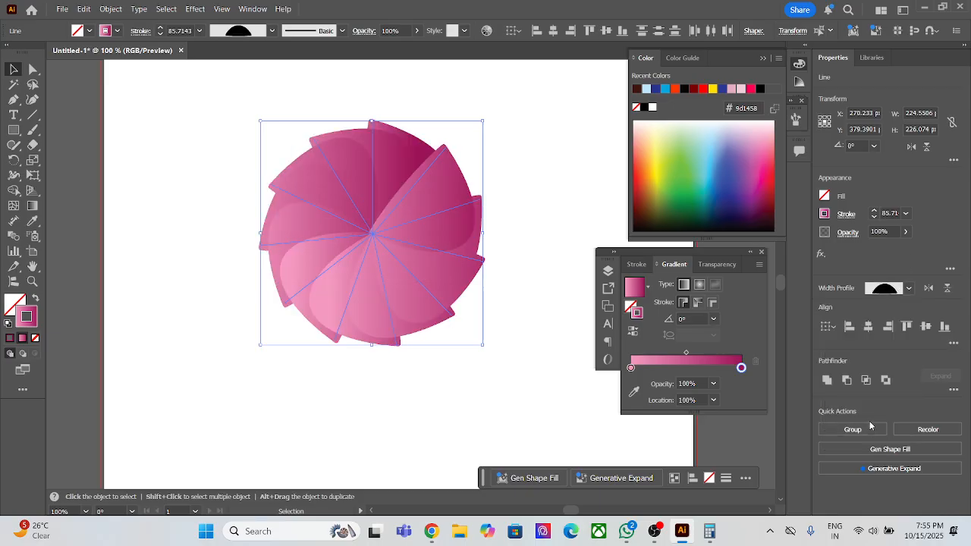
{"action": "left_click", "coordinate": [910, 289]}
{"action": "left_click", "coordinate": [861, 337]}
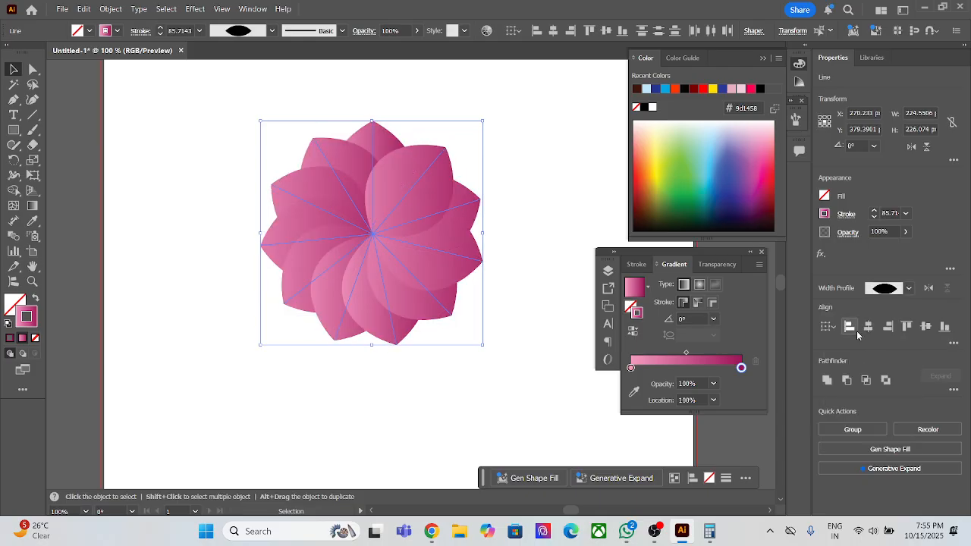
{"action": "left_click", "coordinate": [909, 289]}
{"action": "left_click", "coordinate": [870, 369]}
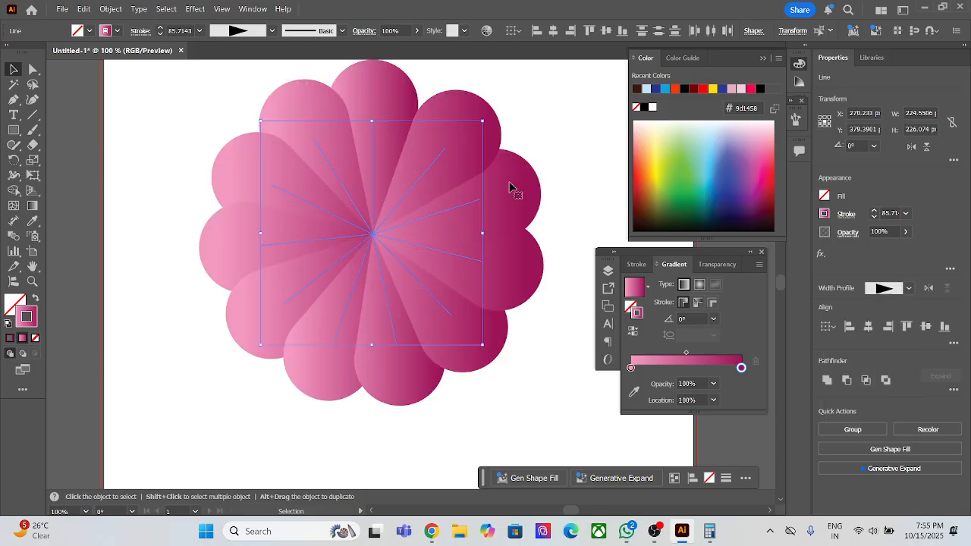
- Place a copy of the gradient flower beside the five-petal flower and expand the appearance of the original on the artboard
{"action": "scroll", "coordinate": [486, 183], "scroll_direction": "down", "scroll_amount": 3}
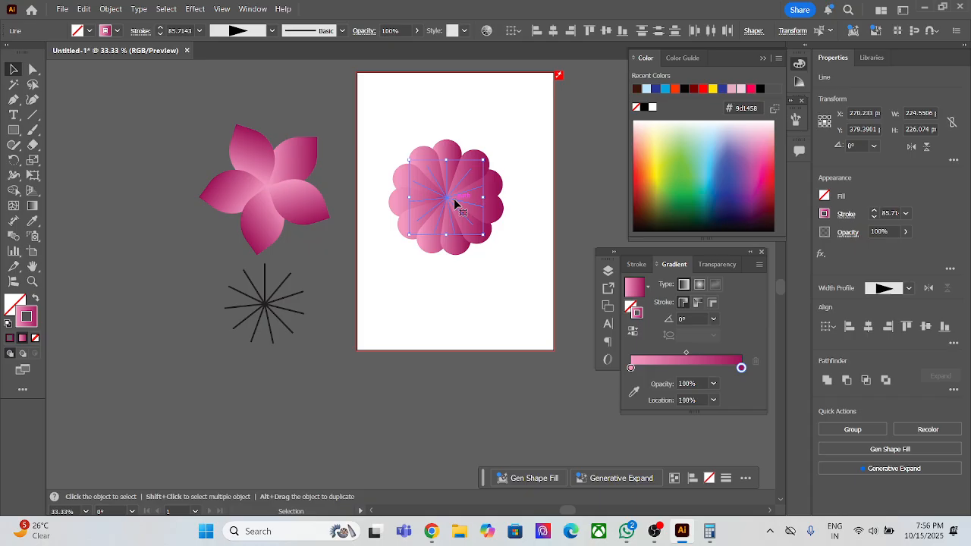
{"action": "left_click_drag", "start_coordinate": [456, 203], "coordinate": [117, 207]}
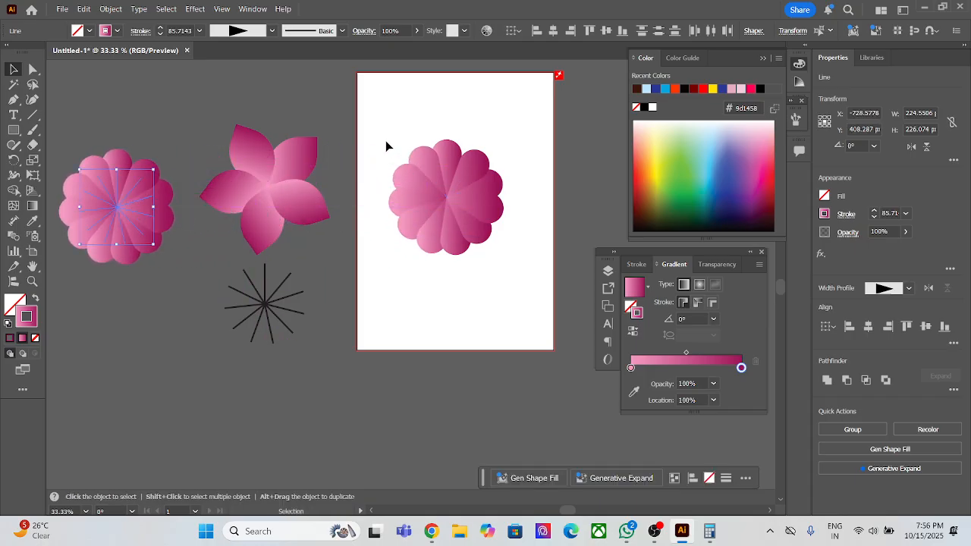
{"action": "left_click_drag", "start_coordinate": [382, 131], "coordinate": [524, 275]}
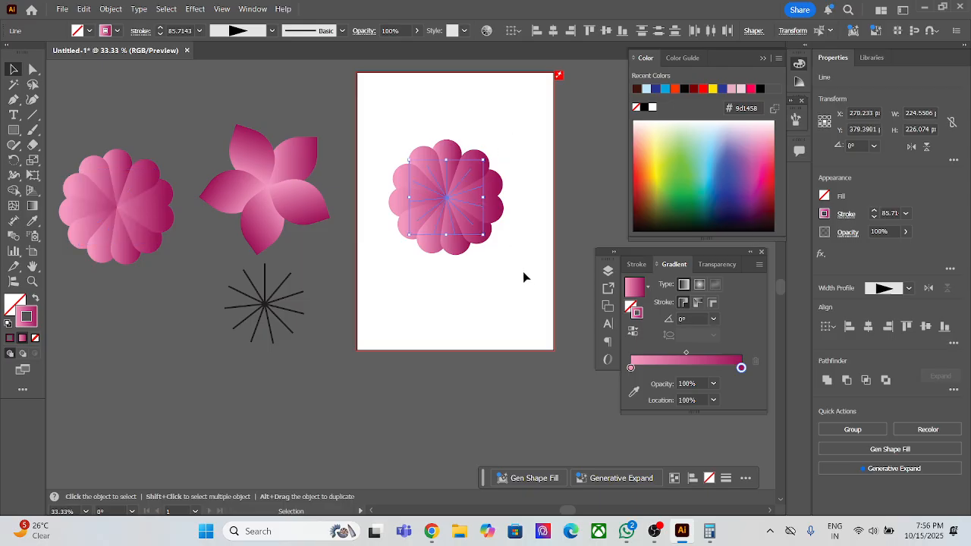
{"action": "left_click", "coordinate": [111, 9]}
{"action": "key", "text": "Escape"}
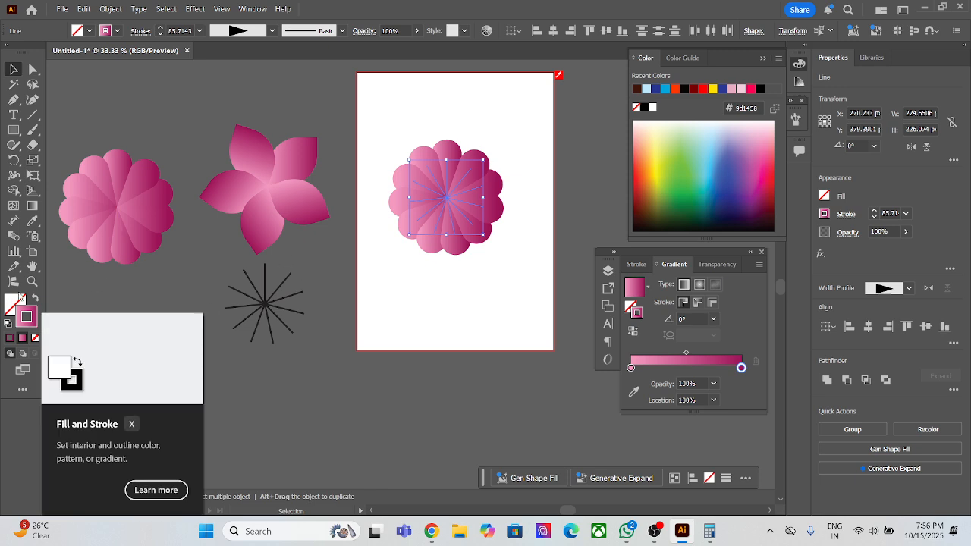
{"action": "left_click", "coordinate": [107, 8]}
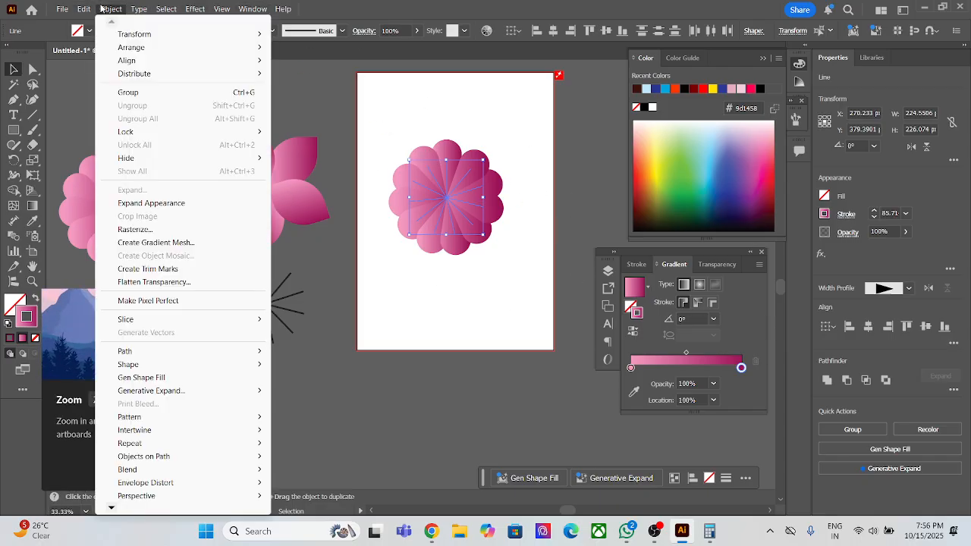
{"action": "left_click", "coordinate": [168, 203]}
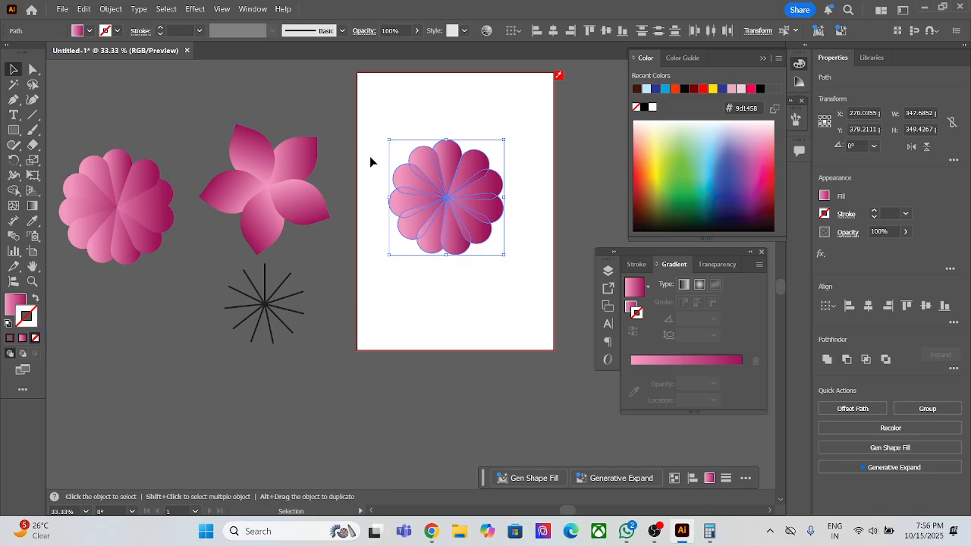
- Give the expanded flower's petals a solid purple-magenta stroke, colour #af008a, and deselect it
{"action": "double_click", "coordinate": [34, 319]}
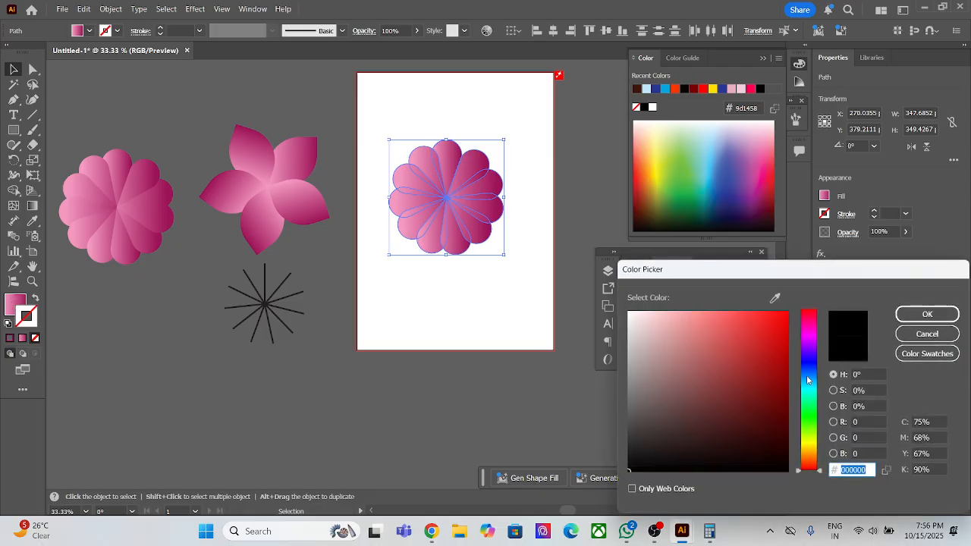
{"action": "left_click", "coordinate": [814, 343]}
{"action": "left_click_drag", "start_coordinate": [813, 342], "coordinate": [812, 346]}
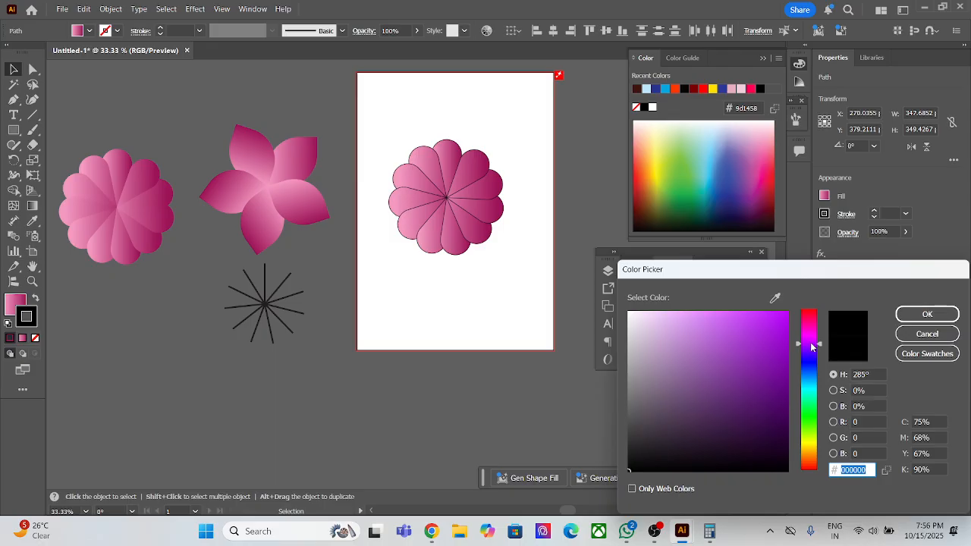
{"action": "mouse_move", "coordinate": [739, 318]}
{"action": "left_mouse_down"}
{"action": "mouse_move", "coordinate": [735, 311]}
{"action": "mouse_move", "coordinate": [752, 310]}
{"action": "mouse_move", "coordinate": [785, 322]}
{"action": "mouse_move", "coordinate": [808, 396]}
{"action": "mouse_move", "coordinate": [809, 341]}
{"action": "mouse_move", "coordinate": [795, 321]}
{"action": "mouse_move", "coordinate": [814, 334]}
{"action": "left_mouse_up"}
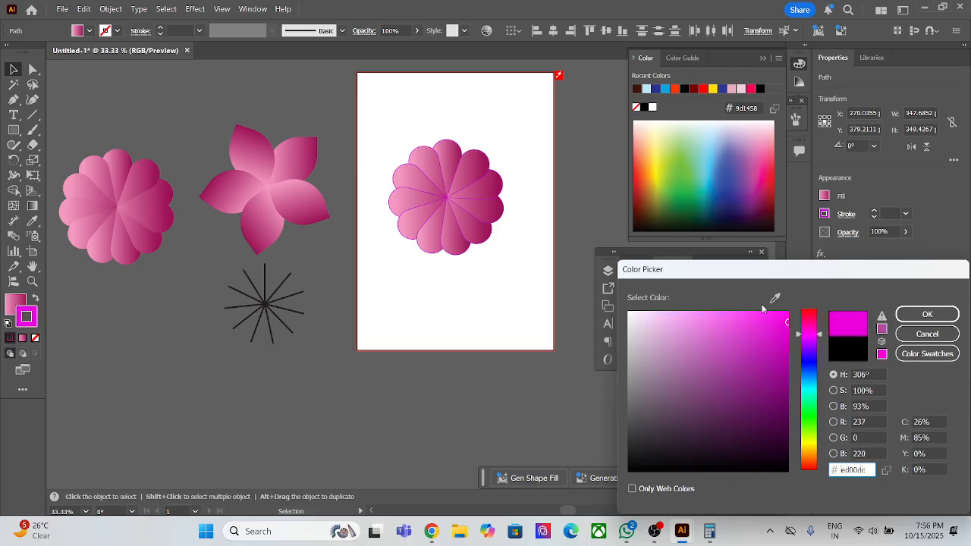
{"action": "left_click", "coordinate": [799, 336]}
{"action": "mouse_move", "coordinate": [771, 339]}
{"action": "left_mouse_down"}
{"action": "mouse_move", "coordinate": [788, 369]}
{"action": "mouse_move", "coordinate": [811, 333]}
{"action": "mouse_move", "coordinate": [790, 380]}
{"action": "mouse_move", "coordinate": [792, 361]}
{"action": "left_mouse_up"}
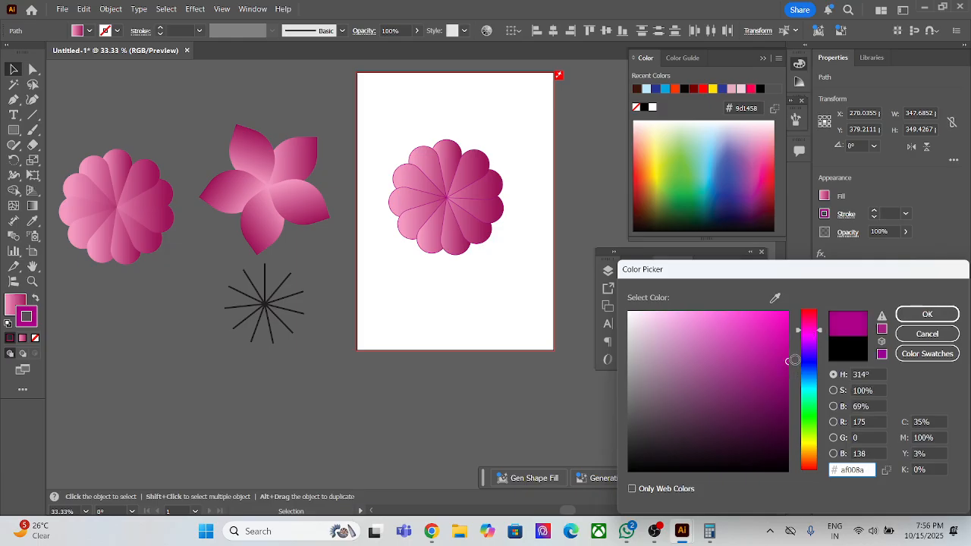
{"action": "left_click", "coordinate": [931, 322]}
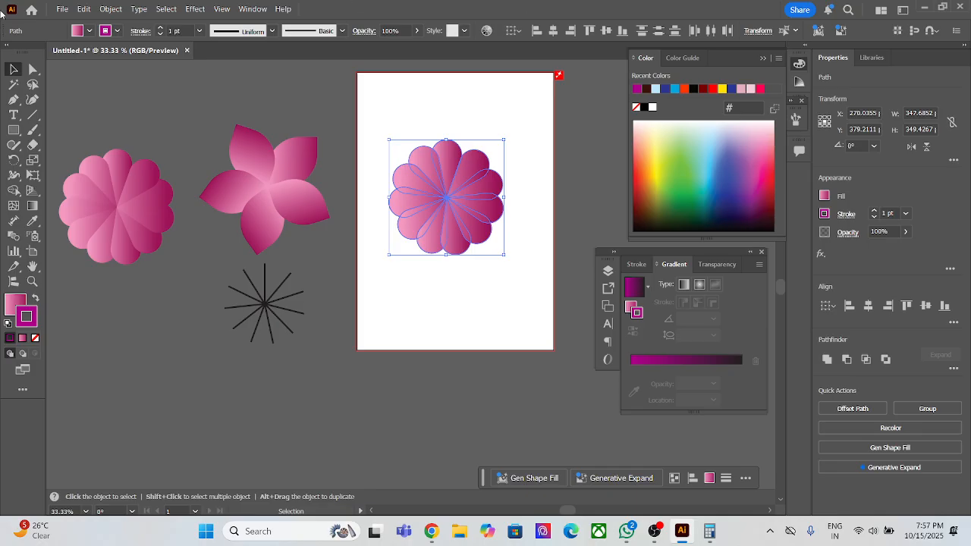
{"action": "left_click", "coordinate": [189, 95]}
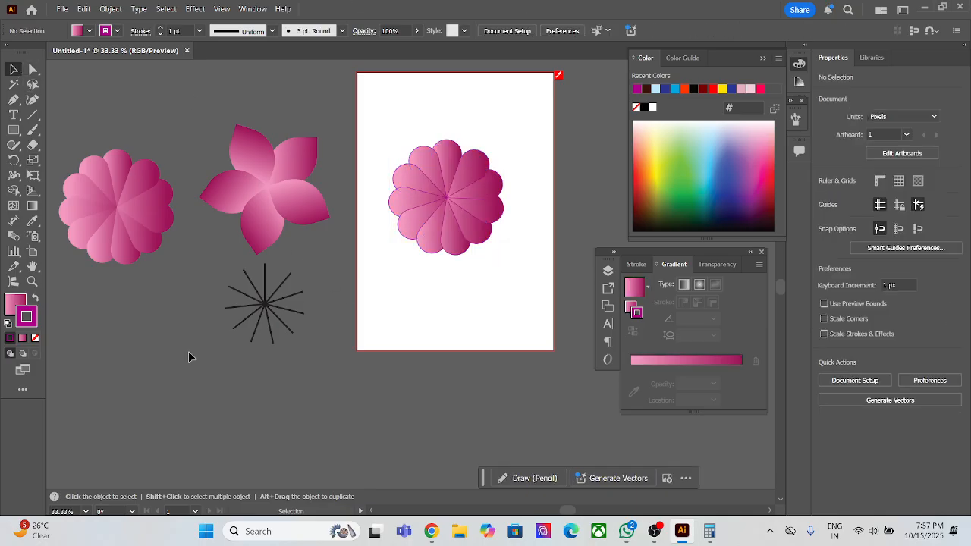
- Move the outlined flower off the artboard to just above the other round gradient flower
{"action": "scroll", "coordinate": [484, 258], "scroll_direction": "up", "scroll_amount": 1}
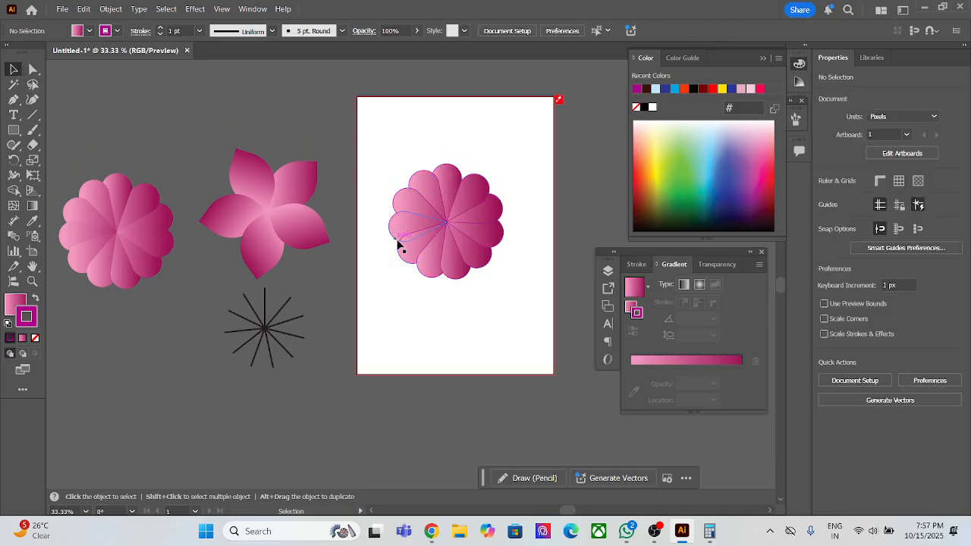
{"action": "left_click_drag", "start_coordinate": [377, 150], "coordinate": [504, 309]}
{"action": "left_click_drag", "start_coordinate": [478, 268], "coordinate": [213, 165]}
{"action": "left_click", "coordinate": [454, 169]}
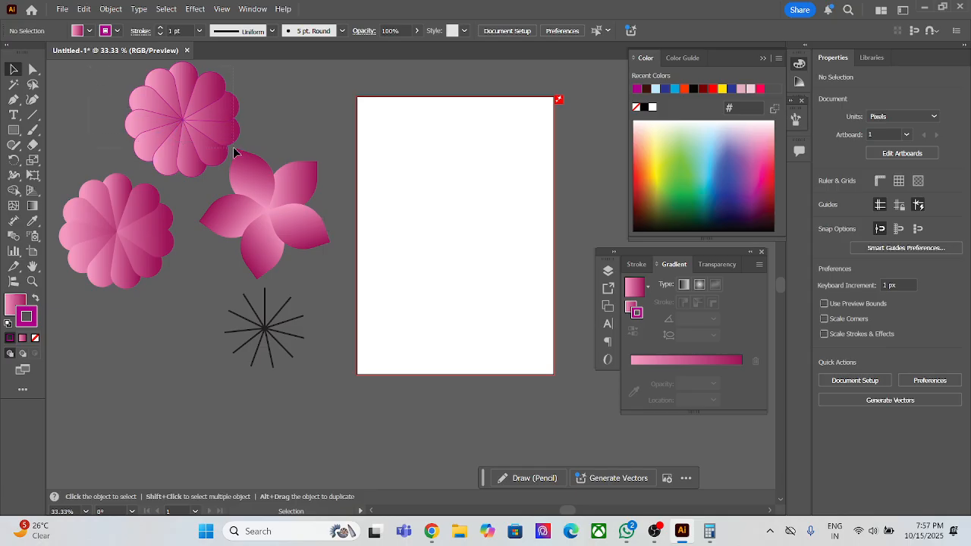
{"action": "left_click", "coordinate": [214, 135]}
{"action": "left_click_drag", "start_coordinate": [169, 120], "coordinate": [128, 117]}
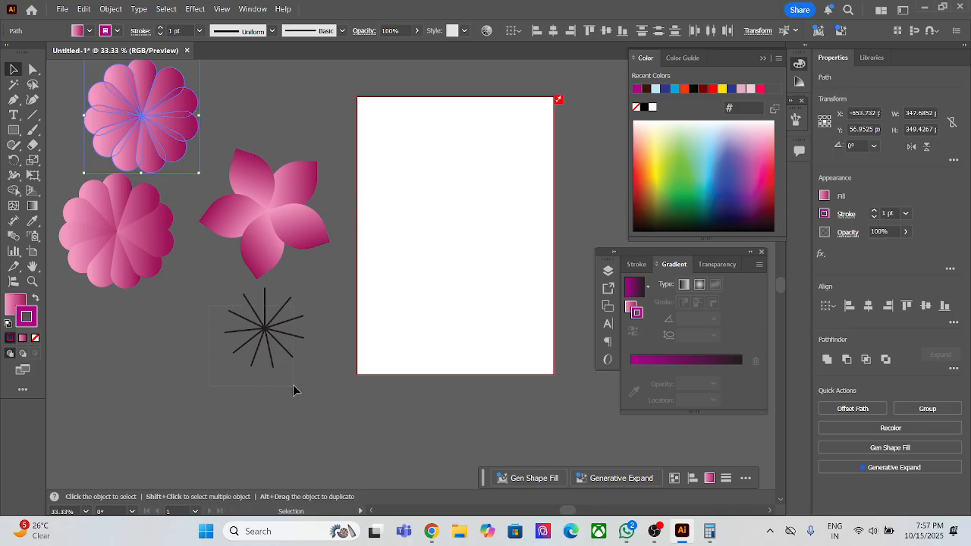
- Move the black radial line pattern down and away from the five-petal flower, then deselect it
{"action": "left_click", "coordinate": [264, 344]}
{"action": "left_click_drag", "start_coordinate": [265, 344], "coordinate": [184, 385]}
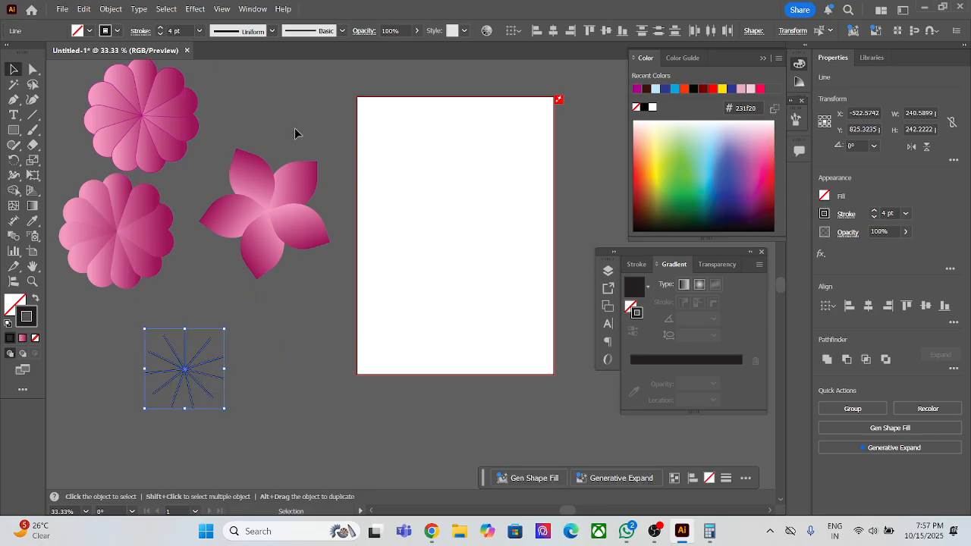
{"action": "left_click", "coordinate": [295, 116]}
- Select the outlined flower, the stroke-based flower, the line pattern and the five-petal flower in turn to compare their fill and stroke
{"action": "scroll", "coordinate": [330, 382], "scroll_direction": "up", "scroll_amount": 3}
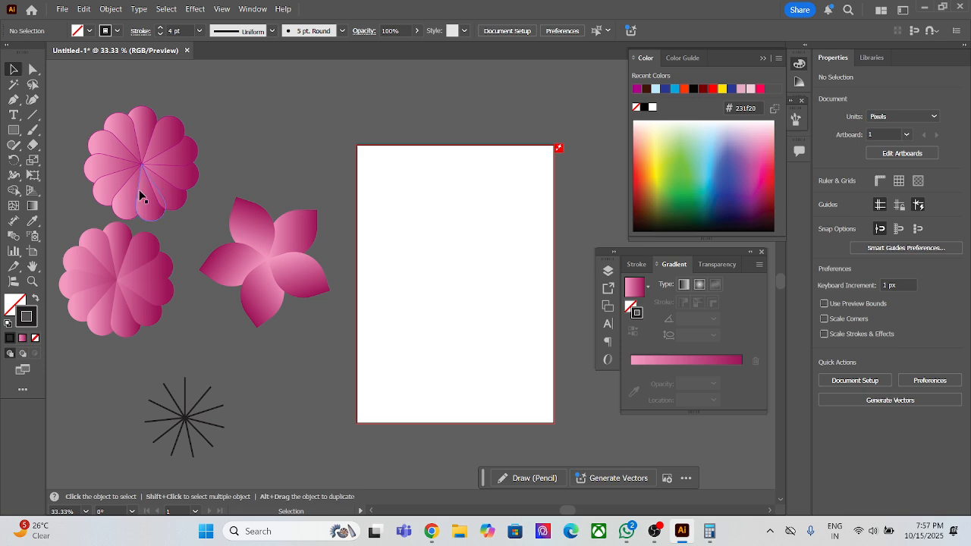
{"action": "left_click", "coordinate": [199, 200]}
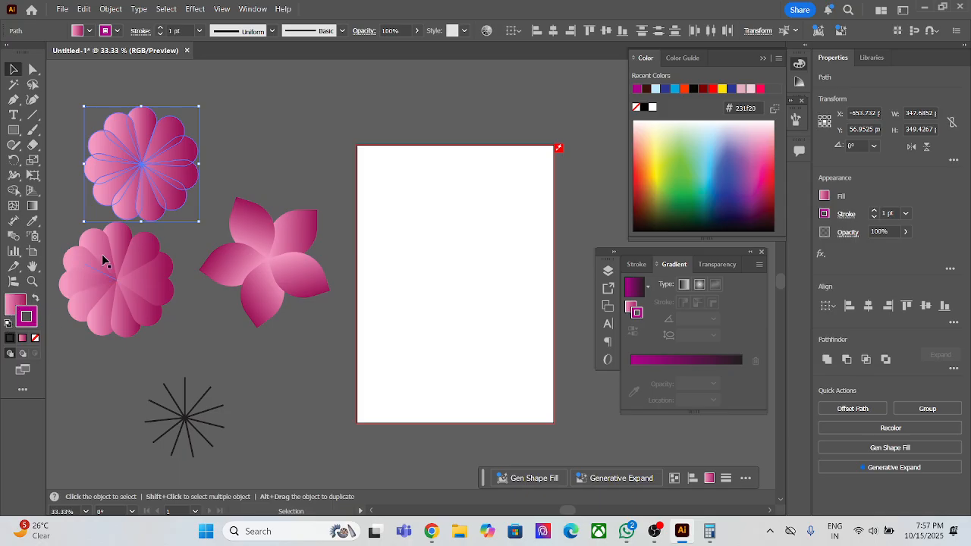
{"action": "left_click", "coordinate": [114, 375]}
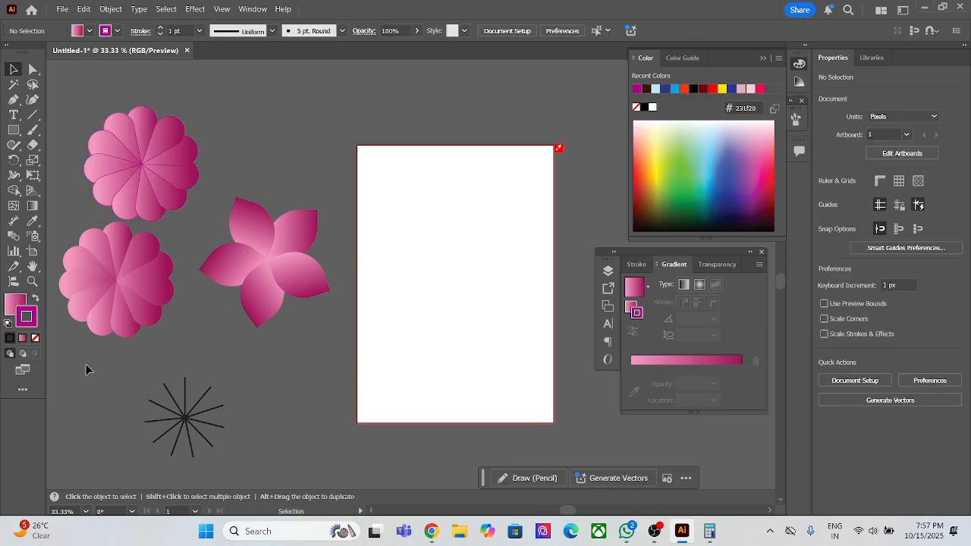
{"action": "left_click", "coordinate": [149, 252]}
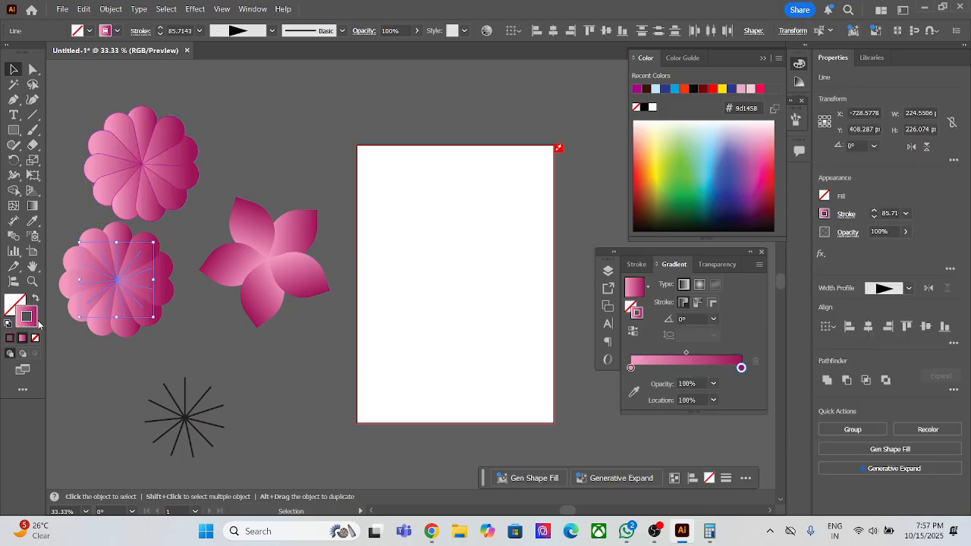
{"action": "left_click", "coordinate": [91, 362]}
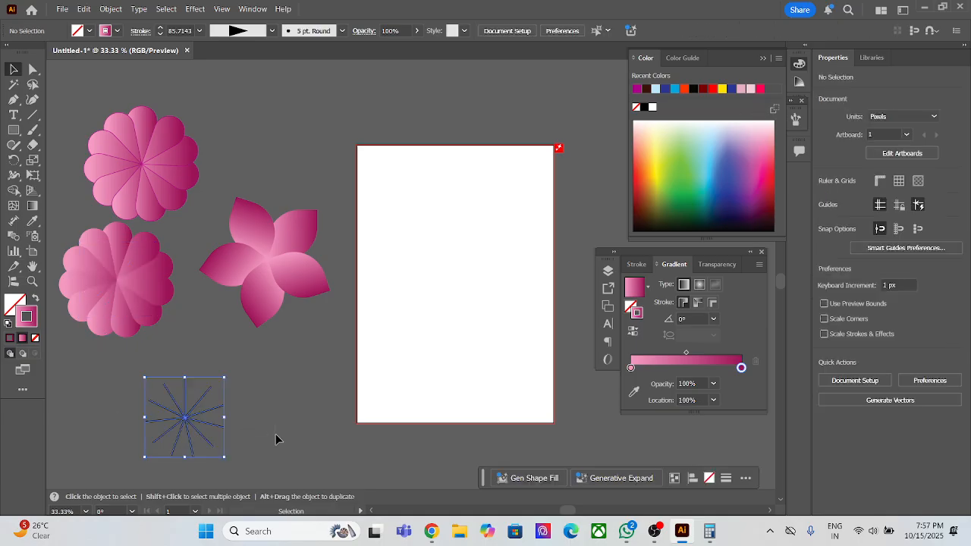
{"action": "left_click", "coordinate": [185, 416]}
{"action": "left_click", "coordinate": [203, 246]}
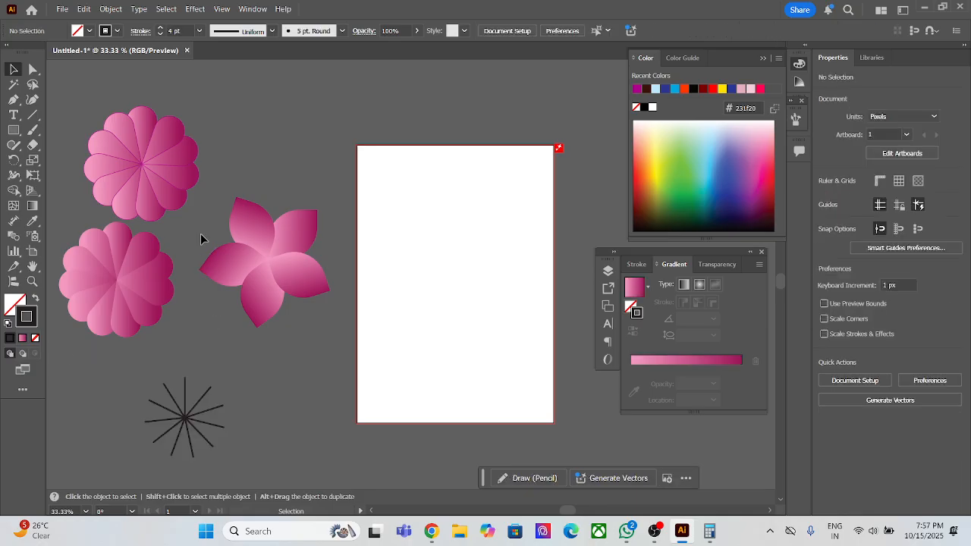
{"action": "left_click", "coordinate": [294, 299]}
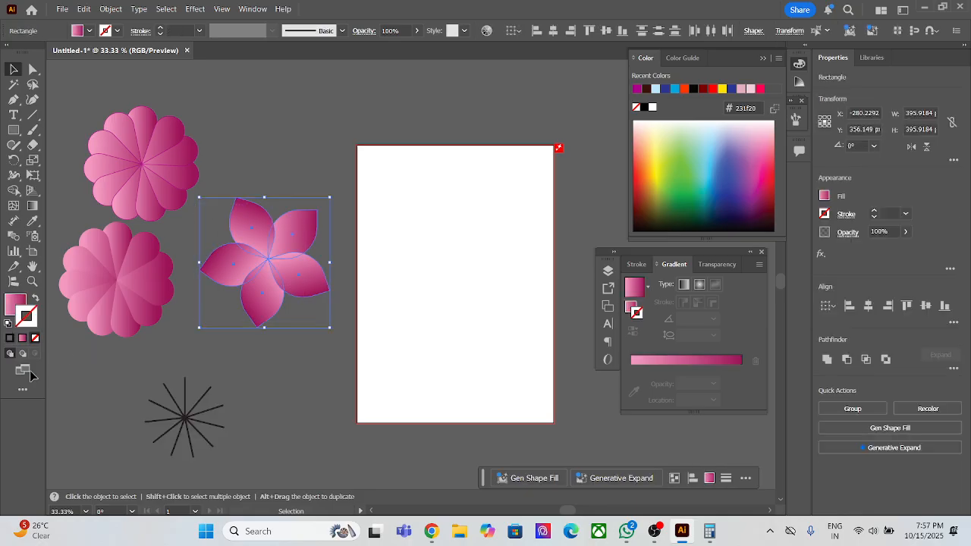
{"action": "left_click", "coordinate": [310, 375]}
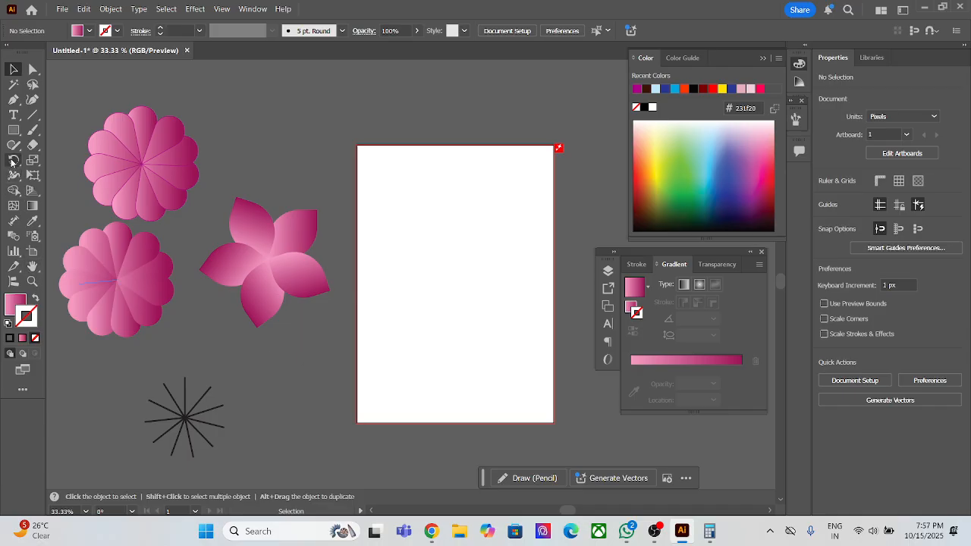
- Copy one petal of the five-petal flower onto the artboard, stand it upright and move it to the artboard's upper middle
{"action": "mouse_move", "coordinate": [11, 162]}
{"action": "left_mouse_down"}
{"action": "mouse_move", "coordinate": [41, 170]}
{"action": "mouse_move", "coordinate": [16, 163]}
{"action": "left_mouse_up"}
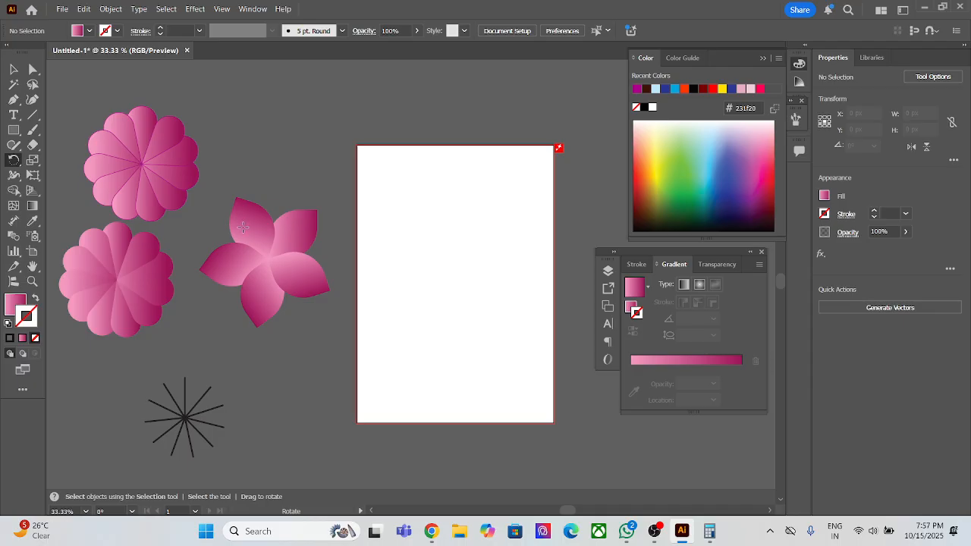
{"action": "left_click", "coordinate": [13, 69]}
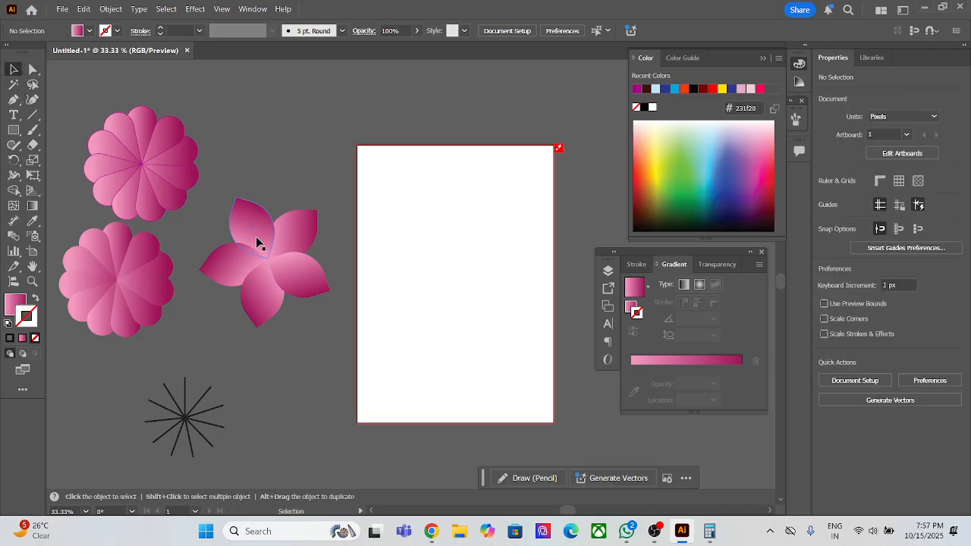
{"action": "left_click_drag", "start_coordinate": [258, 242], "coordinate": [445, 299]}
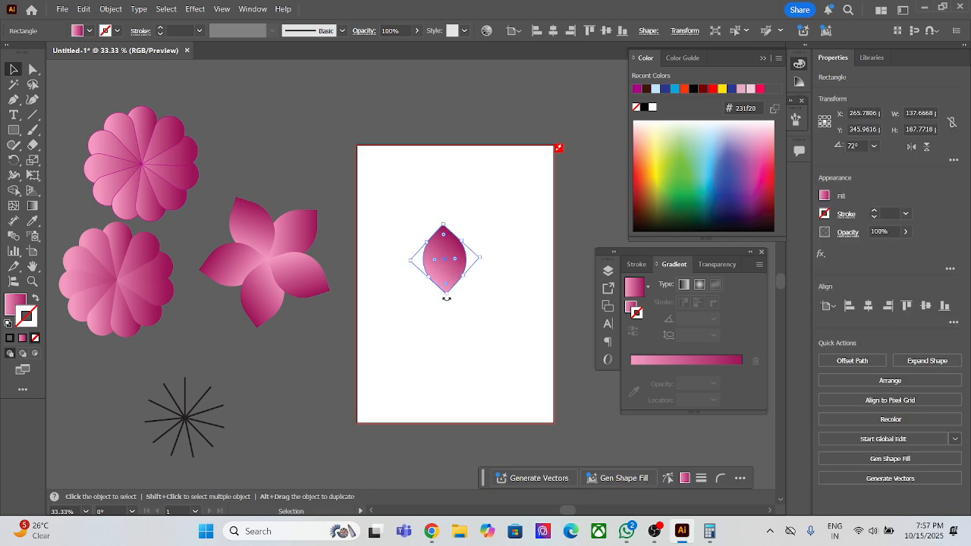
{"action": "left_click_drag", "start_coordinate": [449, 249], "coordinate": [460, 223]}
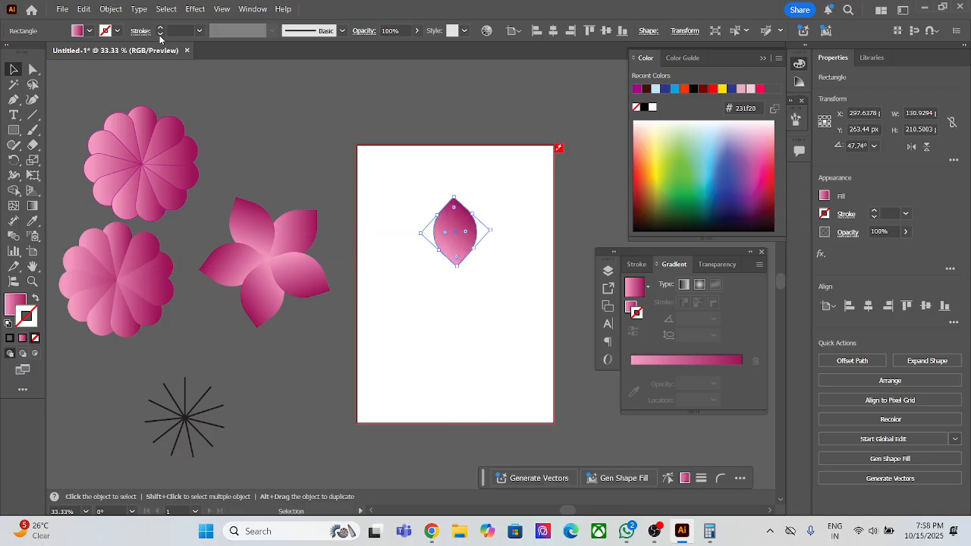
- Apply a radial repeat to the upright petal on the artboard
{"action": "left_click", "coordinate": [111, 9]}
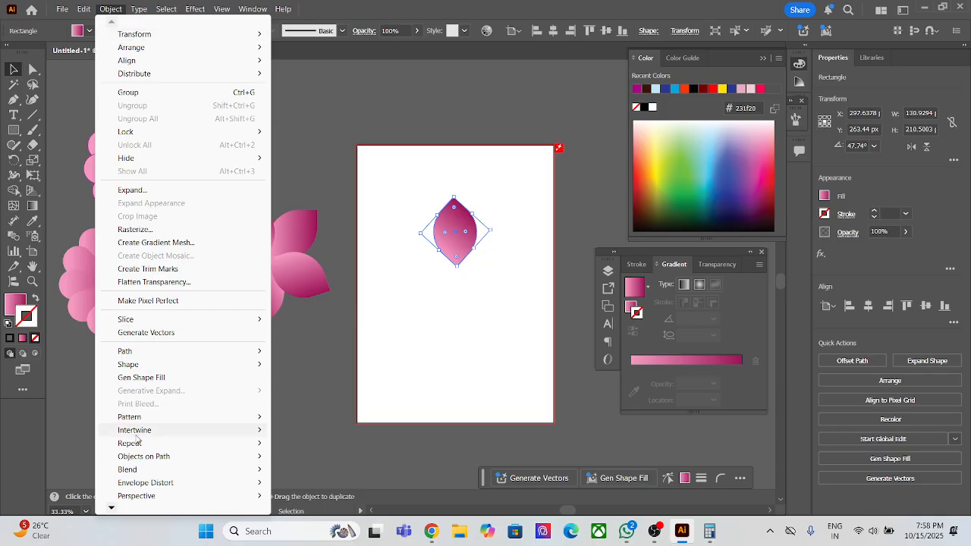
{"action": "mouse_move", "coordinate": [144, 445]}
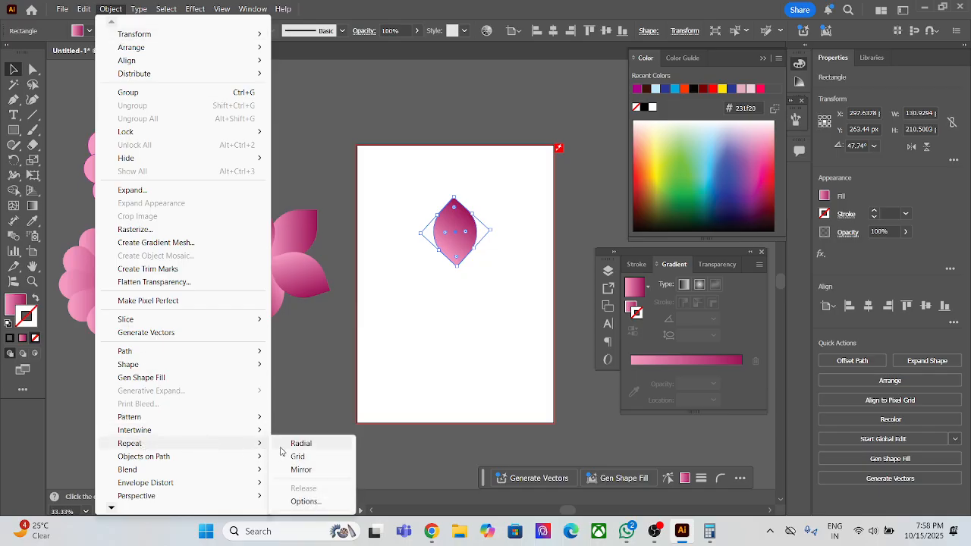
{"action": "left_click", "coordinate": [300, 443]}
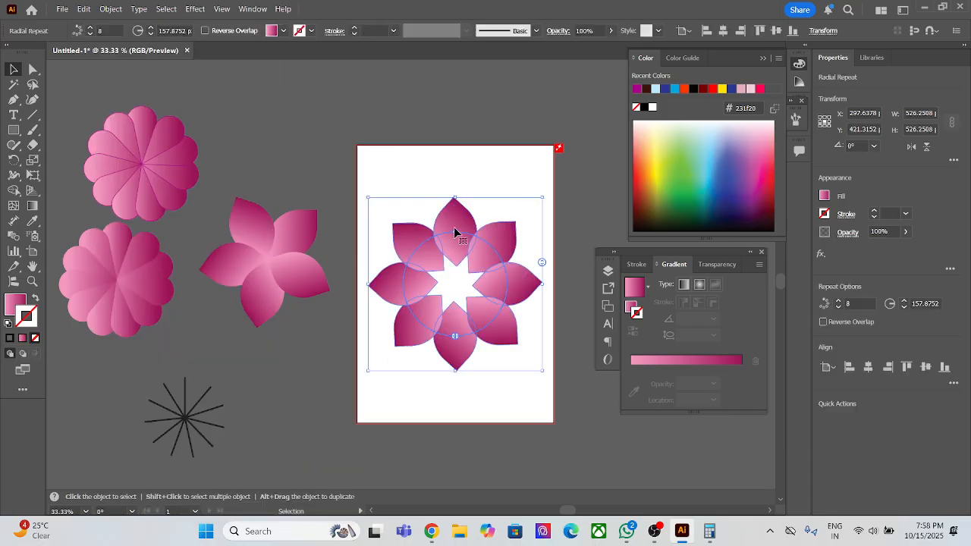
- Shrink the petal repeat's radius to about 108 px, add more petals so they overlap all around, and deselect it
{"action": "left_click_drag", "start_coordinate": [458, 232], "coordinate": [446, 255]}
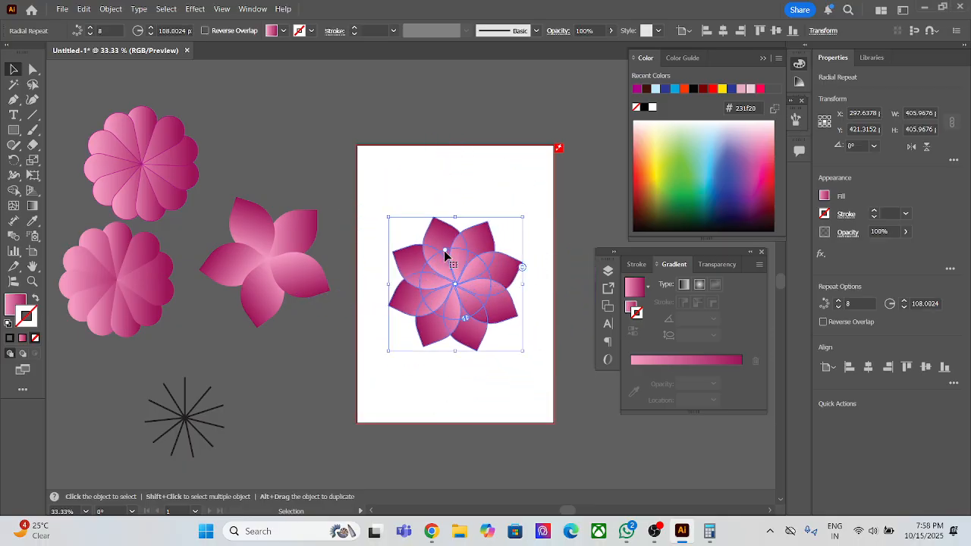
{"action": "mouse_move", "coordinate": [523, 267]}
{"action": "left_mouse_down"}
{"action": "mouse_move", "coordinate": [522, 289]}
{"action": "mouse_move", "coordinate": [508, 254]}
{"action": "left_mouse_up"}
{"action": "left_click", "coordinate": [493, 374]}
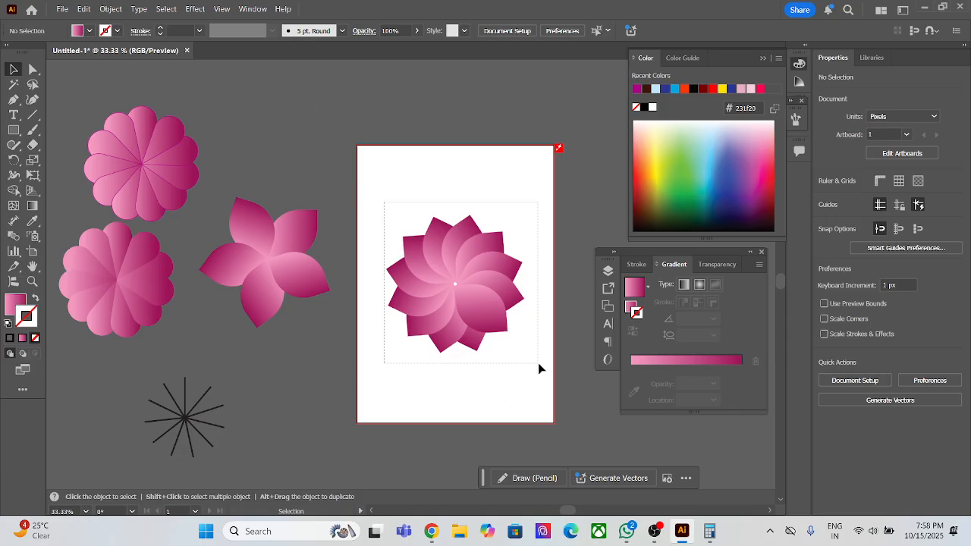
- Hide part of the radial flower by narrowing the repeat's visible arc, and reopen the arc to restore the full ring of petals
{"action": "left_click", "coordinate": [495, 324]}
{"action": "left_click_drag", "start_coordinate": [469, 315], "coordinate": [446, 251]}
{"action": "left_click", "coordinate": [497, 319]}
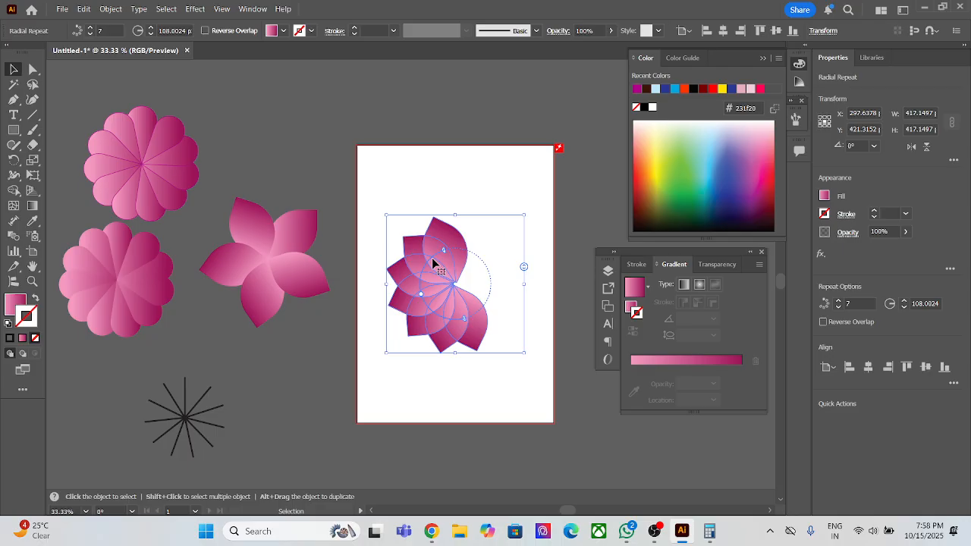
{"action": "left_click_drag", "start_coordinate": [444, 250], "coordinate": [488, 340]}
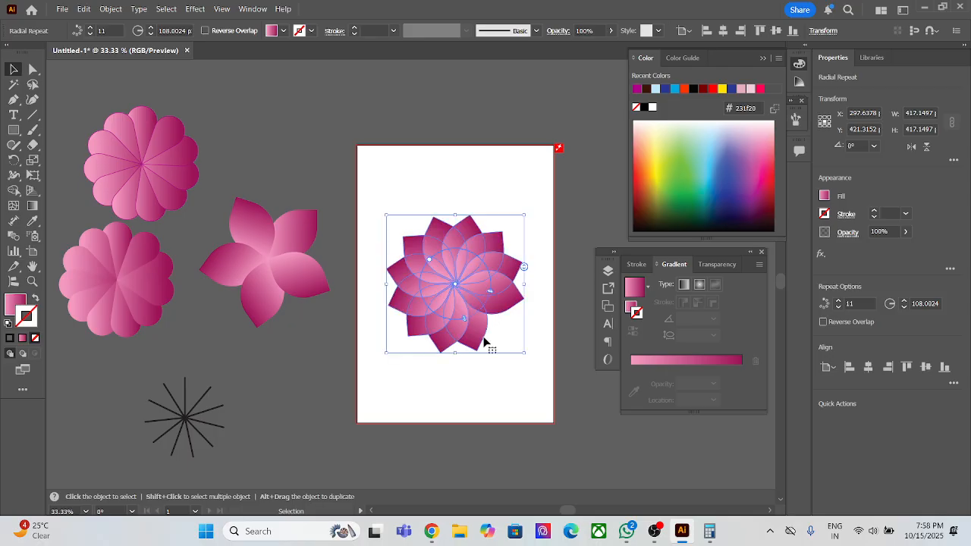
{"action": "mouse_move", "coordinate": [430, 259]}
{"action": "left_mouse_down"}
{"action": "mouse_move", "coordinate": [447, 238]}
{"action": "mouse_move", "coordinate": [442, 196]}
{"action": "mouse_move", "coordinate": [442, 248]}
{"action": "left_mouse_up"}
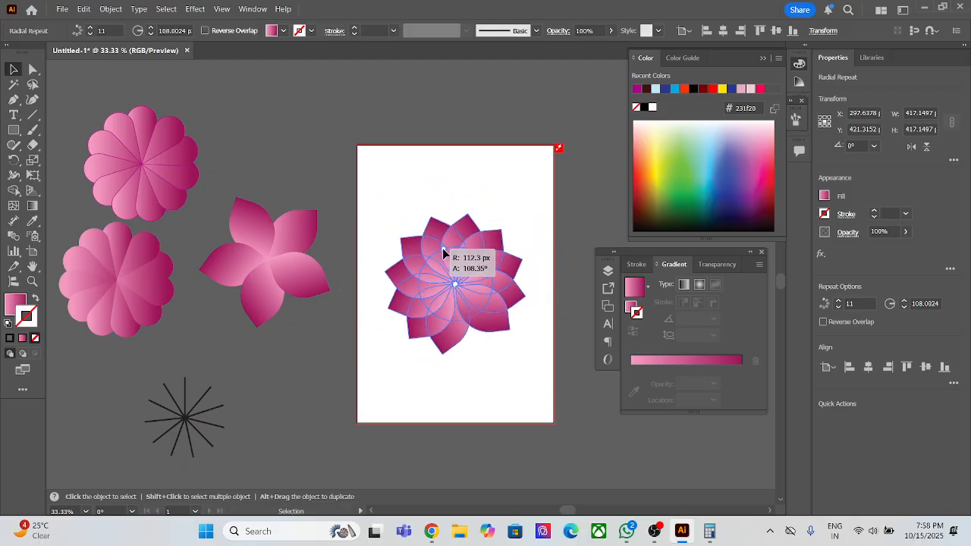
{"action": "left_click", "coordinate": [456, 322]}
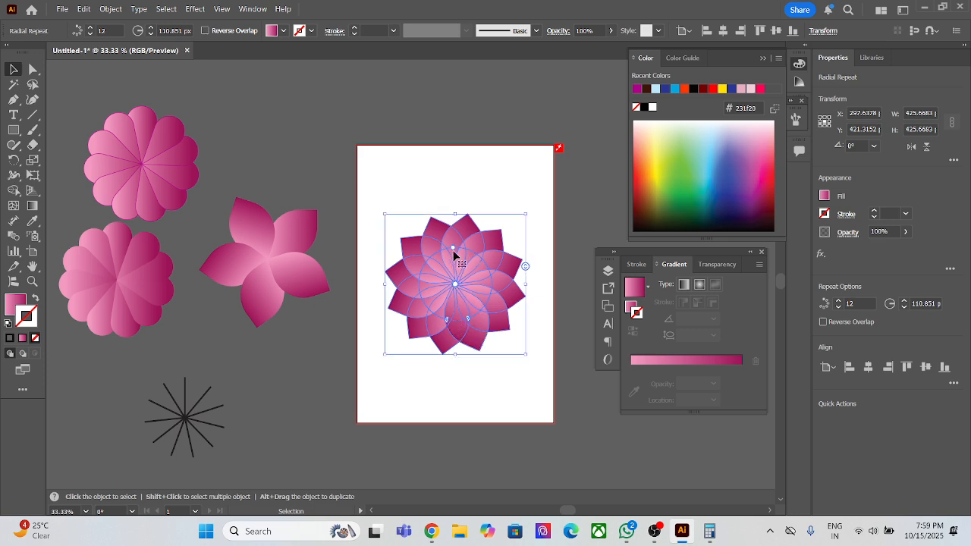
- Rotate the 12-petal repeat with a radius of about 103 px, and move the flower off the artboard above the five-petal flower
{"action": "left_click_drag", "start_coordinate": [453, 248], "coordinate": [422, 282]}
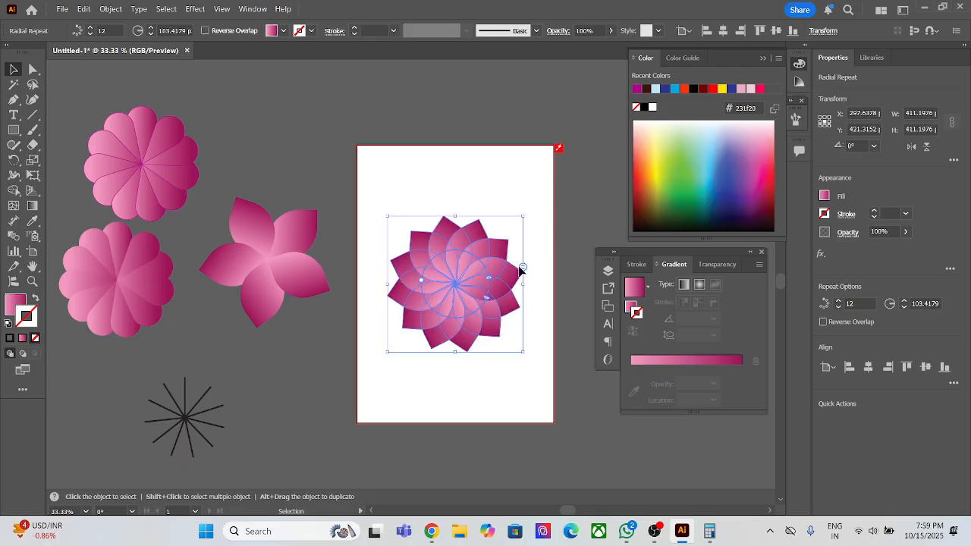
{"action": "mouse_move", "coordinate": [524, 270]}
{"action": "left_mouse_down"}
{"action": "mouse_move", "coordinate": [524, 305]}
{"action": "mouse_move", "coordinate": [520, 263]}
{"action": "left_mouse_up"}
{"action": "left_click", "coordinate": [547, 339]}
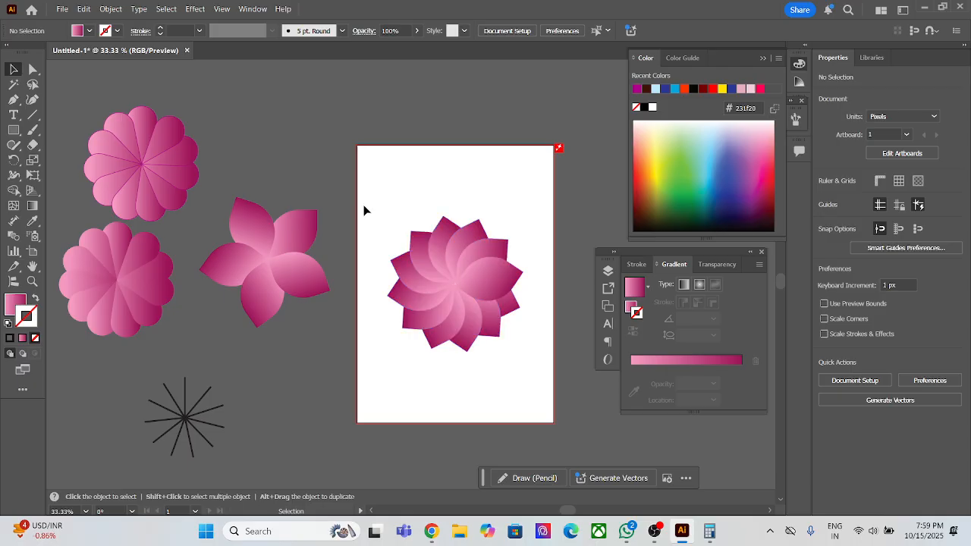
{"action": "left_click_drag", "start_coordinate": [475, 309], "coordinate": [302, 138]}
{"action": "left_click", "coordinate": [459, 212]}
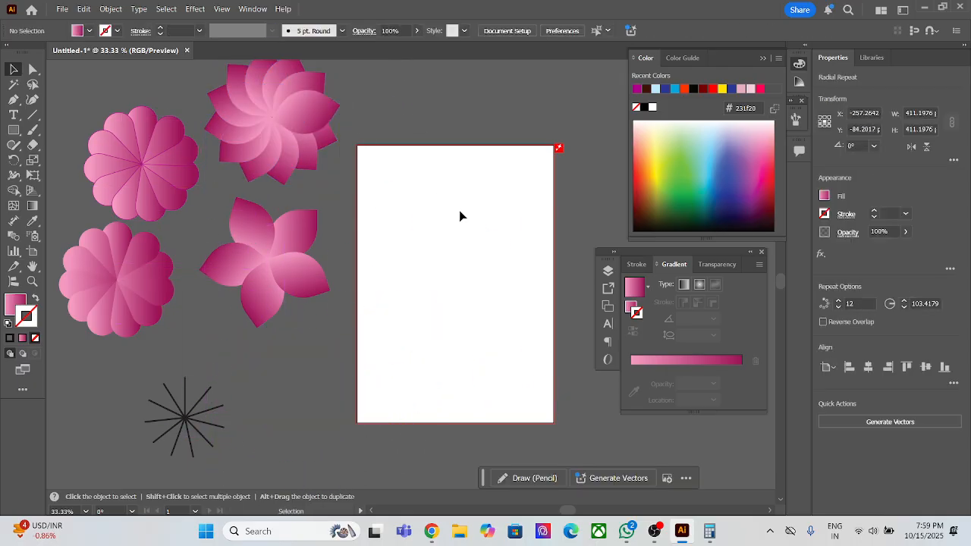
- Draw a rectangle about 210 by 178 px in the middle of the artboard and apply a radial repeat to it
{"action": "left_click", "coordinate": [13, 131]}
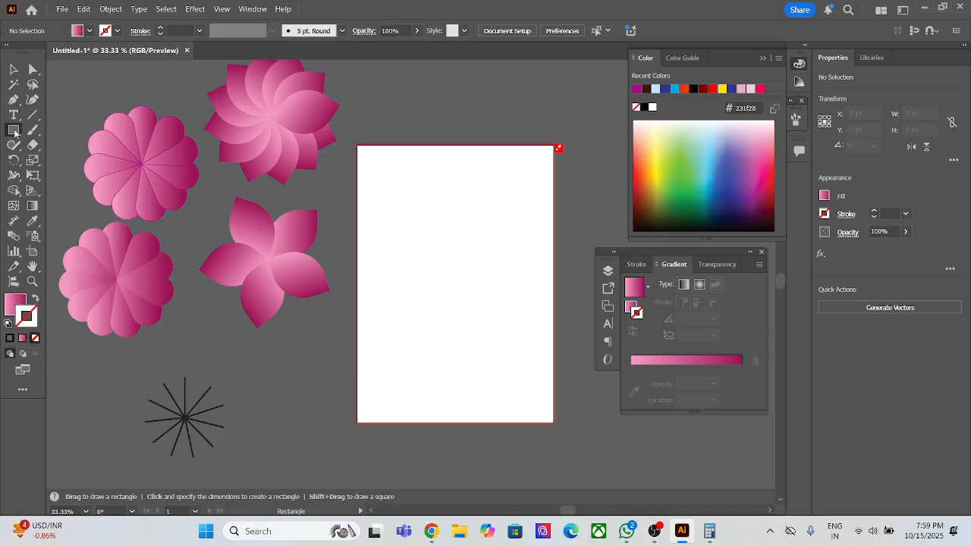
{"action": "left_click_drag", "start_coordinate": [423, 230], "coordinate": [493, 288]}
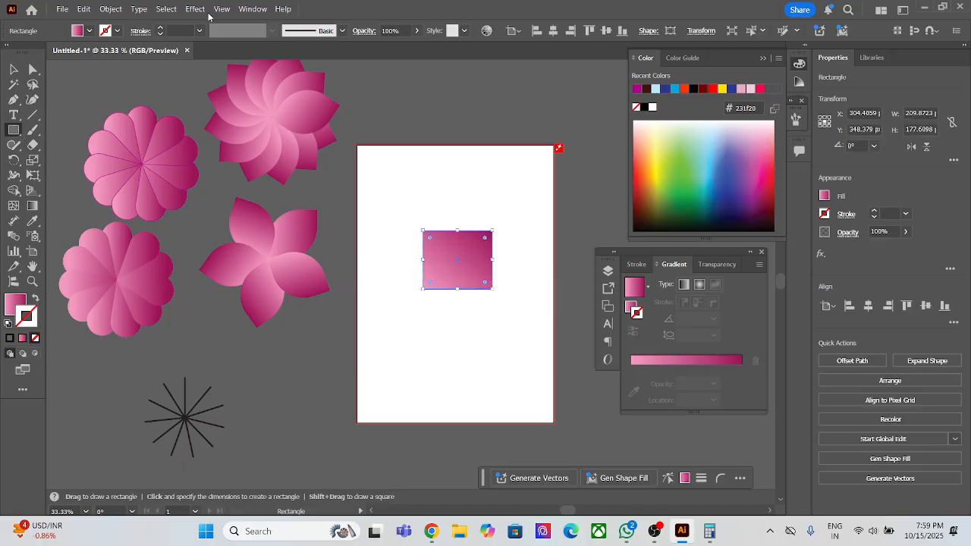
{"action": "left_click", "coordinate": [110, 9]}
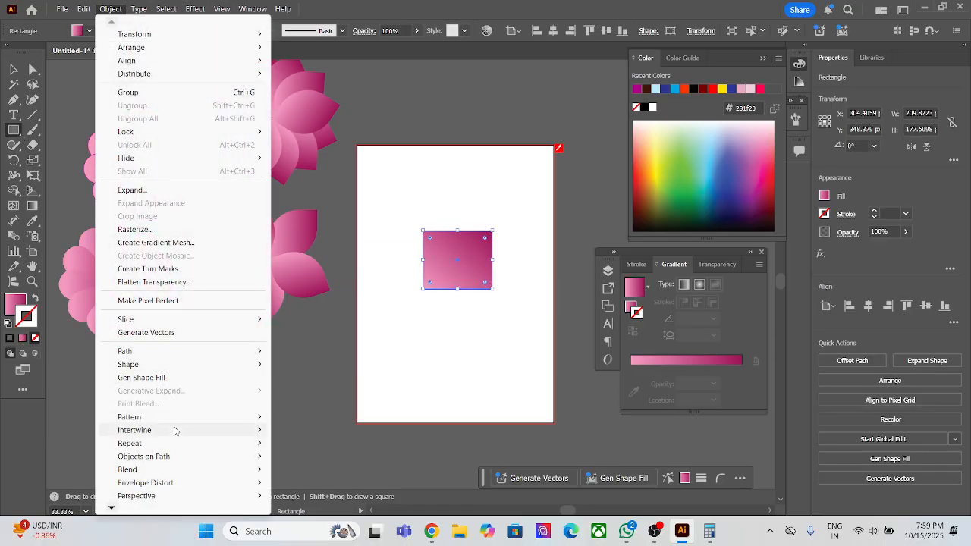
{"action": "mouse_move", "coordinate": [186, 445]}
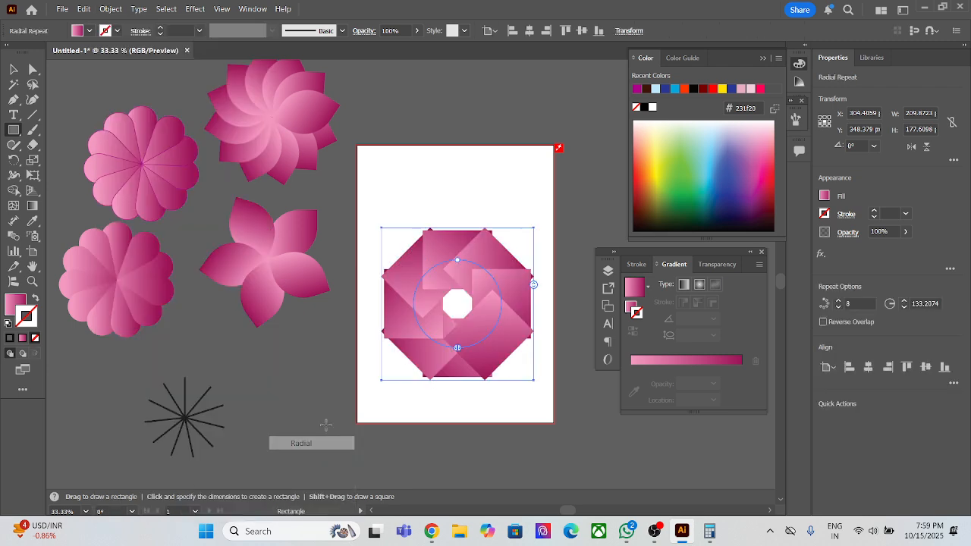
{"action": "left_click", "coordinate": [298, 444]}
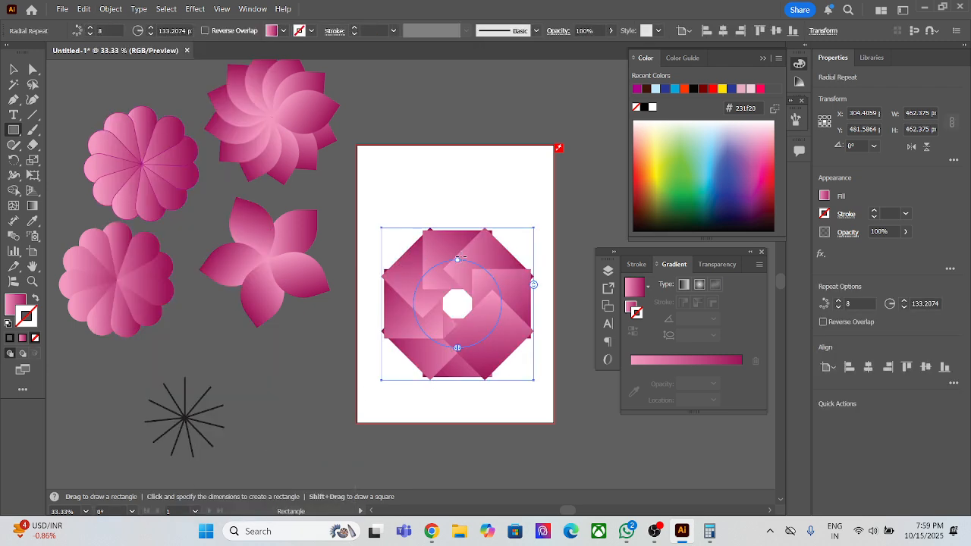
- Spread the rectangle repeat out to a radius of about 380 px and deselect it
{"action": "left_click_drag", "start_coordinate": [458, 263], "coordinate": [451, 179]}
{"action": "left_click", "coordinate": [13, 70]}
{"action": "left_click", "coordinate": [449, 103]}
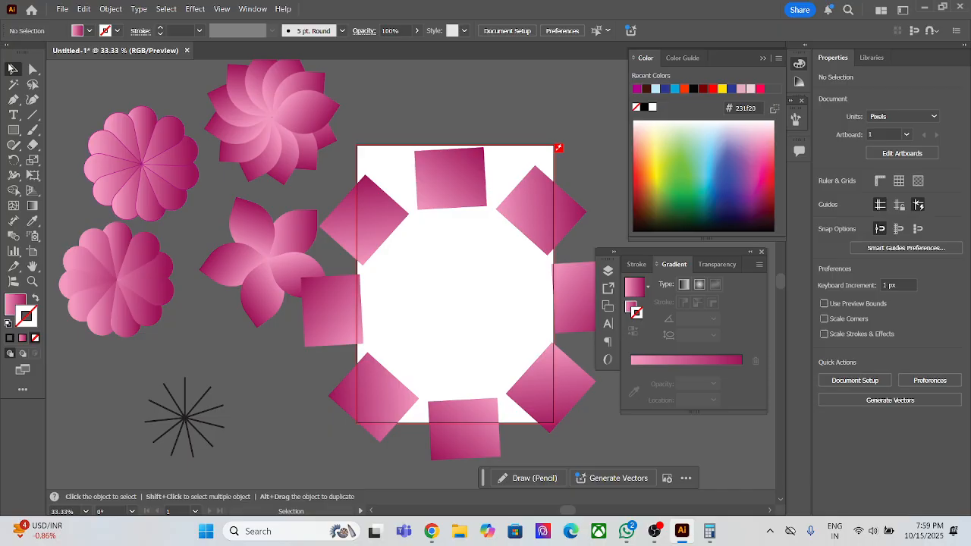
- Tighten the rectangle repeat to a radius of about 104 px and move it off the artboard beside the black line pattern
{"action": "left_click", "coordinate": [395, 230]}
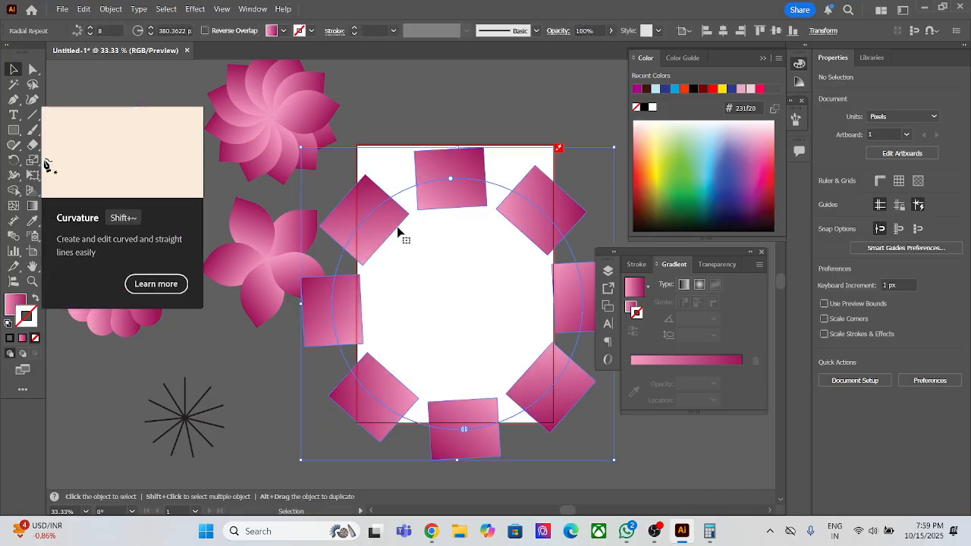
{"action": "left_click_drag", "start_coordinate": [452, 181], "coordinate": [74, 425]}
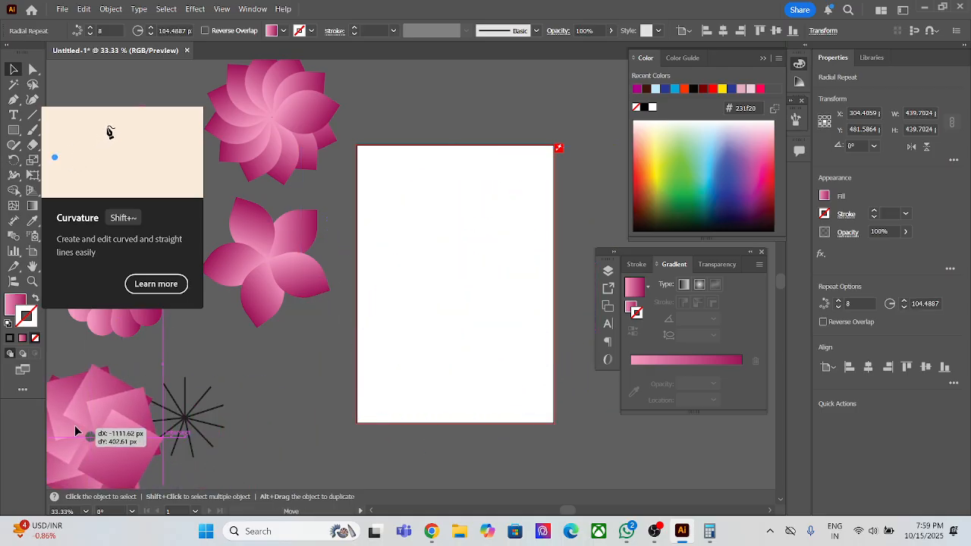
{"action": "left_click", "coordinate": [262, 410]}
- Draw a circle about 68 px wide on the artboard and, above it, an eight-pointed star scaled to about 137 by 127 px
{"action": "left_click_drag", "start_coordinate": [9, 129], "coordinate": [56, 157]}
{"action": "left_click_drag", "start_coordinate": [442, 264], "coordinate": [466, 288]}
{"action": "left_click_drag", "start_coordinate": [13, 129], "coordinate": [63, 190]}
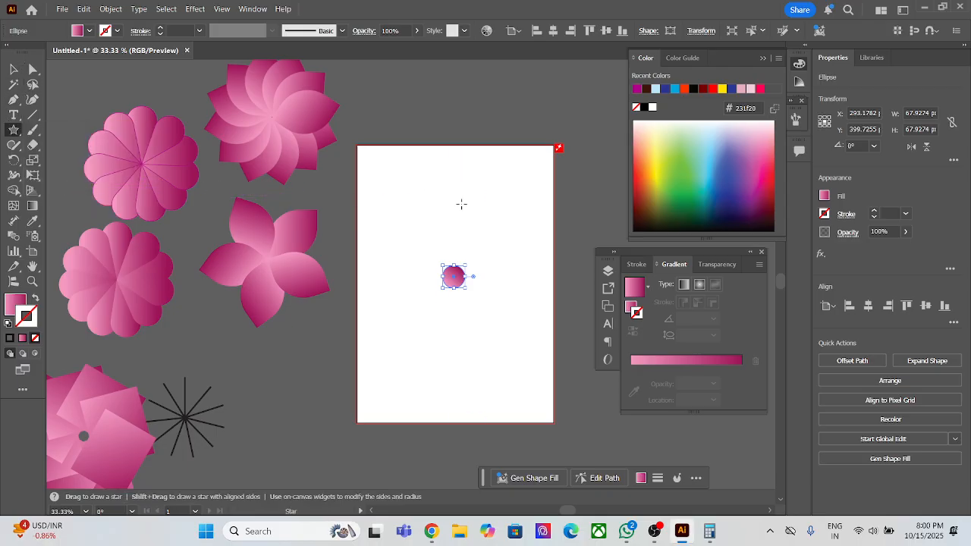
{"action": "left_click_drag", "start_coordinate": [441, 203], "coordinate": [408, 226]}
{"action": "left_click_drag", "start_coordinate": [441, 192], "coordinate": [437, 178]}
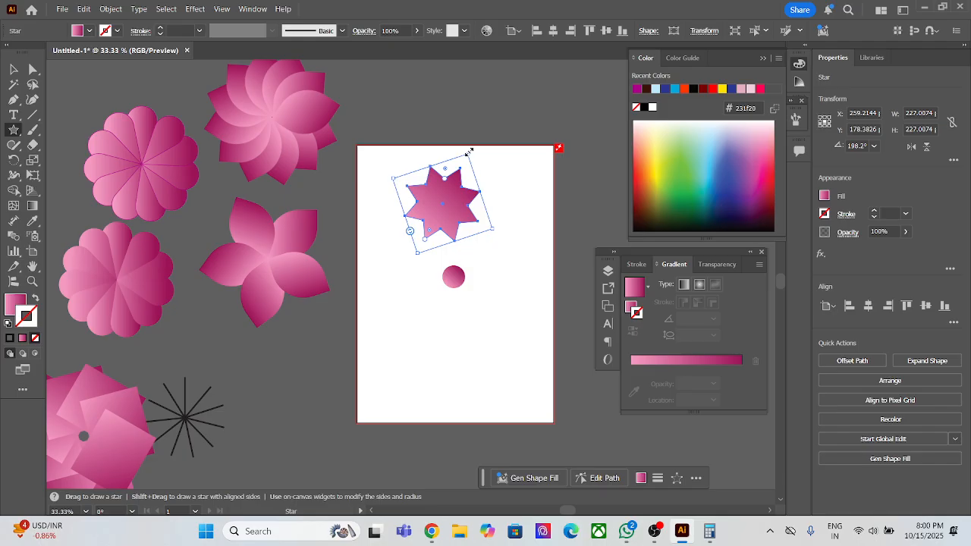
{"action": "left_click_drag", "start_coordinate": [469, 152], "coordinate": [459, 179]}
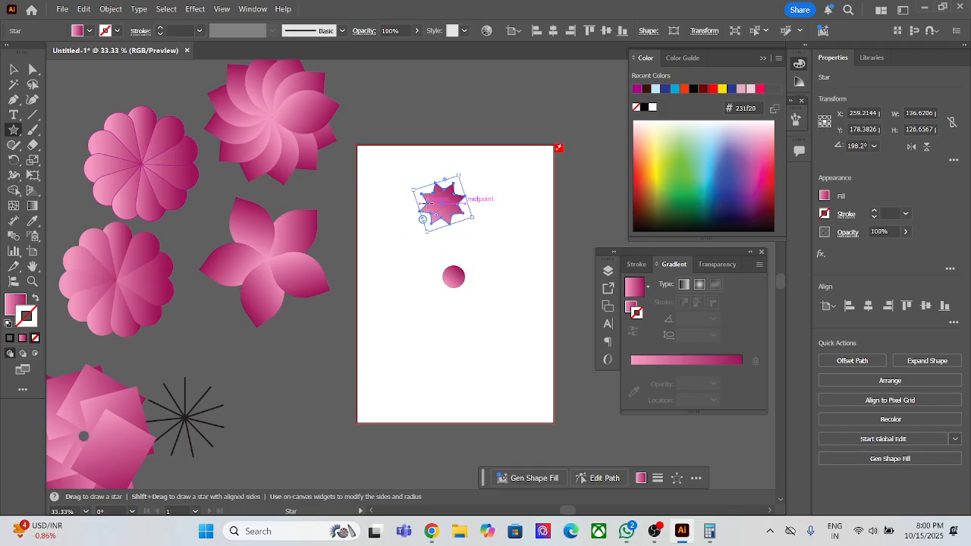
- Round the star's inner corners into concave curves between its points
{"action": "key", "text": "ctrl+plus"}
{"action": "key", "text": "ctrl+plus"}
{"action": "key", "text": "ctrl+plus"}
{"action": "key", "text": "ctrl+plus"}
{"action": "left_click_drag", "start_coordinate": [501, 134], "coordinate": [508, 98]}
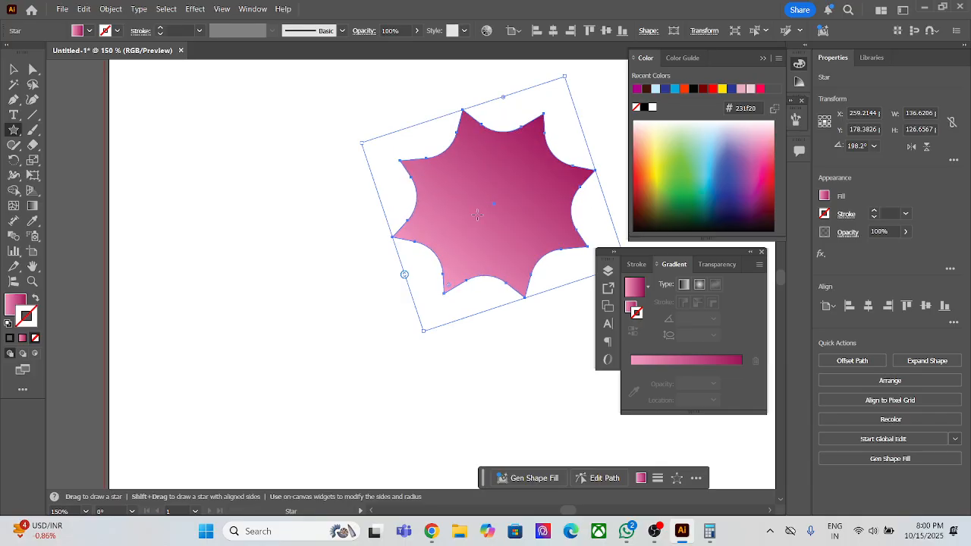
{"action": "key", "text": "ctrl+minus"}
{"action": "key", "text": "ctrl+minus"}
{"action": "key", "text": "ctrl+minus"}
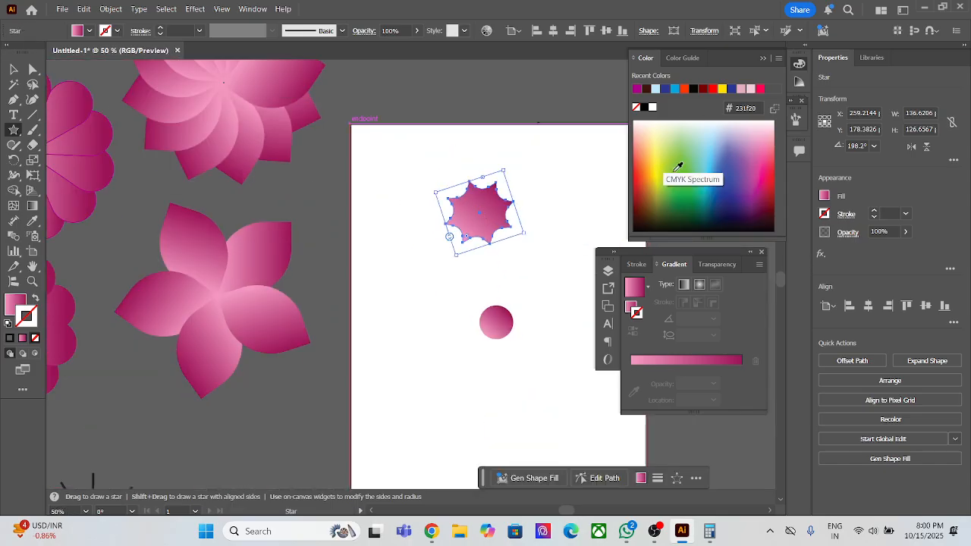
- Give the star a yellow fill, colour #feea11, and the pink-magenta gradient as its stroke
{"action": "left_click", "coordinate": [660, 169]}
{"action": "left_click", "coordinate": [657, 167]}
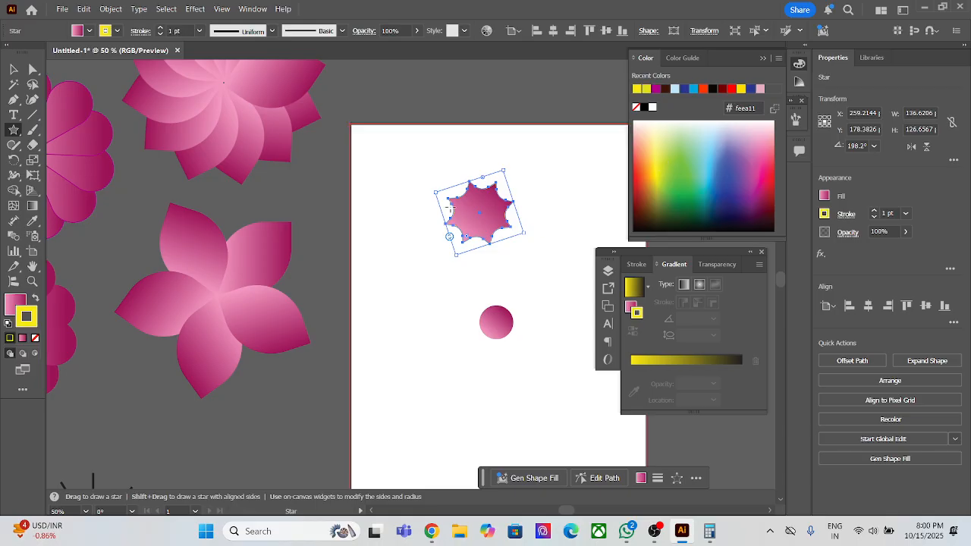
{"action": "left_click", "coordinate": [35, 298]}
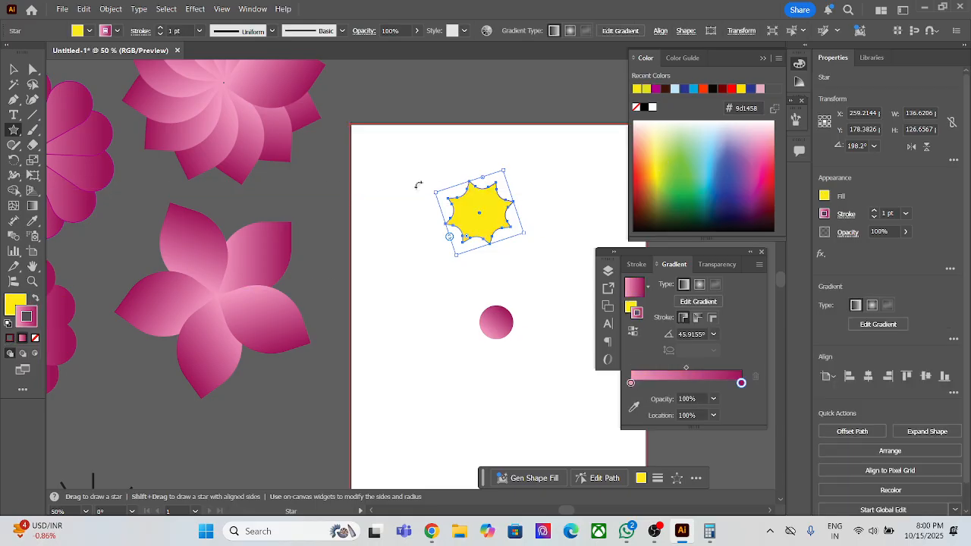
- Move the yellow star directly above the gradient circle, rotate it so one point faces straight up, and deselect it
{"action": "left_click", "coordinate": [12, 70]}
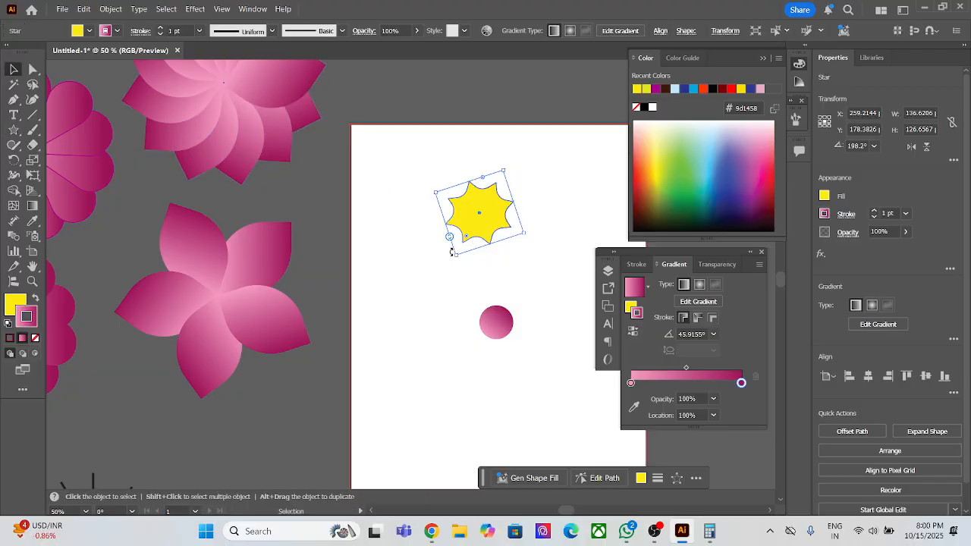
{"action": "scroll", "coordinate": [449, 252], "scroll_direction": "down", "scroll_amount": 1}
{"action": "scroll", "coordinate": [446, 253], "scroll_direction": "down", "scroll_amount": 1}
{"action": "left_click_drag", "start_coordinate": [476, 218], "coordinate": [486, 255]}
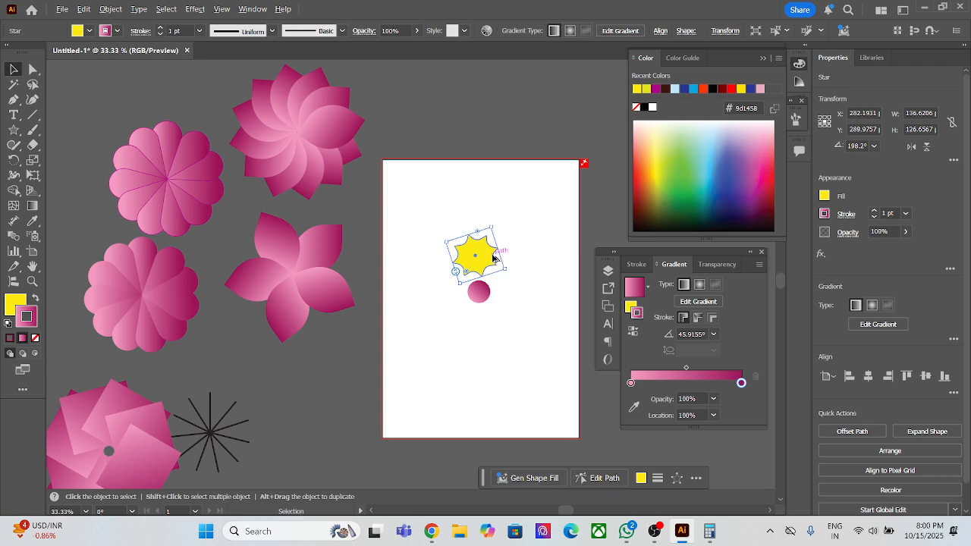
{"action": "scroll", "coordinate": [493, 258], "scroll_direction": "up", "scroll_amount": 2}
{"action": "mouse_move", "coordinate": [520, 288]}
{"action": "left_mouse_down"}
{"action": "mouse_move", "coordinate": [507, 312]}
{"action": "mouse_move", "coordinate": [518, 310]}
{"action": "mouse_move", "coordinate": [509, 296]}
{"action": "left_mouse_up"}
{"action": "left_click_drag", "start_coordinate": [472, 263], "coordinate": [482, 269]}
{"action": "left_click", "coordinate": [557, 274]}
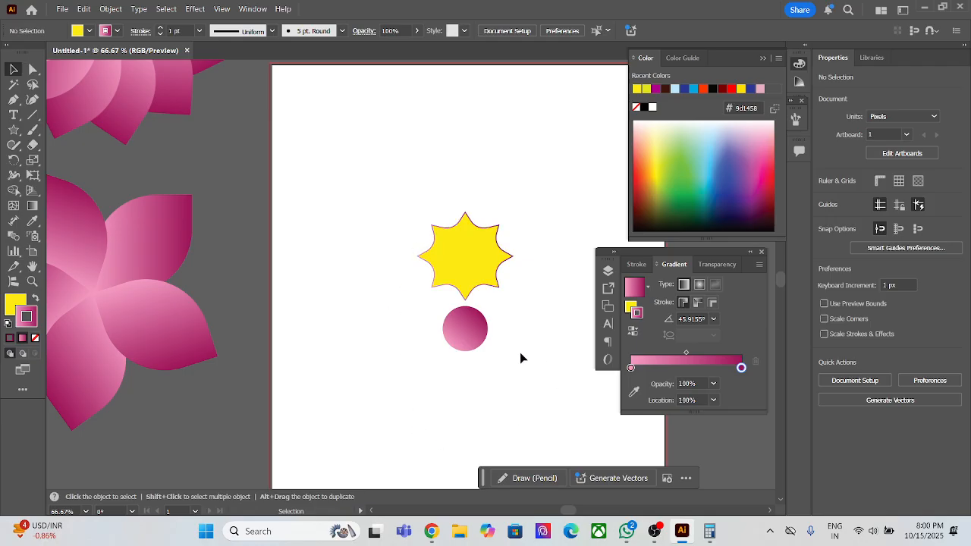
{"action": "scroll", "coordinate": [518, 352], "scroll_direction": "down", "scroll_amount": 1}
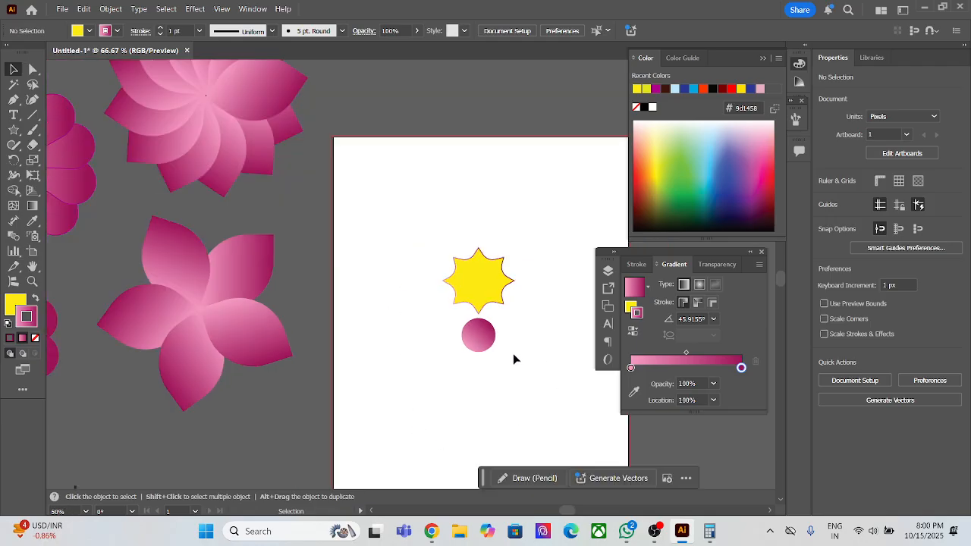
- Select the yellow star and gradient circle together and open the Rotate options with the pivot at the circle's center
{"action": "left_click", "coordinate": [15, 158]}
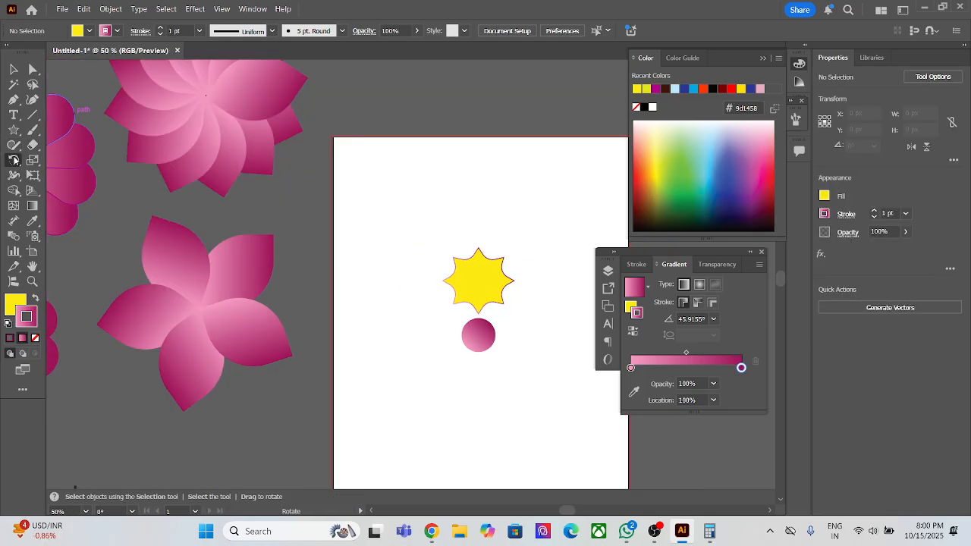
{"action": "left_click", "coordinate": [13, 68]}
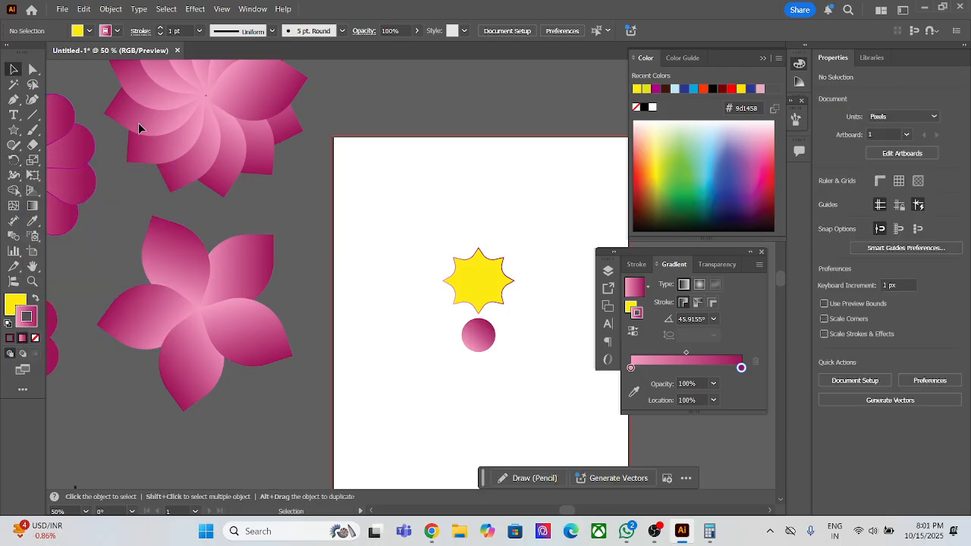
{"action": "left_click_drag", "start_coordinate": [407, 219], "coordinate": [519, 354]}
{"action": "left_click", "coordinate": [15, 159]}
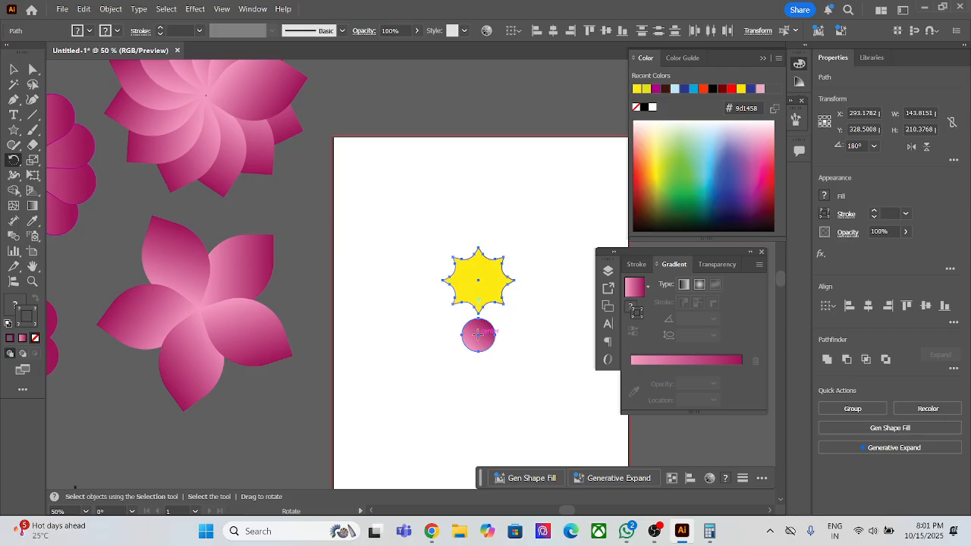
{"action": "scroll", "coordinate": [478, 334], "scroll_direction": "up", "scroll_amount": 7}
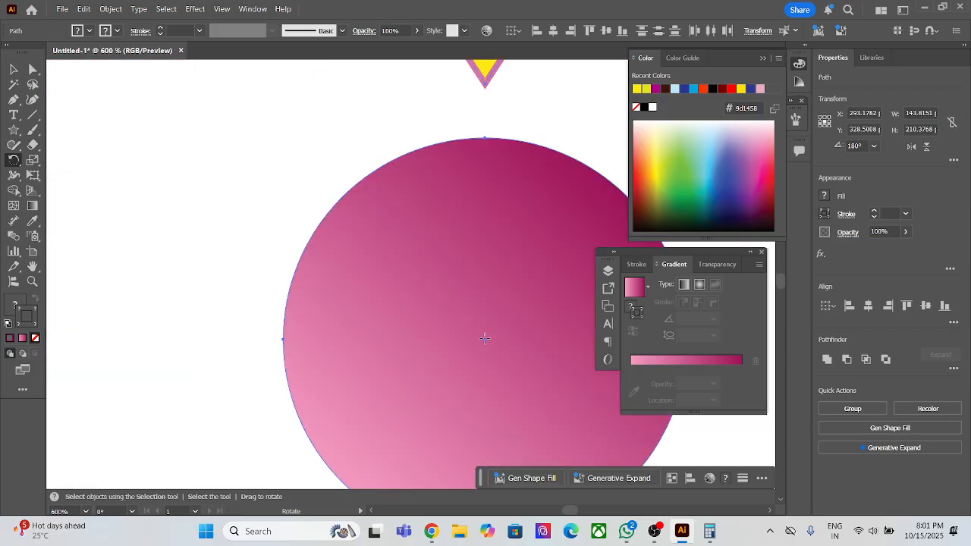
{"action": "left_click", "coordinate": [485, 338], "text": "alt"}
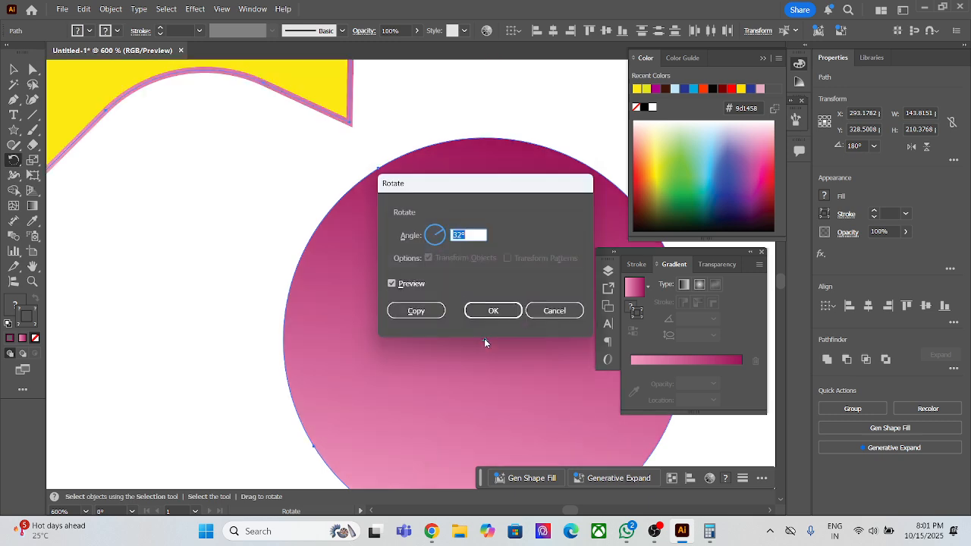
- Switch to Calculator, divide 360 by 5 for the rotation angle, and return to Illustrator
{"action": "left_click", "coordinate": [709, 532]}
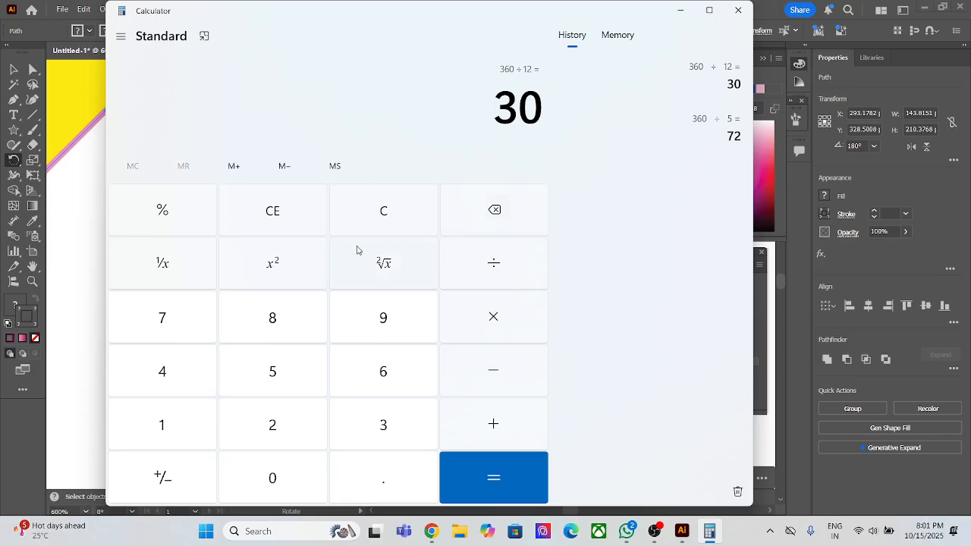
{"action": "left_click", "coordinate": [303, 211]}
{"action": "left_click", "coordinate": [387, 421]}
{"action": "left_click", "coordinate": [393, 382]}
{"action": "left_click", "coordinate": [290, 476]}
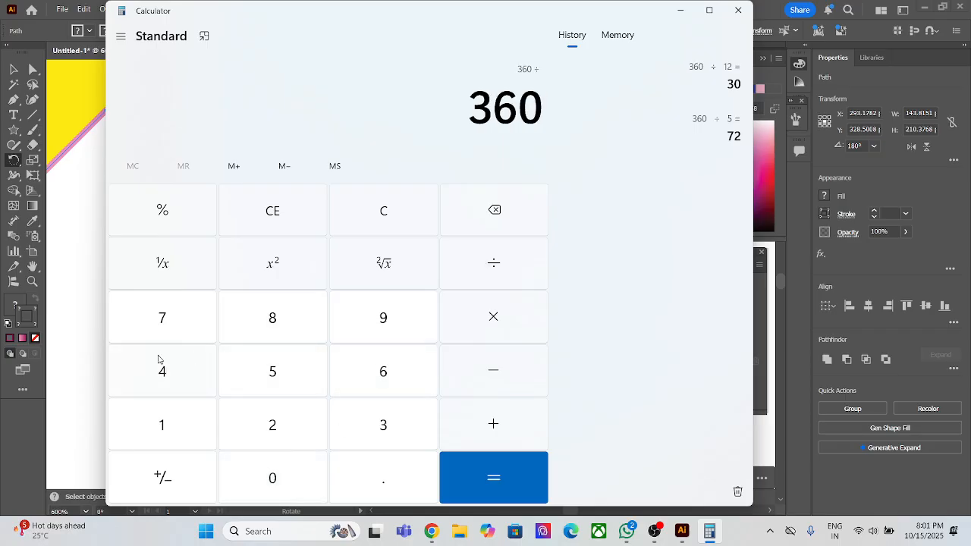
{"action": "left_click", "coordinate": [273, 371]}
{"action": "left_click", "coordinate": [497, 477]}
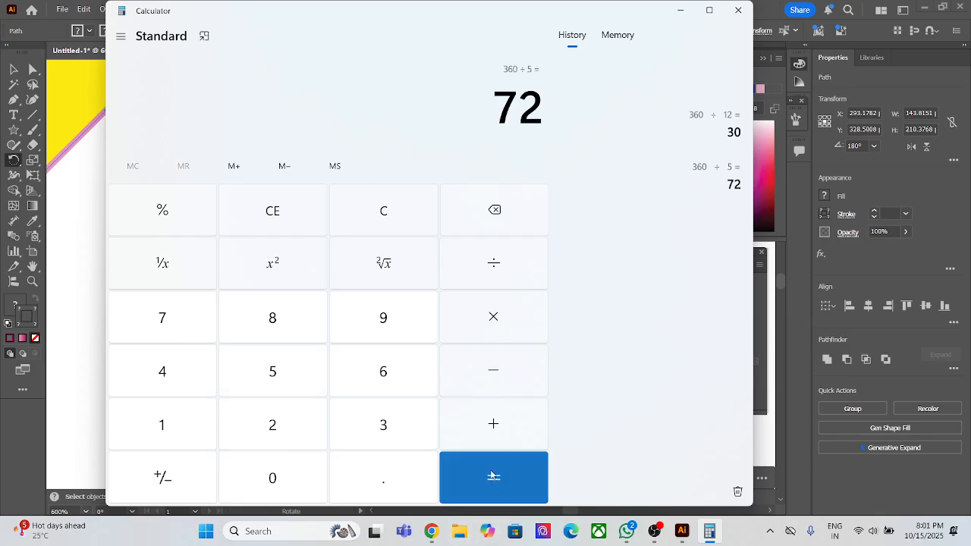
{"action": "left_click", "coordinate": [682, 532]}
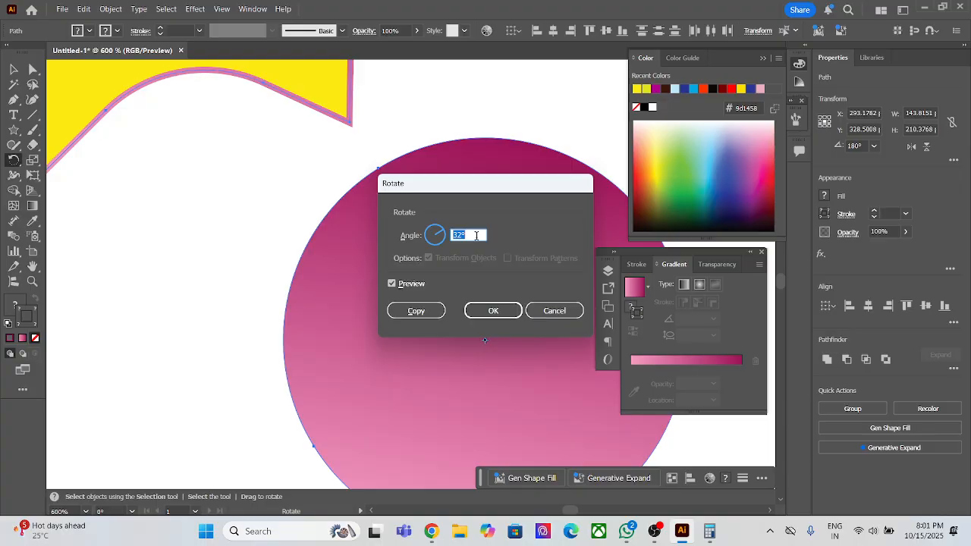
- Make a rotated copy at 72° around the circle's center, repeat it three times for a five-star flower, and deselect
{"action": "left_click", "coordinate": [425, 310]}
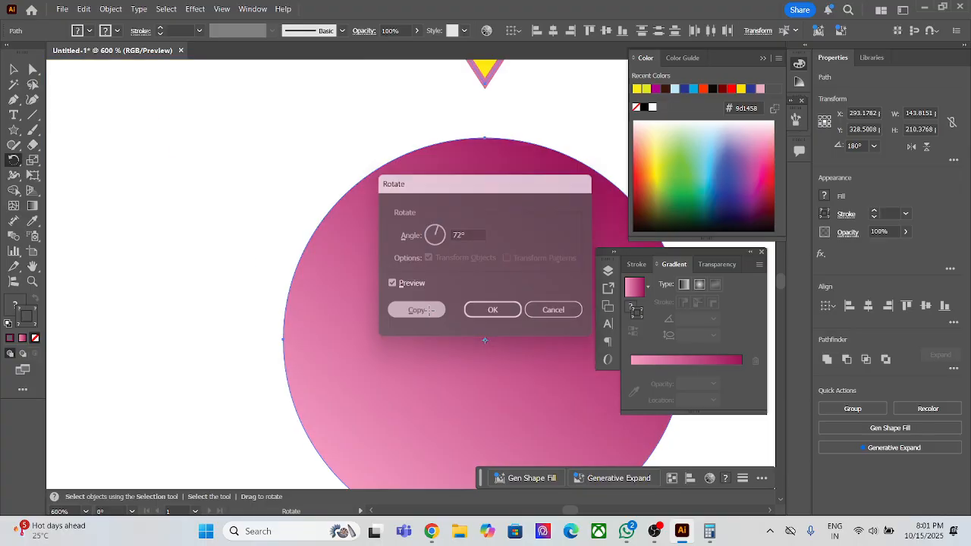
{"action": "scroll", "coordinate": [426, 309], "scroll_direction": "down", "scroll_amount": 6}
{"action": "key", "text": "v"}
{"action": "key", "text": "ctrl+d"}
{"action": "key", "text": "ctrl+d"}
{"action": "key", "text": "ctrl+d"}
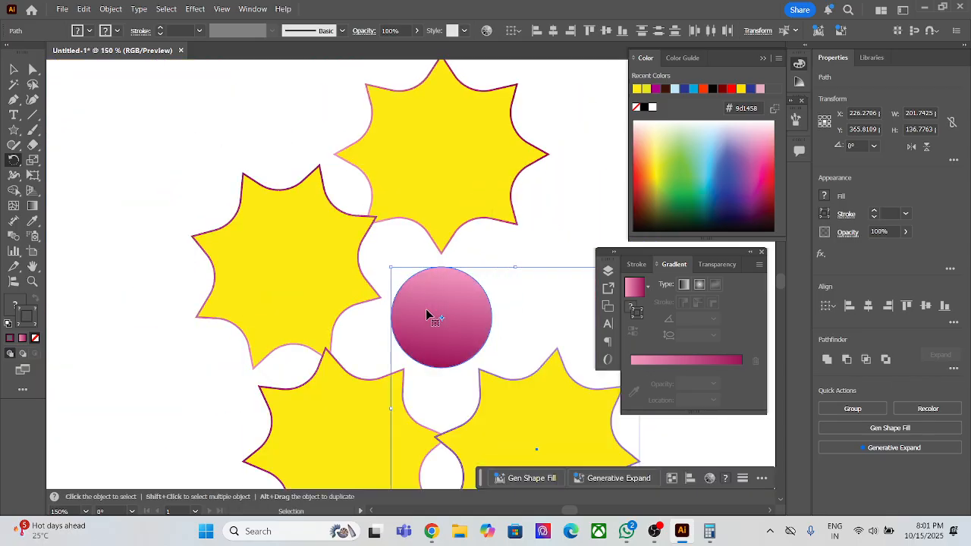
{"action": "scroll", "coordinate": [428, 312], "scroll_direction": "down", "scroll_amount": 2}
{"action": "key", "text": "v"}
{"action": "left_click", "coordinate": [269, 350]}
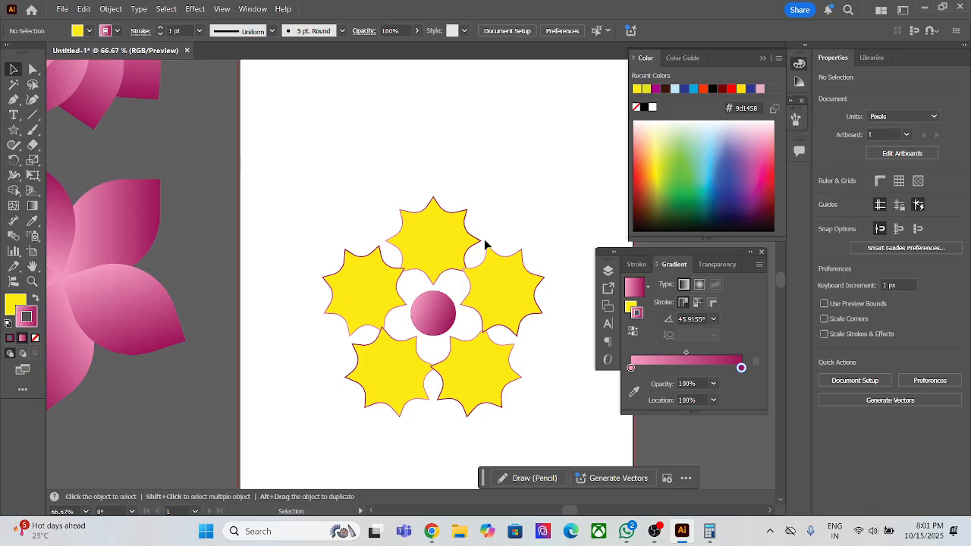
- Move the yellow star flower off the artboard, beside the pink flowers, and deselect it
{"action": "scroll", "coordinate": [480, 294], "scroll_direction": "down", "scroll_amount": 2}
{"action": "left_click_drag", "start_coordinate": [384, 232], "coordinate": [147, 247]}
{"action": "scroll", "coordinate": [475, 324], "scroll_direction": "down", "scroll_amount": 1}
{"action": "left_click", "coordinate": [457, 258]}
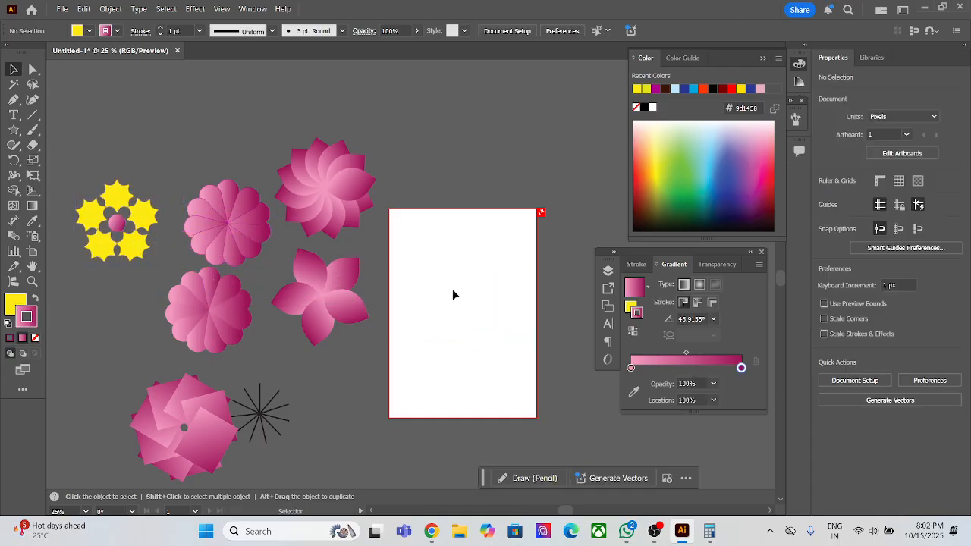
- Place a copy of one star from the yellow star flower near the middle of the blank artboard
{"action": "scroll", "coordinate": [456, 296], "scroll_direction": "up", "scroll_amount": 1}
{"action": "scroll", "coordinate": [456, 292], "scroll_direction": "down", "scroll_amount": 2}
{"action": "left_click_drag", "start_coordinate": [247, 246], "coordinate": [471, 292]}
{"action": "key", "text": "ctrl+z"}
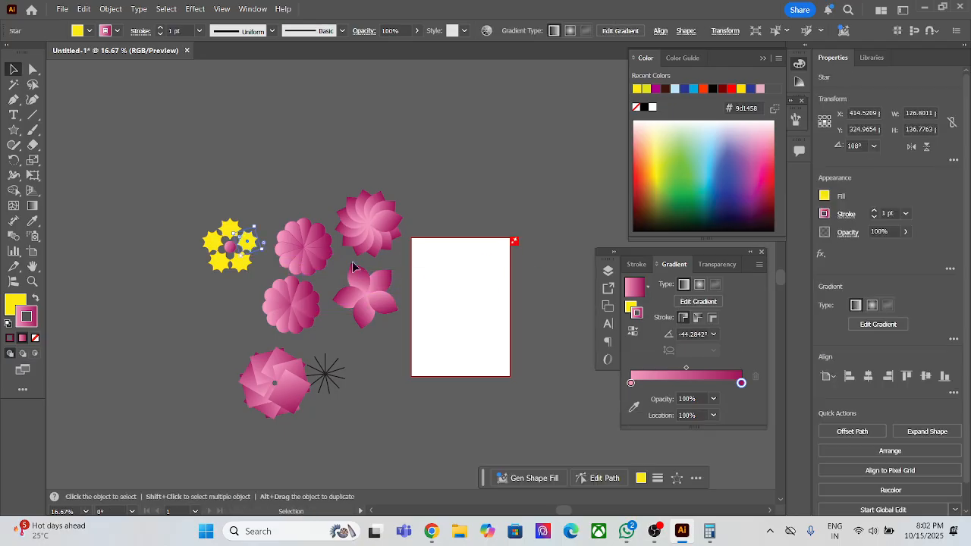
{"action": "left_click_drag", "start_coordinate": [248, 243], "coordinate": [469, 305]}
{"action": "scroll", "coordinate": [483, 317], "scroll_direction": "up", "scroll_amount": 4}
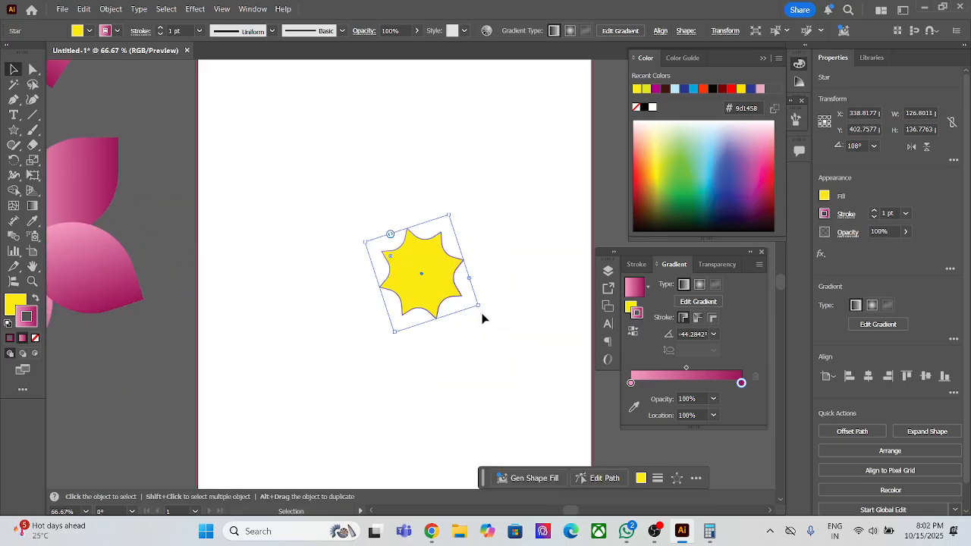
{"action": "scroll", "coordinate": [483, 316], "scroll_direction": "down", "scroll_amount": 2}
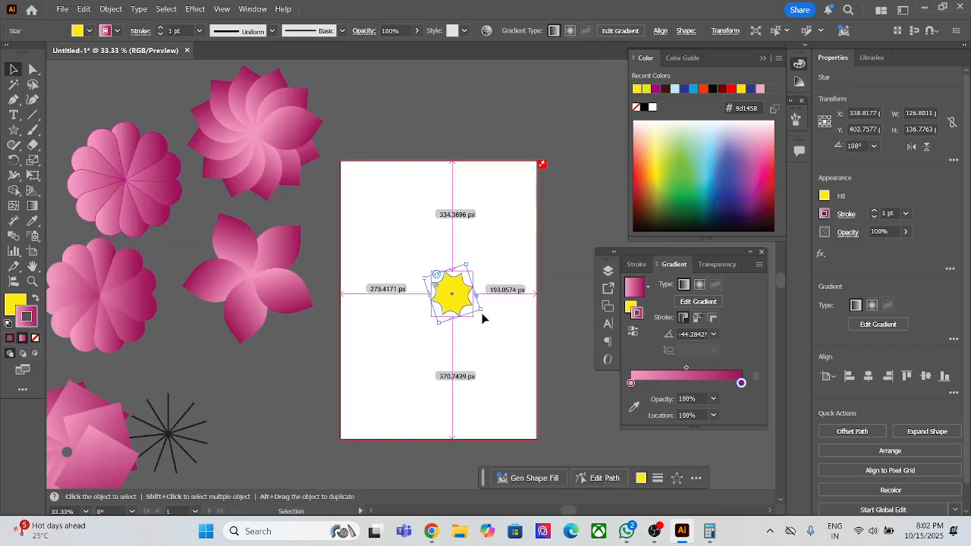
- Apply a Radial repeat to the copied star and enlarge the ring's radius until the stars are spaced apart
{"action": "left_click", "coordinate": [110, 9]}
{"action": "mouse_move", "coordinate": [145, 444]}
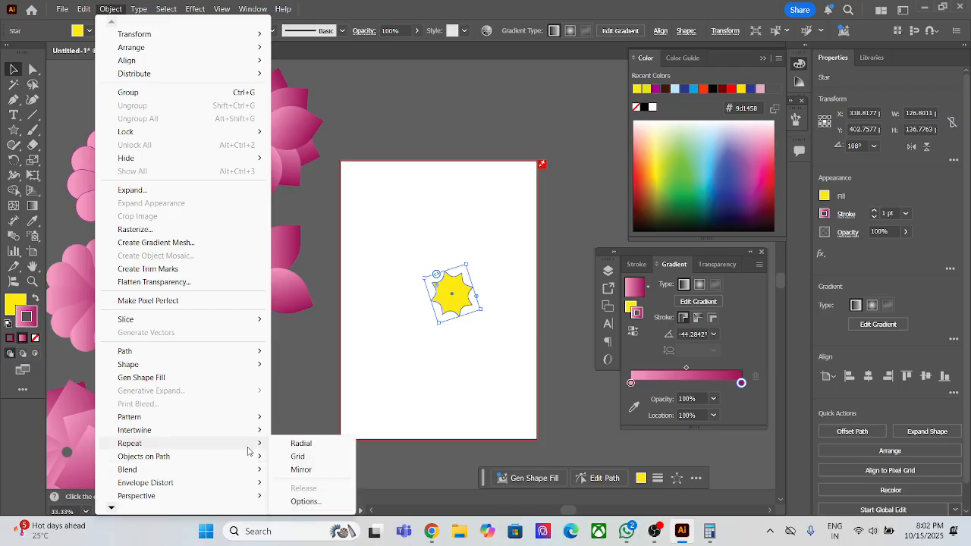
{"action": "left_click", "coordinate": [301, 443]}
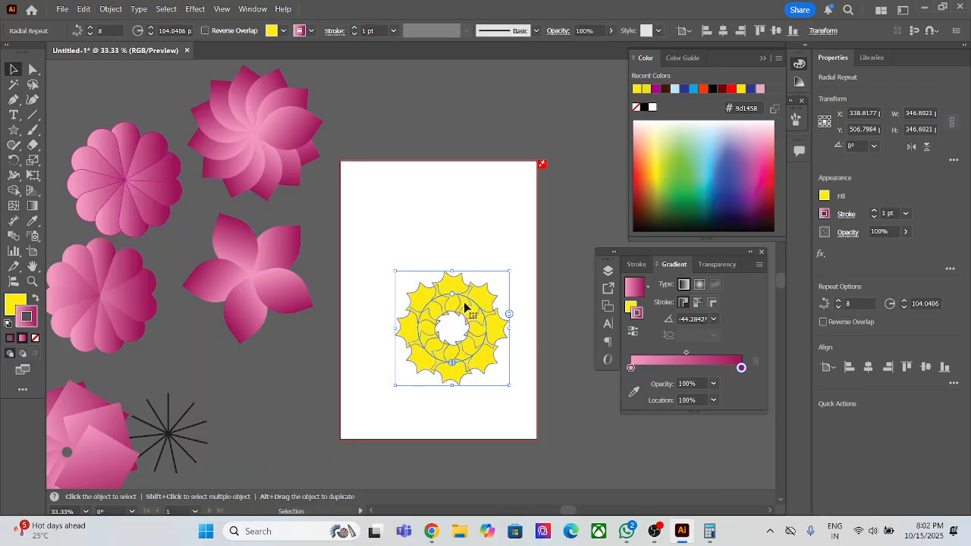
{"action": "left_click_drag", "start_coordinate": [450, 300], "coordinate": [443, 264]}
{"action": "left_click", "coordinate": [480, 229]}
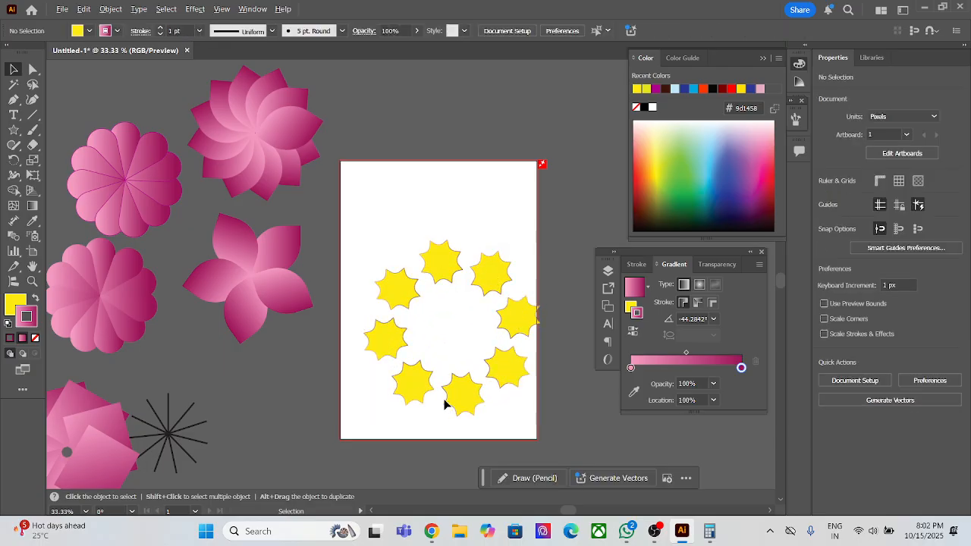
- Move the ring of stars off the artboard above the star flower, and replace Rotate with Reflect in the toolbar
{"action": "scroll", "coordinate": [440, 401], "scroll_direction": "down", "scroll_amount": 1}
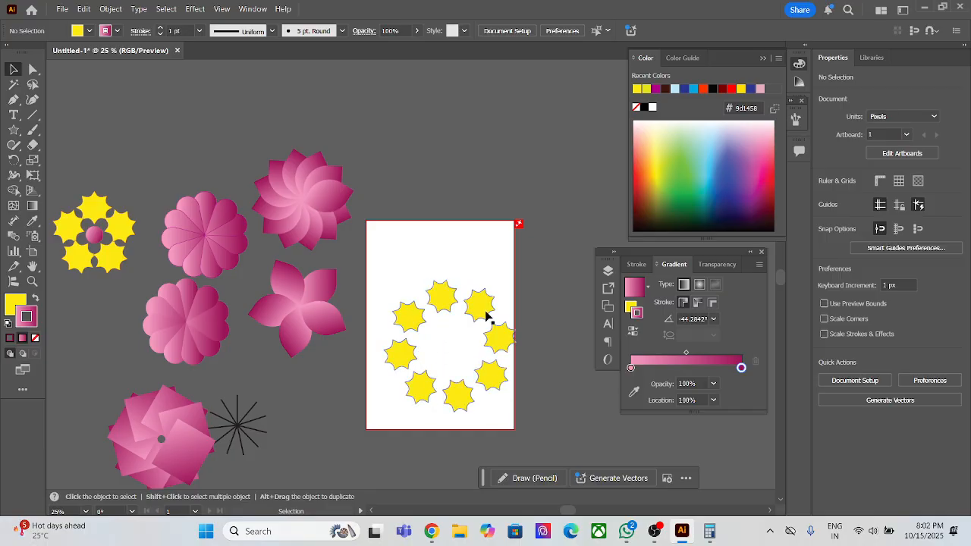
{"action": "left_click_drag", "start_coordinate": [500, 348], "coordinate": [197, 119]}
{"action": "left_click", "coordinate": [423, 179]}
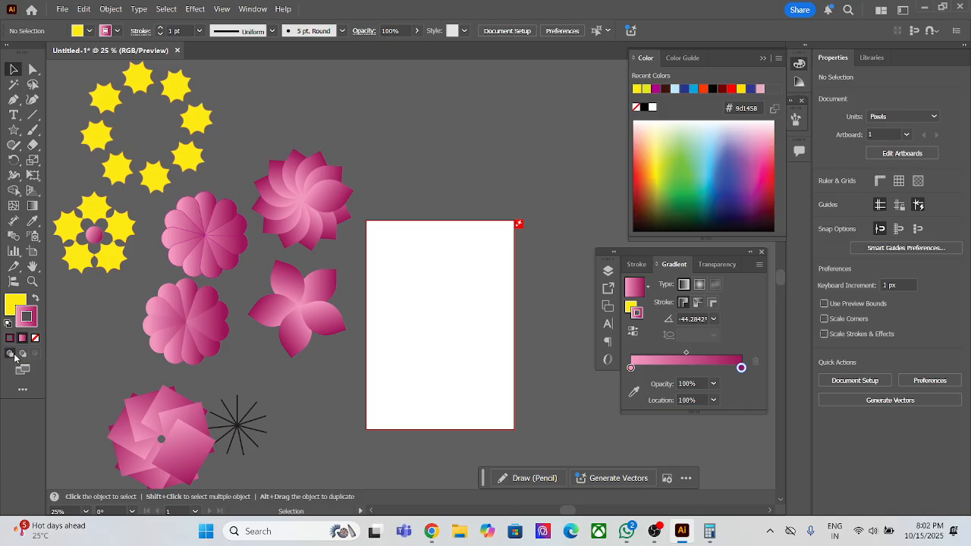
{"action": "left_click_drag", "start_coordinate": [14, 160], "coordinate": [55, 175]}
{"action": "left_click", "coordinate": [13, 69]}
- Switch to Chrome and search Google Images for "cat" in a new tab
{"action": "mouse_move", "coordinate": [431, 531]}
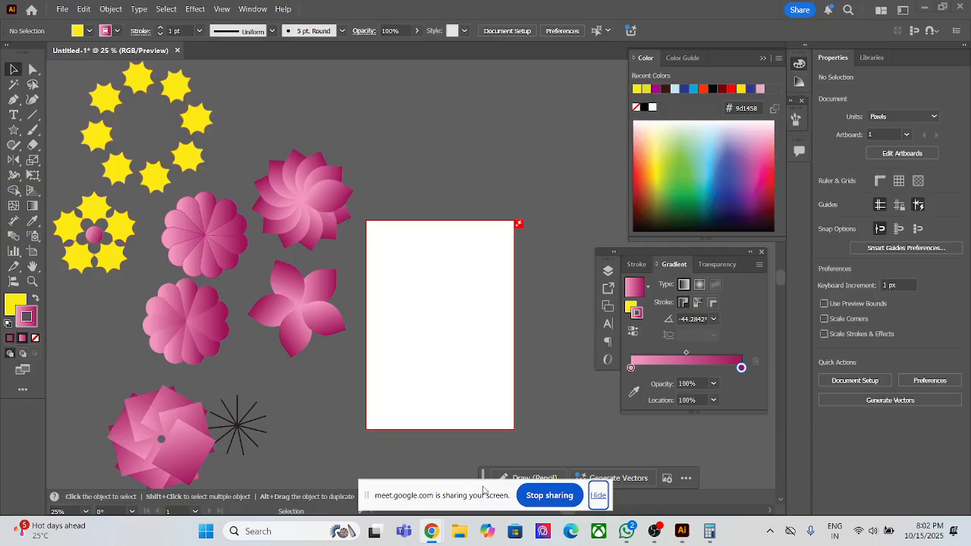
{"action": "left_click", "coordinate": [405, 492]}
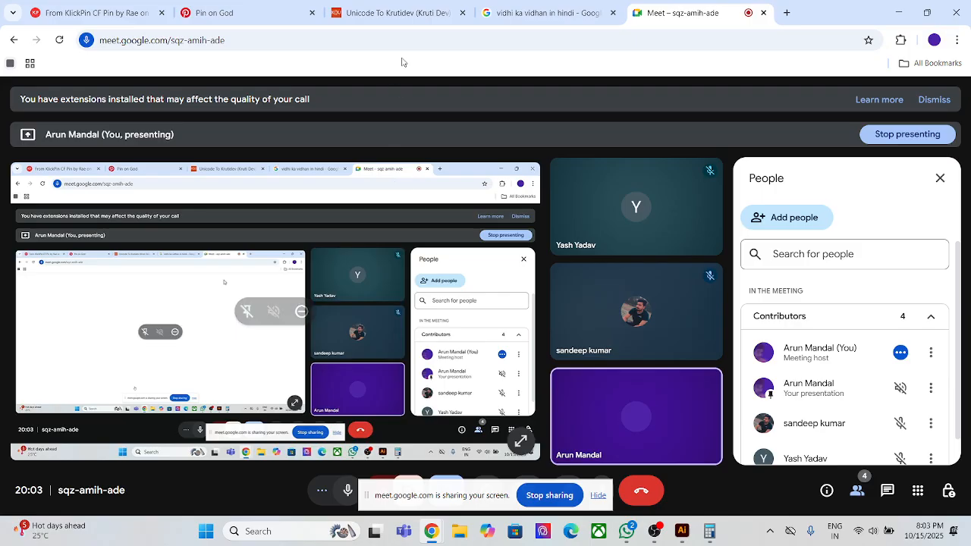
{"action": "left_click", "coordinate": [788, 13]}
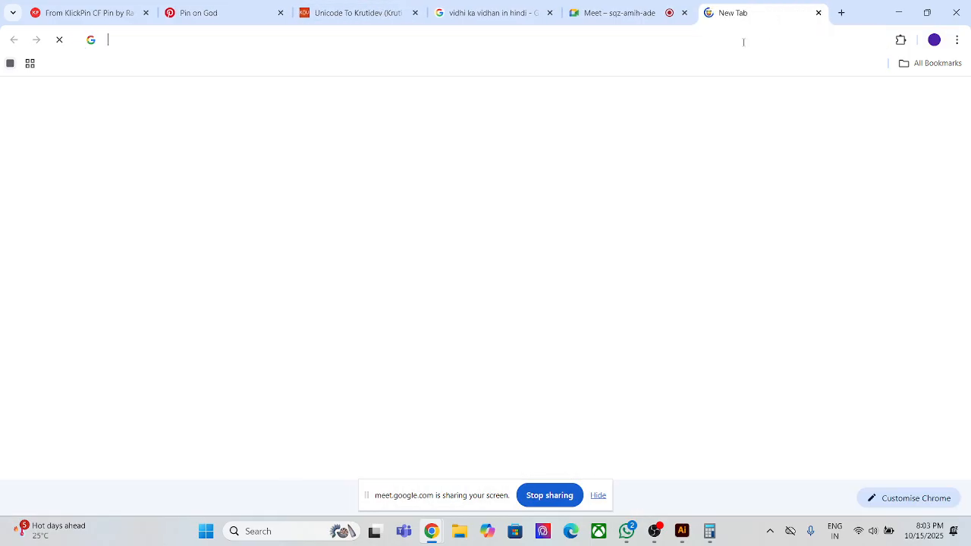
{"action": "left_click", "coordinate": [744, 40]}
{"action": "type", "text": "men"}
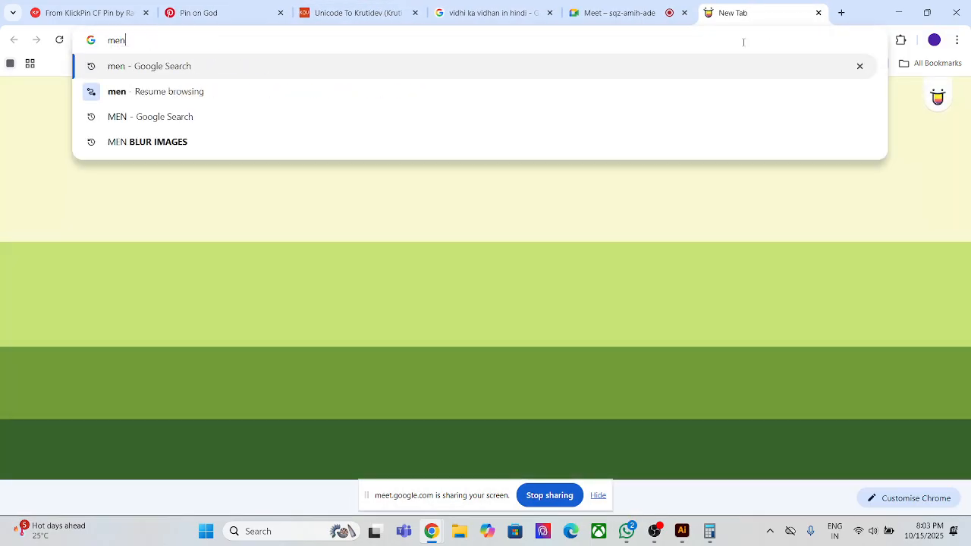
{"action": "key", "text": "BackSpace"}
{"action": "key", "text": "BackSpace"}
{"action": "key", "text": "BackSpace"}
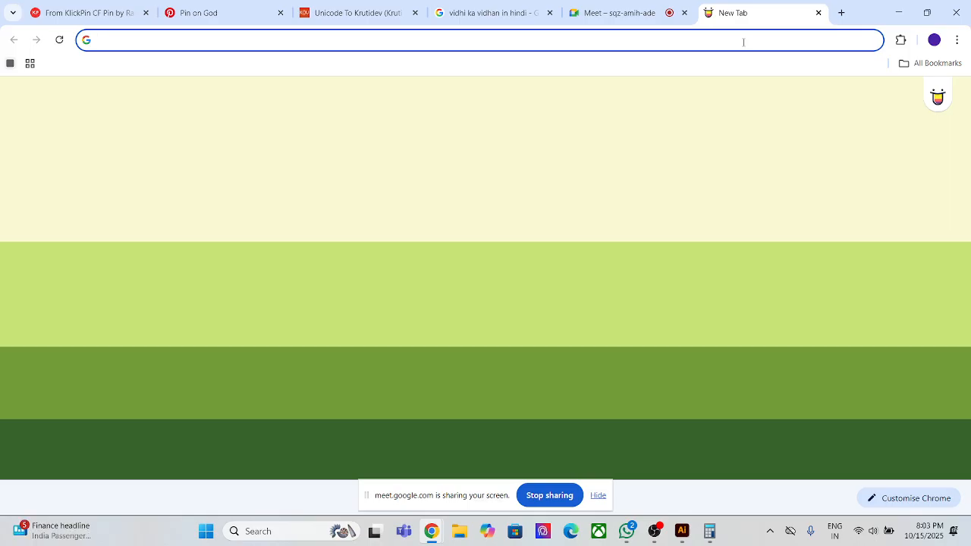
{"action": "type", "text": "cat"}
{"action": "key", "text": "Return"}
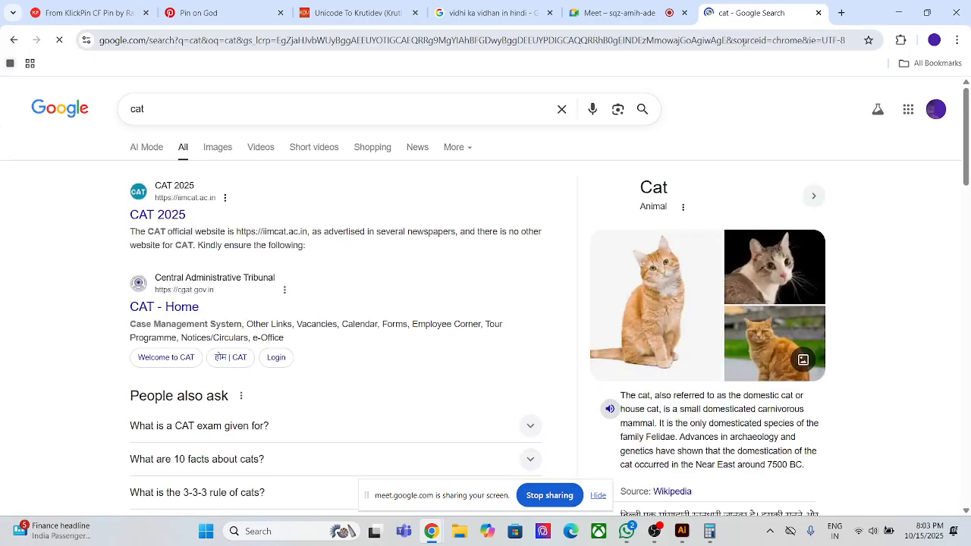
{"action": "left_click", "coordinate": [220, 152]}
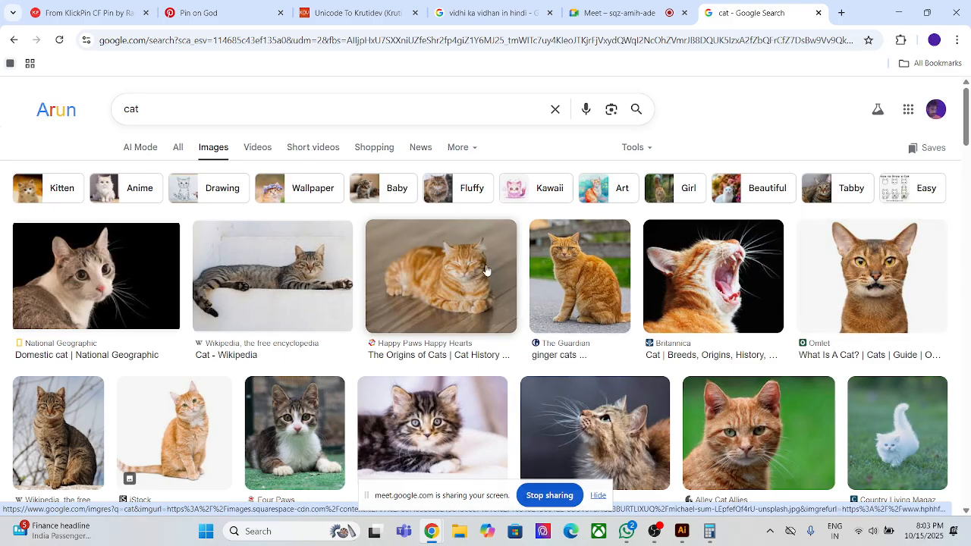
- Open the Alley Cat Allies photo of the orange cat on a green background and copy the image
{"action": "scroll", "coordinate": [787, 333], "scroll_direction": "down", "scroll_amount": 1}
{"action": "scroll", "coordinate": [786, 333], "scroll_direction": "down", "scroll_amount": 3}
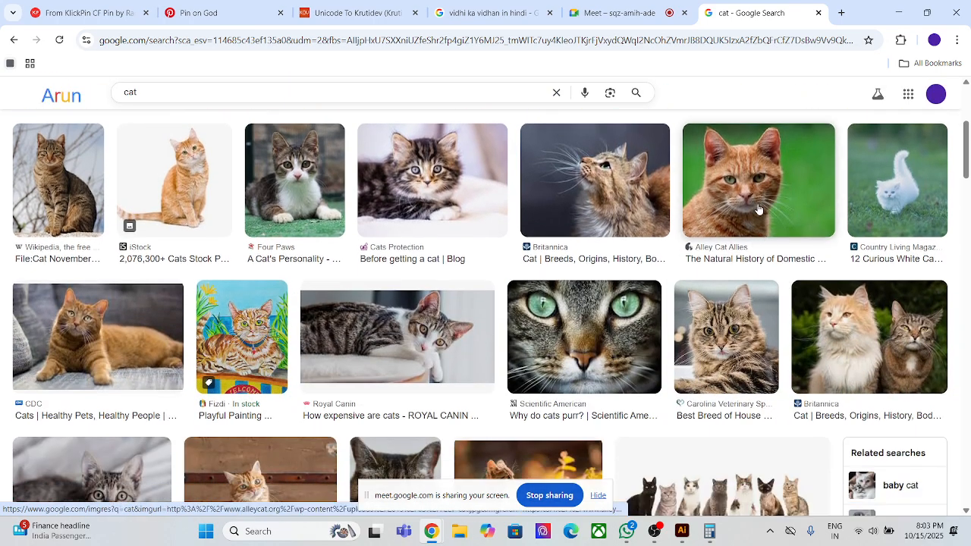
{"action": "left_click", "coordinate": [761, 219]}
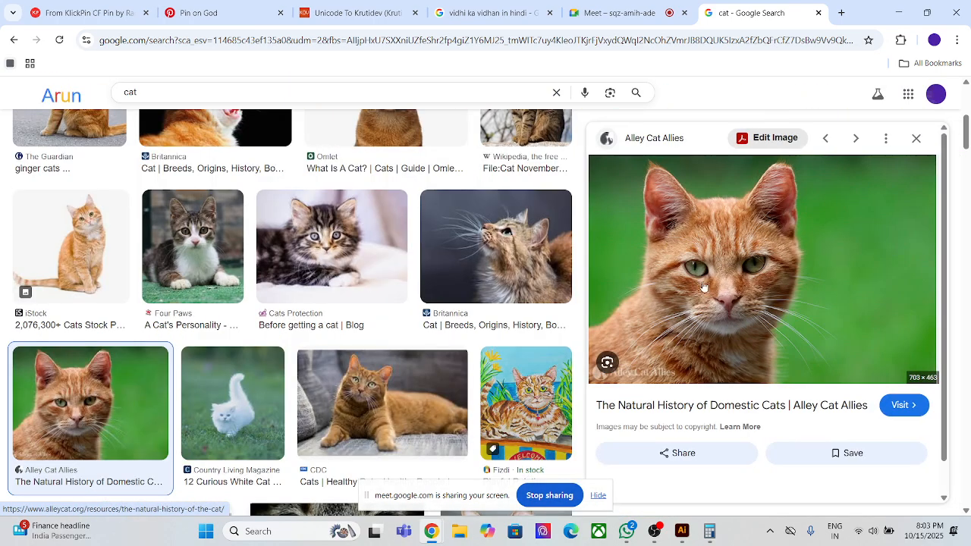
{"action": "right_click", "coordinate": [765, 286]}
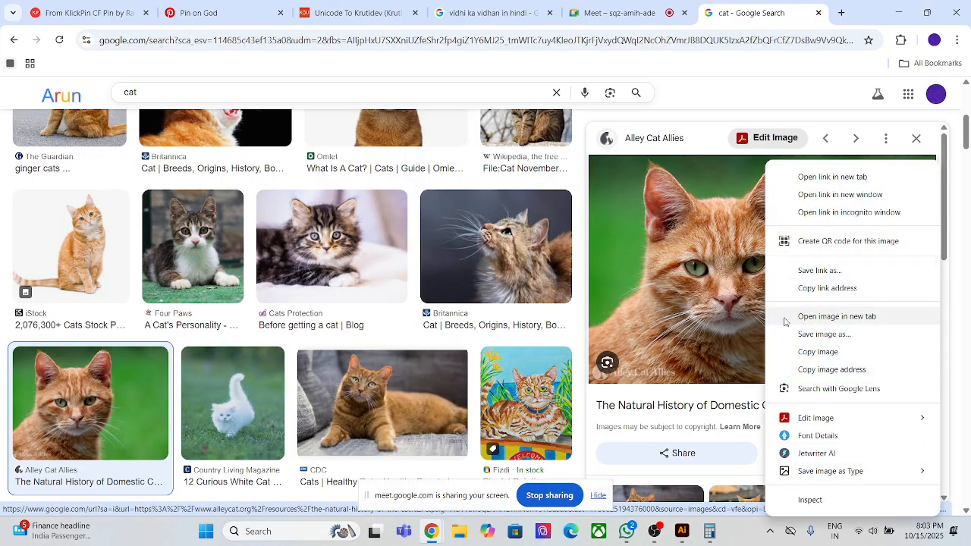
{"action": "left_click", "coordinate": [814, 354]}
- Search Google Images for "cat cartoon"
{"action": "scroll", "coordinate": [425, 380], "scroll_direction": "down", "scroll_amount": 3}
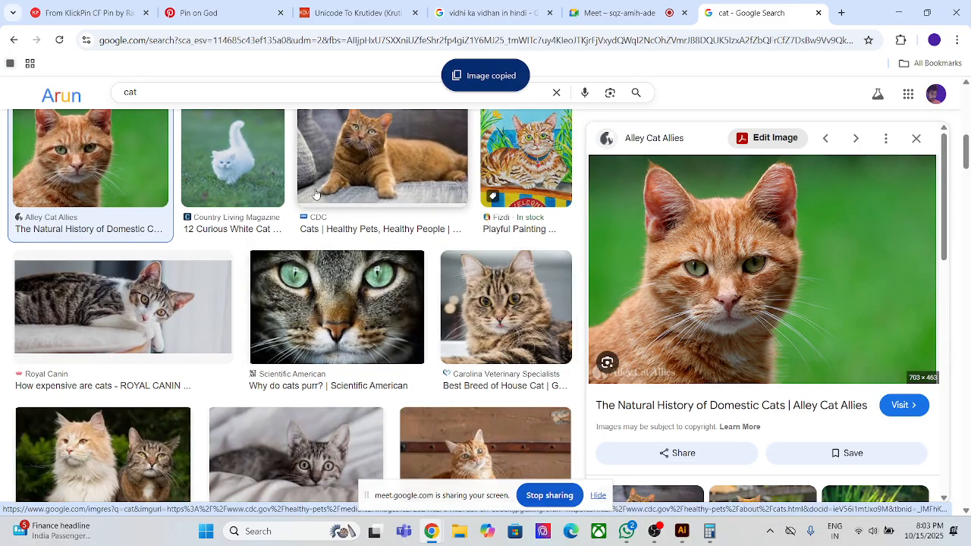
{"action": "left_click", "coordinate": [283, 93]}
{"action": "type", "text": "ca"}
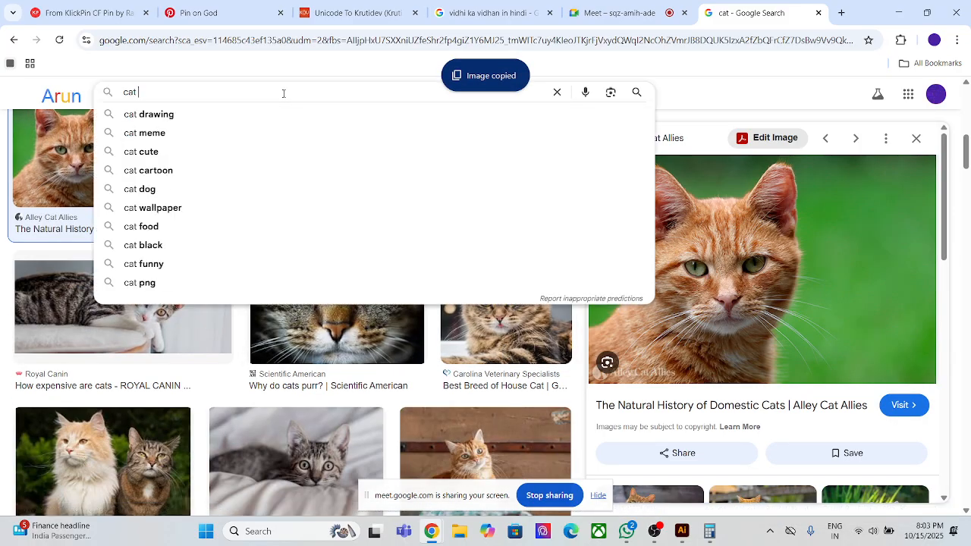
{"action": "left_click", "coordinate": [263, 114]}
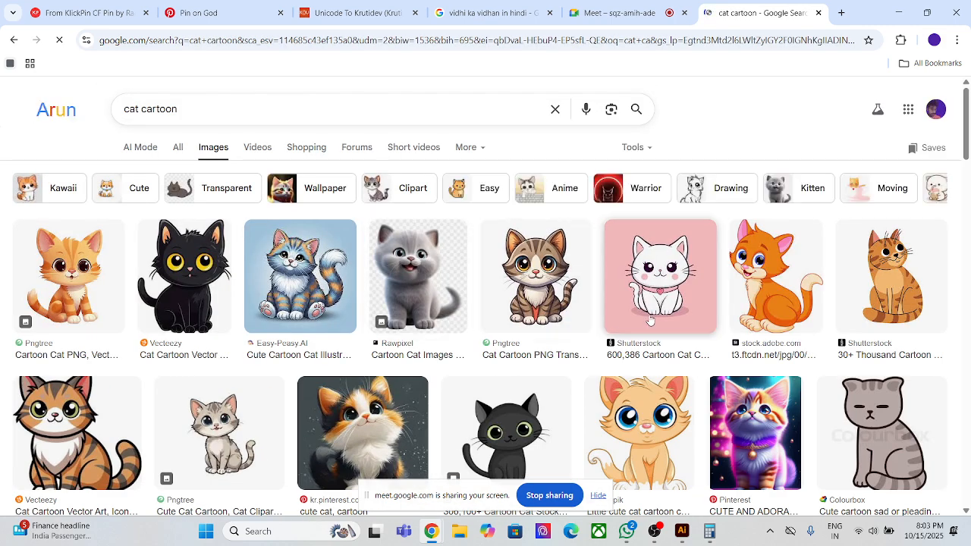
- Open the Shutterstock white cartoon cat on a pink background and copy the image
{"action": "left_click", "coordinate": [641, 320]}
{"action": "right_click", "coordinate": [738, 279]}
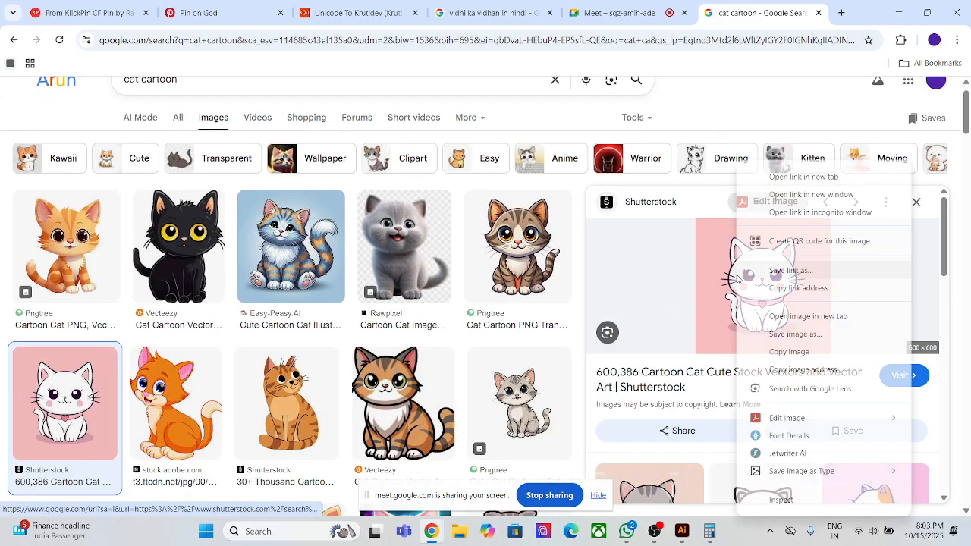
{"action": "left_click", "coordinate": [790, 352]}
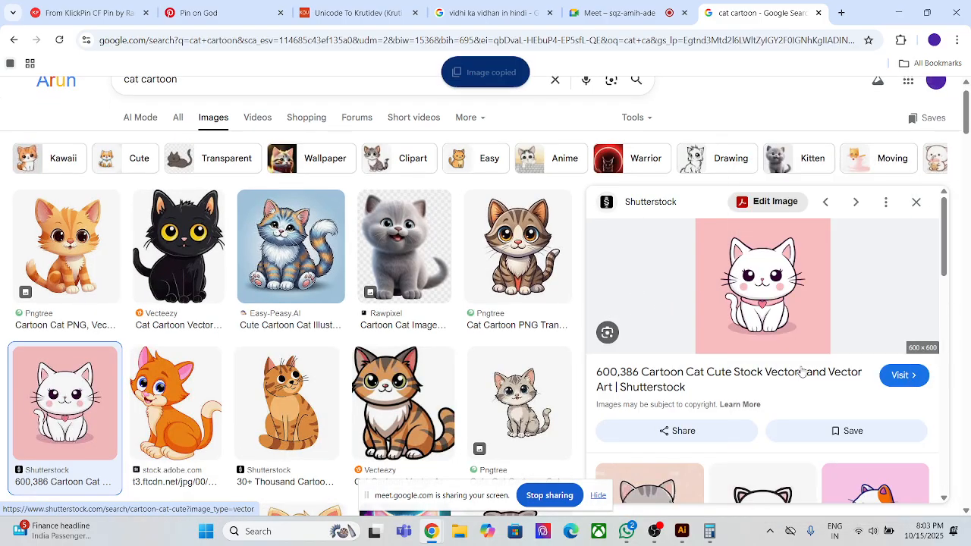
- Switch to Illustrator, paste the cartoon cat image and place it over the artboard
{"action": "left_click", "coordinate": [680, 533]}
{"action": "scroll", "coordinate": [437, 272], "scroll_direction": "up", "scroll_amount": 2}
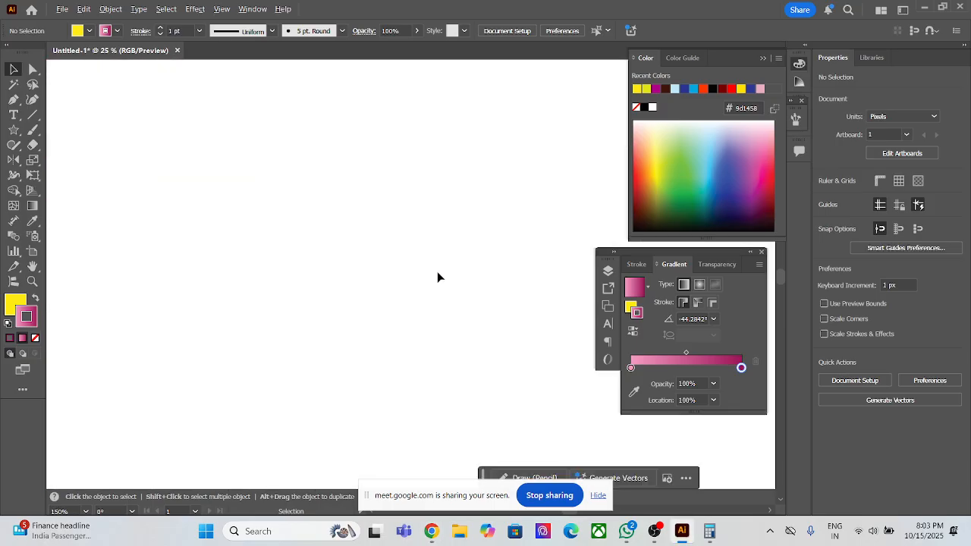
{"action": "key", "text": "ctrl+v"}
{"action": "left_click_drag", "start_coordinate": [468, 298], "coordinate": [491, 372]}
{"action": "scroll", "coordinate": [491, 372], "scroll_direction": "down", "scroll_amount": 1}
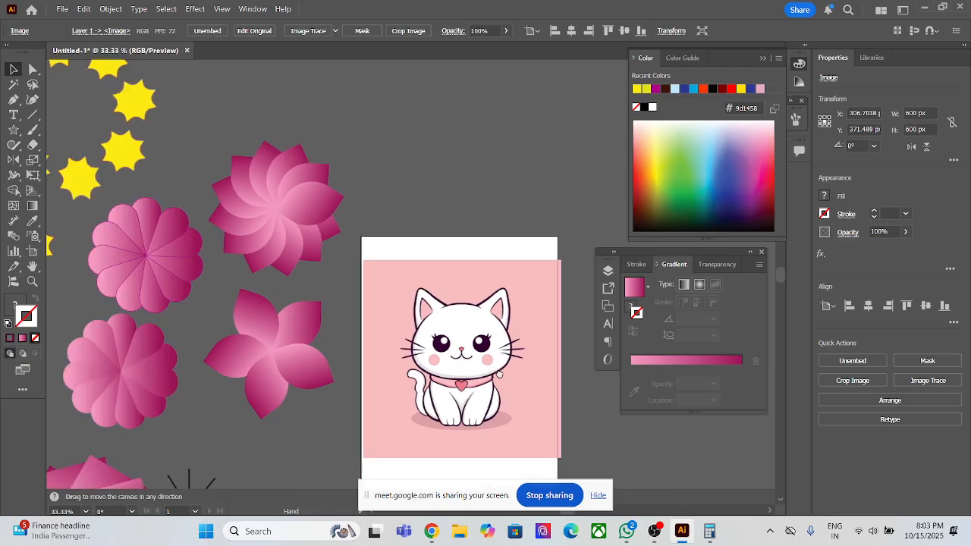
{"action": "scroll", "coordinate": [300, 287], "scroll_direction": "up", "scroll_amount": 2}
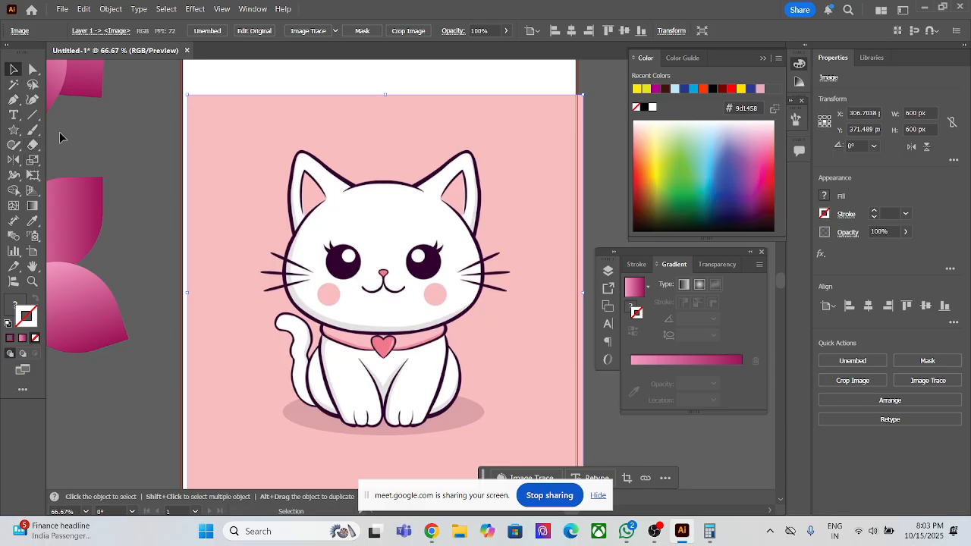
- Show the rulers, add a vertical guide through the middle of the cat's face and nudge it right to centre it
{"action": "key", "text": "ctrl+r"}
{"action": "mouse_move", "coordinate": [55, 162]}
{"action": "left_mouse_down"}
{"action": "mouse_move", "coordinate": [283, 171]}
{"action": "mouse_move", "coordinate": [213, 162]}
{"action": "mouse_move", "coordinate": [381, 189]}
{"action": "left_mouse_up"}
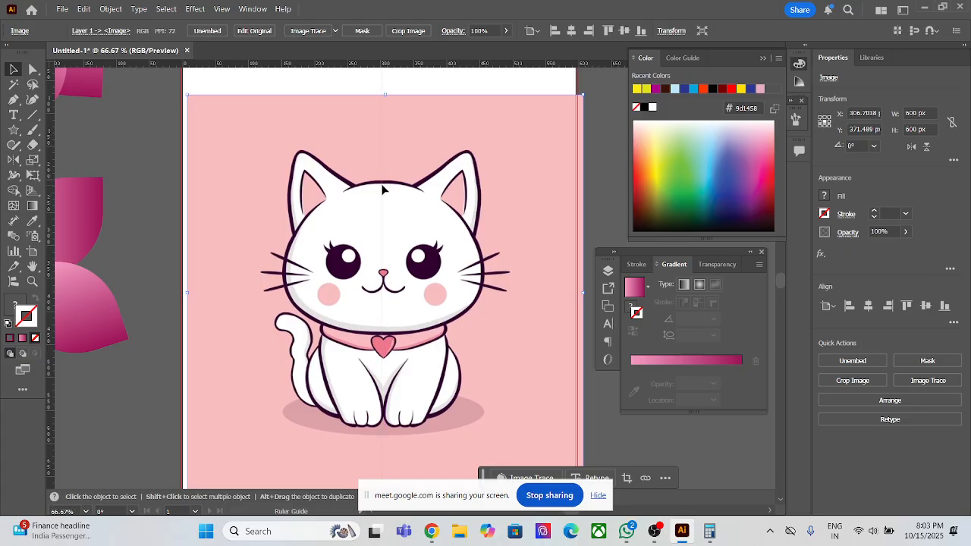
{"action": "left_click", "coordinate": [382, 189]}
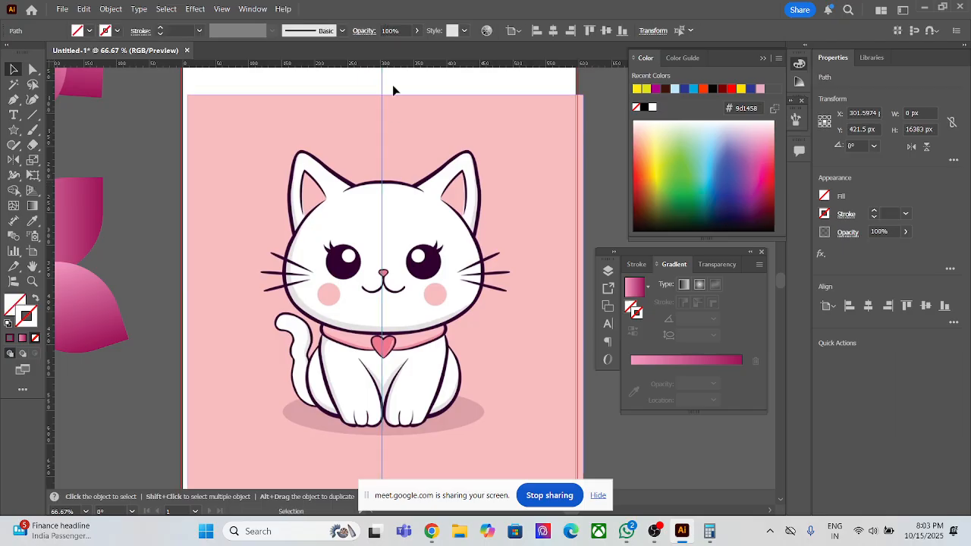
{"action": "left_click_drag", "start_coordinate": [373, 83], "coordinate": [402, 89]}
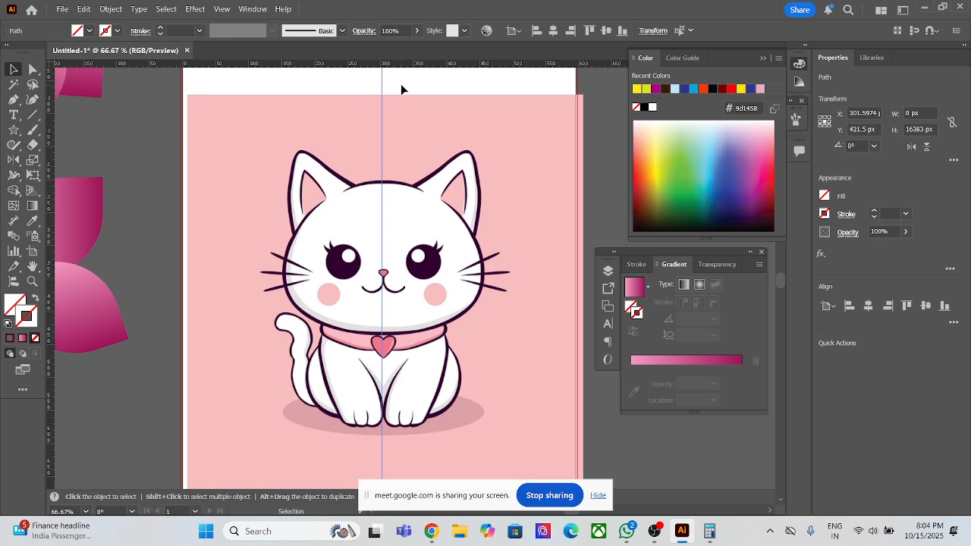
{"action": "key", "text": "Right"}
{"action": "key", "text": "Right"}
{"action": "key", "text": "Right"}
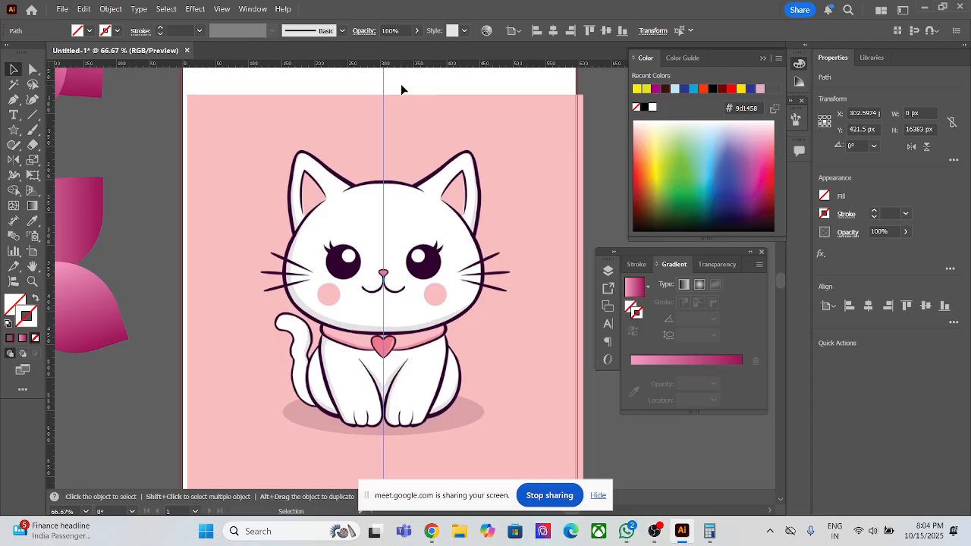
{"action": "key", "text": "Right"}
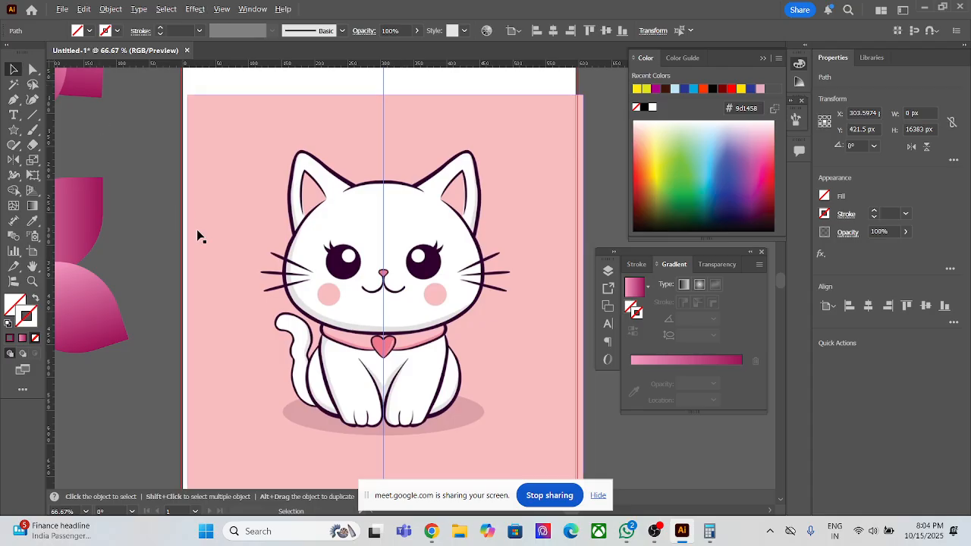
- Move the cat image off the artboard to its right side and delete the vertical guide
{"action": "scroll", "coordinate": [197, 230], "scroll_direction": "down", "scroll_amount": 1}
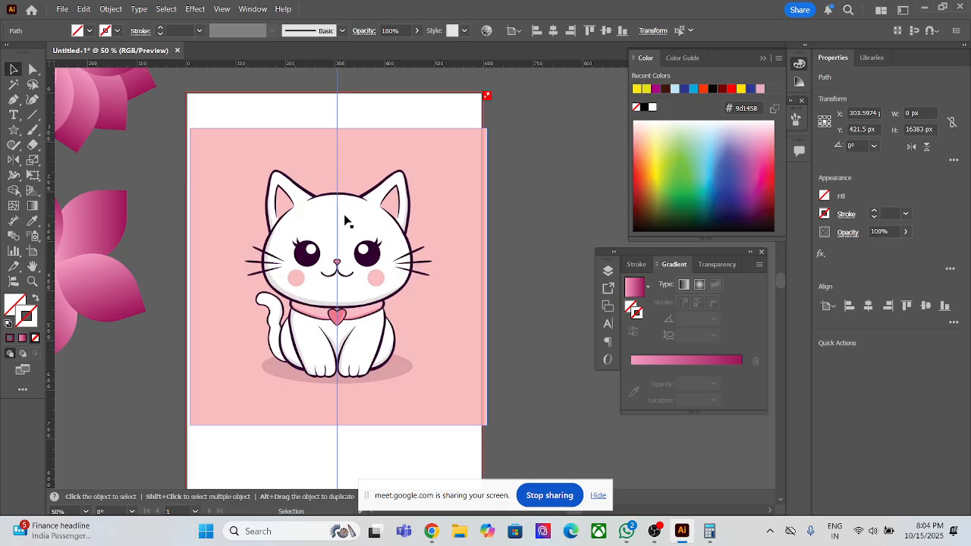
{"action": "mouse_move", "coordinate": [345, 220]}
{"action": "left_mouse_down"}
{"action": "mouse_move", "coordinate": [413, 216]}
{"action": "mouse_move", "coordinate": [449, 246]}
{"action": "mouse_move", "coordinate": [537, 251]}
{"action": "mouse_move", "coordinate": [593, 267]}
{"action": "mouse_move", "coordinate": [590, 281]}
{"action": "mouse_move", "coordinate": [535, 287]}
{"action": "mouse_move", "coordinate": [658, 429]}
{"action": "mouse_move", "coordinate": [456, 276]}
{"action": "left_mouse_up"}
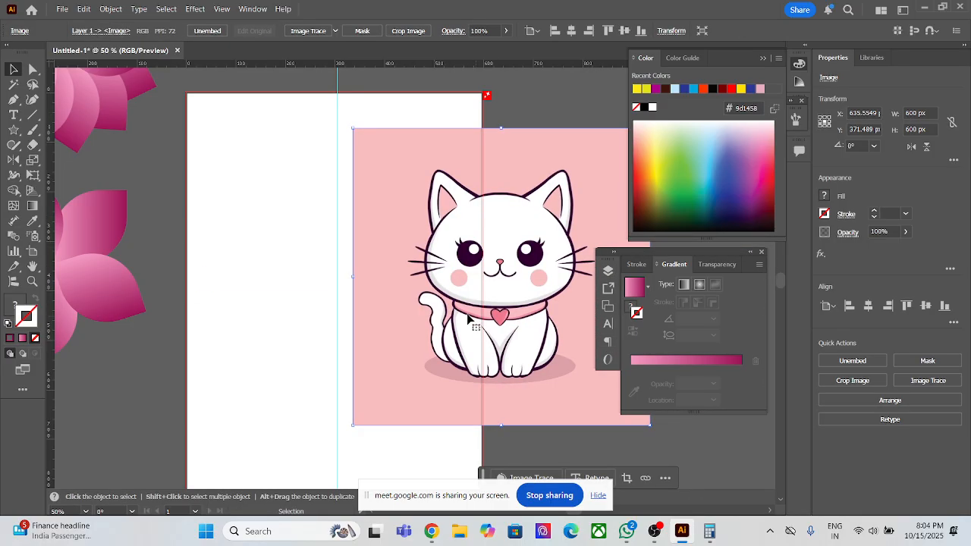
{"action": "left_click_drag", "start_coordinate": [320, 59], "coordinate": [211, 52]}
{"action": "left_click_drag", "start_coordinate": [386, 202], "coordinate": [502, 282]}
{"action": "left_click", "coordinate": [338, 196]}
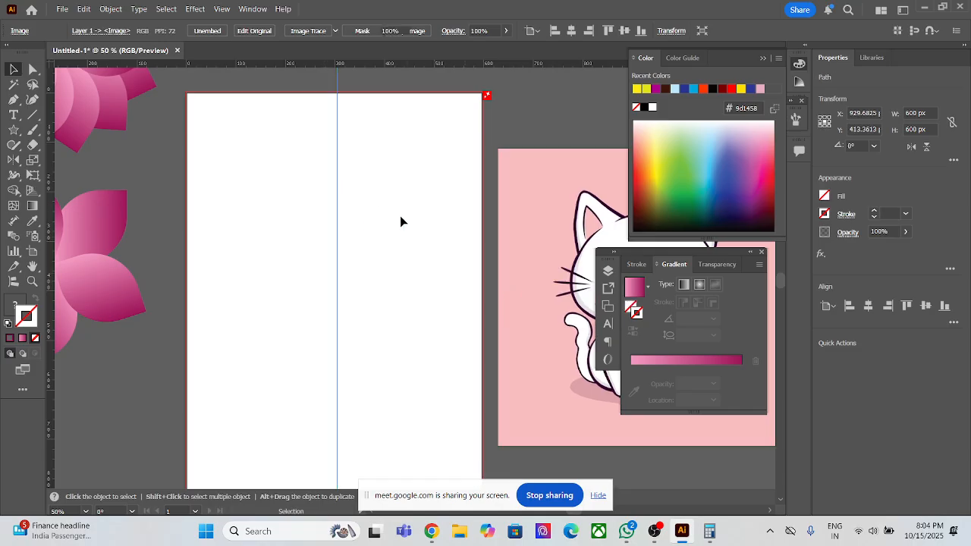
{"action": "key", "text": "Delete"}
{"action": "scroll", "coordinate": [170, 269], "scroll_direction": "down", "scroll_amount": 2}
{"action": "scroll", "coordinate": [201, 286], "scroll_direction": "up", "scroll_amount": 4}
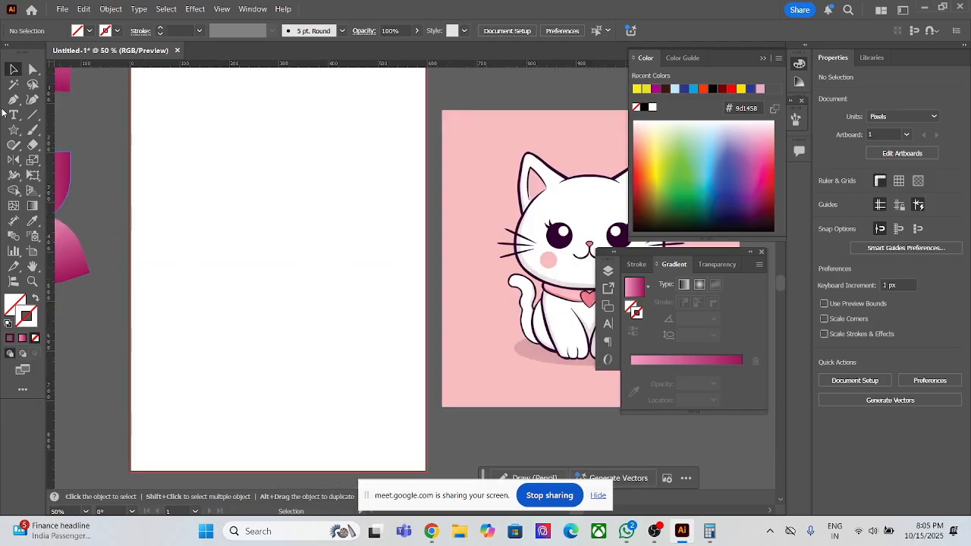
- Draw an ellipse about 311 by 285 px in the middle of the empty artboard
{"action": "left_click", "coordinate": [13, 129]}
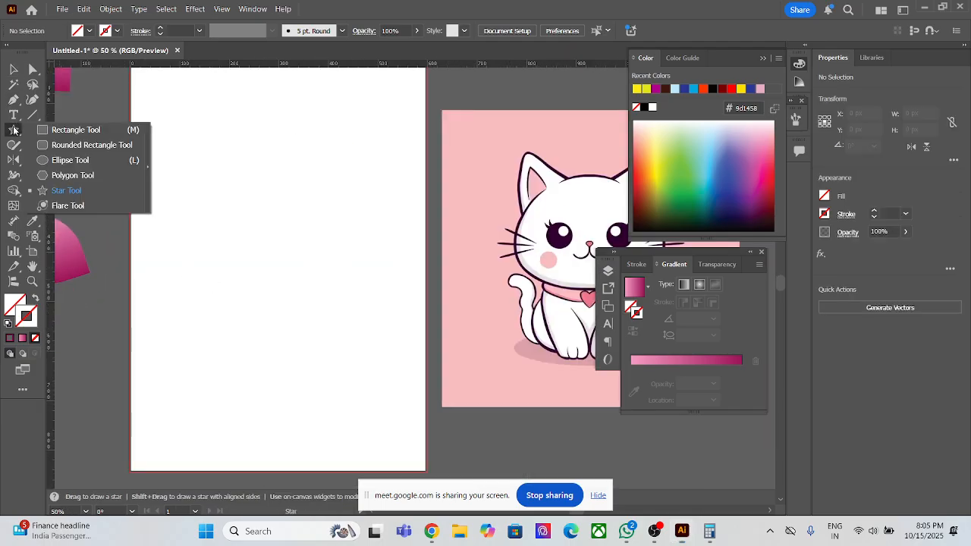
{"action": "left_click", "coordinate": [69, 160]}
{"action": "left_click_drag", "start_coordinate": [206, 210], "coordinate": [360, 350]}
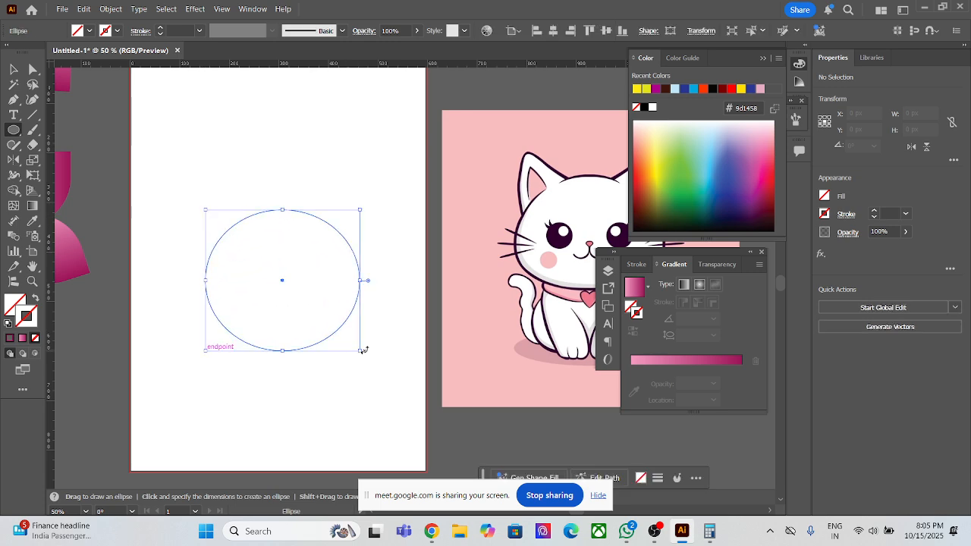
- Give the ellipse a black (000000) stroke with a weight of 5 pt
{"action": "double_click", "coordinate": [30, 317]}
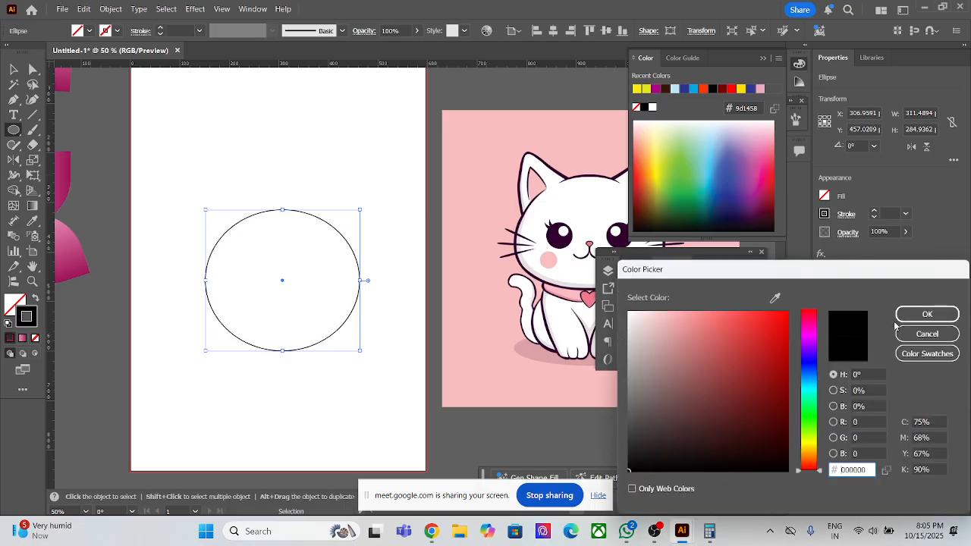
{"action": "left_click", "coordinate": [925, 319]}
{"action": "left_click", "coordinate": [873, 210]}
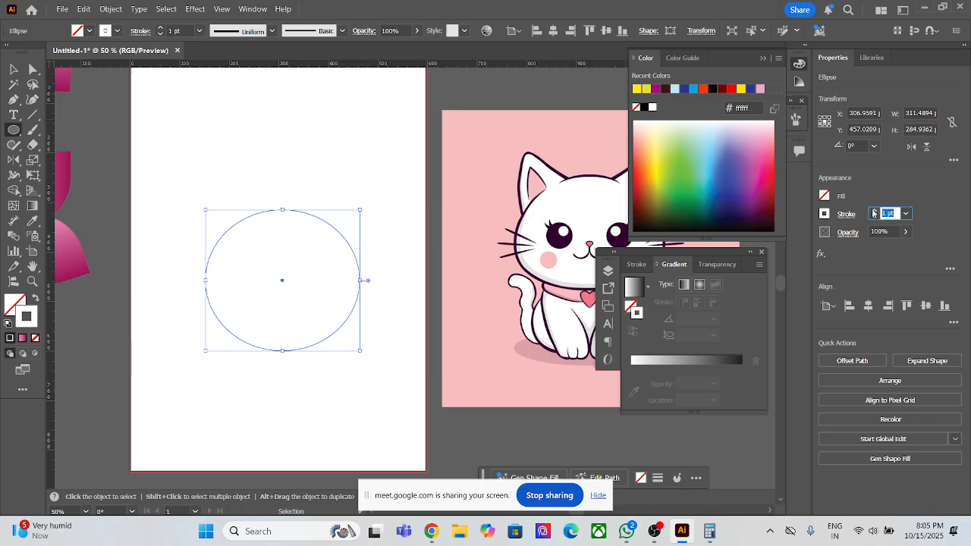
{"action": "type", "text": "3"}
{"action": "key", "text": "Return"}
{"action": "left_click", "coordinate": [825, 213]}
{"action": "left_click", "coordinate": [763, 271]}
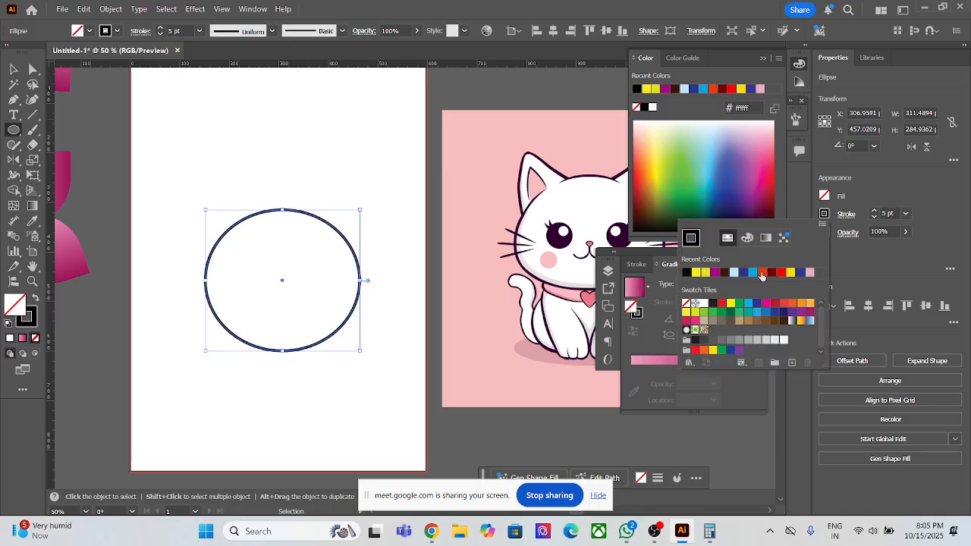
- Cut the ellipse with the Scissors tool at its uppermost and lowermost anchor points
{"action": "left_click", "coordinate": [17, 71]}
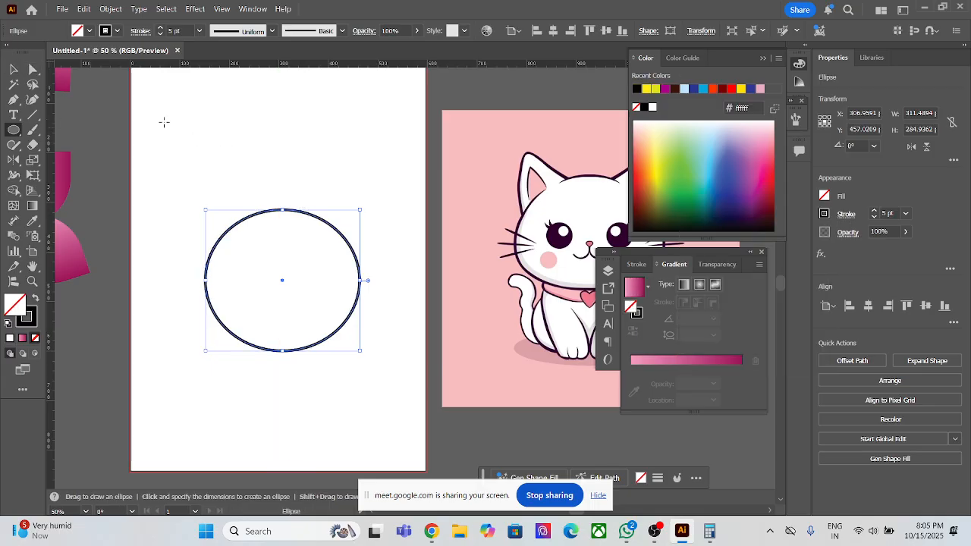
{"action": "left_click", "coordinate": [33, 144]}
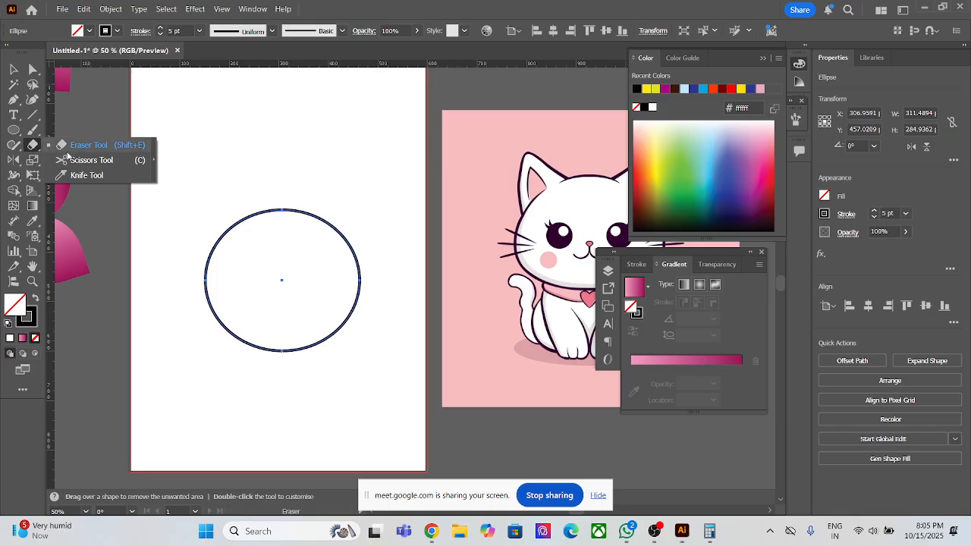
{"action": "left_click", "coordinate": [73, 160]}
{"action": "left_click", "coordinate": [282, 209]}
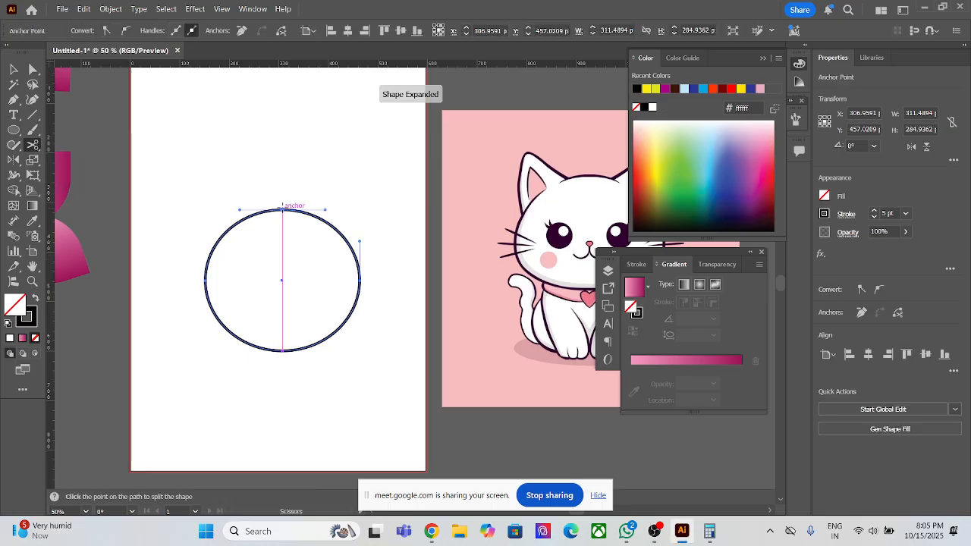
{"action": "left_click", "coordinate": [282, 351]}
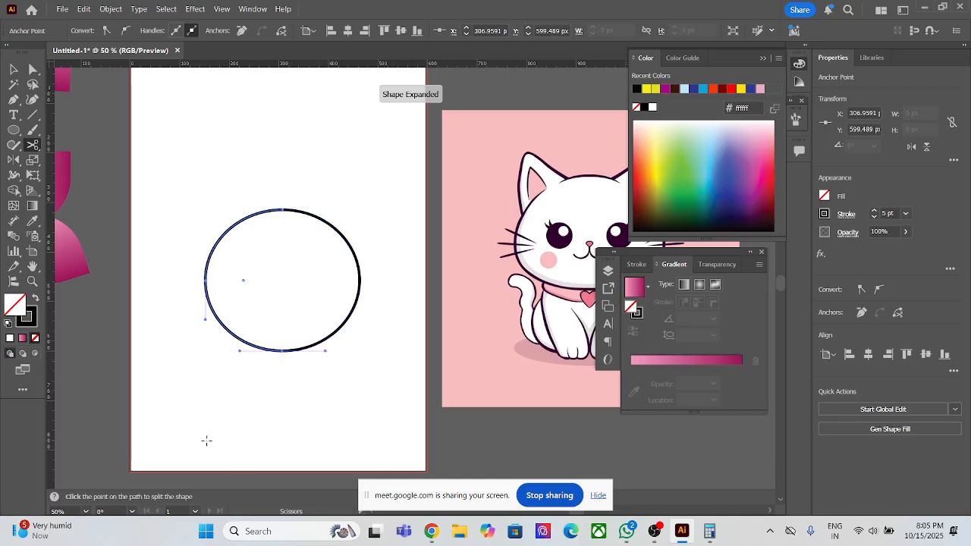
- Delete the right half of the cut ellipse
{"action": "left_click", "coordinate": [14, 69]}
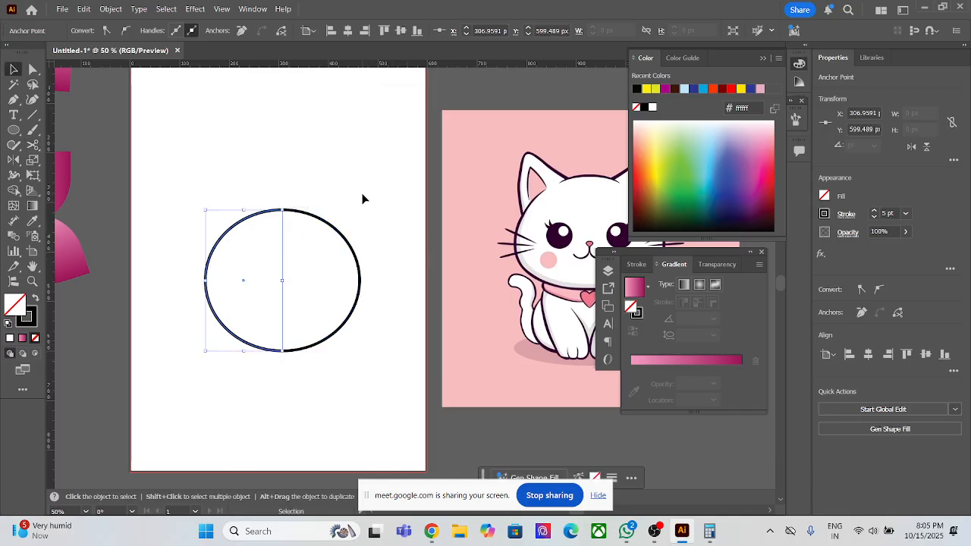
{"action": "left_click", "coordinate": [354, 315]}
{"action": "key", "text": "Delete"}
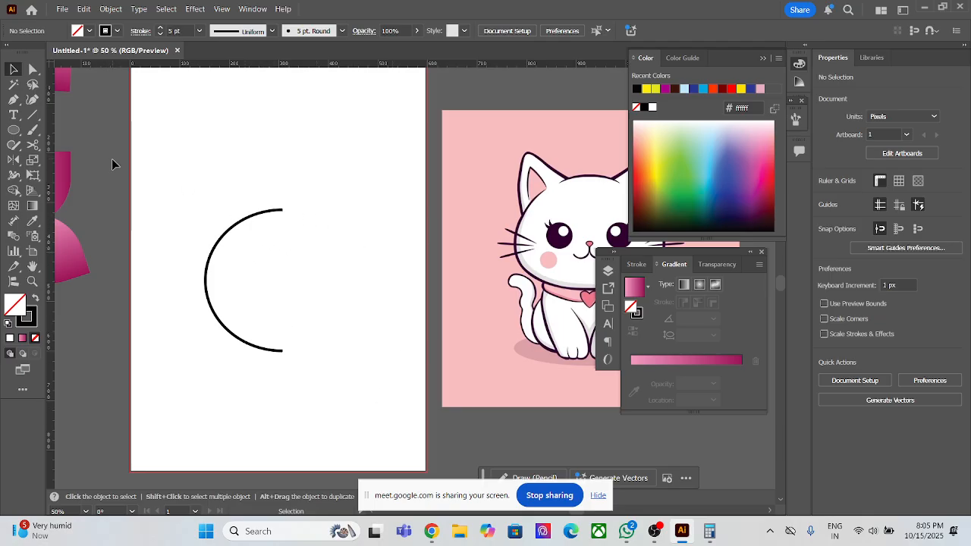
- Try a vertical-axis Reflect copy of the half ellipse about a point near its lower endpoint, and undo it
{"action": "left_click", "coordinate": [220, 227]}
{"action": "left_click", "coordinate": [14, 162]}
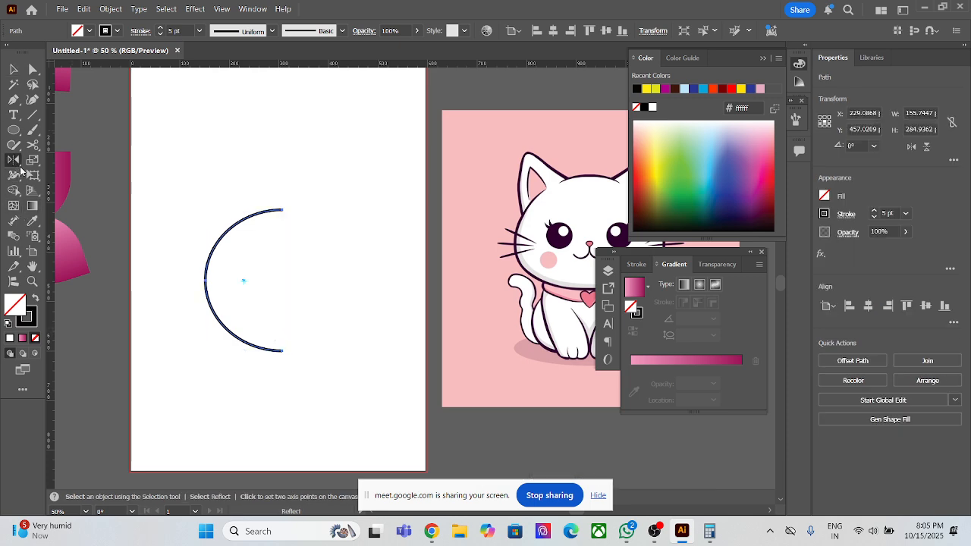
{"action": "mouse_move", "coordinate": [283, 210]}
{"action": "left_mouse_down"}
{"action": "mouse_move", "coordinate": [293, 210]}
{"action": "mouse_move", "coordinate": [282, 229]}
{"action": "left_mouse_up"}
{"action": "left_click", "coordinate": [283, 351]}
{"action": "left_click", "coordinate": [282, 351], "text": "alt"}
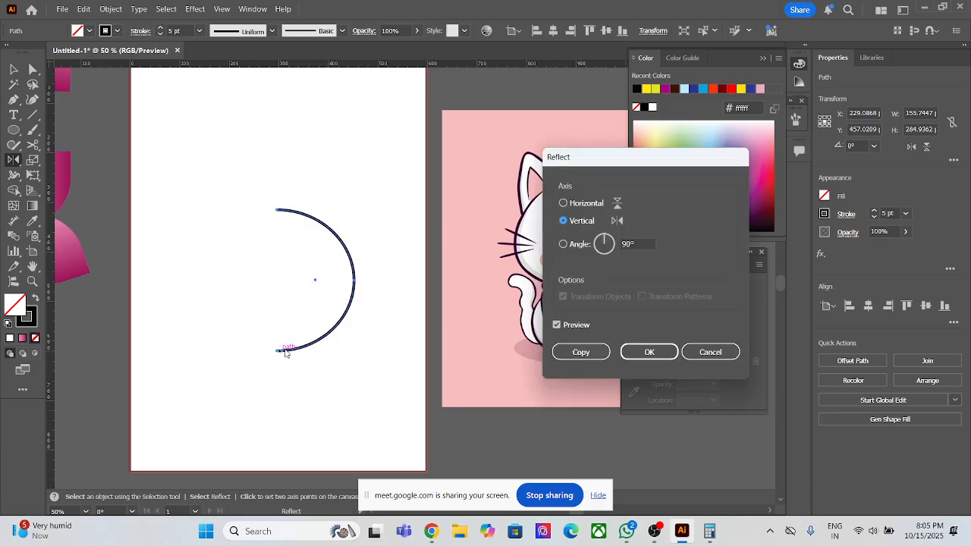
{"action": "left_click", "coordinate": [575, 352]}
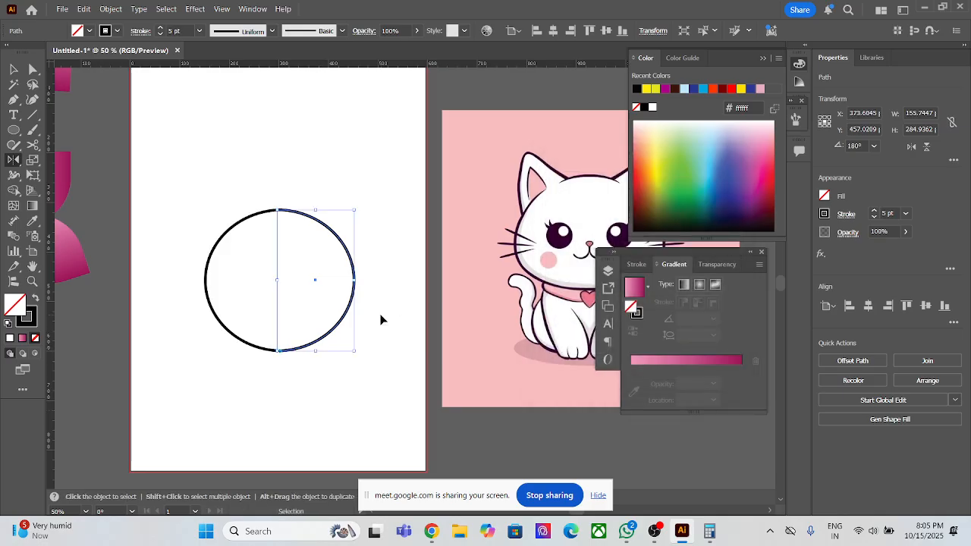
{"action": "key", "text": "ctrl+z"}
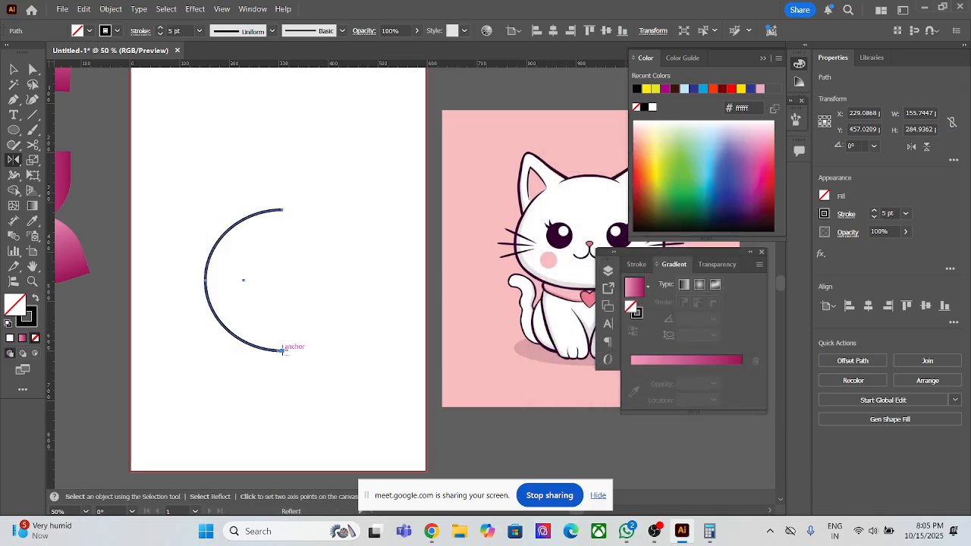
- Try another vertical Reflect copy with the axis just to the right of the half ellipse's endpoint, and undo it
{"action": "left_click", "coordinate": [291, 353], "text": "alt"}
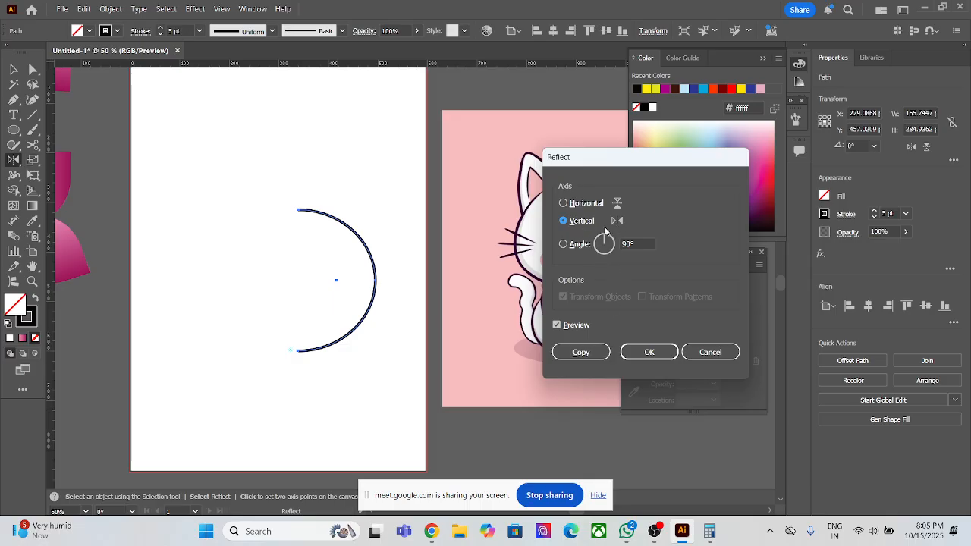
{"action": "left_click", "coordinate": [583, 351]}
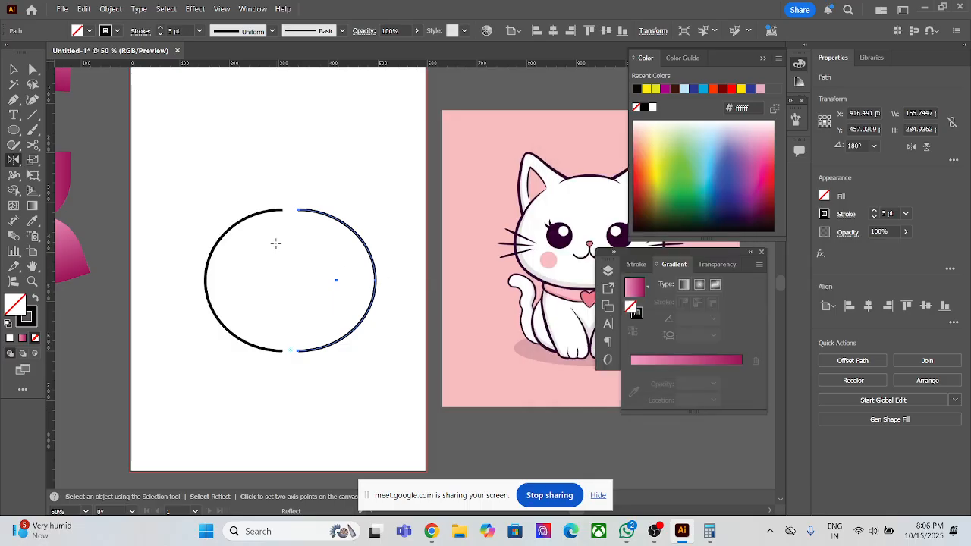
{"action": "key", "text": "ctrl+z"}
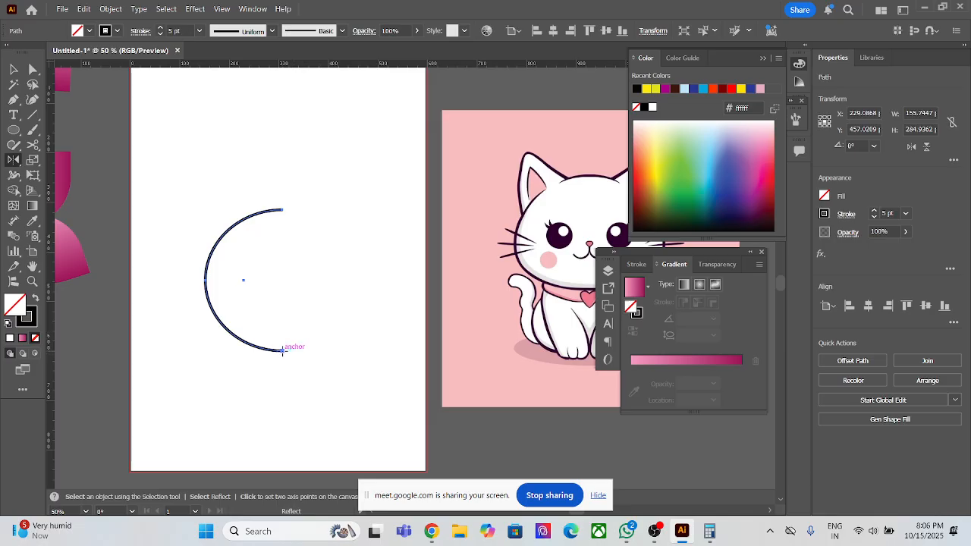
- Create a vertical-axis Reflect copy of the half ellipse about its exact lower endpoint, and delete the mirrored copy
{"action": "scroll", "coordinate": [291, 355], "scroll_direction": "up", "scroll_amount": 6}
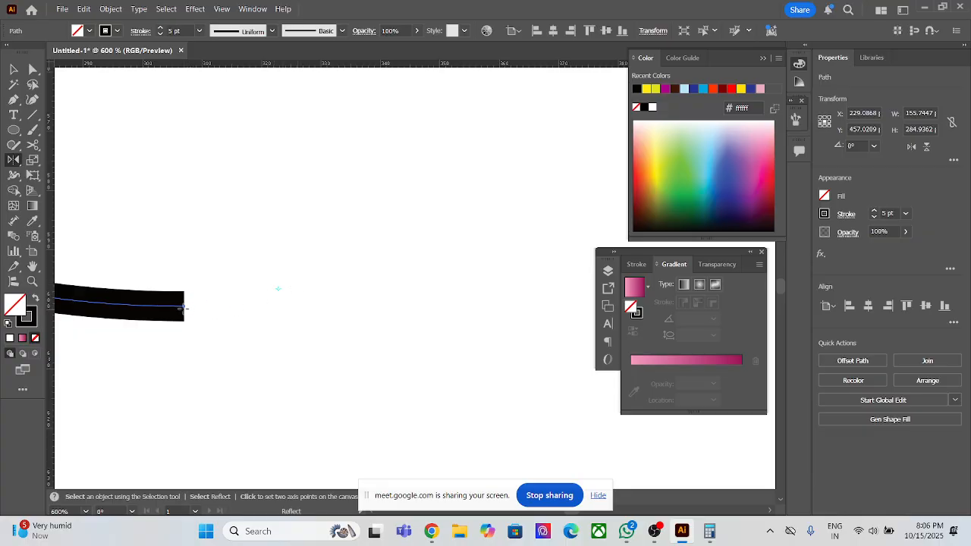
{"action": "left_click", "coordinate": [183, 308], "text": "alt"}
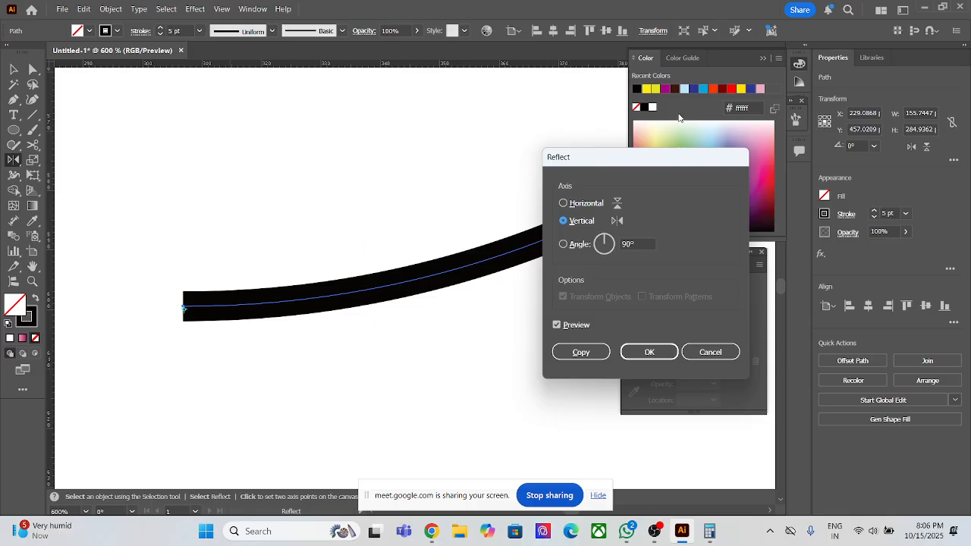
{"action": "left_click", "coordinate": [582, 352]}
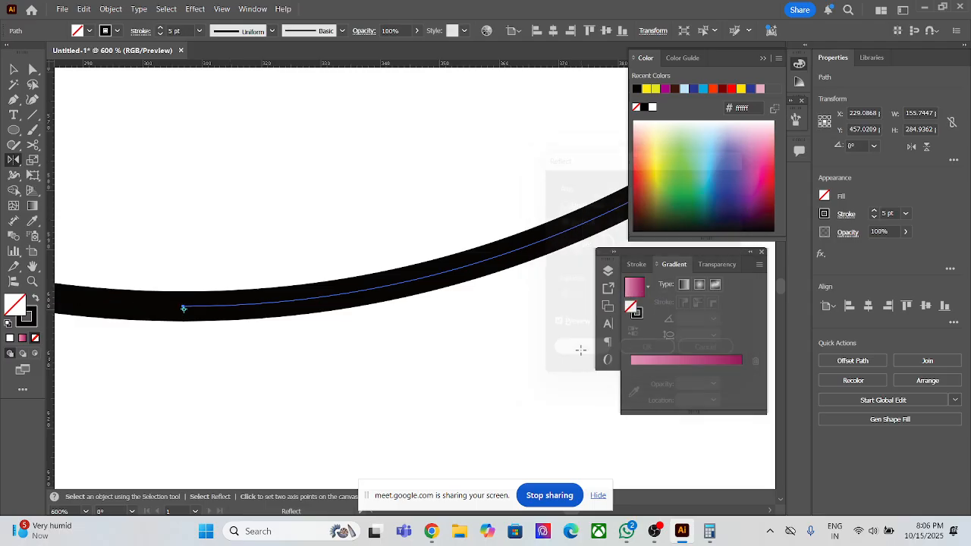
{"action": "scroll", "coordinate": [274, 279], "scroll_direction": "down", "scroll_amount": 8}
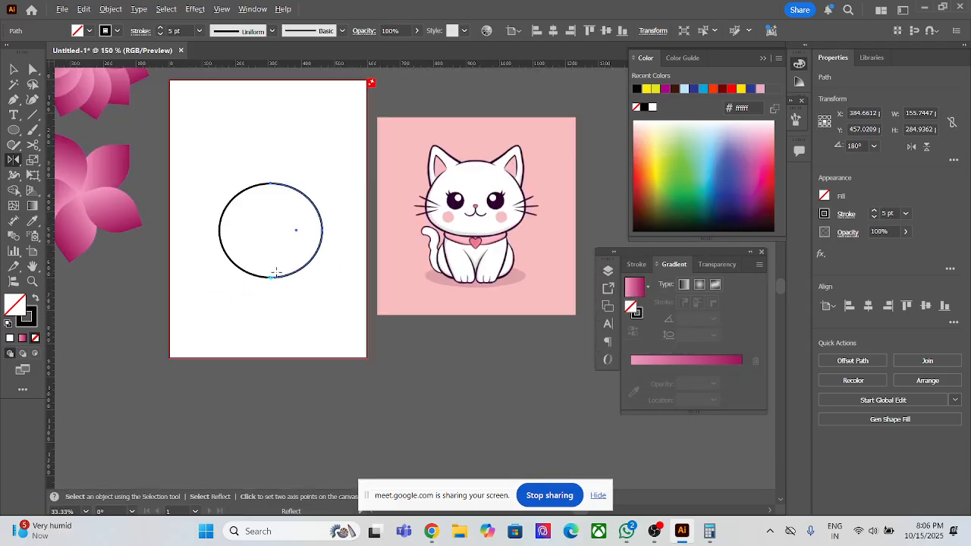
{"action": "scroll", "coordinate": [284, 249], "scroll_direction": "up", "scroll_amount": 1}
{"action": "scroll", "coordinate": [287, 249], "scroll_direction": "up", "scroll_amount": 1}
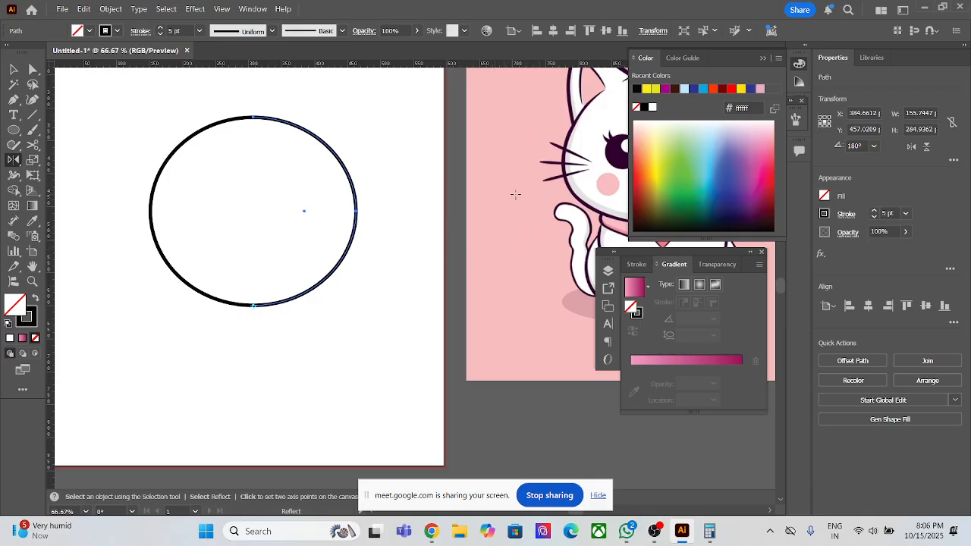
{"action": "left_click", "coordinate": [12, 69]}
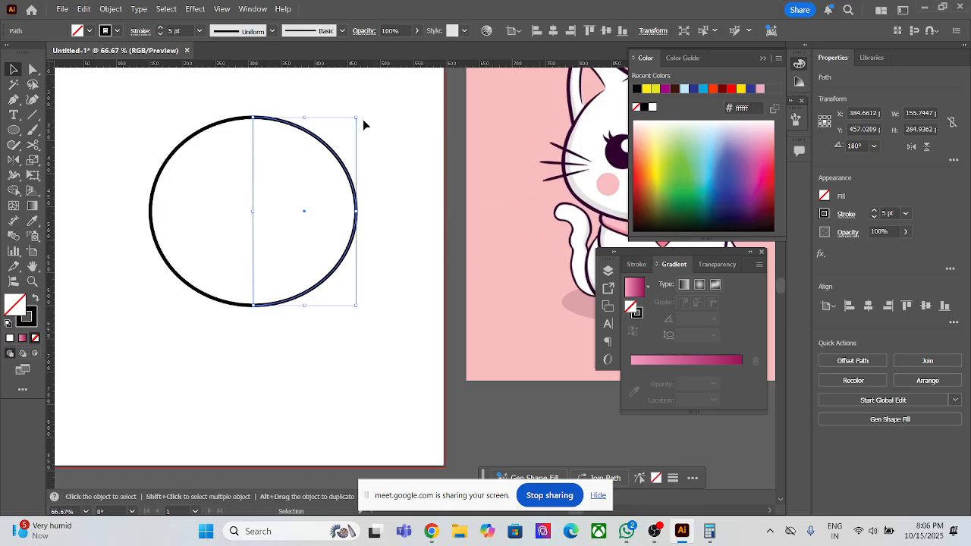
{"action": "key", "text": "Delete"}
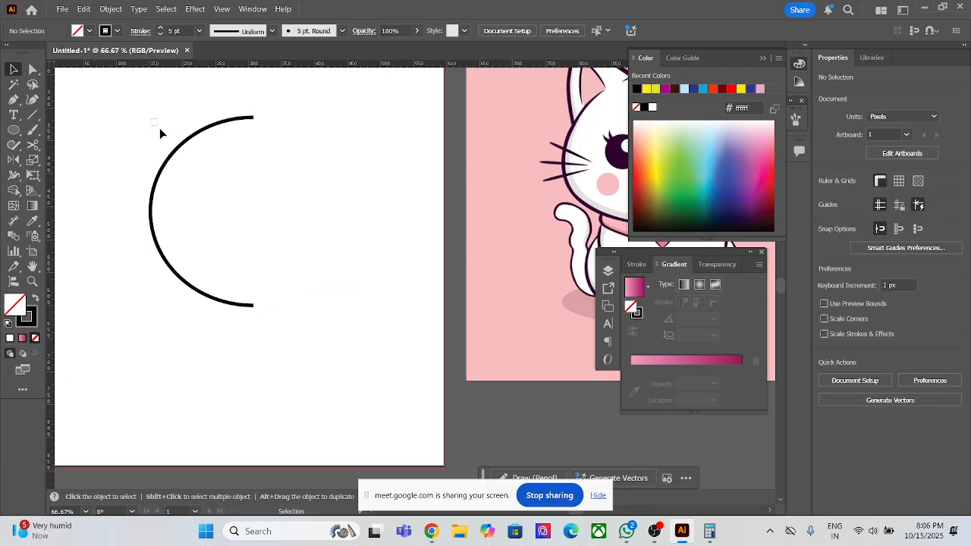
- Reflect a copy of the remaining left half ellipse across the vertical axis through its own centre
{"action": "left_click_drag", "start_coordinate": [153, 127], "coordinate": [275, 258]}
{"action": "right_click", "coordinate": [249, 307]}
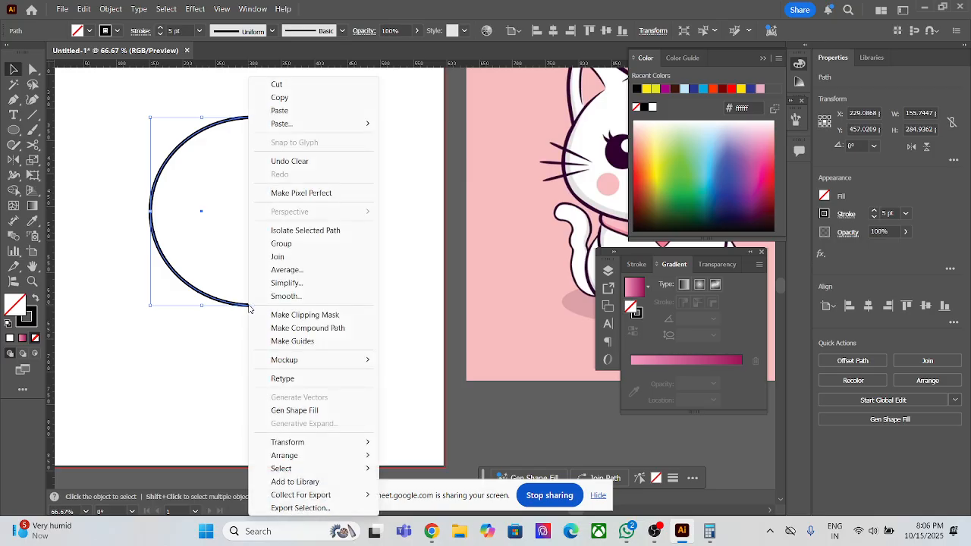
{"action": "mouse_move", "coordinate": [325, 440]}
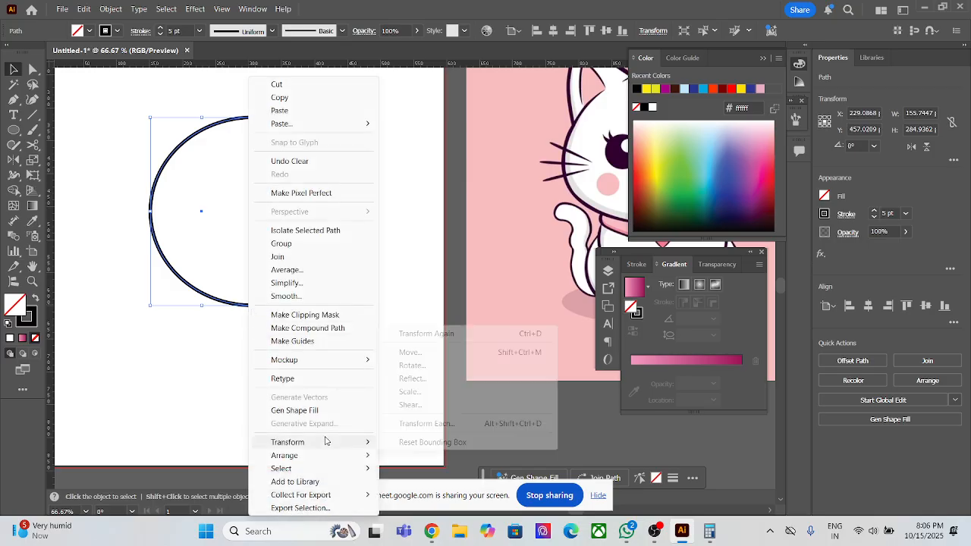
{"action": "left_click", "coordinate": [417, 386]}
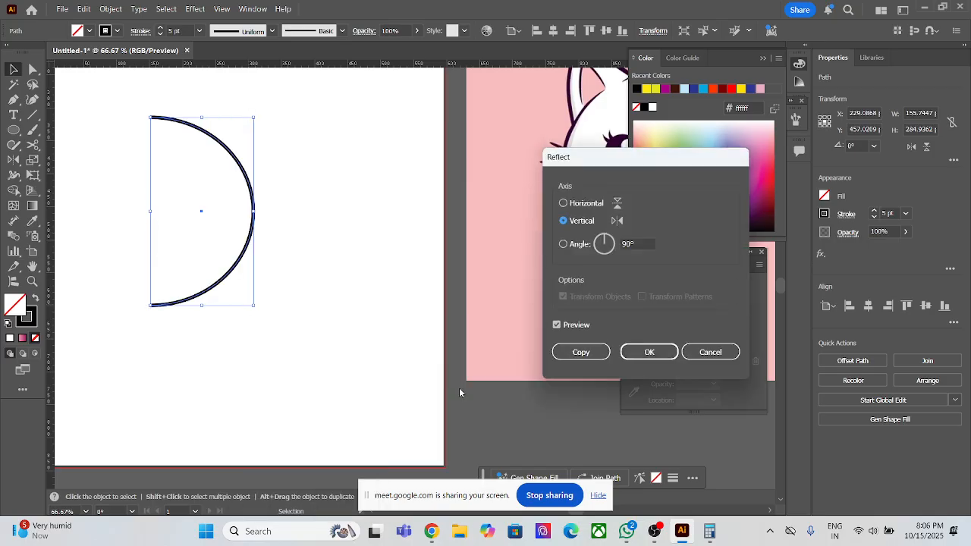
{"action": "left_click", "coordinate": [567, 353]}
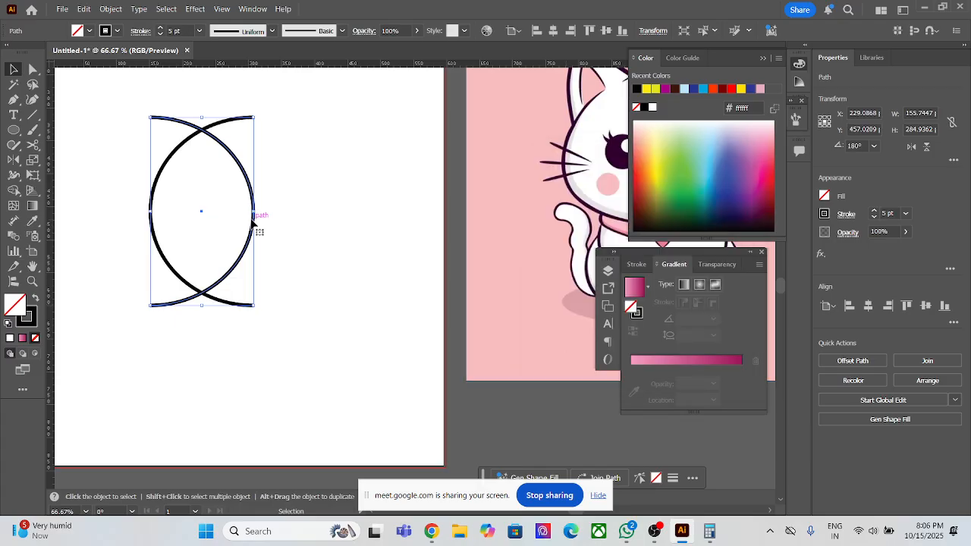
- Nudge the mirrored half horizontally until its open ends meet the endpoints of the original left half
{"action": "key", "text": "Right"}
{"action": "key", "text": "Right"}
{"action": "key", "text": "Right"}
{"action": "key", "text": "Right"}
{"action": "key", "text": "Right"}
{"action": "key", "text": "Right"}
{"action": "key", "text": "Right"}
{"action": "key", "text": "Right"}
{"action": "key", "text": "Right"}
{"action": "key", "text": "Right"}
{"action": "key", "text": "Right"}
{"action": "key", "text": "Right"}
{"action": "key", "text": "Right"}
{"action": "key", "text": "Right"}
{"action": "key", "text": "Right"}
{"action": "key", "text": "Right"}
{"action": "key", "text": "Right"}
{"action": "key", "text": "Right"}
{"action": "key", "text": "Right"}
{"action": "key", "text": "Right"}
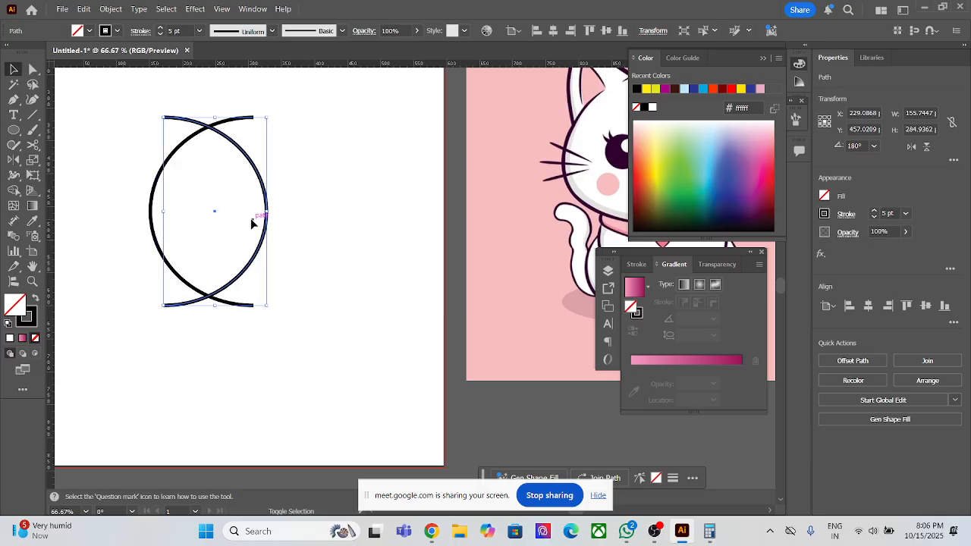
{"action": "key", "text": "Right"}
{"action": "key", "text": "Right"}
{"action": "key", "text": "Right"}
{"action": "key", "text": "Right"}
{"action": "key", "text": "Right"}
{"action": "key", "text": "Right"}
{"action": "key", "text": "Right"}
{"action": "key", "text": "Right"}
{"action": "key", "text": "Right"}
{"action": "key", "text": "Right"}
{"action": "key", "text": "Right"}
{"action": "key", "text": "Right"}
{"action": "key", "text": "Right"}
{"action": "key", "text": "Right"}
{"action": "key", "text": "Right"}
{"action": "key", "text": "Right"}
{"action": "key", "text": "Right"}
{"action": "key", "text": "Right"}
{"action": "key", "text": "Right"}
{"action": "key", "text": "Right"}
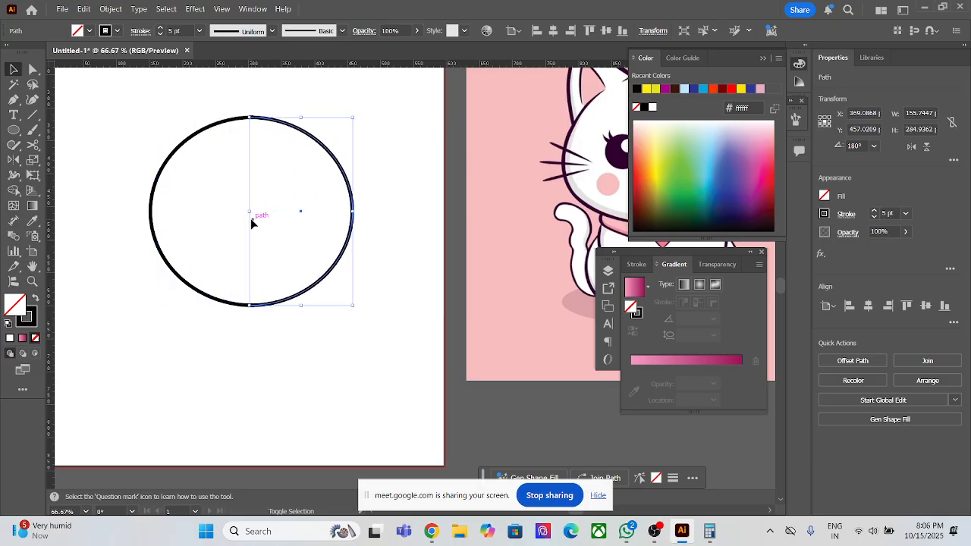
{"action": "key", "text": "Left"}
{"action": "key", "text": "Left"}
{"action": "key", "text": "Left"}
{"action": "key", "text": "Left"}
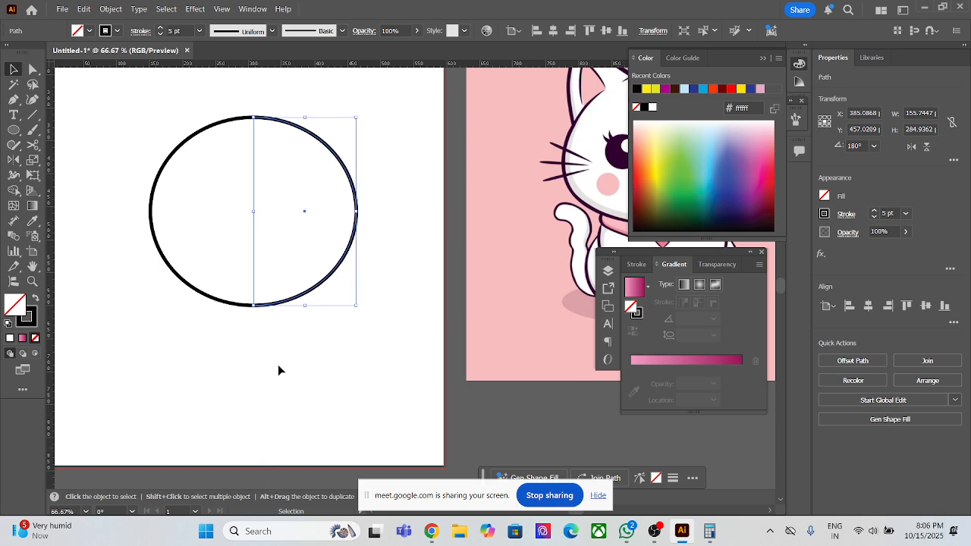
{"action": "right_click", "coordinate": [305, 283]}
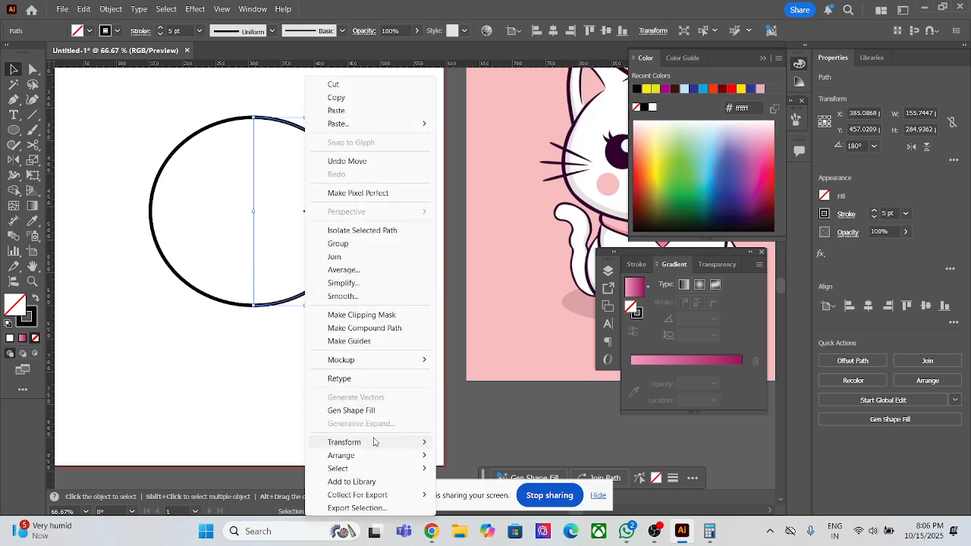
{"action": "mouse_move", "coordinate": [410, 442]}
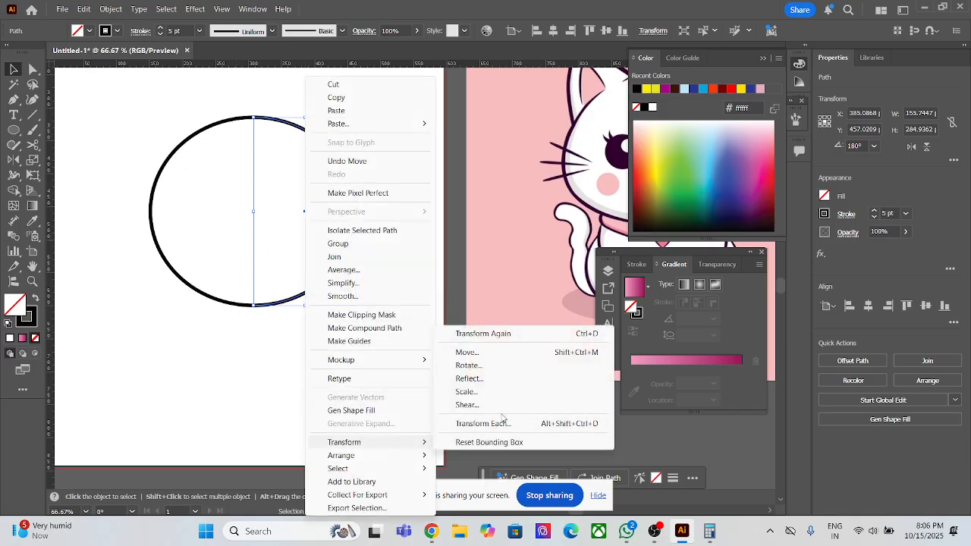
{"action": "left_click", "coordinate": [467, 366]}
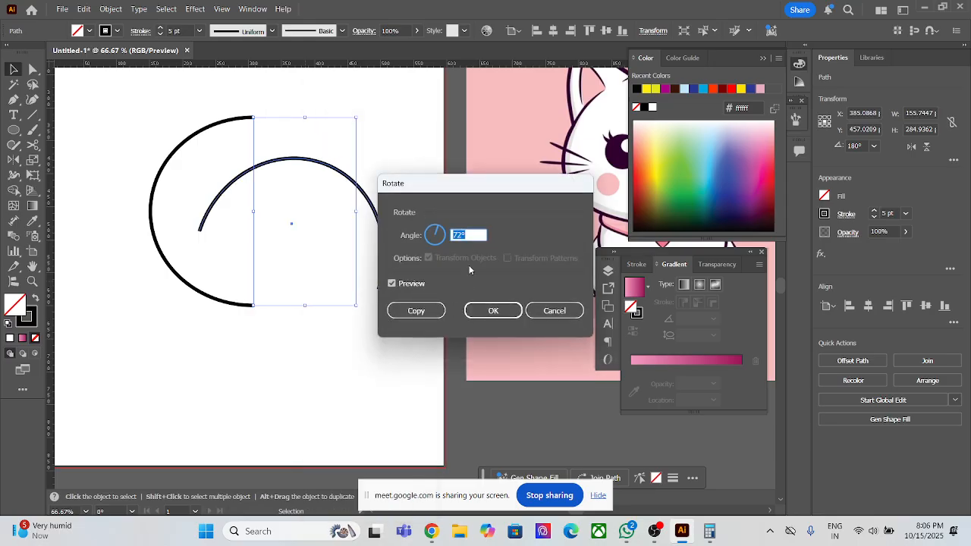
{"action": "type", "text": "180"}
{"action": "key", "text": "Return"}
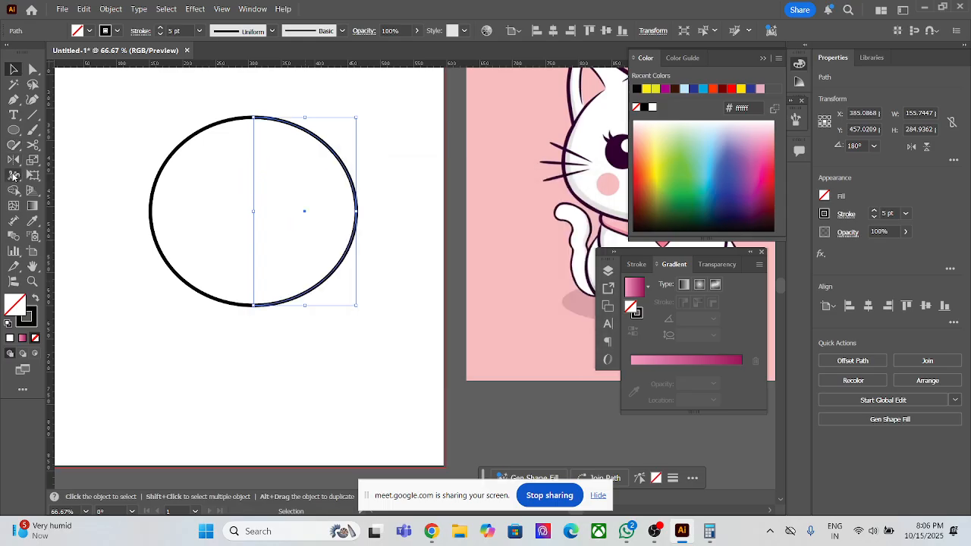
{"action": "left_click", "coordinate": [14, 160]}
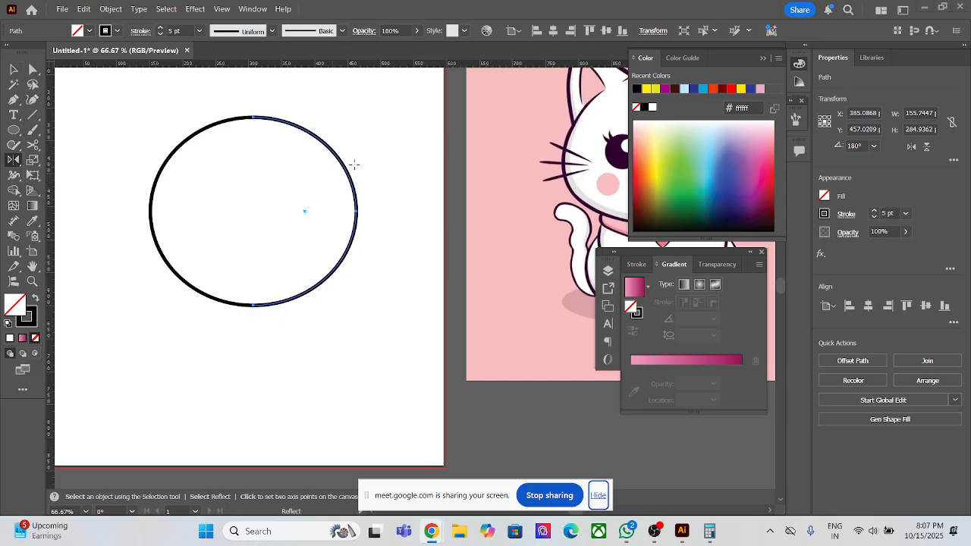
{"action": "key", "text": "v"}
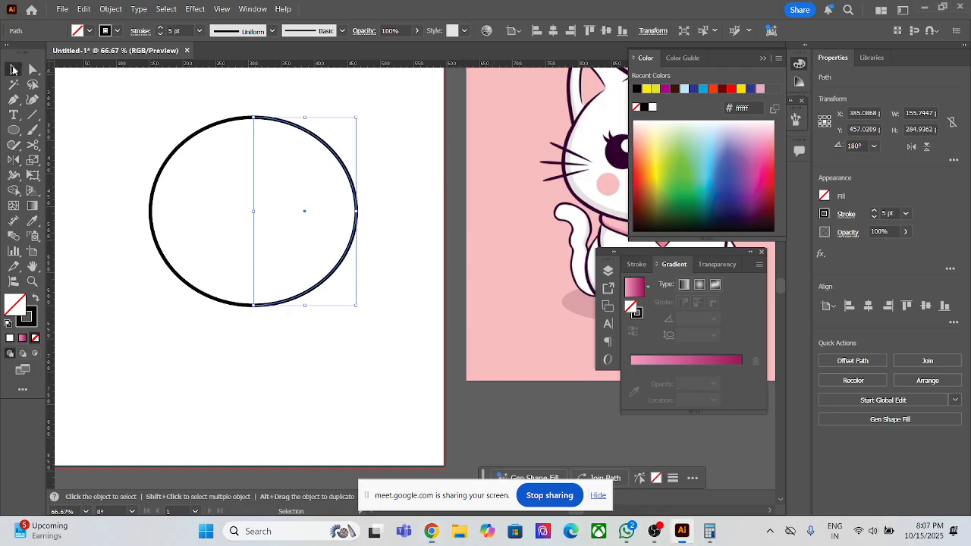
- Delete both halves of the ellipse from the artboard
{"action": "left_click_drag", "start_coordinate": [139, 93], "coordinate": [343, 314]}
{"action": "key", "text": "ctrl+minus"}
{"action": "key", "text": "ctrl+minus"}
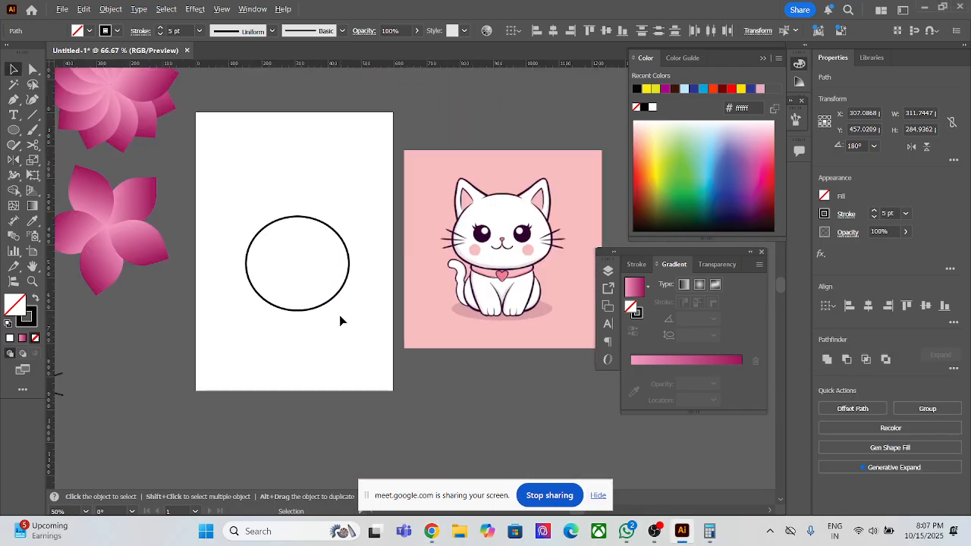
{"action": "key", "text": "Delete"}
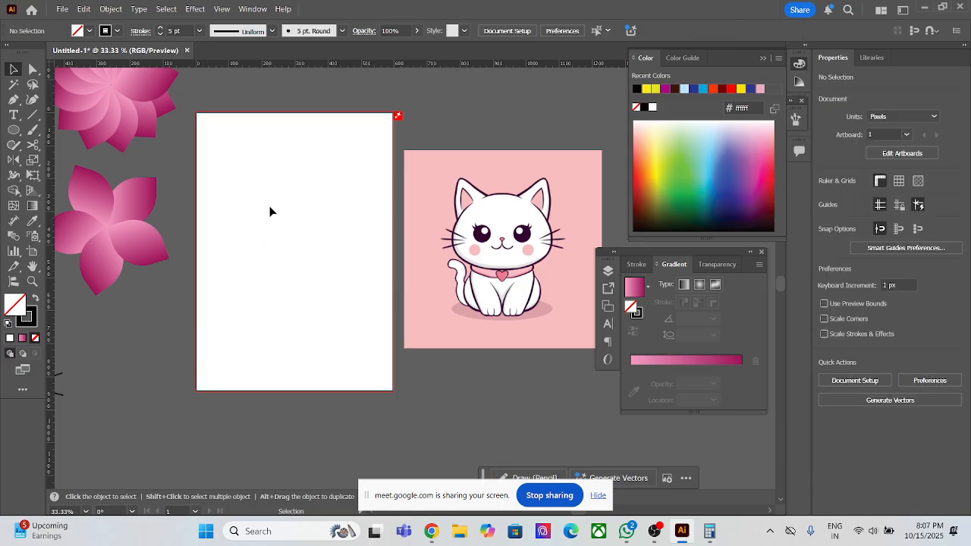
- Paint a freehand left-side torso outline with a shoulder, narrow waist and hip on the empty artboard, using the Paintbrush
{"action": "key", "text": "ctrl+plus"}
{"action": "key", "text": "ctrl+plus"}
{"action": "scroll", "coordinate": [298, 240], "scroll_direction": "down", "scroll_amount": 1, "text": "alt"}
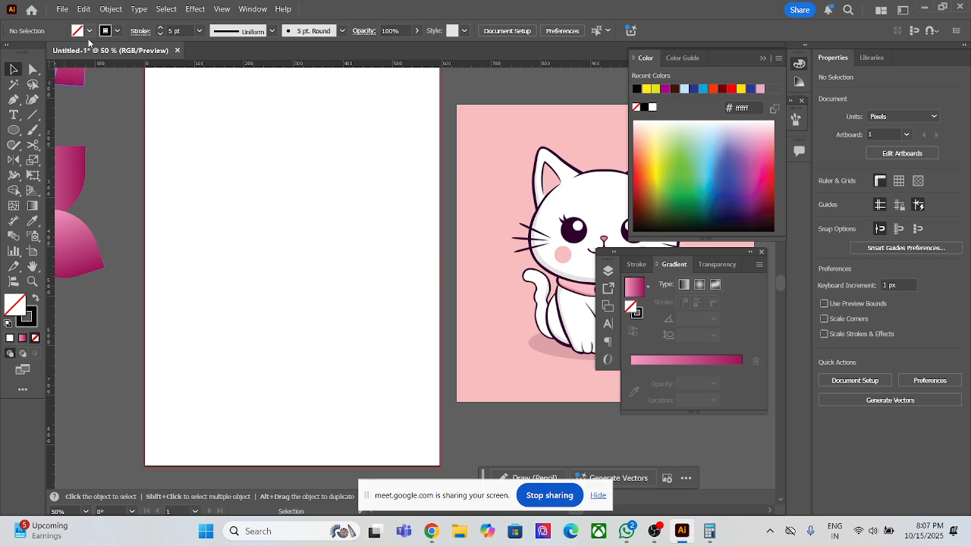
{"action": "left_click", "coordinate": [32, 129]}
{"action": "mouse_move", "coordinate": [244, 158]}
{"action": "left_mouse_down"}
{"action": "mouse_move", "coordinate": [214, 137]}
{"action": "mouse_move", "coordinate": [231, 230]}
{"action": "mouse_move", "coordinate": [214, 369]}
{"action": "left_mouse_up"}
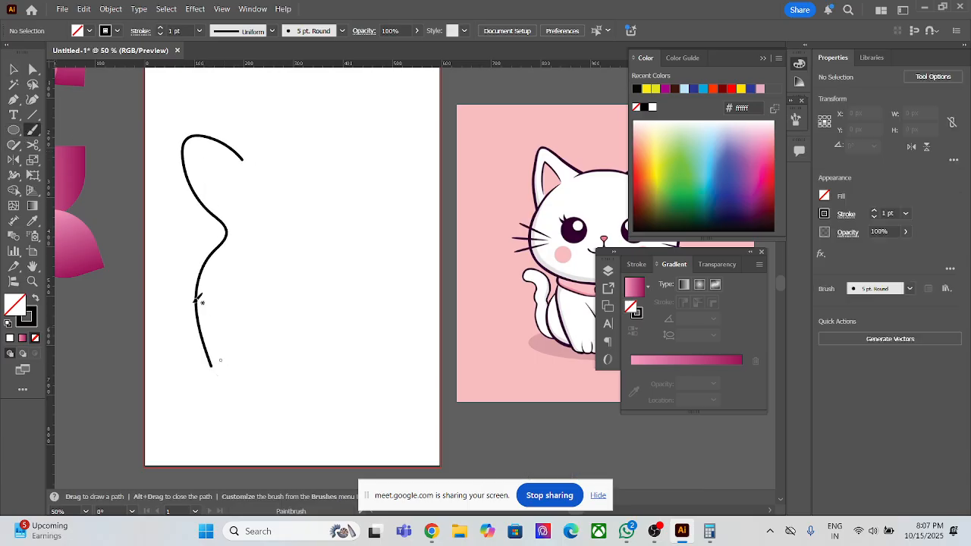
- Apply a Mirror repeat to the painted torso outline
{"action": "left_click", "coordinate": [9, 70]}
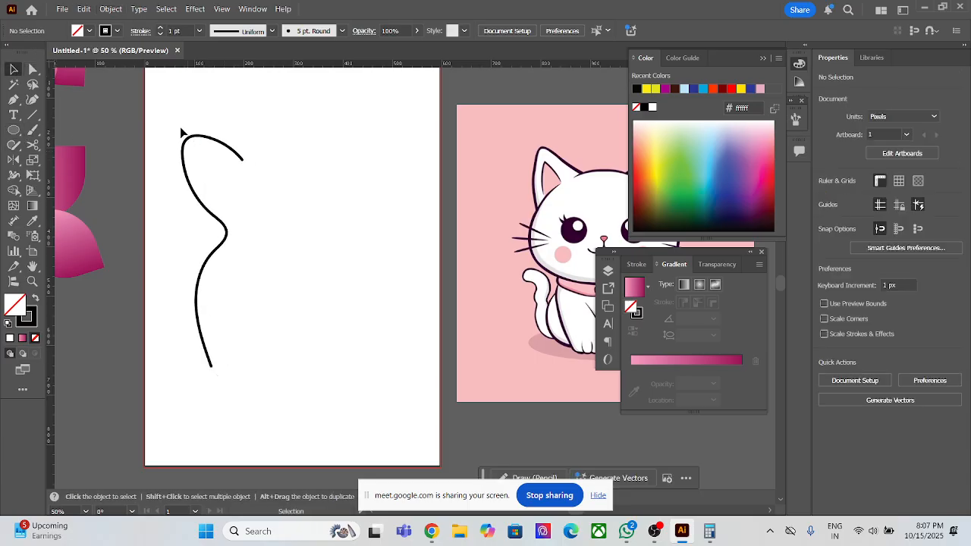
{"action": "left_click", "coordinate": [202, 200]}
{"action": "left_click", "coordinate": [110, 11]}
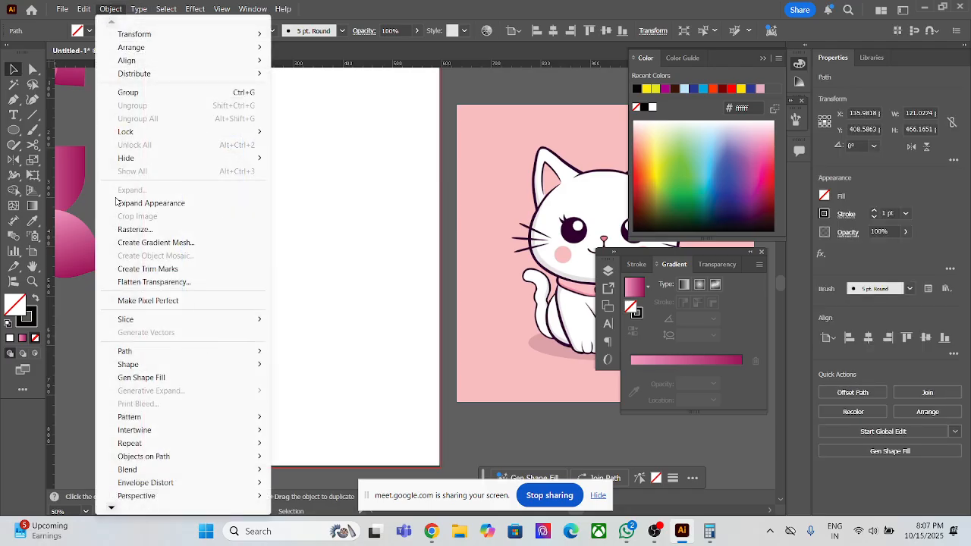
{"action": "mouse_move", "coordinate": [190, 444]}
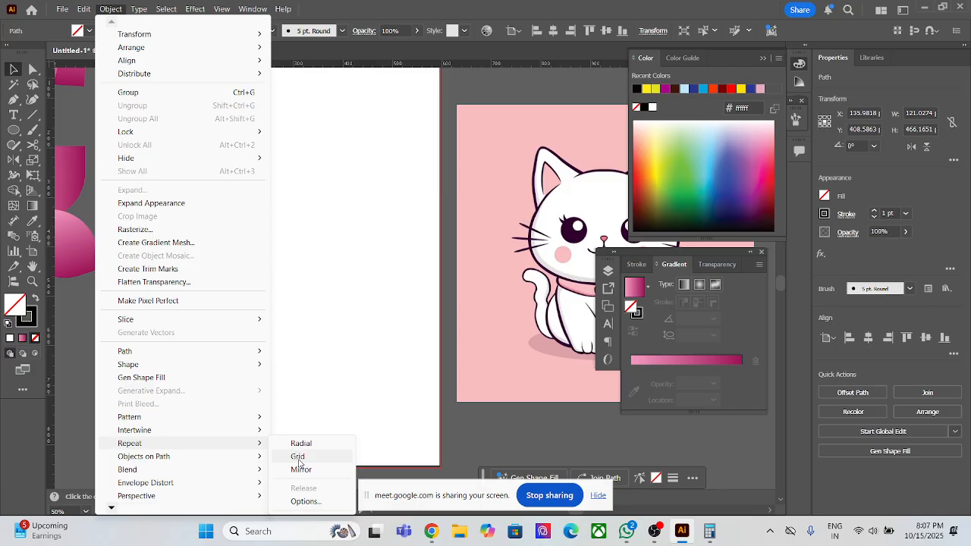
{"action": "left_click", "coordinate": [301, 469]}
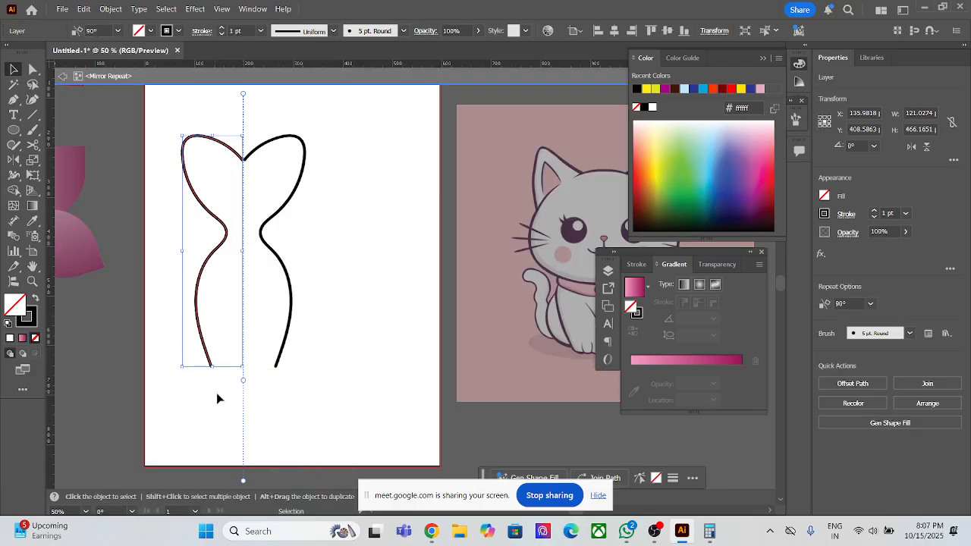
- Try painting a wavy inner curve and a long outer curve beside the torso inside the mirror repeat, and undo both
{"action": "left_click", "coordinate": [33, 129]}
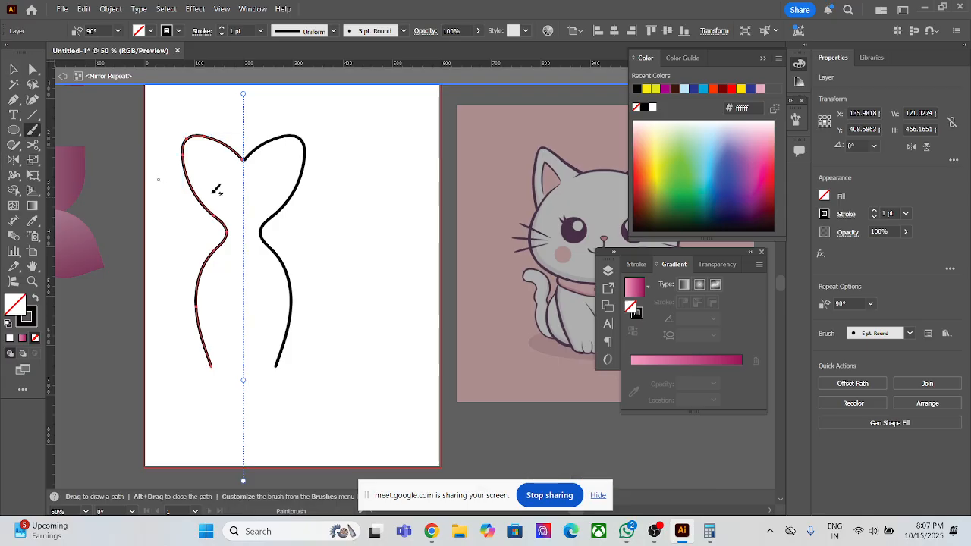
{"action": "mouse_move", "coordinate": [241, 224]}
{"action": "left_mouse_down"}
{"action": "mouse_move", "coordinate": [226, 161]}
{"action": "mouse_move", "coordinate": [235, 382]}
{"action": "left_mouse_up"}
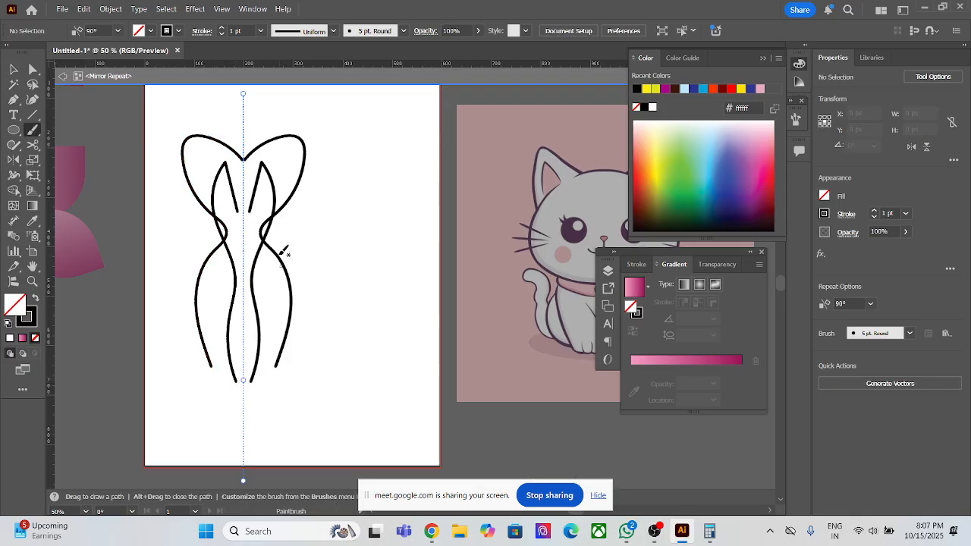
{"action": "mouse_move", "coordinate": [207, 119]}
{"action": "left_mouse_down"}
{"action": "mouse_move", "coordinate": [146, 152]}
{"action": "mouse_move", "coordinate": [166, 225]}
{"action": "mouse_move", "coordinate": [168, 409]}
{"action": "left_mouse_up"}
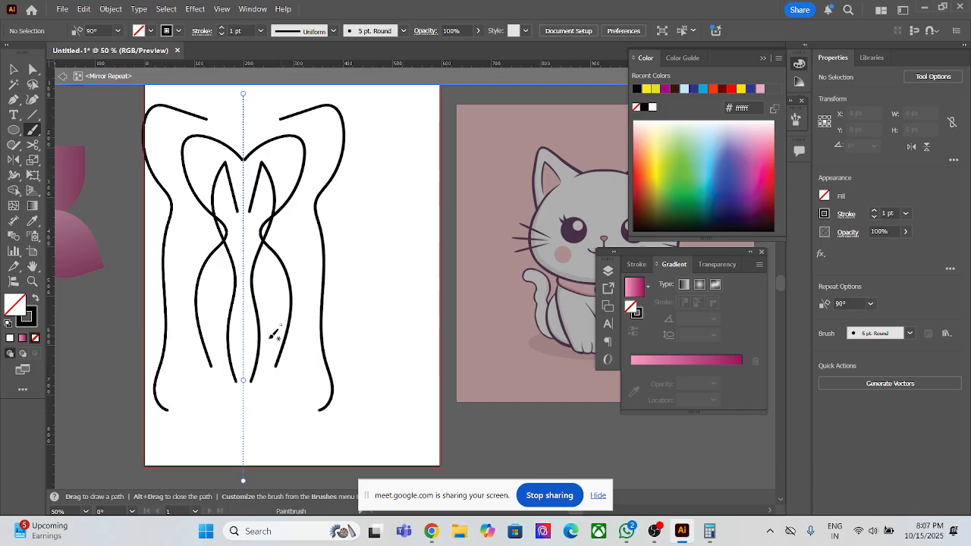
{"action": "key", "text": "ctrl+z"}
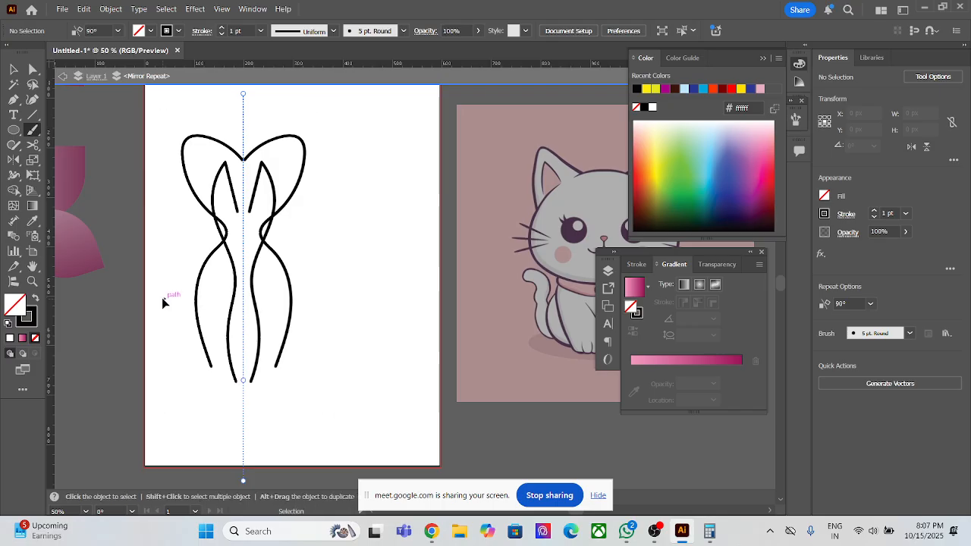
{"action": "key", "text": "ctrl+z"}
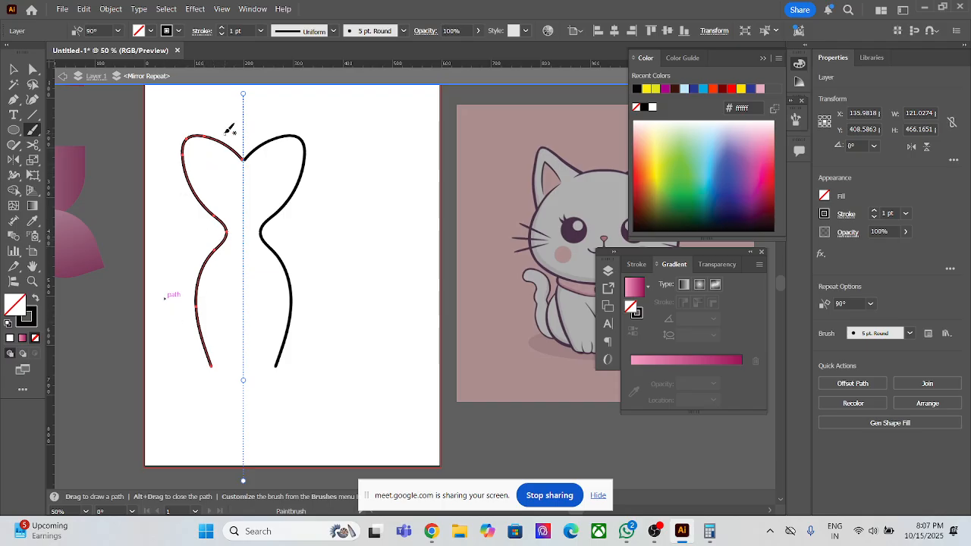
- Paint the left half of a head, a raised arm and a lower leg with foot onto the mirrored torso, using the Paintbrush
{"action": "mouse_move", "coordinate": [226, 110]}
{"action": "left_mouse_down"}
{"action": "mouse_move", "coordinate": [220, 128]}
{"action": "mouse_move", "coordinate": [232, 149]}
{"action": "left_mouse_up"}
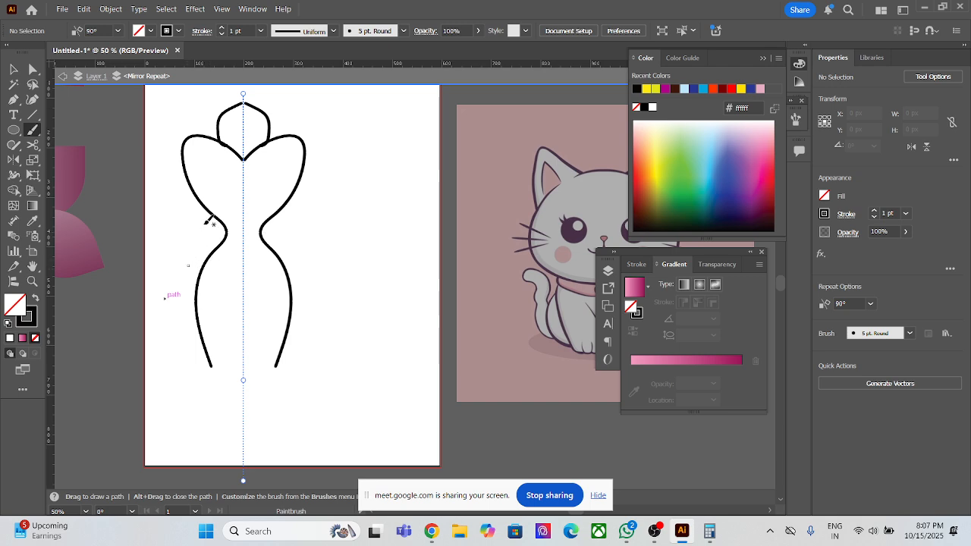
{"action": "mouse_move", "coordinate": [183, 170]}
{"action": "left_mouse_down"}
{"action": "mouse_move", "coordinate": [100, 110]}
{"action": "mouse_move", "coordinate": [112, 142]}
{"action": "mouse_move", "coordinate": [130, 141]}
{"action": "mouse_move", "coordinate": [191, 183]}
{"action": "left_mouse_up"}
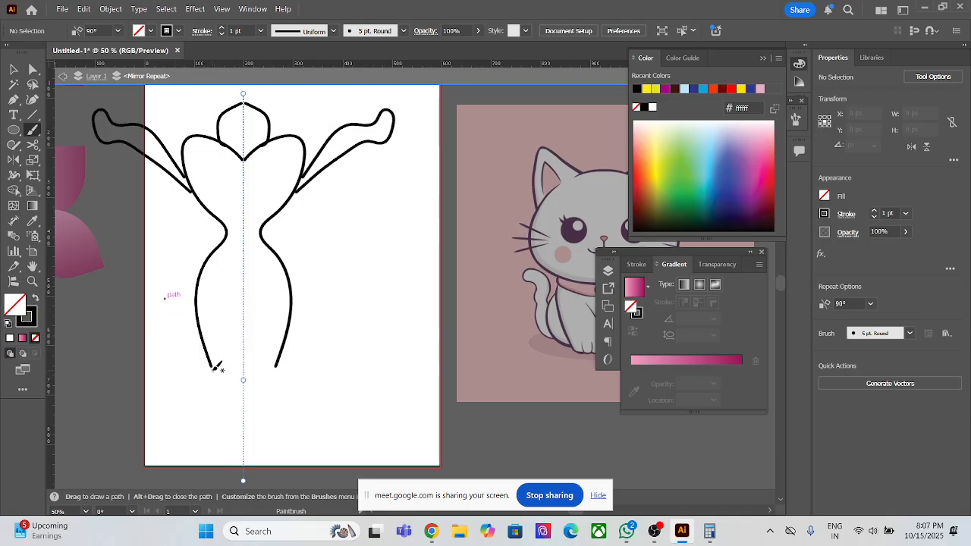
{"action": "mouse_move", "coordinate": [214, 366]}
{"action": "left_mouse_down"}
{"action": "mouse_move", "coordinate": [272, 368]}
{"action": "mouse_move", "coordinate": [228, 401]}
{"action": "mouse_move", "coordinate": [215, 439]}
{"action": "left_mouse_up"}
{"action": "left_click_drag", "start_coordinate": [237, 361], "coordinate": [227, 444]}
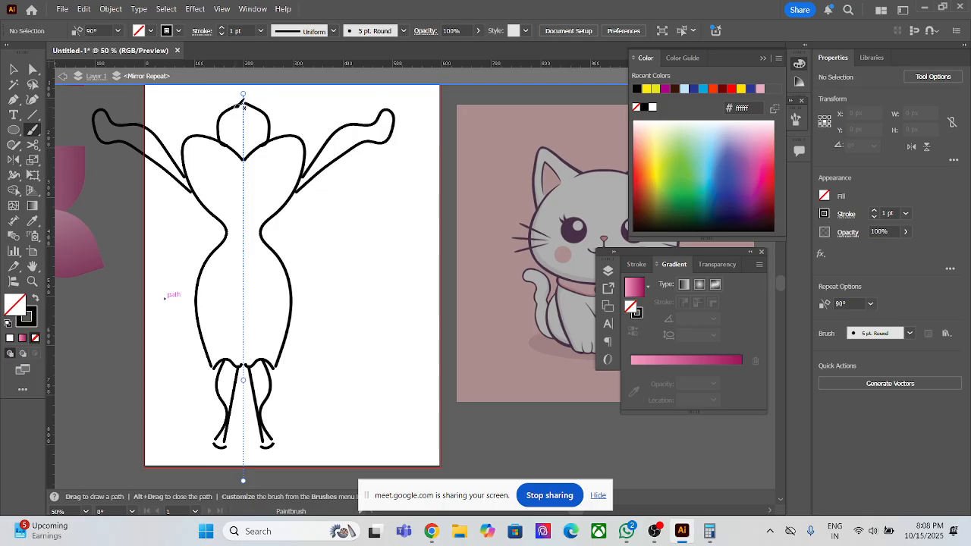
- Paint a wavy hair outline around the head's left half and a large two-lobed wing curve beside the body
{"action": "mouse_move", "coordinate": [240, 93]}
{"action": "left_mouse_down"}
{"action": "mouse_move", "coordinate": [201, 105]}
{"action": "mouse_move", "coordinate": [209, 135]}
{"action": "mouse_move", "coordinate": [237, 156]}
{"action": "left_mouse_up"}
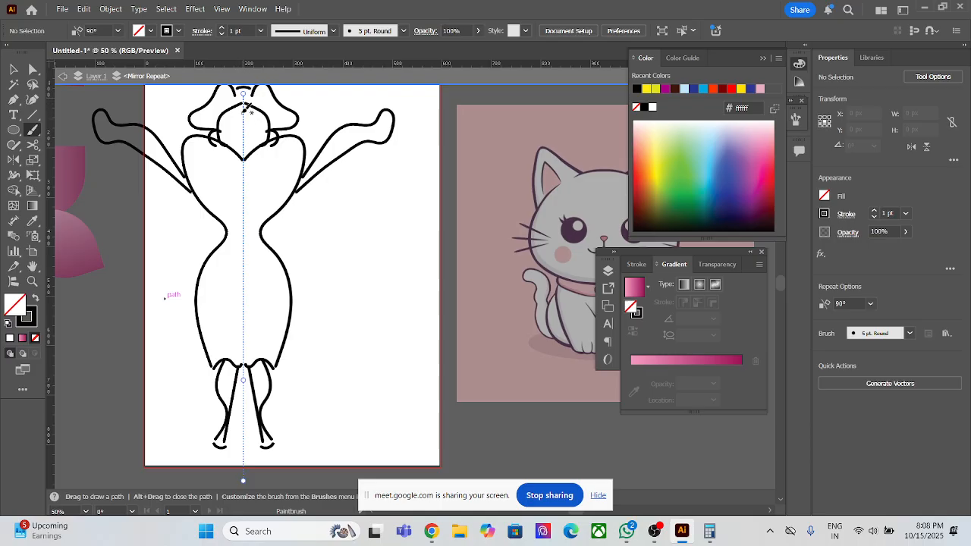
{"action": "mouse_move", "coordinate": [176, 224]}
{"action": "left_mouse_down"}
{"action": "mouse_move", "coordinate": [139, 202]}
{"action": "mouse_move", "coordinate": [160, 290]}
{"action": "mouse_move", "coordinate": [131, 392]}
{"action": "left_mouse_up"}
{"action": "left_click_drag", "start_coordinate": [186, 301], "coordinate": [185, 300]}
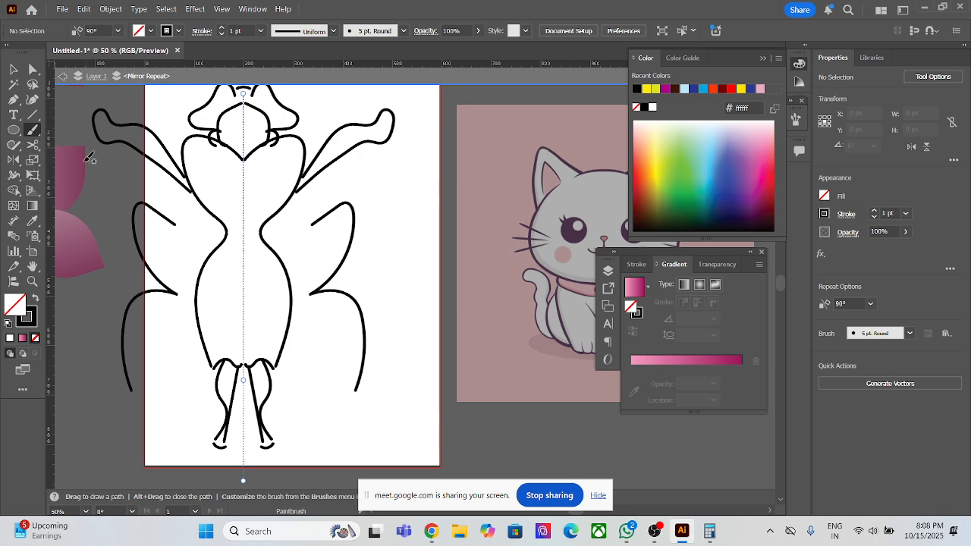
- Draw two thin freehand lines, one curved and one partly angular, over the figure's left wing with the Pencil tool
{"action": "left_click", "coordinate": [12, 145]}
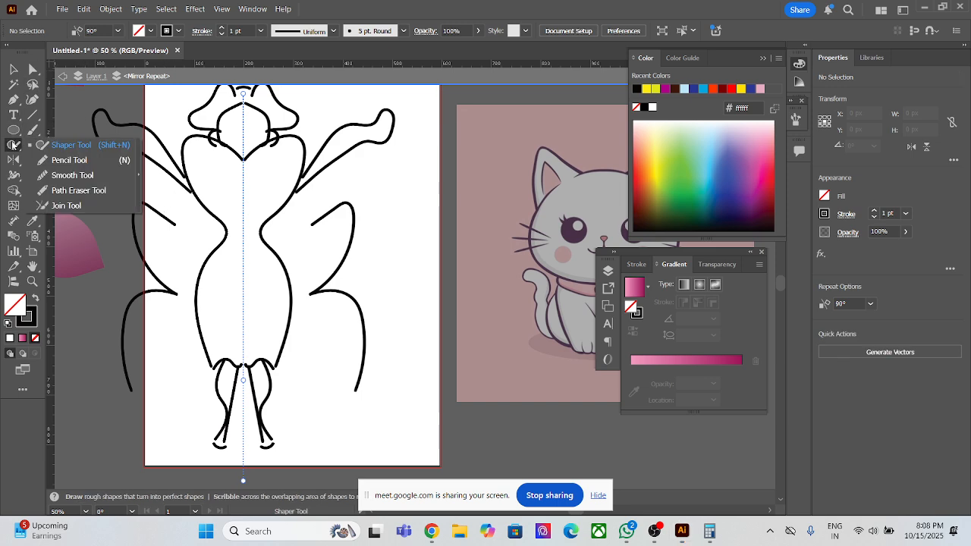
{"action": "left_click", "coordinate": [68, 160]}
{"action": "left_click_drag", "start_coordinate": [108, 199], "coordinate": [140, 369]}
{"action": "mouse_move", "coordinate": [155, 328]}
{"action": "left_mouse_down"}
{"action": "mouse_move", "coordinate": [175, 258]}
{"action": "mouse_move", "coordinate": [131, 233]}
{"action": "mouse_move", "coordinate": [135, 186]}
{"action": "mouse_move", "coordinate": [91, 163]}
{"action": "left_mouse_up"}
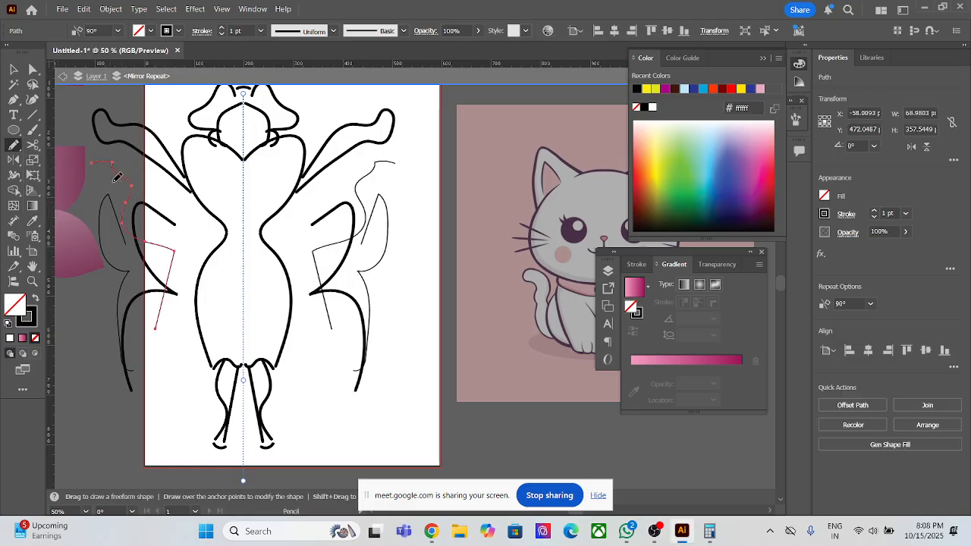
- Draw an ellipse about 158 by 192 px over the lower left wing, swap its fill and stroke for solid black, and deselect it
{"action": "left_click", "coordinate": [13, 130]}
{"action": "left_click", "coordinate": [61, 159]}
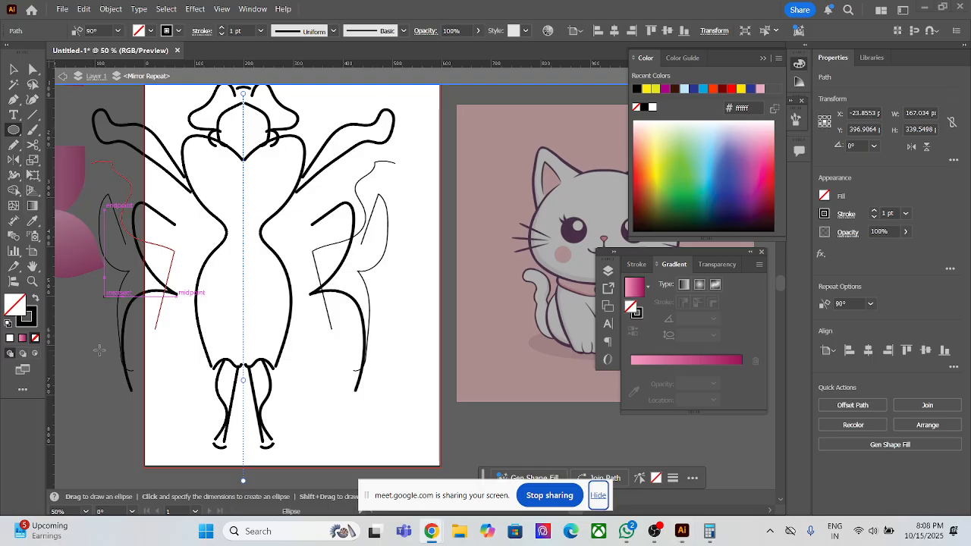
{"action": "mouse_move", "coordinate": [79, 294]}
{"action": "left_mouse_down"}
{"action": "mouse_move", "coordinate": [156, 332]}
{"action": "mouse_move", "coordinate": [158, 388]}
{"action": "left_mouse_up"}
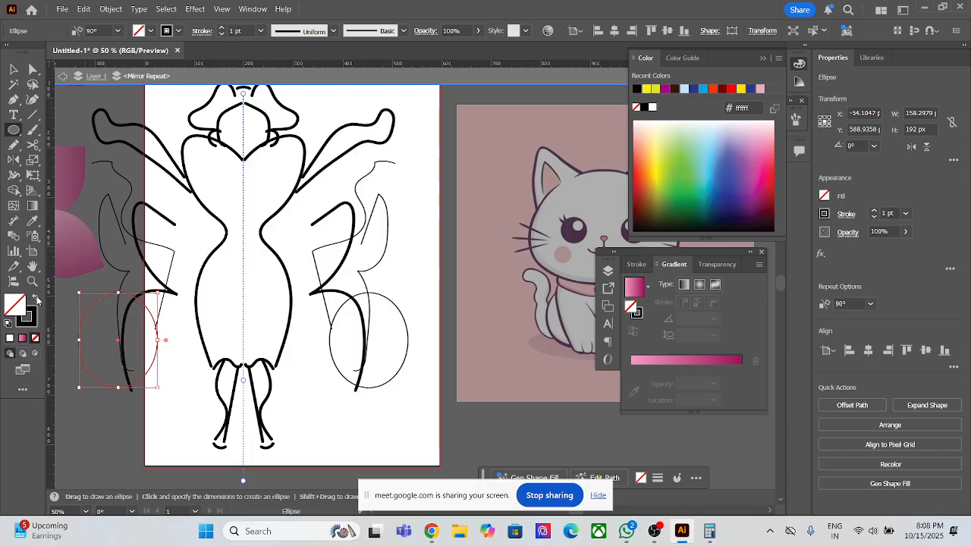
{"action": "left_click", "coordinate": [35, 299]}
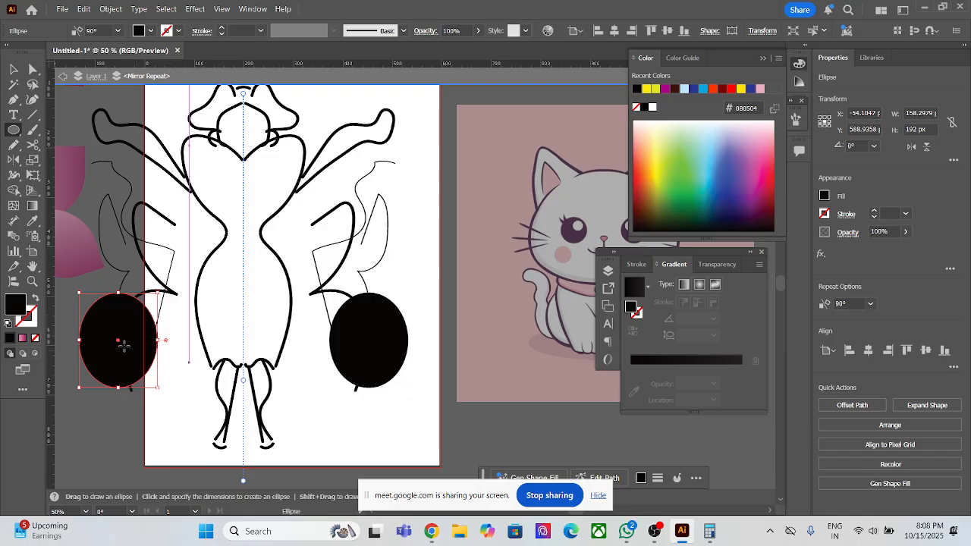
{"action": "left_click", "coordinate": [12, 71]}
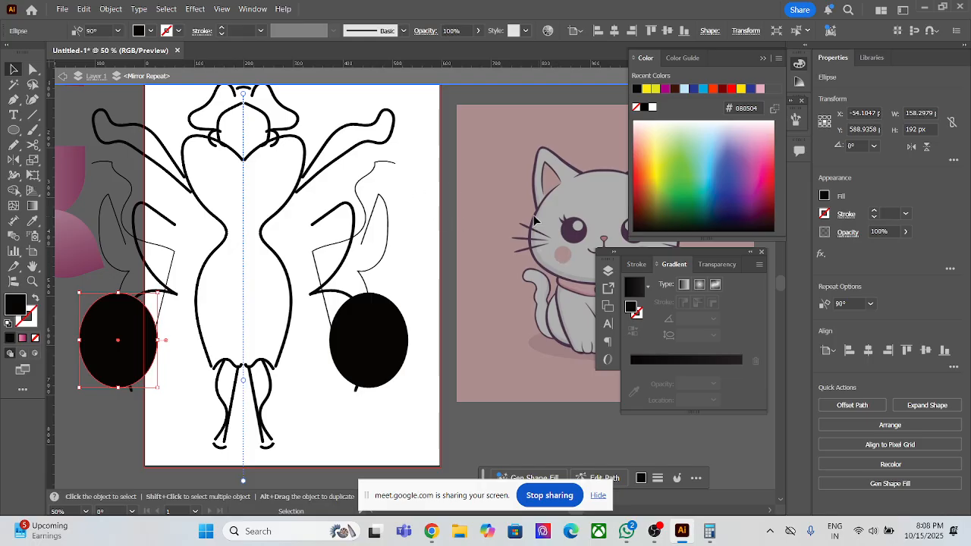
{"action": "left_click", "coordinate": [496, 199]}
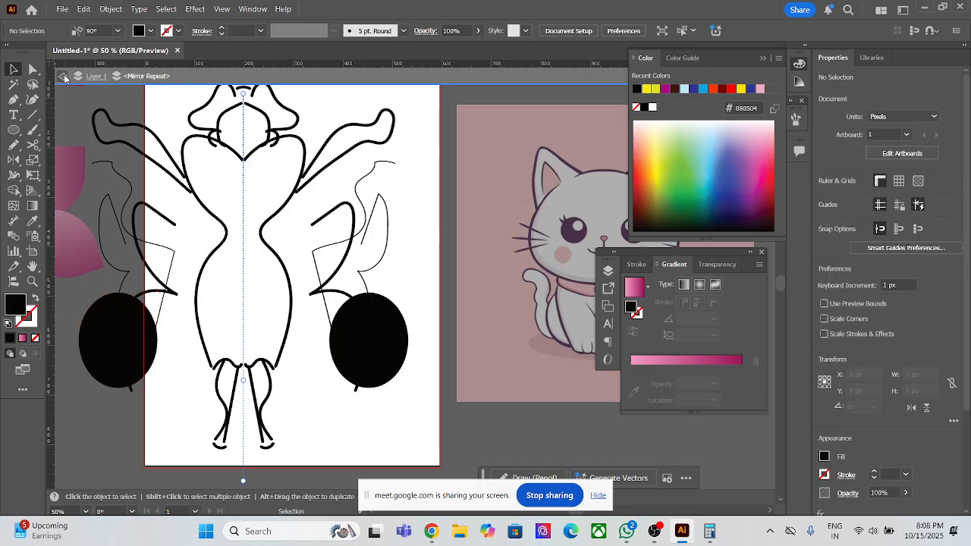
- Exit the mirror repeat's isolation mode and delete the mirrored line drawing from the artboard
{"action": "left_click", "coordinate": [62, 76]}
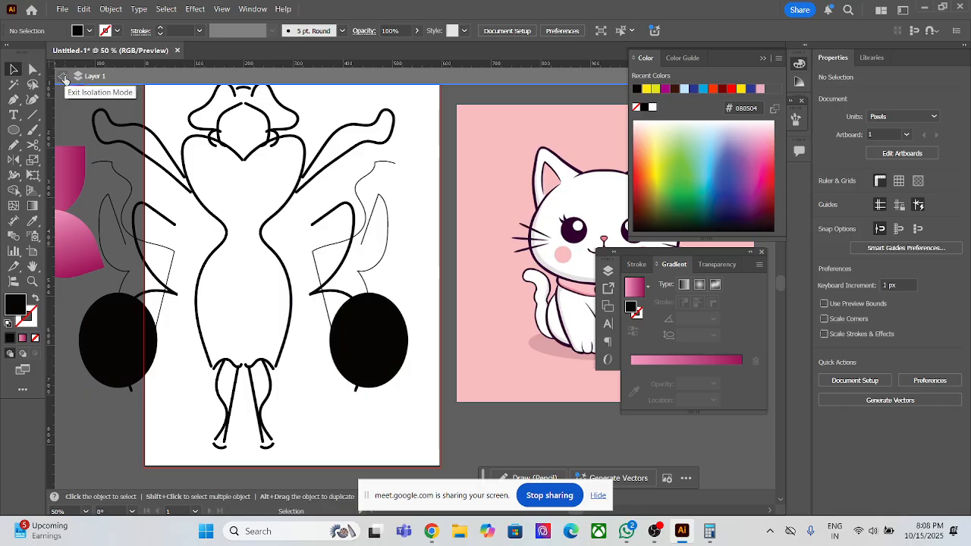
{"action": "key", "text": "Escape"}
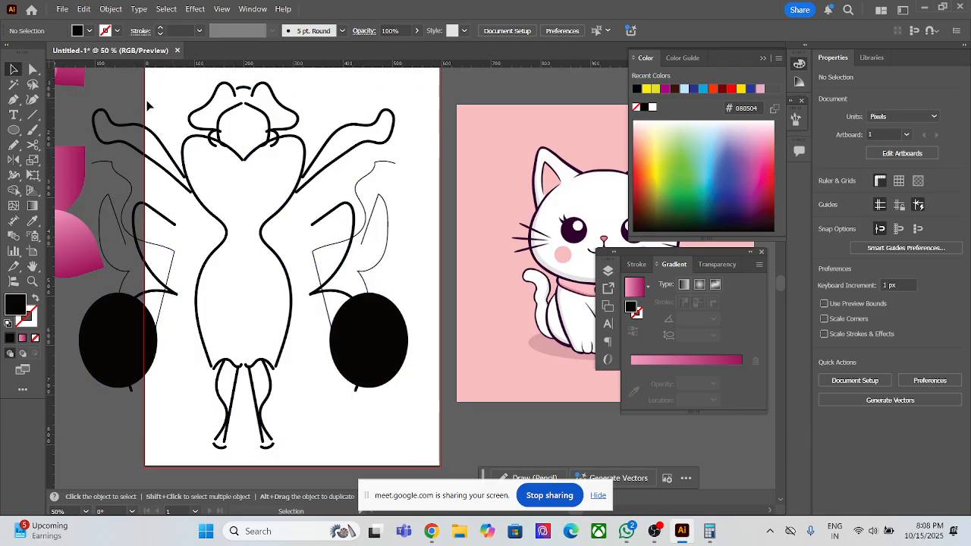
{"action": "left_click_drag", "start_coordinate": [109, 97], "coordinate": [390, 401]}
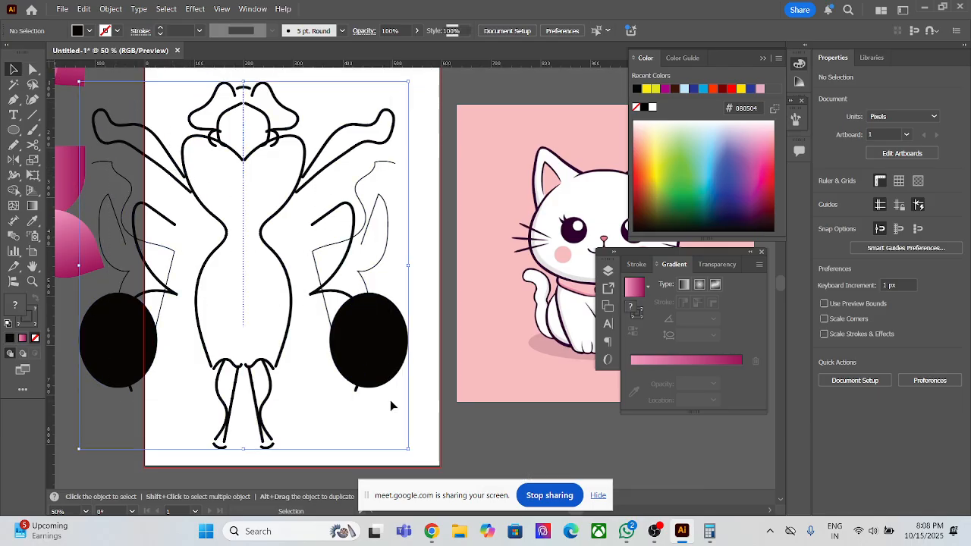
{"action": "key", "text": "Delete"}
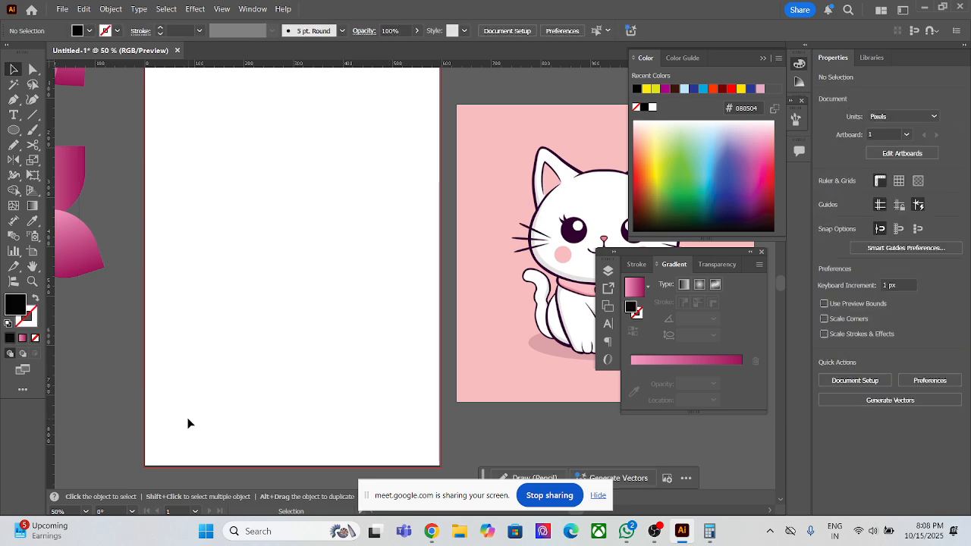
- Move the cat reference image onto the artboard, aligned with its side edges
{"action": "scroll", "coordinate": [190, 283], "scroll_direction": "down", "scroll_amount": 2}
{"action": "left_click_drag", "start_coordinate": [379, 287], "coordinate": [223, 286]}
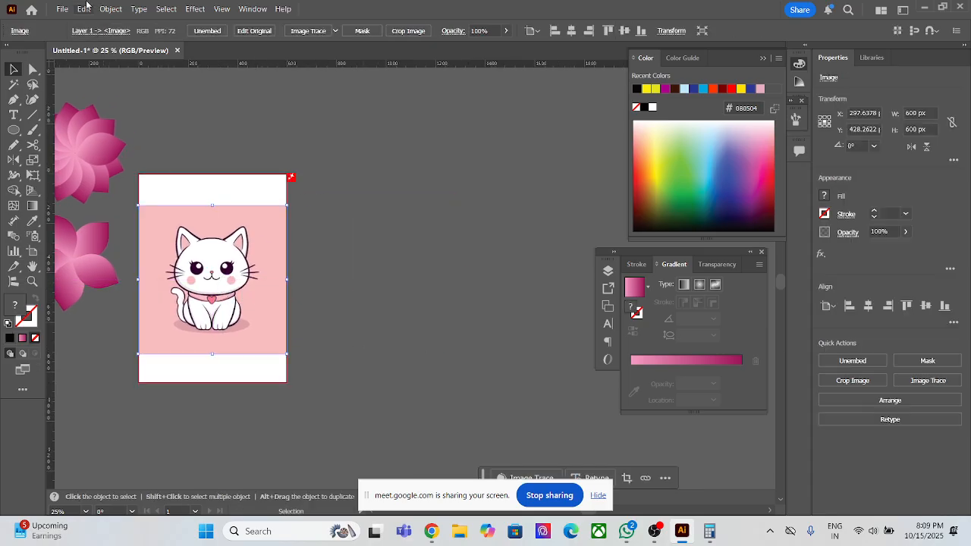
{"action": "left_click", "coordinate": [110, 9]}
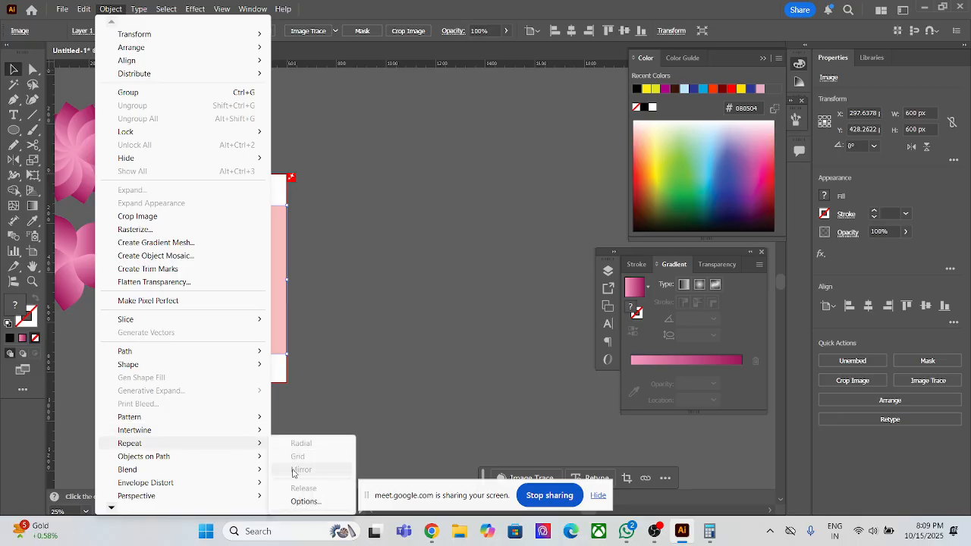
{"action": "left_click", "coordinate": [367, 420]}
{"action": "left_click", "coordinate": [366, 419]}
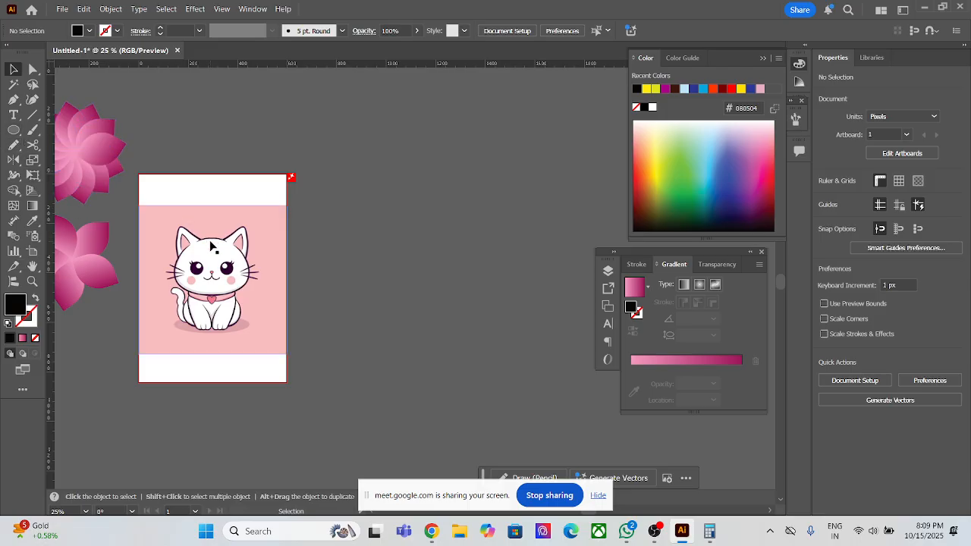
- Place a vertical guide through the middle of the cat's face at about X 298 px
{"action": "scroll", "coordinate": [211, 247], "scroll_direction": "up", "scroll_amount": 3}
{"action": "scroll", "coordinate": [180, 247], "scroll_direction": "down", "scroll_amount": 3}
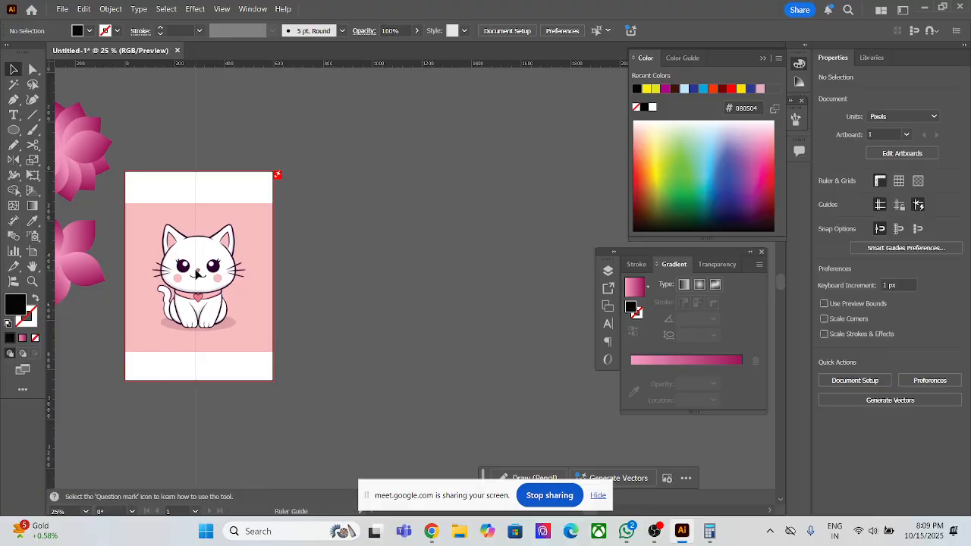
{"action": "left_click", "coordinate": [200, 274]}
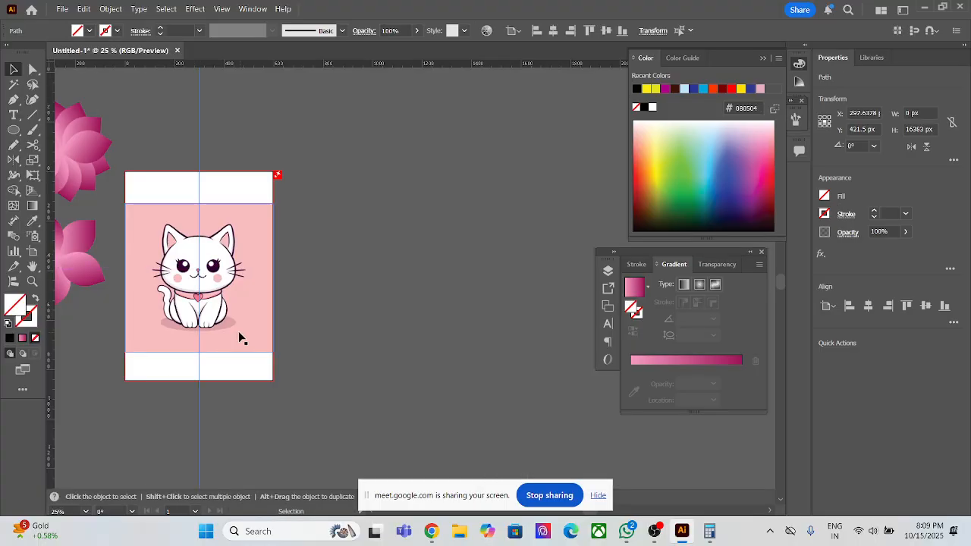
- Draw a short Pen path from the guide along the top of the cat's head and give it a 3 pt black stroke
{"action": "left_click", "coordinate": [14, 99]}
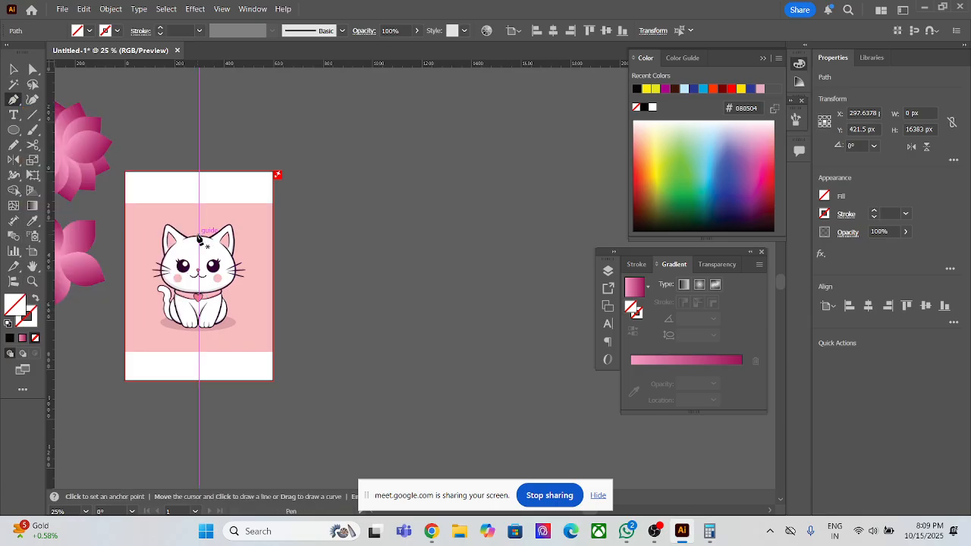
{"action": "left_click", "coordinate": [198, 239]}
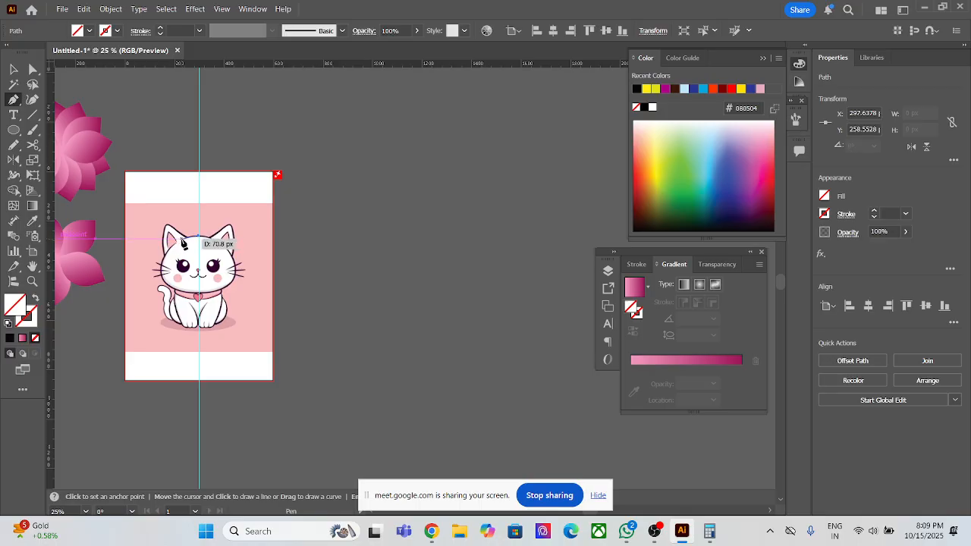
{"action": "left_click", "coordinate": [184, 239]}
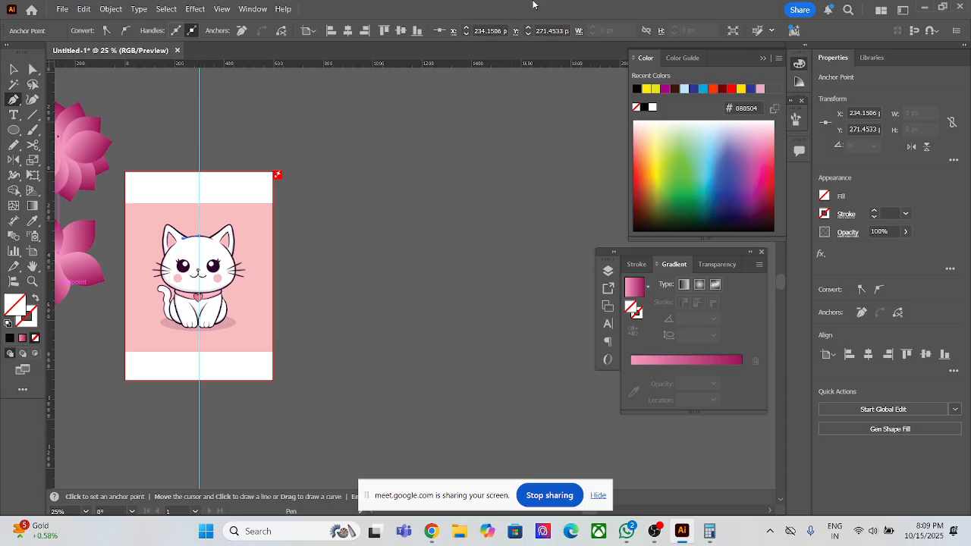
{"action": "left_click", "coordinate": [886, 213]}
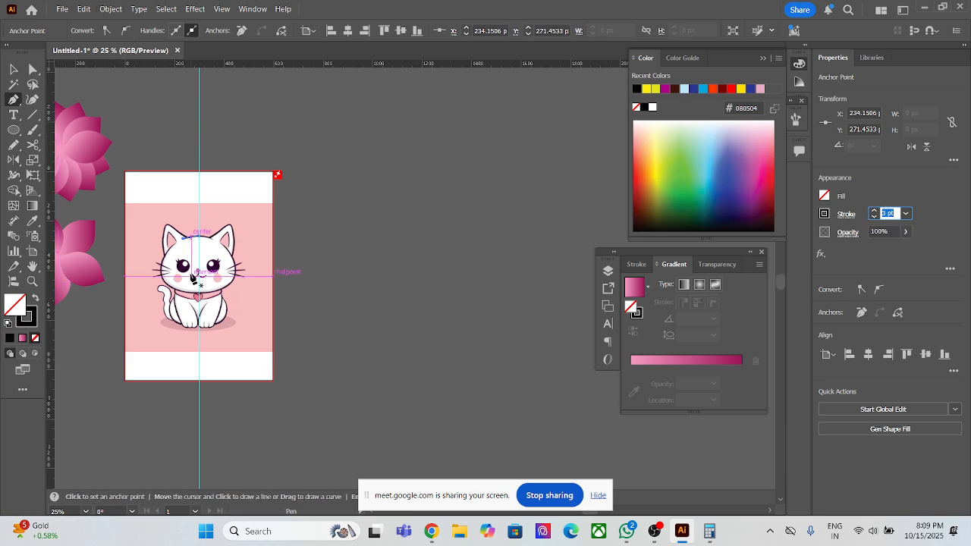
{"action": "scroll", "coordinate": [190, 271], "scroll_direction": "up", "scroll_amount": 3}
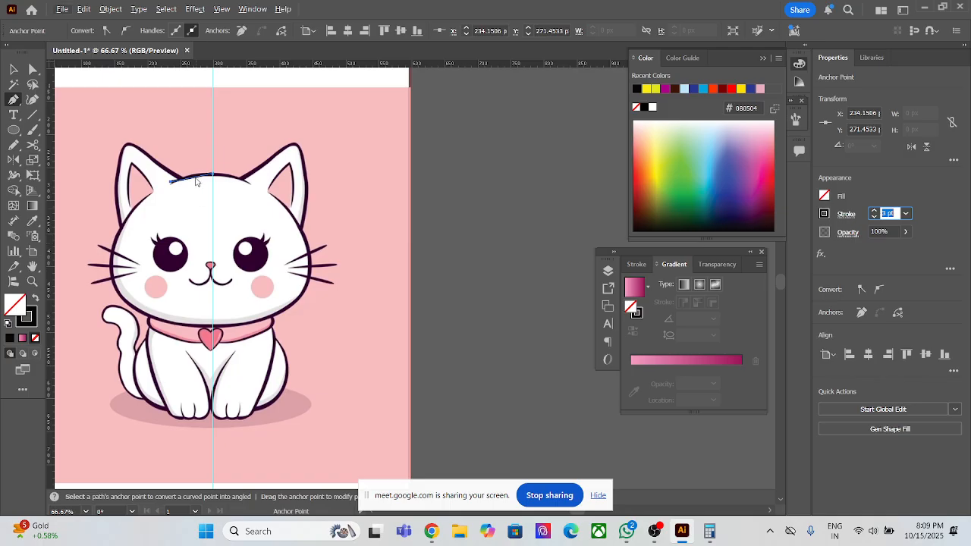
{"action": "scroll", "coordinate": [304, 227], "scroll_direction": "down", "scroll_amount": 3}
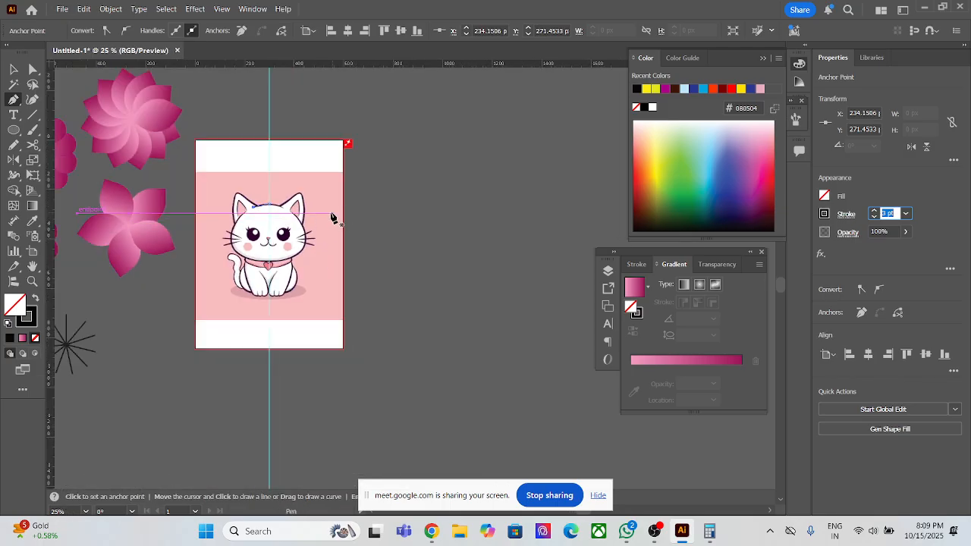
- Select the cat reference image and lock it
{"action": "left_click", "coordinate": [13, 70]}
{"action": "left_click", "coordinate": [330, 230]}
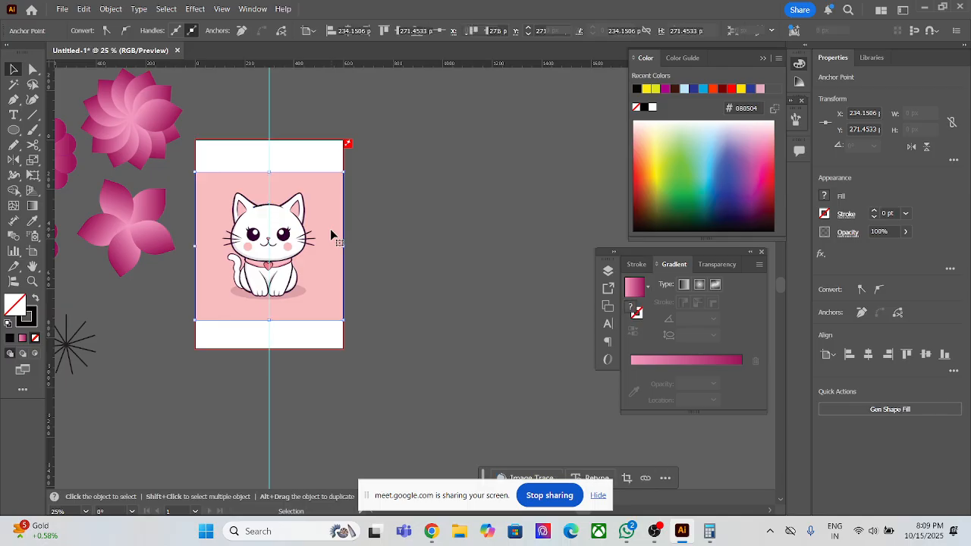
{"action": "key", "text": "ctrl+shift+a"}
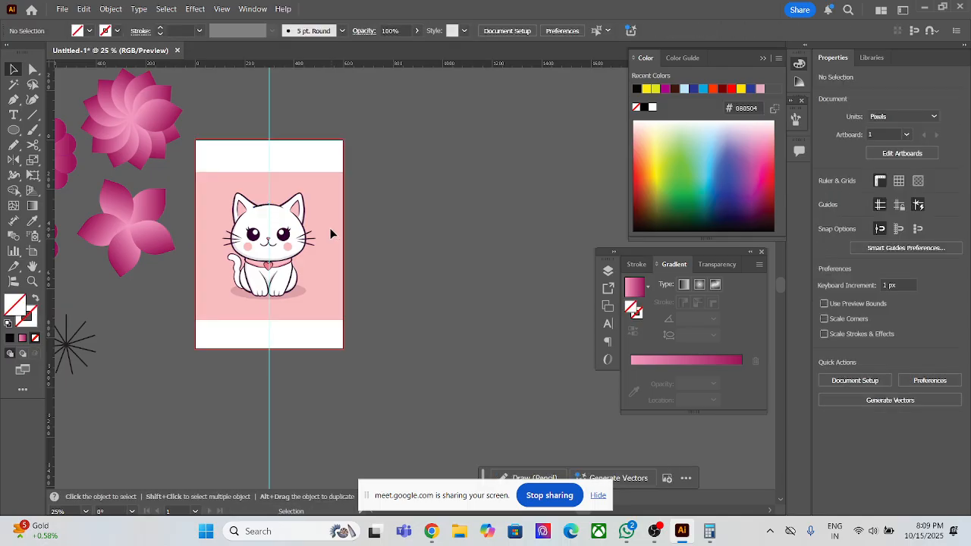
- Apply a Mirror repeat to the short path on top of the cat's head
{"action": "left_click", "coordinate": [262, 207]}
{"action": "scroll", "coordinate": [261, 210], "scroll_direction": "up", "scroll_amount": 1}
{"action": "scroll", "coordinate": [260, 209], "scroll_direction": "up", "scroll_amount": 2}
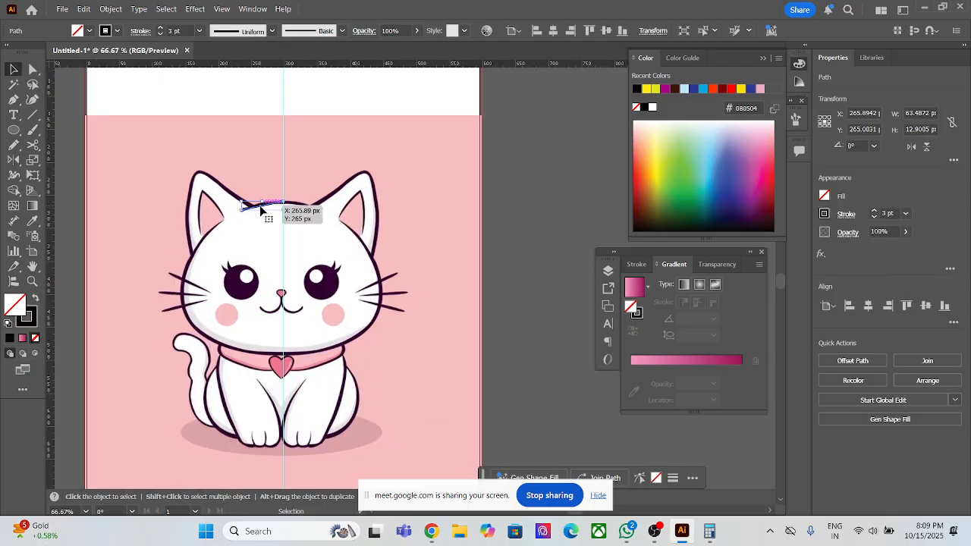
{"action": "left_click", "coordinate": [118, 12]}
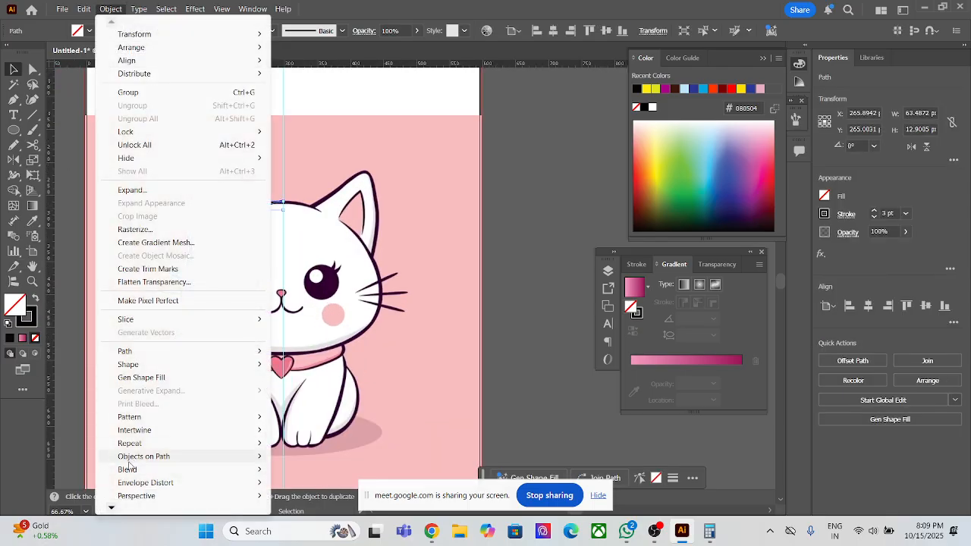
{"action": "mouse_move", "coordinate": [208, 444]}
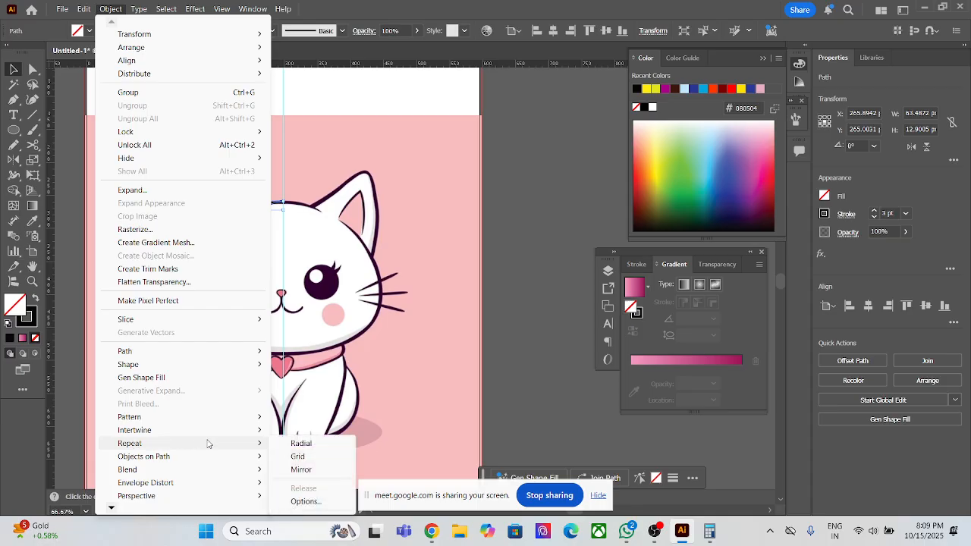
{"action": "left_click", "coordinate": [300, 469]}
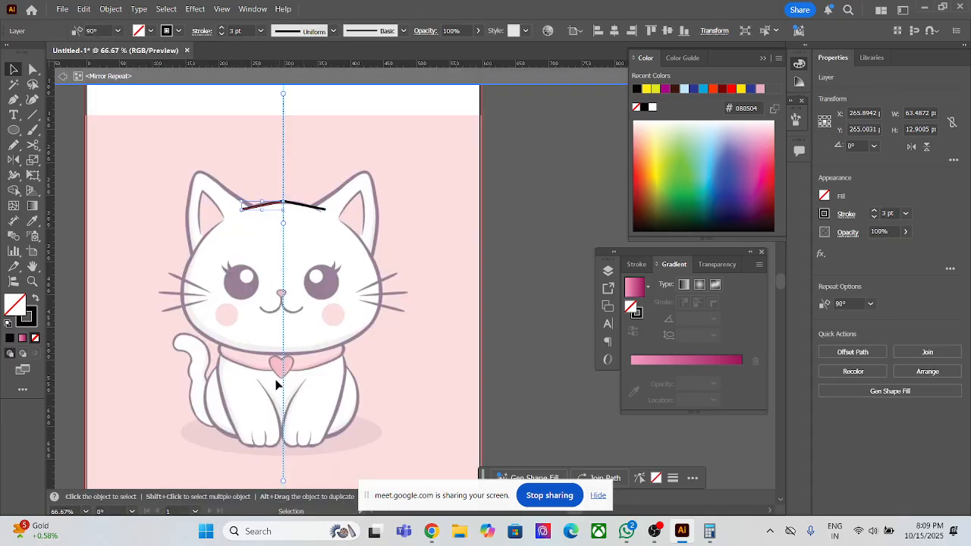
- Trace the cat's left ear, cheek and chin down to the mirror axis with the Pen tool inside the mirror repeat
{"action": "left_click", "coordinate": [242, 209]}
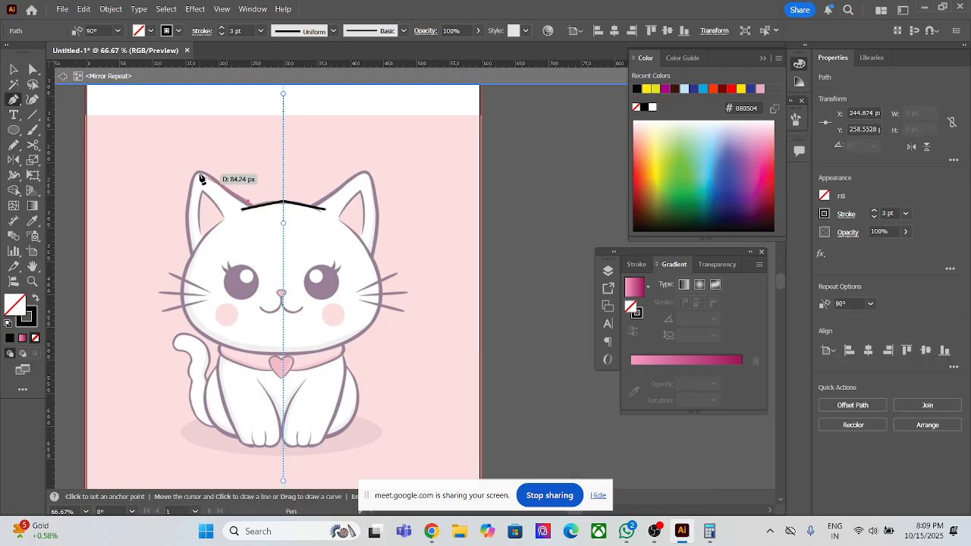
{"action": "left_click_drag", "start_coordinate": [181, 171], "coordinate": [181, 168]}
{"action": "left_click_drag", "start_coordinate": [191, 256], "coordinate": [195, 272]}
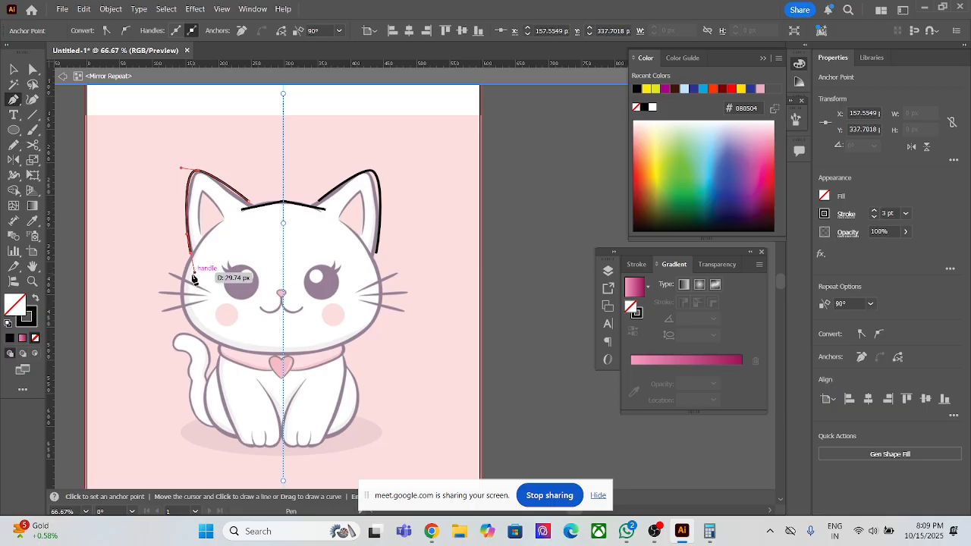
{"action": "scroll", "coordinate": [184, 294], "scroll_direction": "down", "scroll_amount": 1}
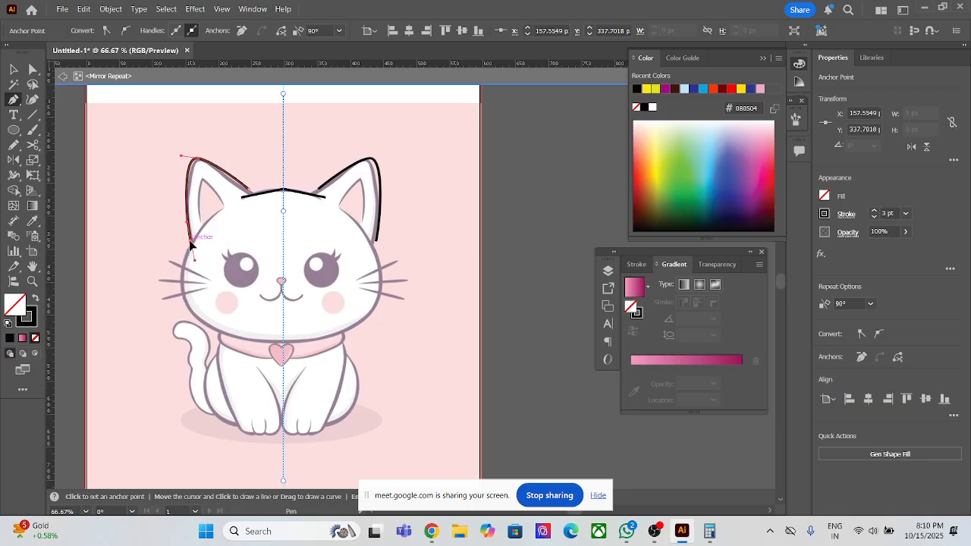
{"action": "left_click_drag", "start_coordinate": [284, 342], "coordinate": [421, 332]}
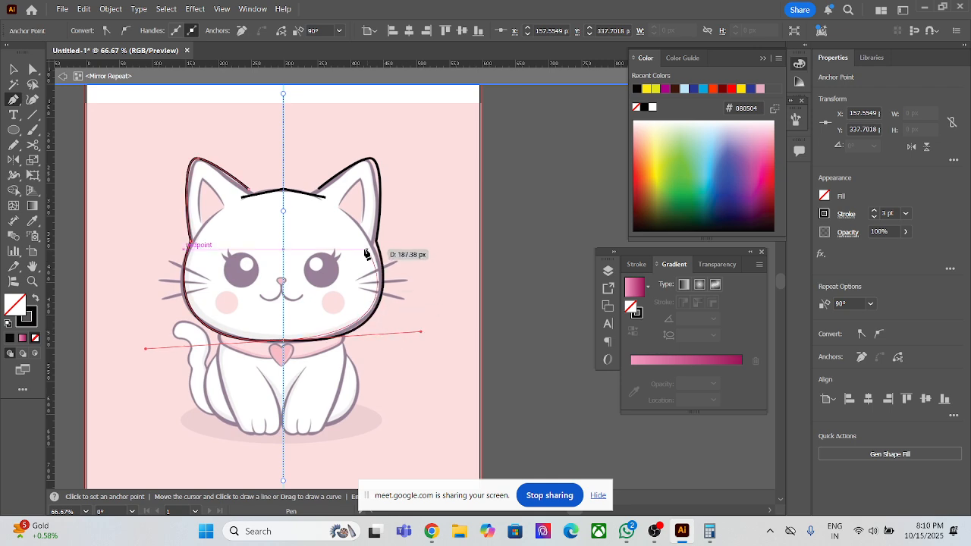
- Continue the Pen path from the chin to outline the left half of the heart pendant, ending at its lower tip
{"action": "left_click", "coordinate": [285, 345]}
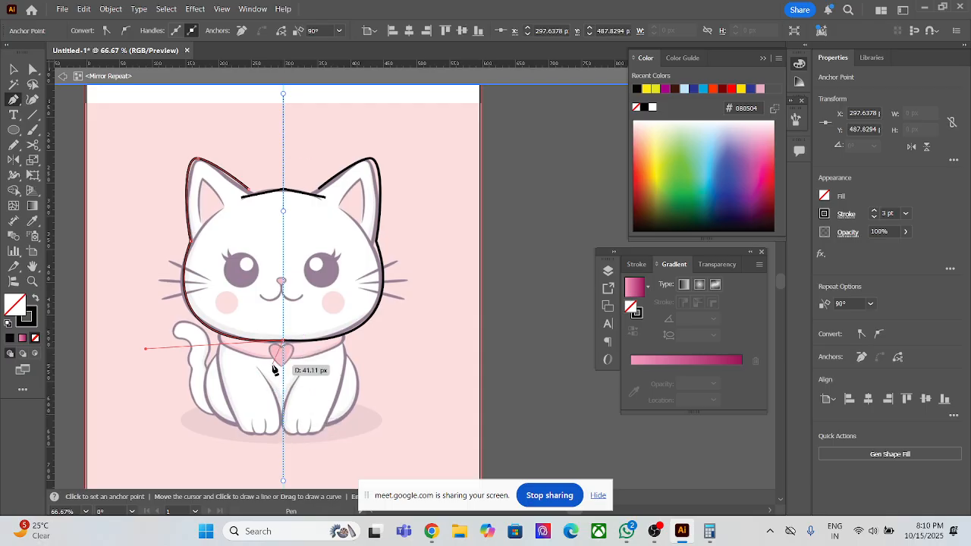
{"action": "left_click", "coordinate": [282, 349]}
{"action": "left_click", "coordinate": [281, 355]}
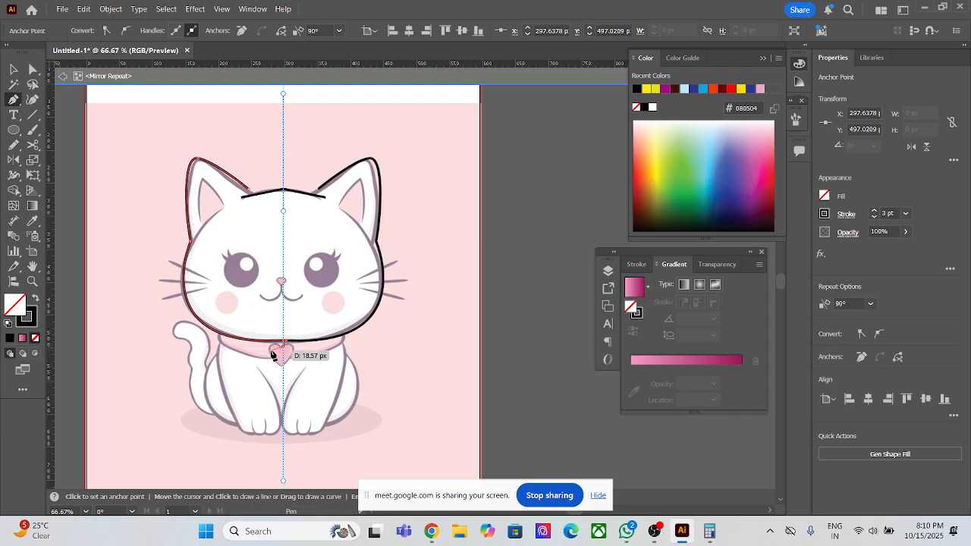
{"action": "left_click", "coordinate": [286, 371]}
{"action": "left_click_drag", "start_coordinate": [287, 373], "coordinate": [313, 395]}
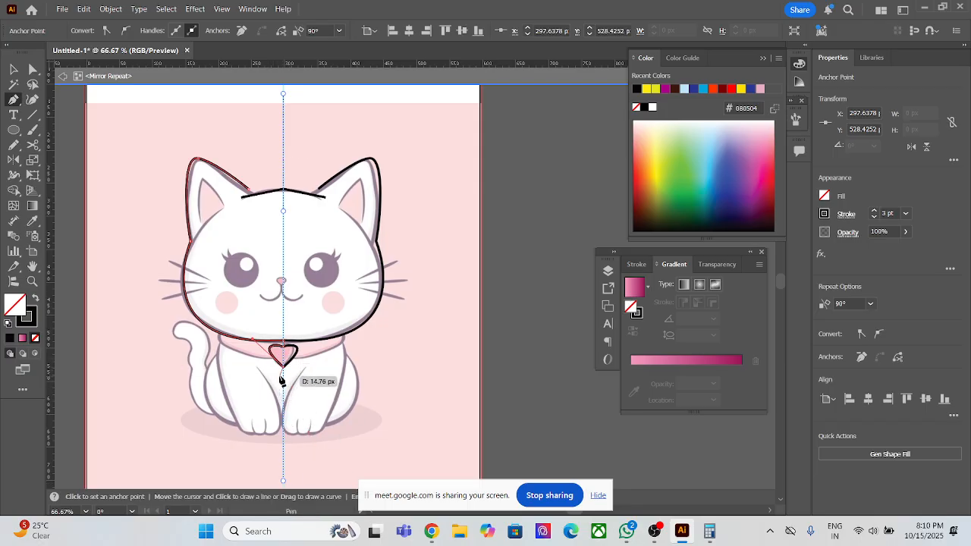
- Finish the traced path and exit the mirror repeat's isolation mode
{"action": "key", "text": "ctrl"}
{"action": "left_click", "coordinate": [11, 67]}
{"action": "scroll", "coordinate": [235, 258], "scroll_direction": "down", "scroll_amount": 3}
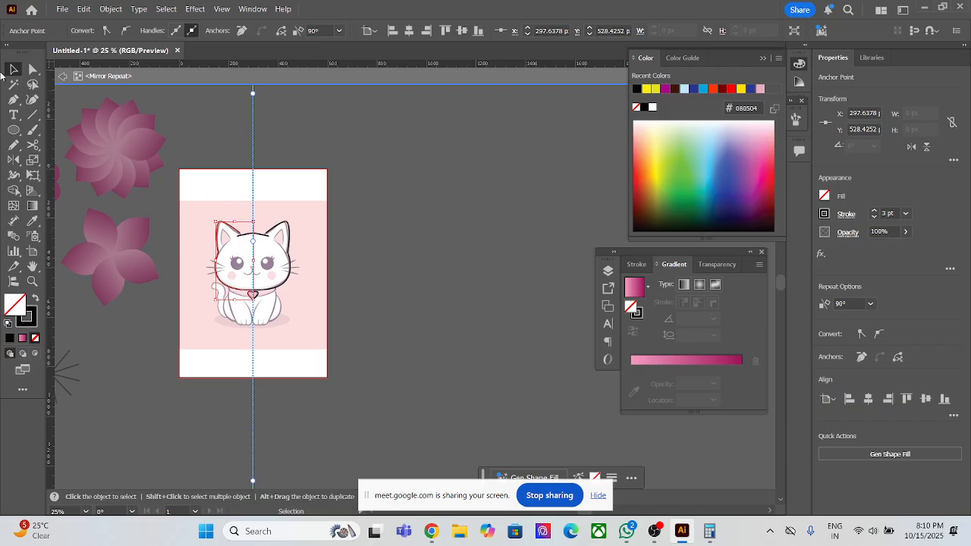
{"action": "right_click", "coordinate": [258, 271]}
{"action": "mouse_move", "coordinate": [375, 444]}
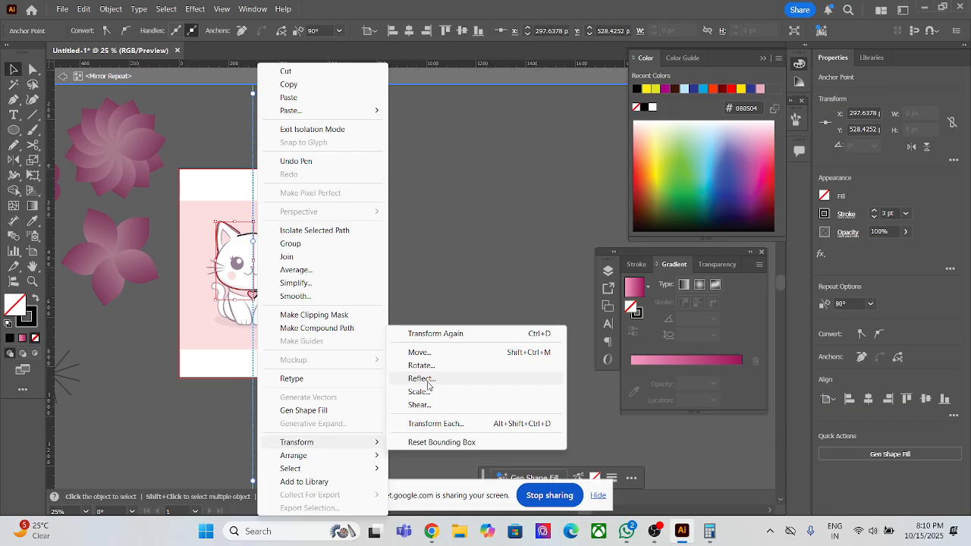
{"action": "left_click", "coordinate": [12, 78]}
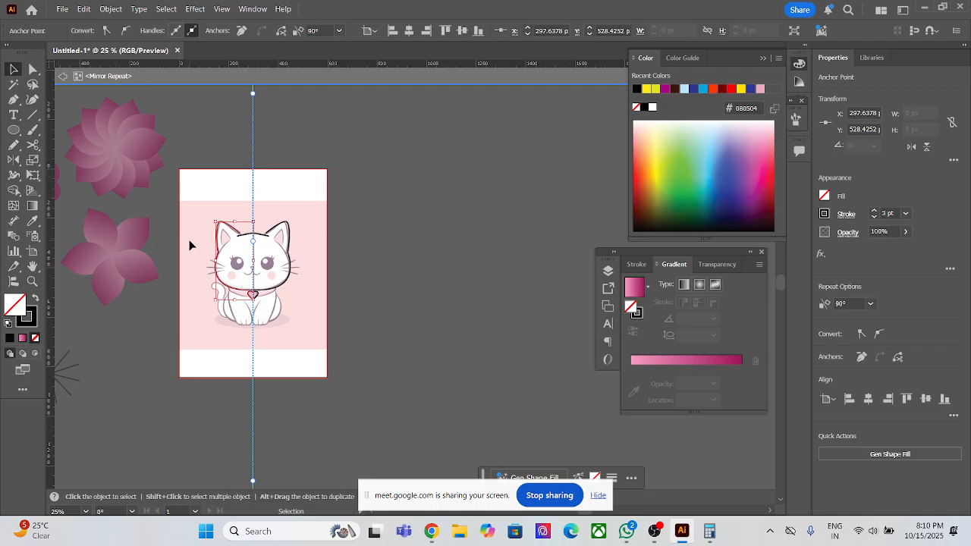
{"action": "double_click", "coordinate": [377, 186]}
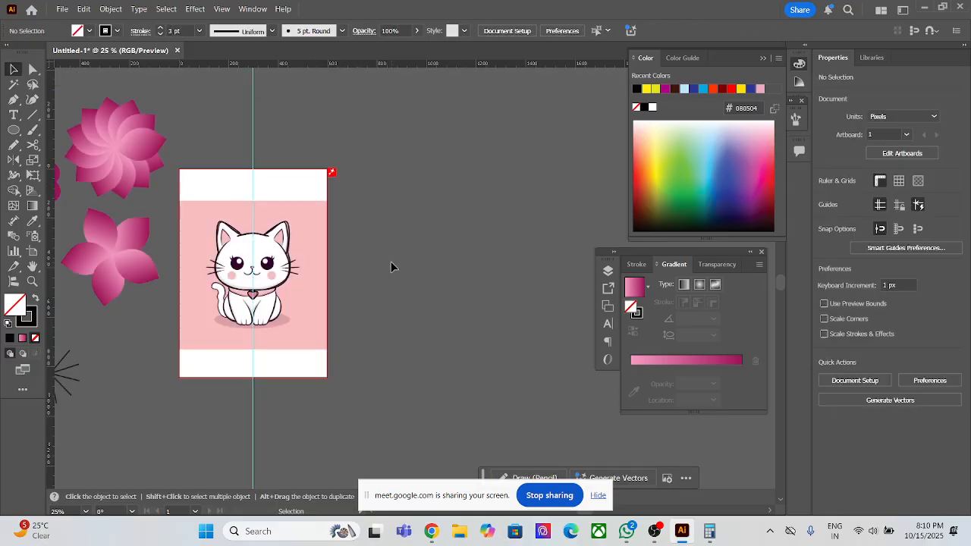
{"action": "scroll", "coordinate": [391, 263], "scroll_direction": "down", "scroll_amount": 3}
{"action": "scroll", "coordinate": [391, 264], "scroll_direction": "up", "scroll_amount": 5}
{"action": "left_click_drag", "start_coordinate": [186, 220], "coordinate": [297, 235]}
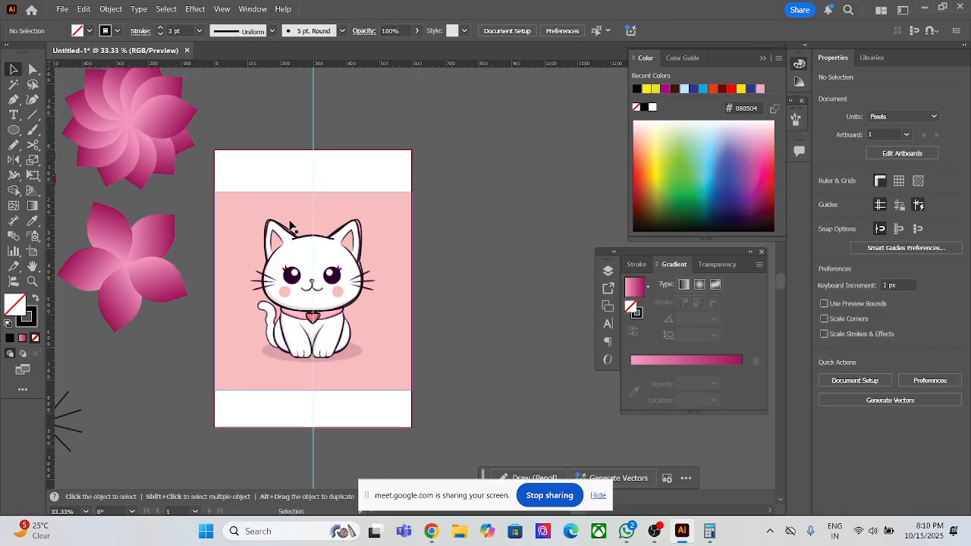
{"action": "left_click", "coordinate": [314, 135]}
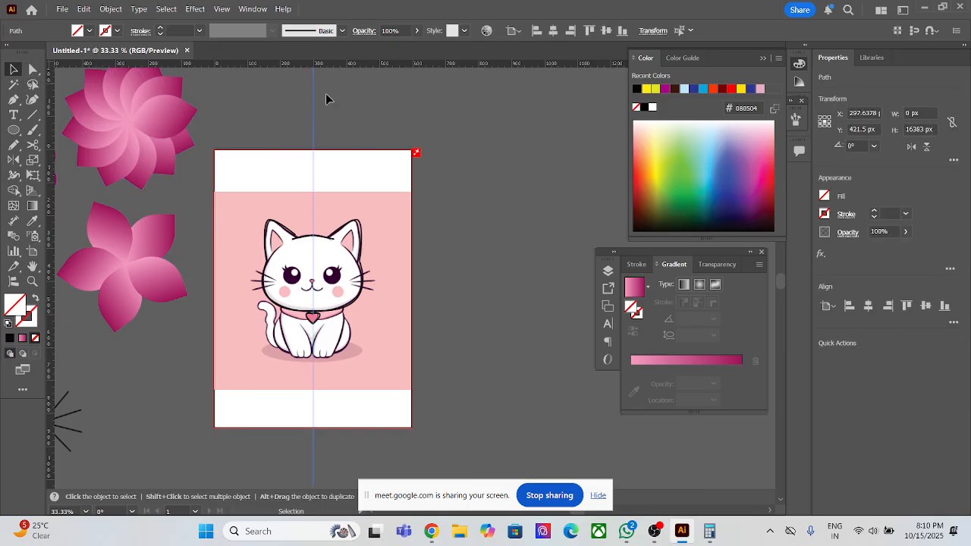
{"action": "left_click", "coordinate": [371, 138]}
{"action": "key", "text": "ctrl+z"}
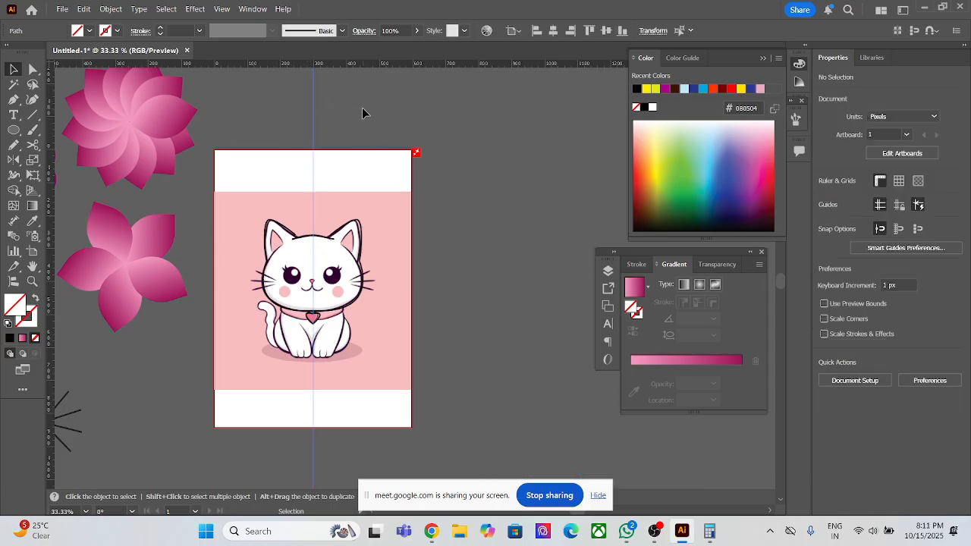
- Delete the pink cat reference image from the artboard and select the traced mirror-repeat outline
{"action": "left_click", "coordinate": [362, 113]}
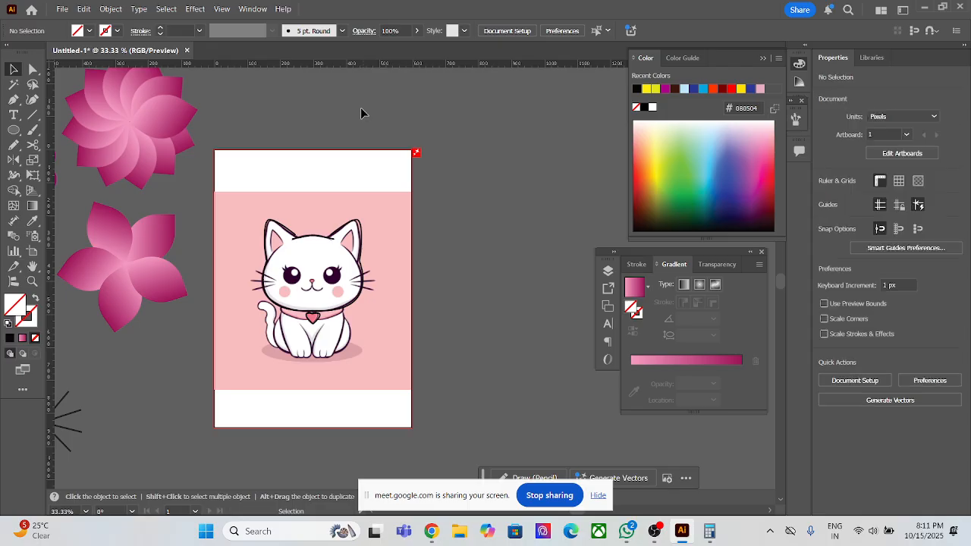
{"action": "mouse_move", "coordinate": [338, 237]}
{"action": "left_mouse_down"}
{"action": "mouse_move", "coordinate": [435, 273]}
{"action": "mouse_move", "coordinate": [404, 297]}
{"action": "mouse_move", "coordinate": [607, 237]}
{"action": "mouse_move", "coordinate": [340, 203]}
{"action": "mouse_move", "coordinate": [340, 257]}
{"action": "mouse_move", "coordinate": [343, 247]}
{"action": "left_mouse_up"}
{"action": "left_click_drag", "start_coordinate": [379, 286], "coordinate": [479, 270]}
{"action": "key", "text": "Delete"}
{"action": "left_click_drag", "start_coordinate": [246, 209], "coordinate": [403, 403]}
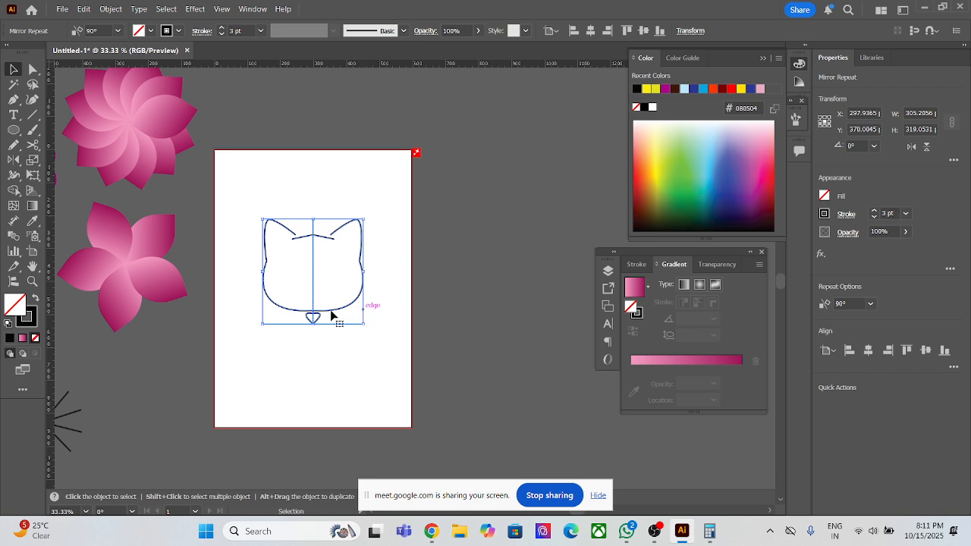
- Paint two long freehand curved strokes beside the cat outline with the Paintbrush tool
{"action": "left_click", "coordinate": [33, 130]}
{"action": "mouse_move", "coordinate": [267, 271]}
{"action": "left_mouse_down"}
{"action": "mouse_move", "coordinate": [228, 323]}
{"action": "mouse_move", "coordinate": [265, 385]}
{"action": "left_mouse_up"}
{"action": "mouse_move", "coordinate": [248, 207]}
{"action": "left_mouse_down"}
{"action": "mouse_move", "coordinate": [232, 175]}
{"action": "mouse_move", "coordinate": [221, 289]}
{"action": "mouse_move", "coordinate": [280, 446]}
{"action": "left_mouse_up"}
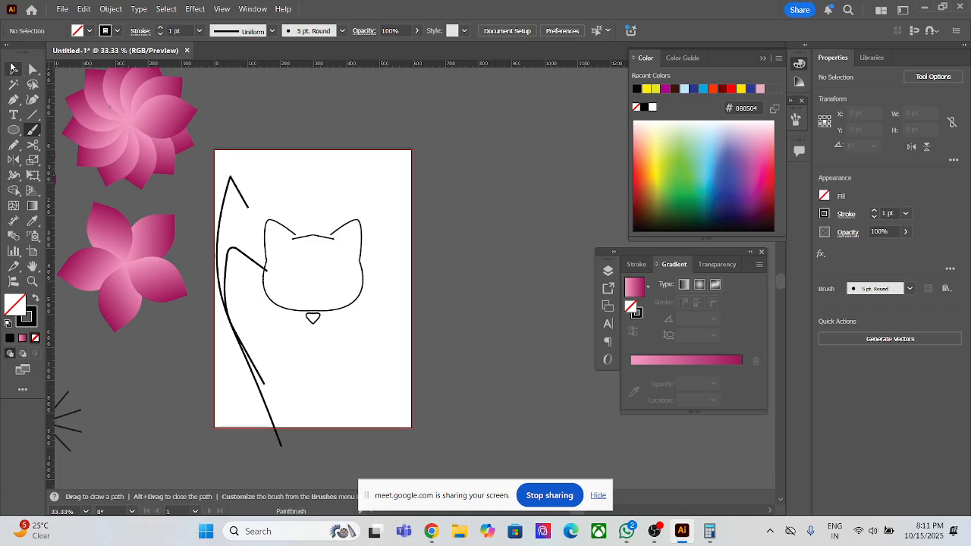
- Delete the cat outline together with the brush strokes to clear the artboard
{"action": "left_click", "coordinate": [13, 68]}
{"action": "mouse_move", "coordinate": [213, 155]}
{"action": "left_mouse_down"}
{"action": "mouse_move", "coordinate": [322, 322]}
{"action": "mouse_move", "coordinate": [366, 447]}
{"action": "left_mouse_up"}
{"action": "key", "text": "Delete"}
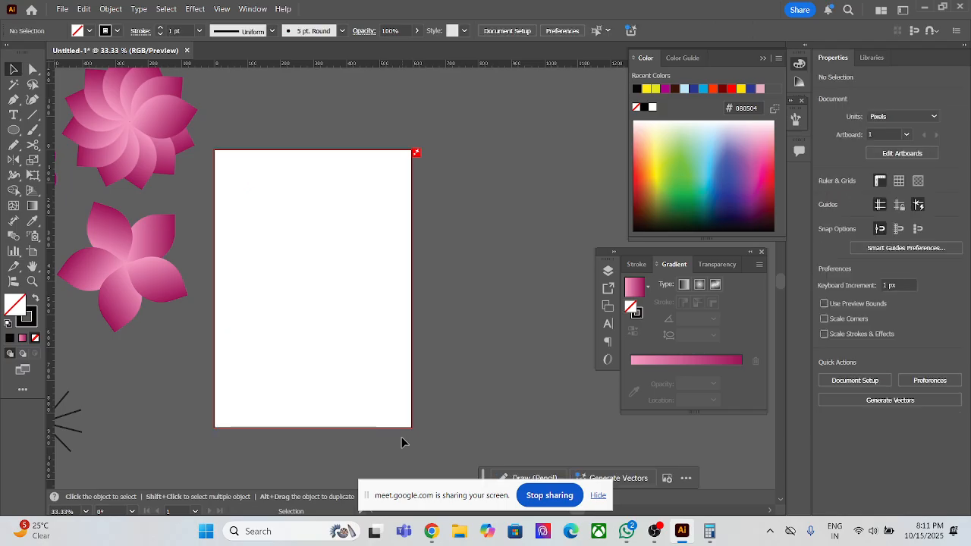
- Detach the Scale, Shear and Reshape tool group as a floating toolbar and place it beside the artboard
{"action": "scroll", "coordinate": [285, 356], "scroll_direction": "up", "scroll_amount": 1}
{"action": "left_click_drag", "start_coordinate": [324, 221], "coordinate": [328, 278]}
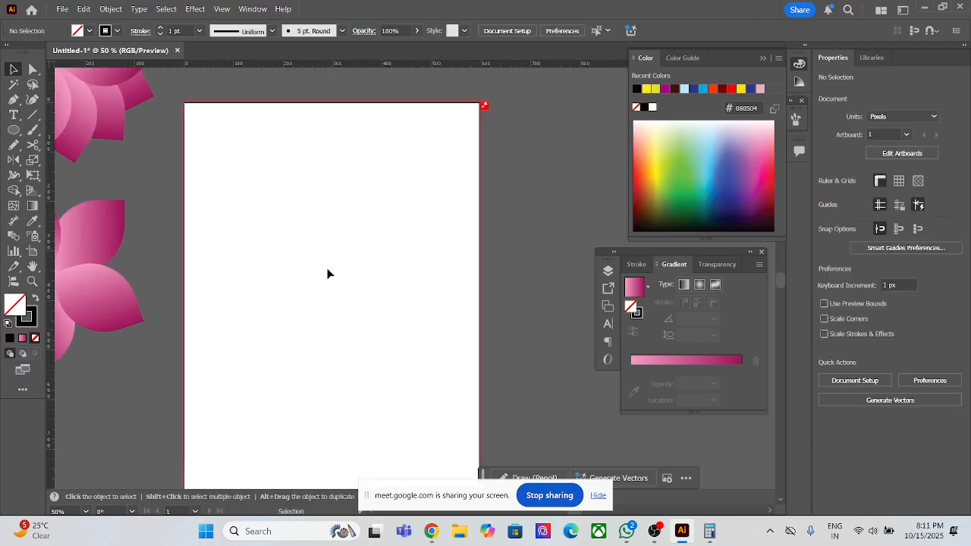
{"action": "left_click", "coordinate": [13, 160]}
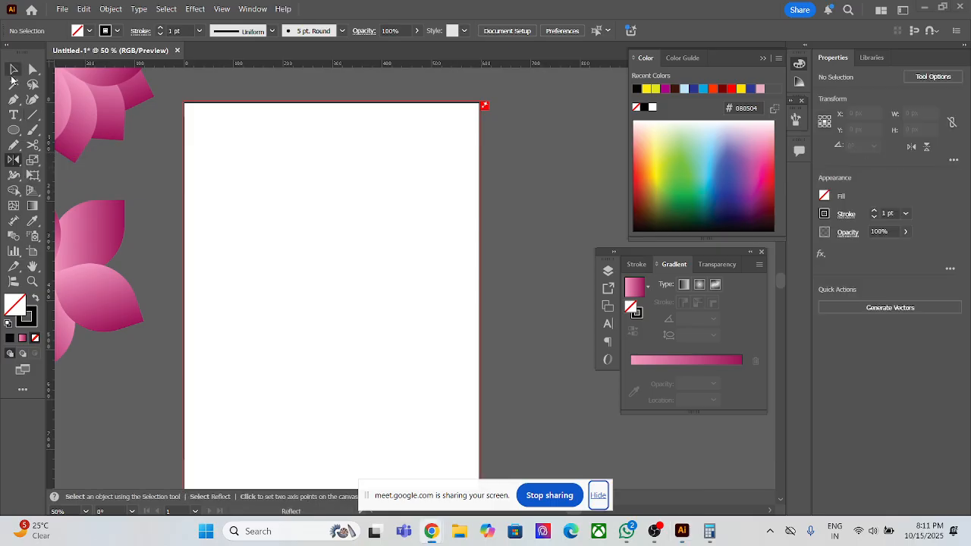
{"action": "left_click", "coordinate": [33, 161]}
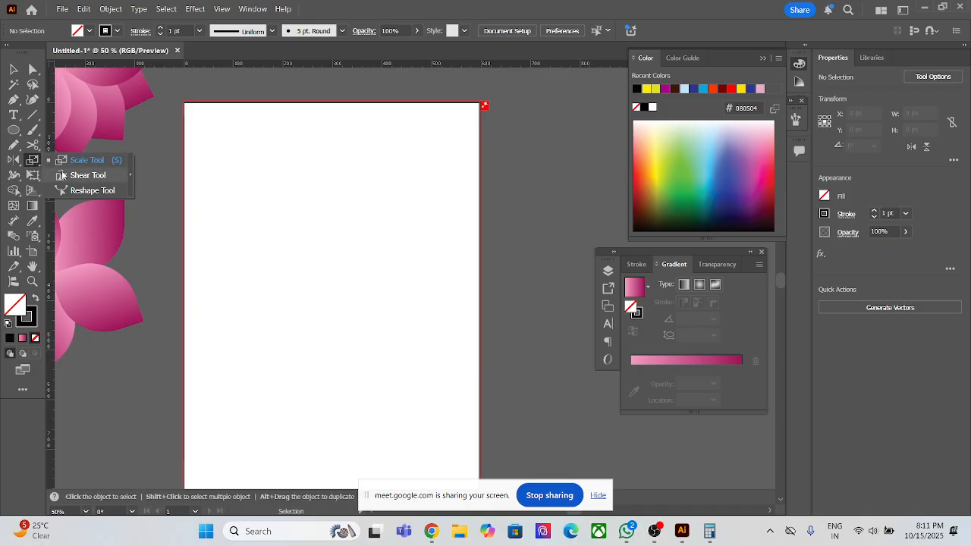
{"action": "left_click", "coordinate": [131, 176]}
{"action": "left_click_drag", "start_coordinate": [65, 175], "coordinate": [532, 171]}
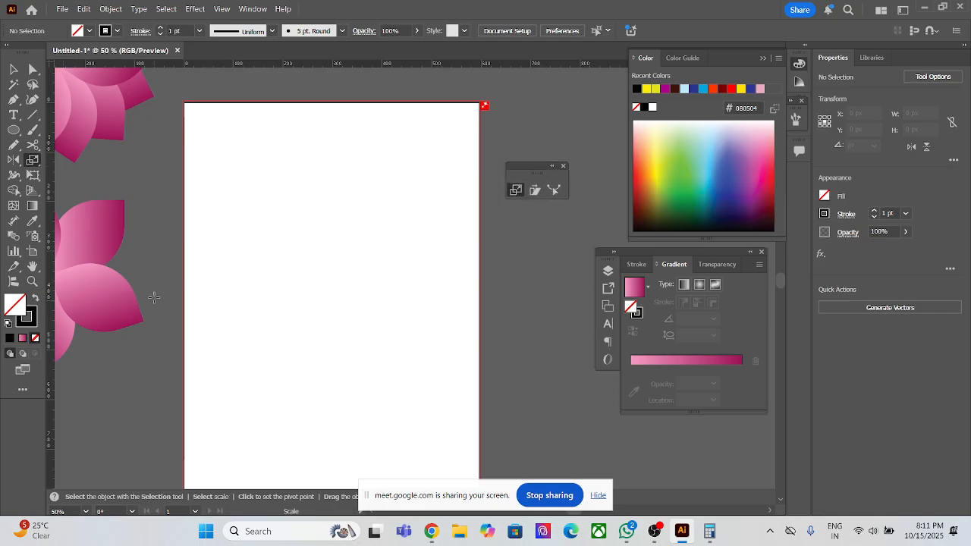
{"action": "left_click", "coordinate": [13, 70]}
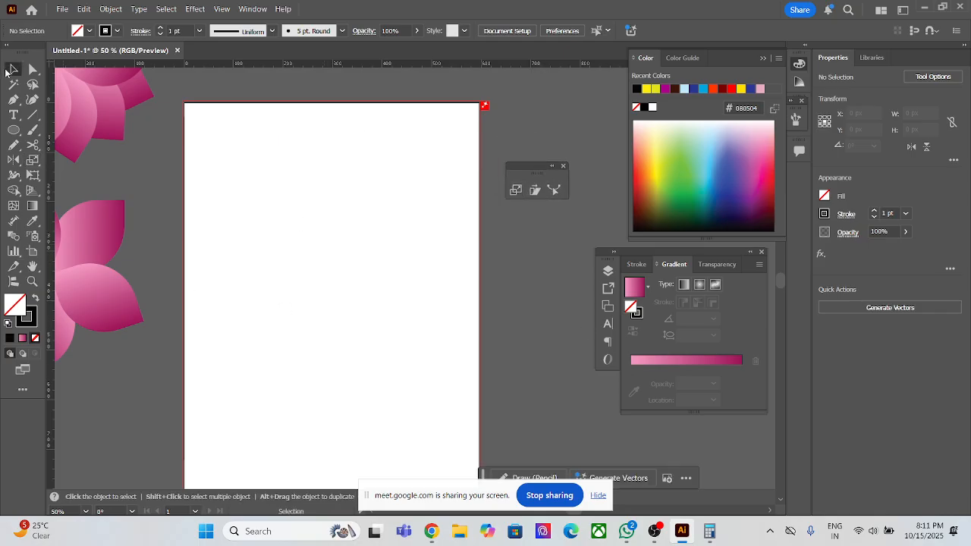
- Draw a square about 79 px wide on the upper part of the artboard and give it a black fill without stroke
{"action": "left_click", "coordinate": [16, 132]}
{"action": "left_click", "coordinate": [16, 135]}
{"action": "left_click", "coordinate": [57, 129]}
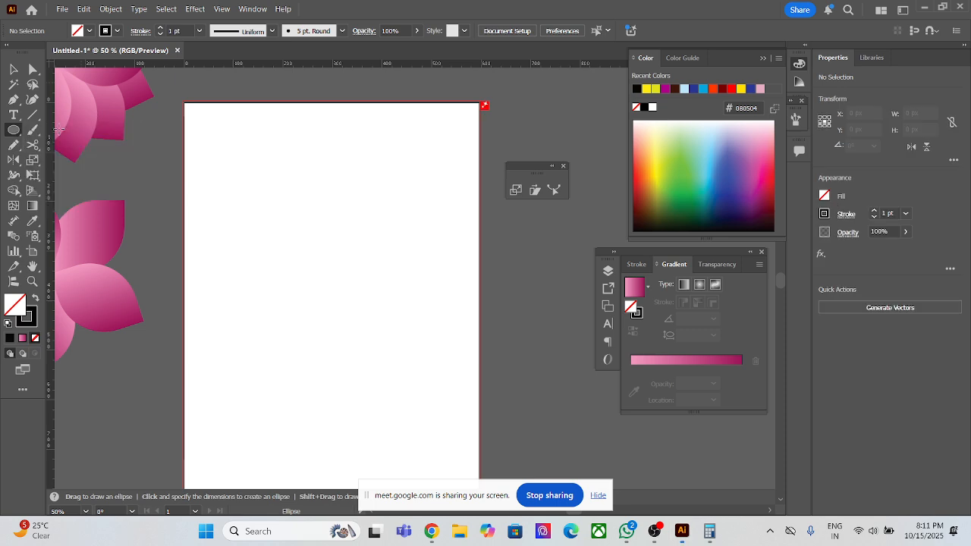
{"action": "left_click_drag", "start_coordinate": [211, 179], "coordinate": [252, 218]}
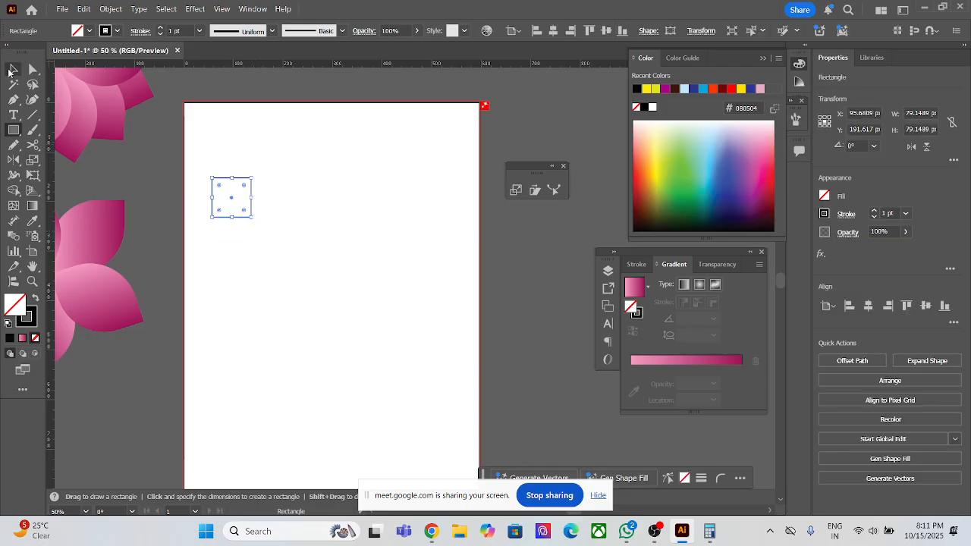
{"action": "left_click", "coordinate": [35, 300]}
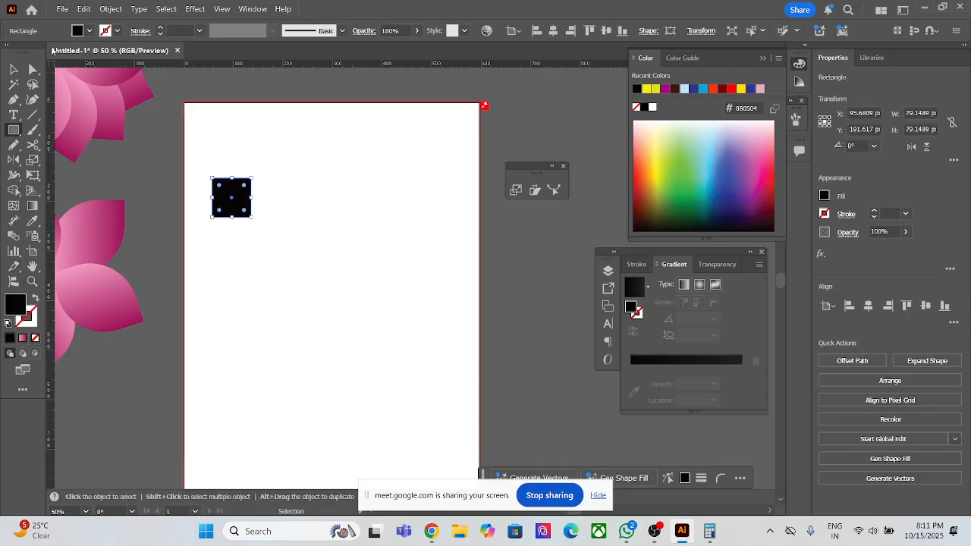
- Duplicate the black square sideways and repeat the copy to make an evenly spaced row of five
{"action": "left_click", "coordinate": [13, 69]}
{"action": "left_click_drag", "start_coordinate": [232, 205], "coordinate": [284, 212]}
{"action": "key", "text": "ctrl+d"}
{"action": "key", "text": "ctrl+d"}
{"action": "key", "text": "ctrl+d"}
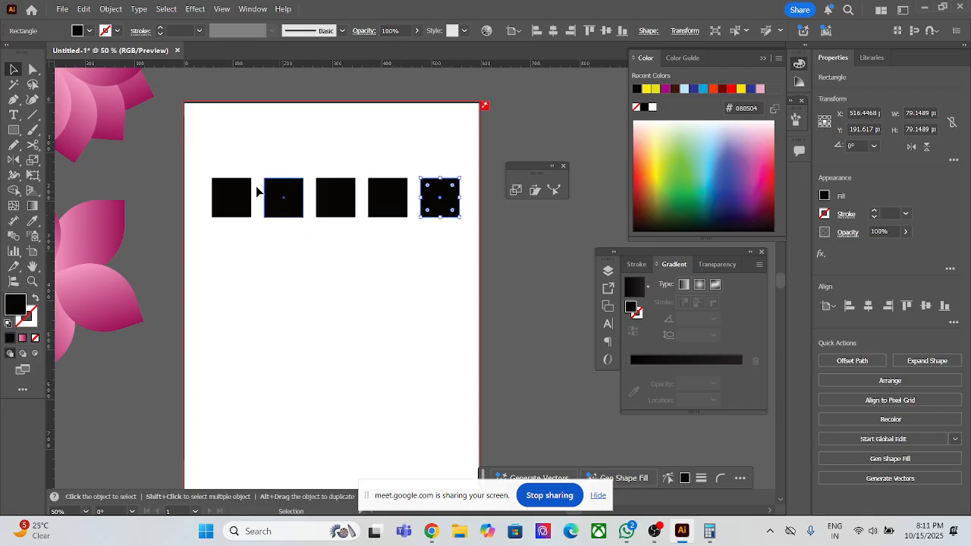
- Duplicate the row of squares downward and repeat the copy to build a grid of six rows, undoing the surplus row
{"action": "left_click_drag", "start_coordinate": [213, 149], "coordinate": [438, 264]}
{"action": "key", "text": "ctrl+d"}
{"action": "key", "text": "ctrl+d"}
{"action": "key", "text": "ctrl+d"}
{"action": "key", "text": "ctrl+d"}
{"action": "key", "text": "ctrl+d"}
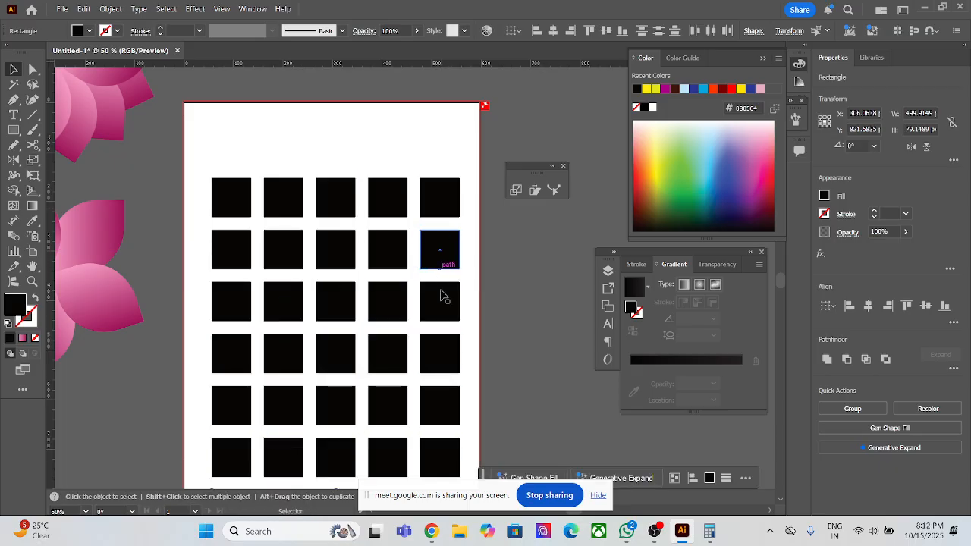
{"action": "scroll", "coordinate": [446, 335], "scroll_direction": "down", "scroll_amount": 1}
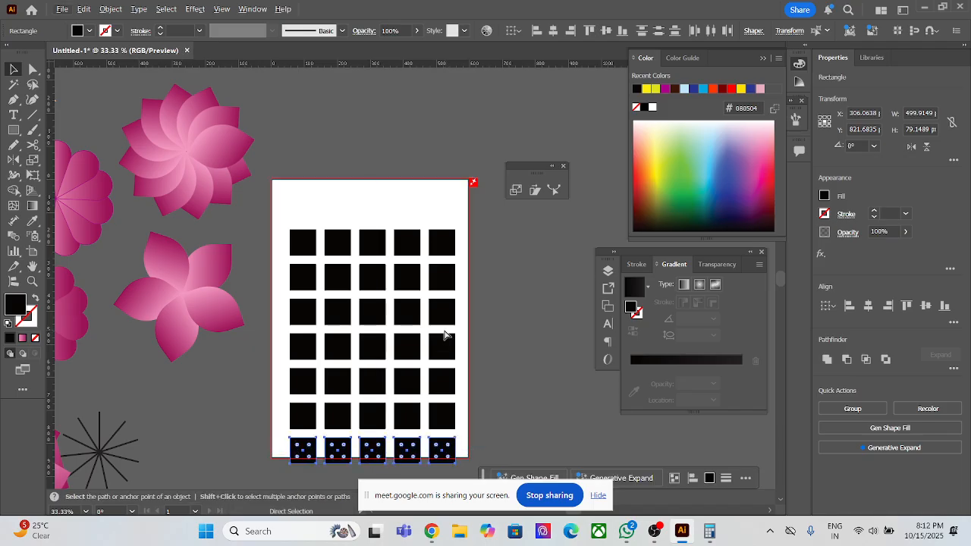
{"action": "key", "text": "ctrl+z"}
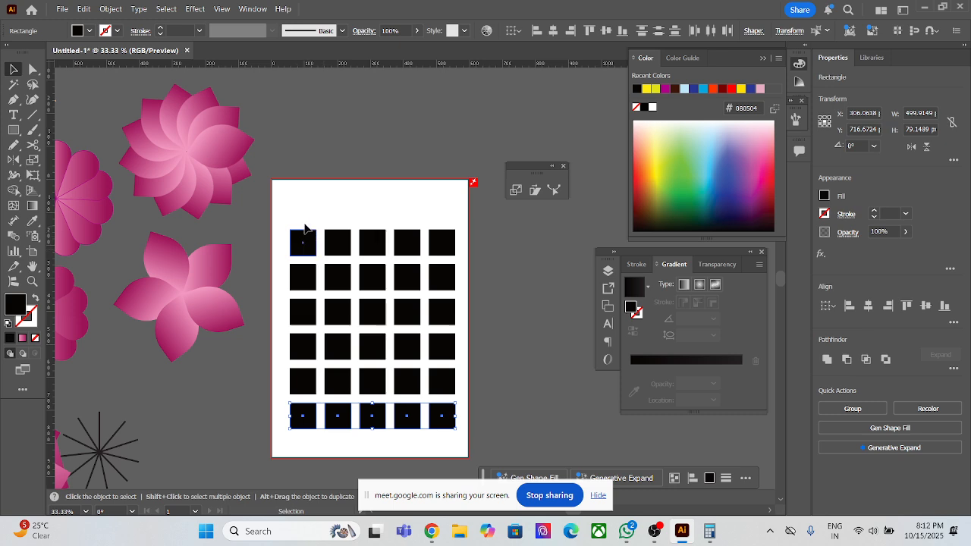
- Select the whole grid of squares and narrow it to about 495 px wide with the Scale tool
{"action": "left_click_drag", "start_coordinate": [282, 210], "coordinate": [456, 437]}
{"action": "left_click", "coordinate": [520, 190]}
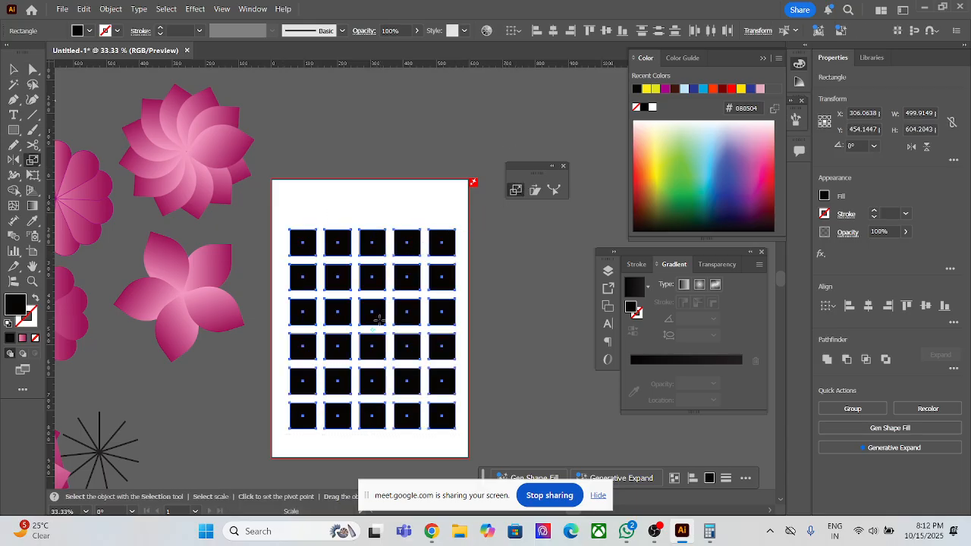
{"action": "scroll", "coordinate": [370, 321], "scroll_direction": "up", "scroll_amount": 3}
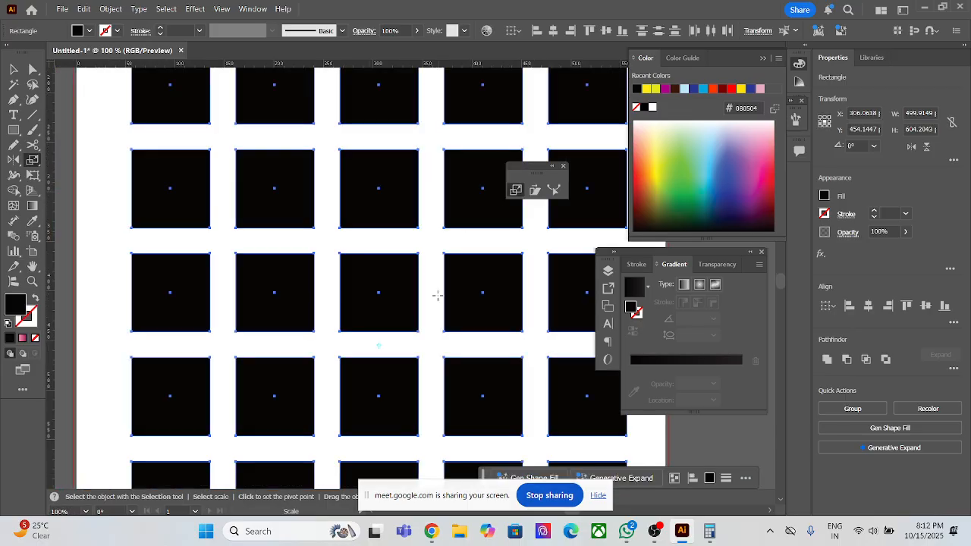
{"action": "scroll", "coordinate": [438, 276], "scroll_direction": "down", "scroll_amount": 3}
{"action": "scroll", "coordinate": [417, 322], "scroll_direction": "up", "scroll_amount": 2}
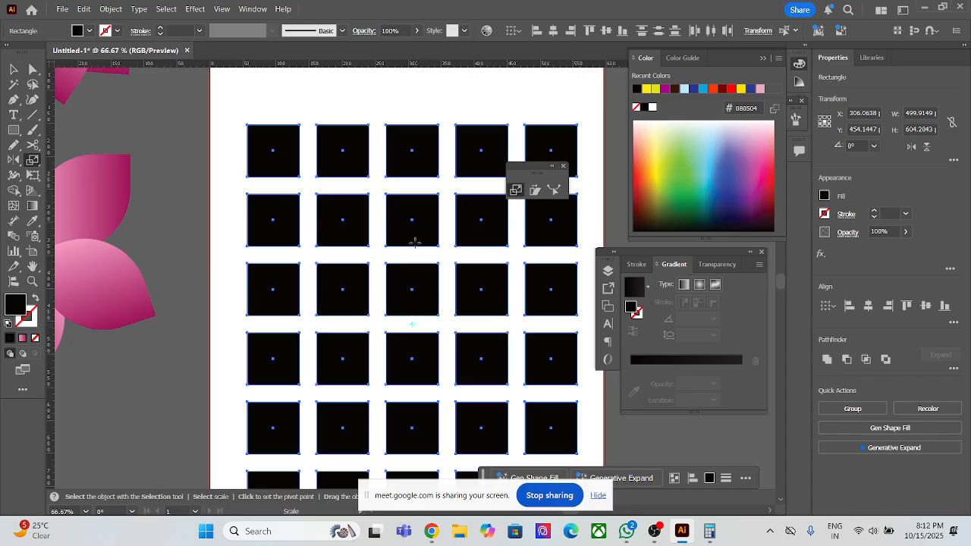
{"action": "left_click", "coordinate": [420, 126]}
{"action": "left_click_drag", "start_coordinate": [575, 129], "coordinate": [519, 149]}
{"action": "mouse_move", "coordinate": [575, 128]}
{"action": "left_mouse_down"}
{"action": "mouse_move", "coordinate": [475, 103]}
{"action": "mouse_move", "coordinate": [290, 120]}
{"action": "mouse_move", "coordinate": [409, 139]}
{"action": "mouse_move", "coordinate": [573, 133]}
{"action": "left_mouse_up"}
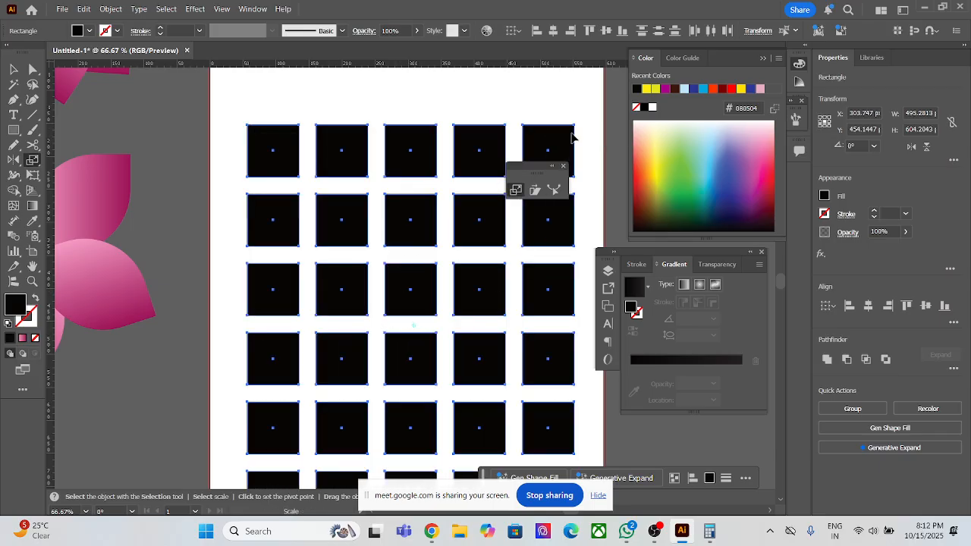
- Try to scale the grid of squares again from its upper corner, and undo it
{"action": "left_click_drag", "start_coordinate": [575, 126], "coordinate": [547, 151]}
{"action": "key", "text": "ctrl+z"}
{"action": "scroll", "coordinate": [486, 250], "scroll_direction": "down", "scroll_amount": 2}
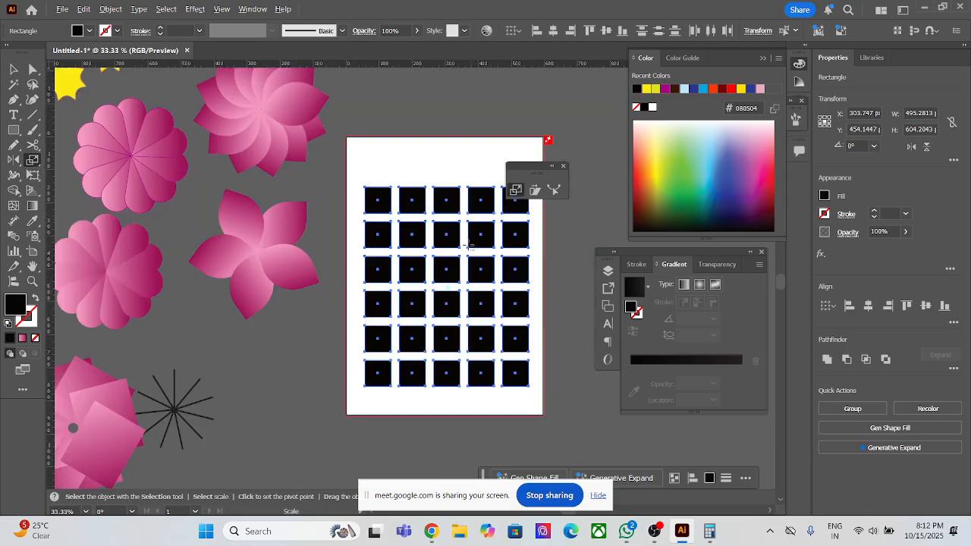
- Move the floating scale toolbar off the artboard and deselect the grid of squares
{"action": "scroll", "coordinate": [434, 257], "scroll_direction": "up", "scroll_amount": 1}
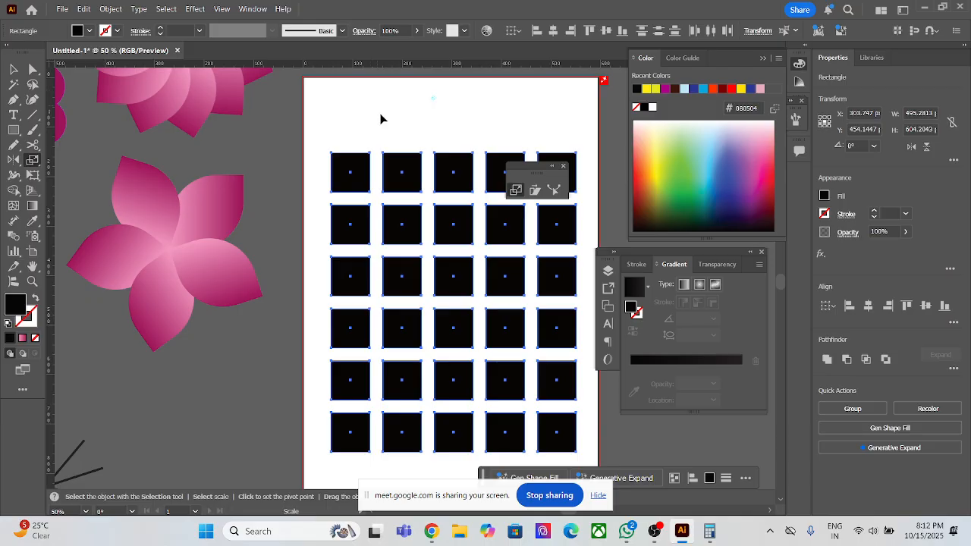
{"action": "left_click_drag", "start_coordinate": [541, 168], "coordinate": [255, 134]}
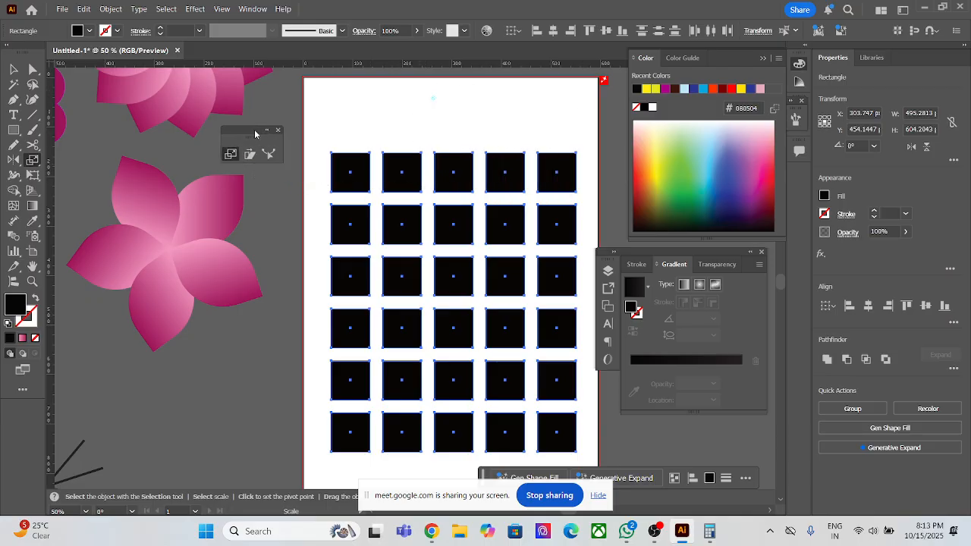
{"action": "left_click", "coordinate": [32, 69]}
{"action": "left_click", "coordinate": [14, 69]}
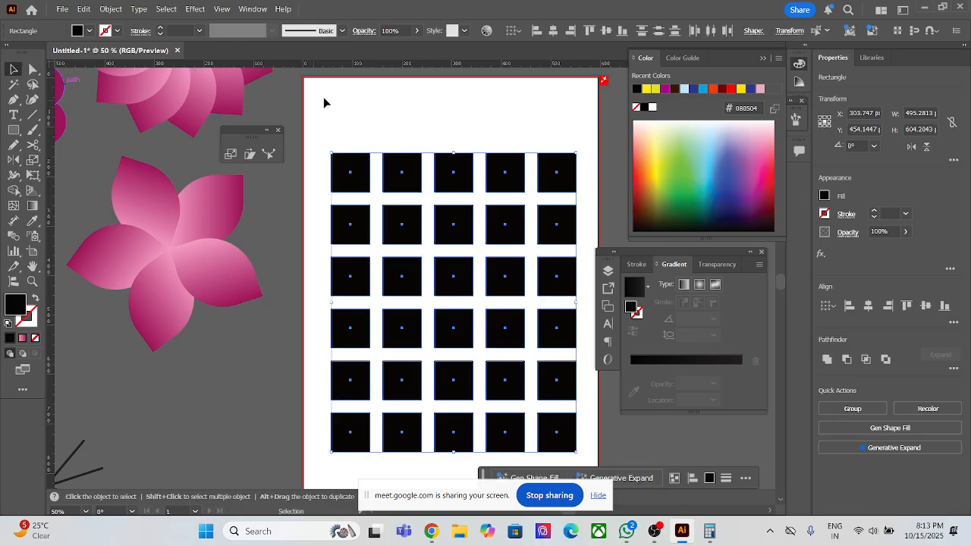
{"action": "left_click", "coordinate": [367, 107]}
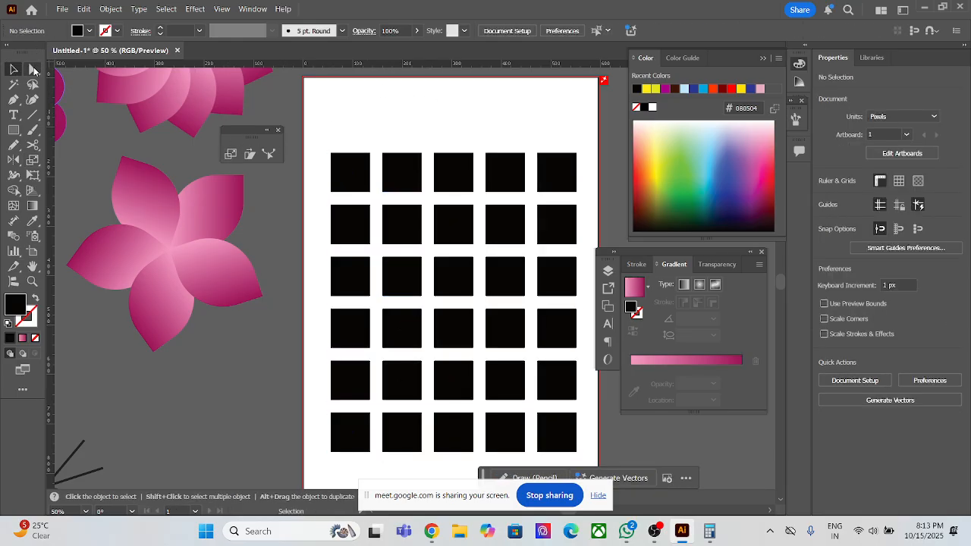
- Select the upper anchor points of the top row of squares and scale them inward to one central point
{"action": "left_click", "coordinate": [32, 69]}
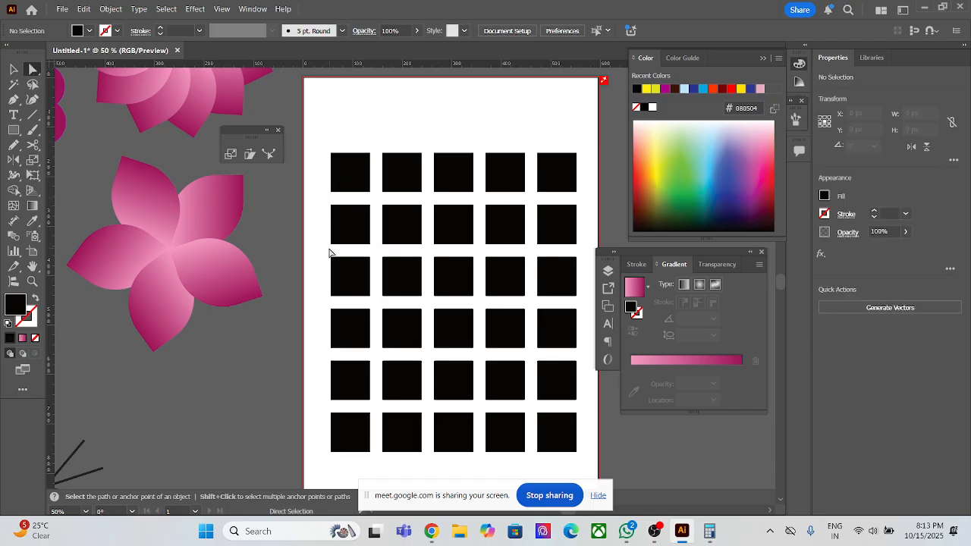
{"action": "left_click_drag", "start_coordinate": [317, 145], "coordinate": [585, 172]}
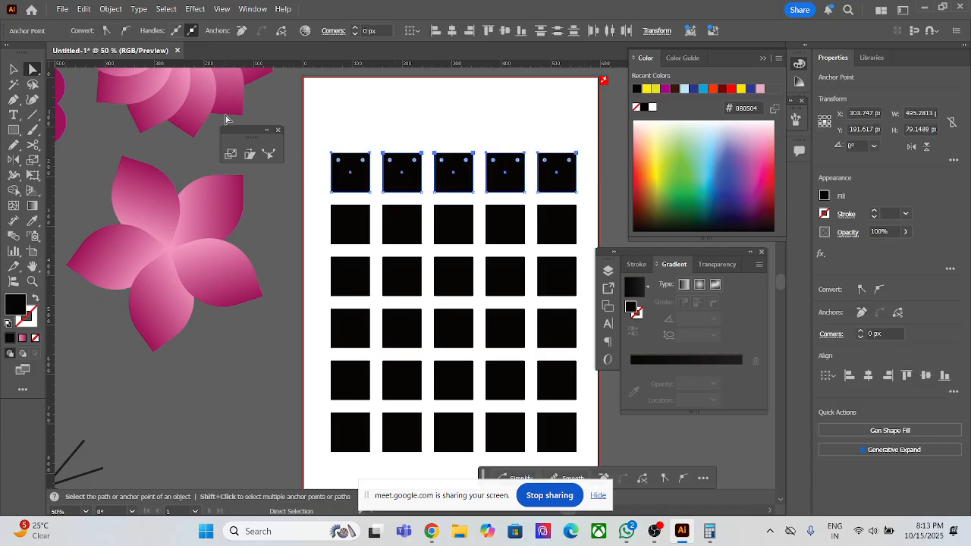
{"action": "left_click", "coordinate": [231, 154]}
{"action": "left_click_drag", "start_coordinate": [333, 154], "coordinate": [454, 121]}
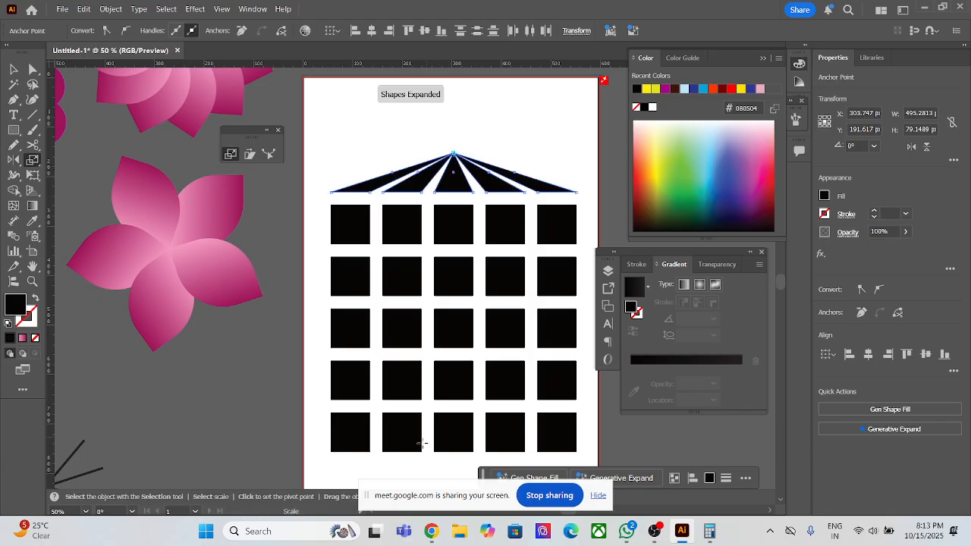
- Try to scale anchor points of the bottom two rows of squares with the Scale tool, and deselect them
{"action": "scroll", "coordinate": [312, 332], "scroll_direction": "down", "scroll_amount": 3}
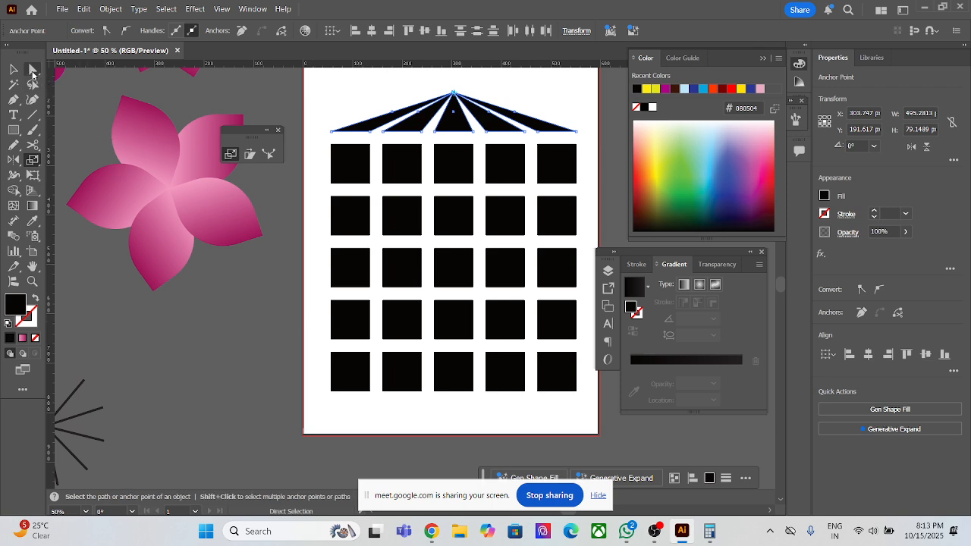
{"action": "key", "text": "a"}
{"action": "left_click_drag", "start_coordinate": [346, 360], "coordinate": [593, 390]}
{"action": "left_click", "coordinate": [227, 155]}
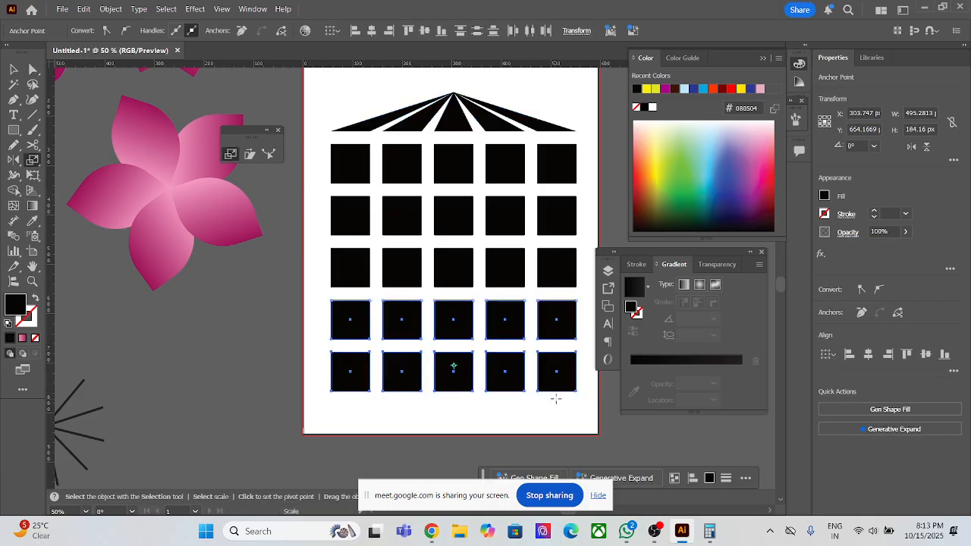
{"action": "mouse_move", "coordinate": [579, 390]}
{"action": "left_mouse_down"}
{"action": "mouse_move", "coordinate": [473, 379]}
{"action": "mouse_move", "coordinate": [576, 392]}
{"action": "left_mouse_up"}
{"action": "left_click", "coordinate": [13, 70]}
{"action": "left_click", "coordinate": [220, 86]}
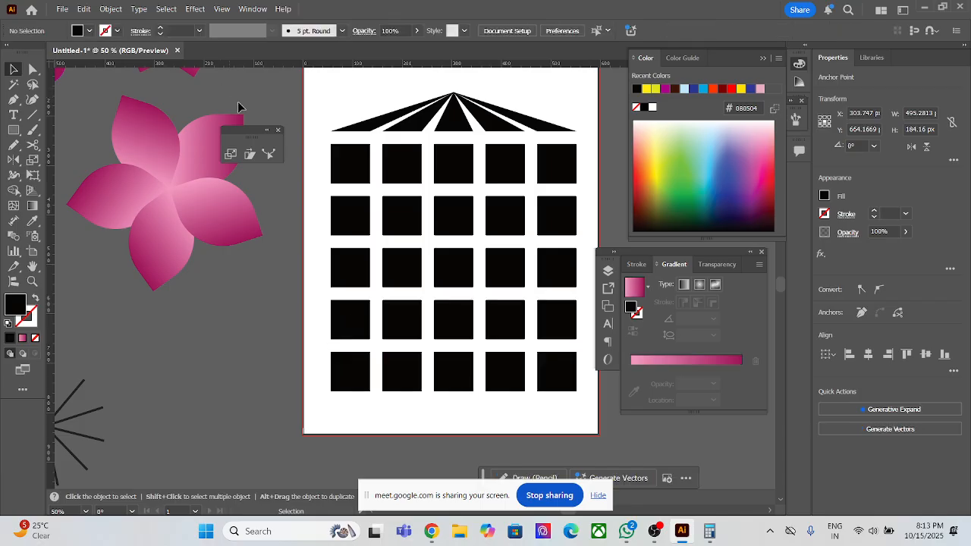
- Select the fan-shaped top row and all remaining squares and move them below the artboard
{"action": "left_click_drag", "start_coordinate": [327, 104], "coordinate": [581, 389]}
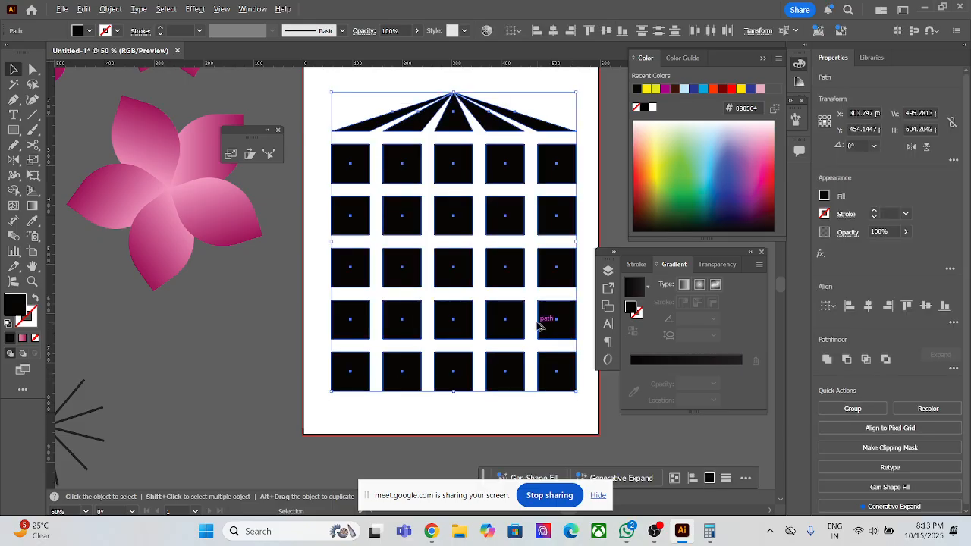
{"action": "scroll", "coordinate": [514, 265], "scroll_direction": "down", "scroll_amount": 2}
{"action": "left_click_drag", "start_coordinate": [509, 270], "coordinate": [454, 440]}
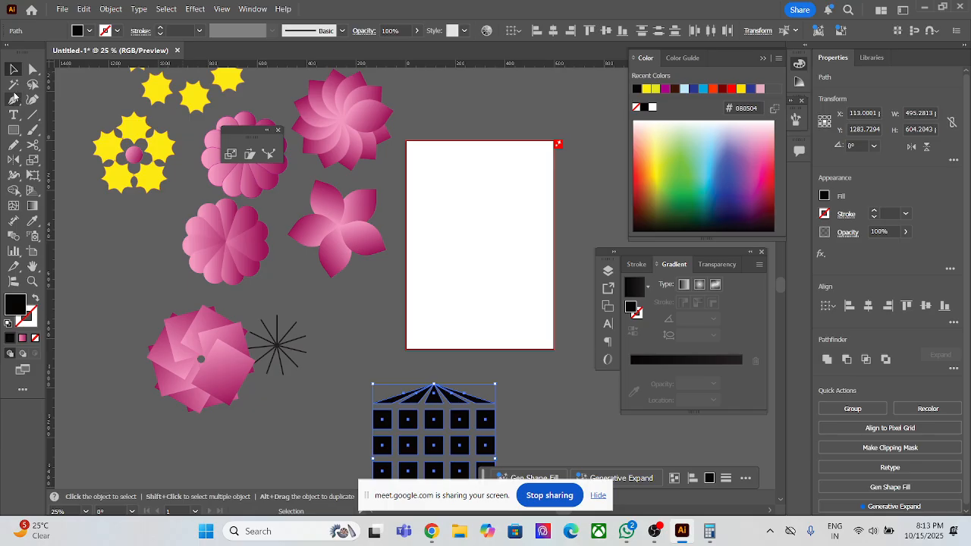
{"action": "left_click", "coordinate": [14, 130]}
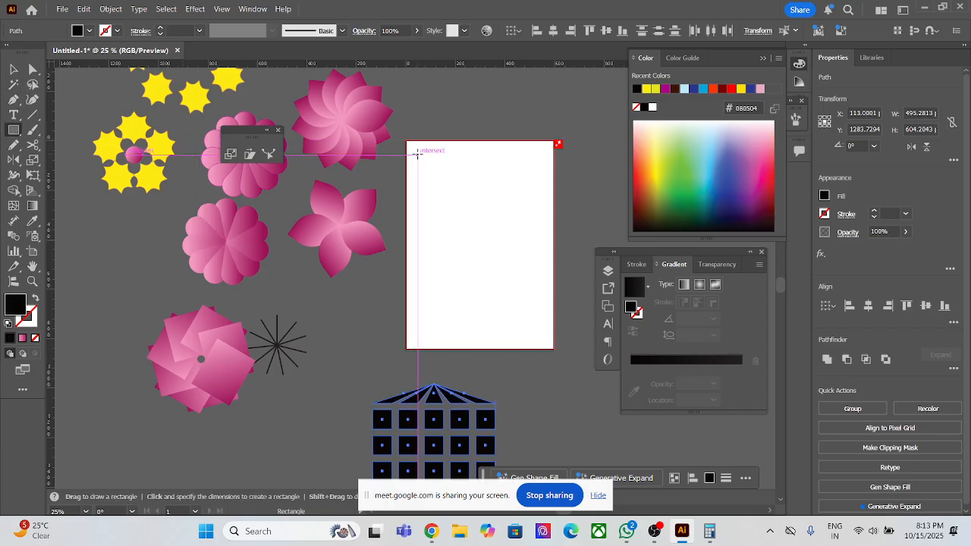
{"action": "left_click", "coordinate": [8, 68]}
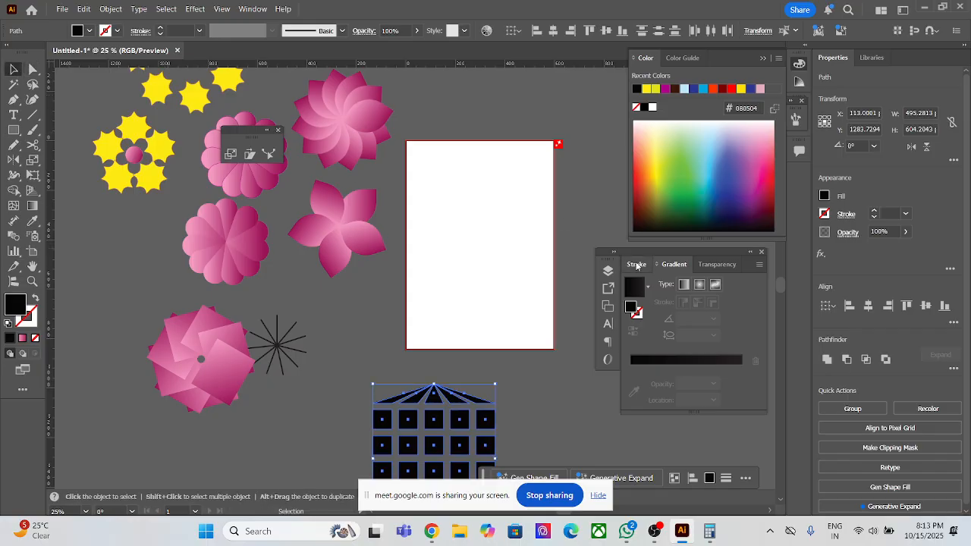
- Place a copy of the grid's bottom row of five squares near the artboard's upper edge and deselect it
{"action": "left_click", "coordinate": [597, 192]}
{"action": "scroll", "coordinate": [586, 224], "scroll_direction": "down", "scroll_amount": 3}
{"action": "left_click", "coordinate": [367, 414]}
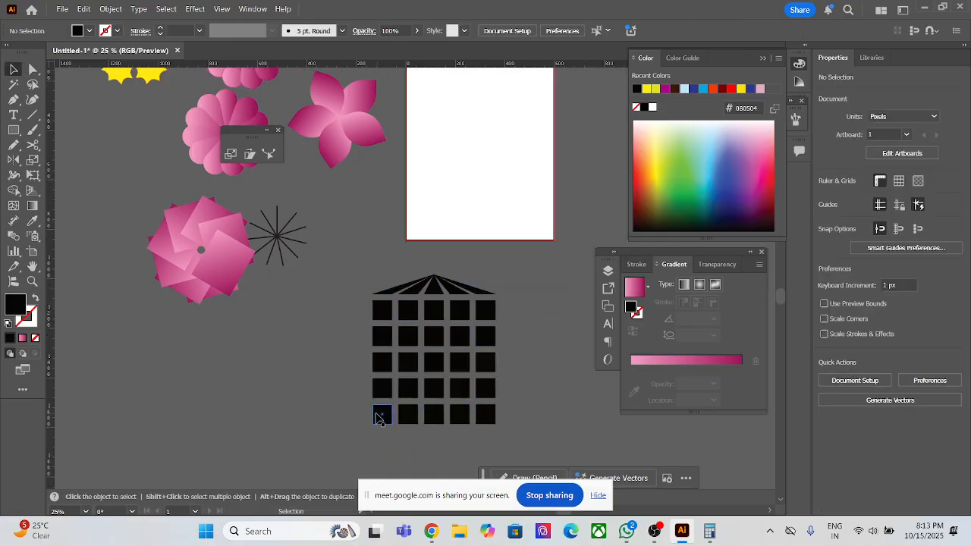
{"action": "left_click_drag", "start_coordinate": [503, 433], "coordinate": [532, 112]}
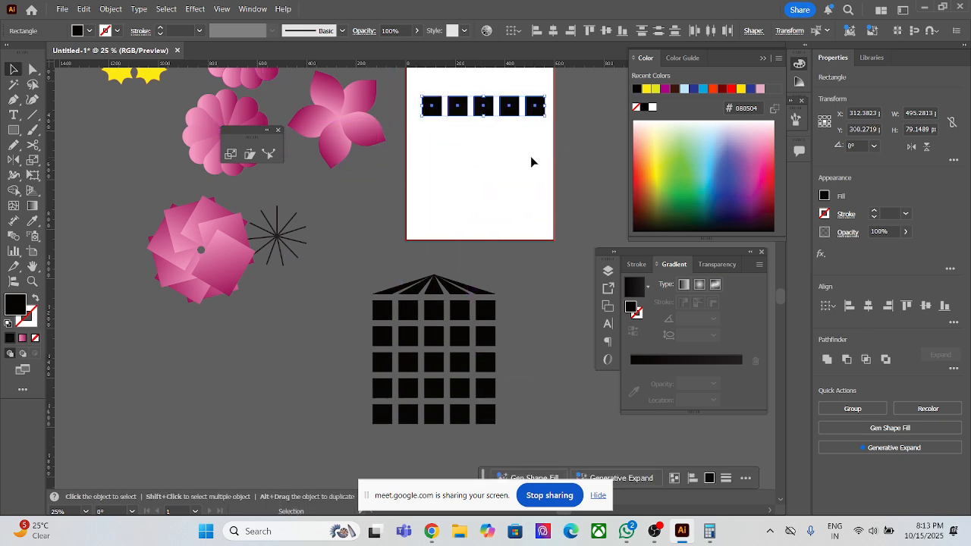
{"action": "scroll", "coordinate": [531, 159], "scroll_direction": "up", "scroll_amount": 4}
{"action": "left_click_drag", "start_coordinate": [533, 239], "coordinate": [531, 196]}
{"action": "left_click", "coordinate": [536, 248]}
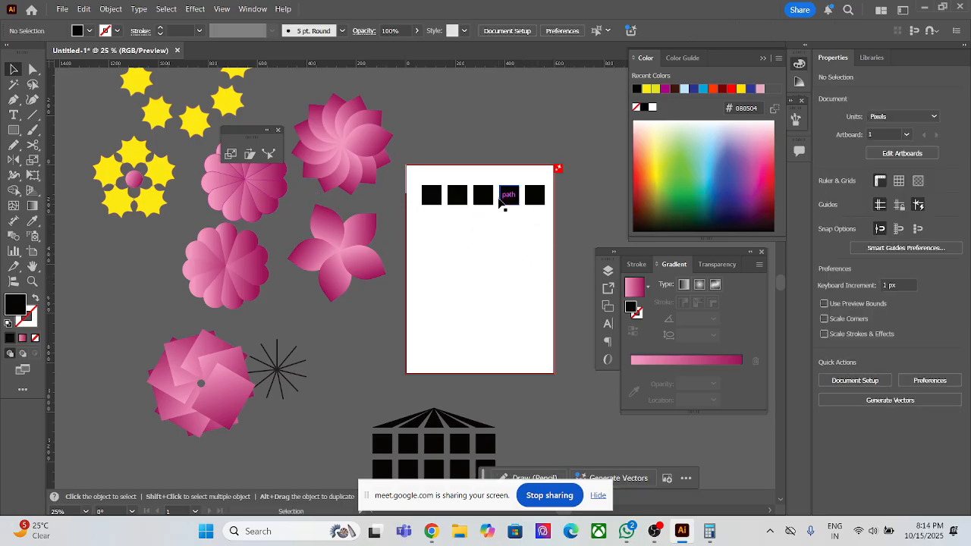
- Try to scale the lower anchor points of the copied row of squares outward, then undo the scaling and deselect the row
{"action": "left_click", "coordinate": [32, 69]}
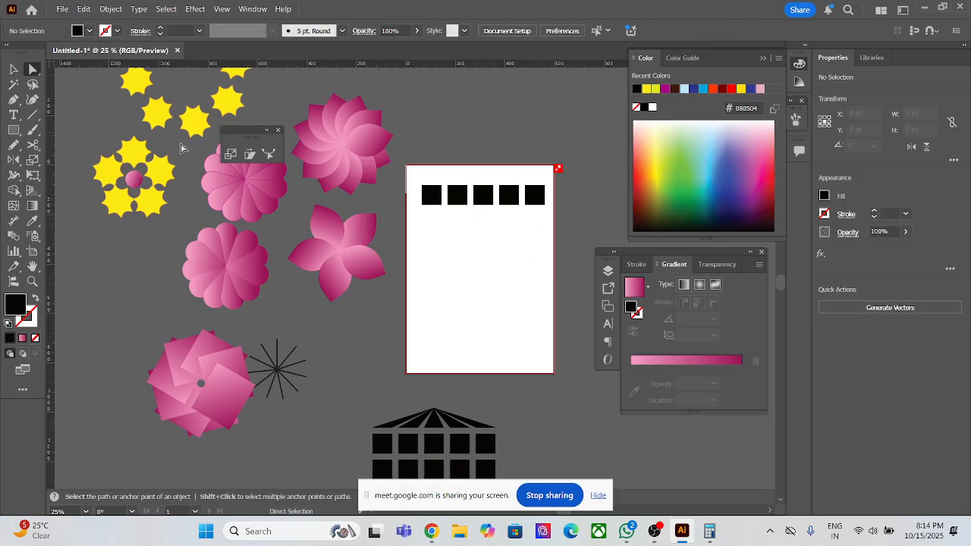
{"action": "left_click_drag", "start_coordinate": [444, 219], "coordinate": [554, 232]}
{"action": "left_click", "coordinate": [231, 156]}
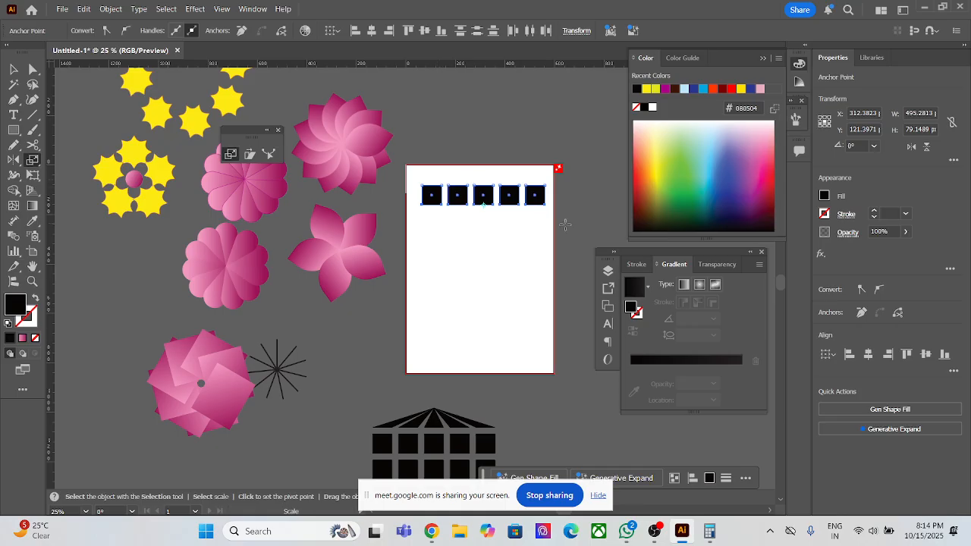
{"action": "left_click_drag", "start_coordinate": [543, 204], "coordinate": [584, 255]}
{"action": "key", "text": "a"}
{"action": "left_click", "coordinate": [13, 67]}
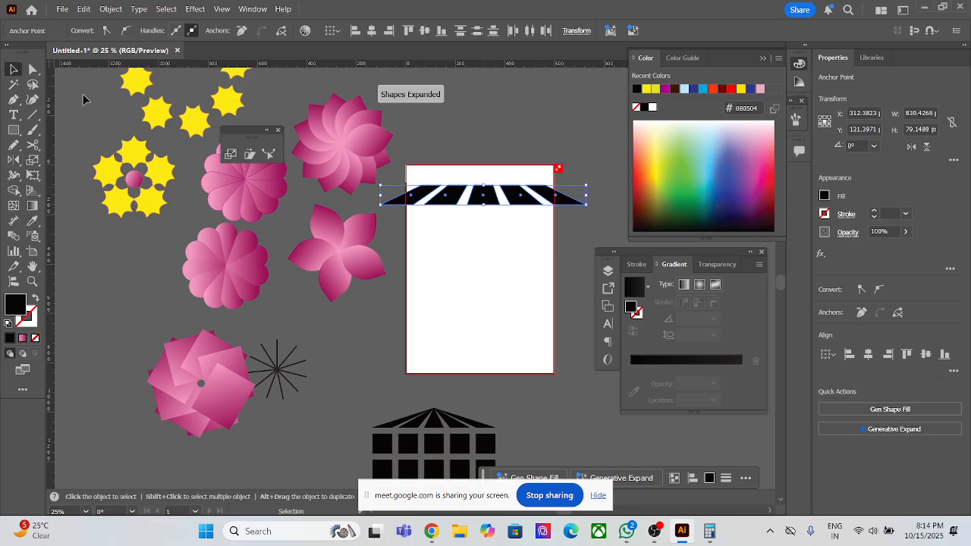
{"action": "key", "text": "ctrl+z"}
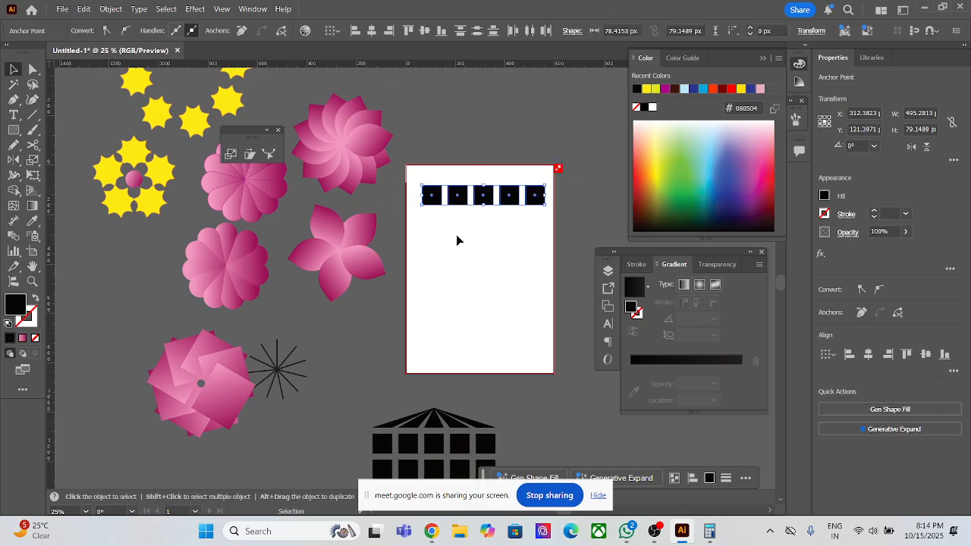
{"action": "left_click", "coordinate": [457, 236]}
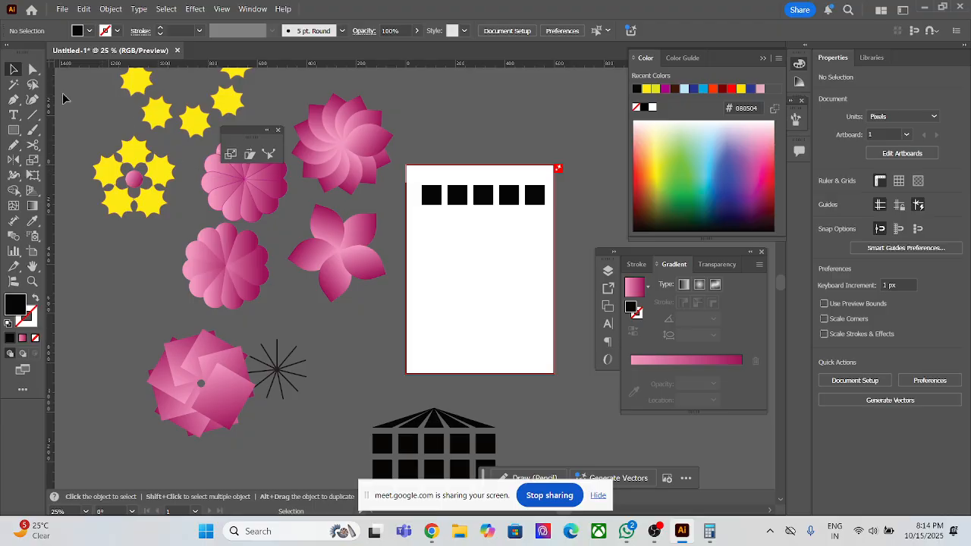
- Select the upper anchor points of the copied row of squares and scale them inward to one central point
{"action": "left_click", "coordinate": [35, 70]}
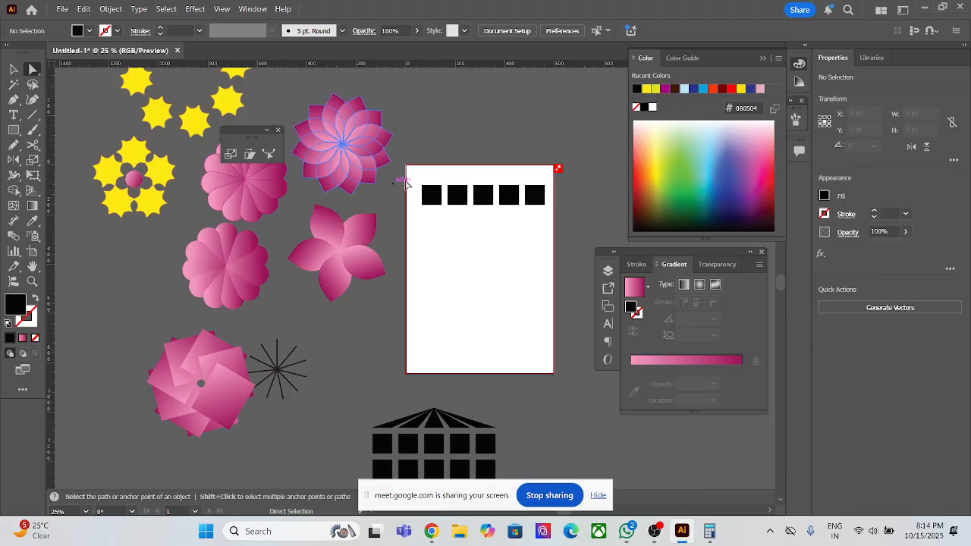
{"action": "left_click_drag", "start_coordinate": [471, 188], "coordinate": [560, 192]}
{"action": "key", "text": "s"}
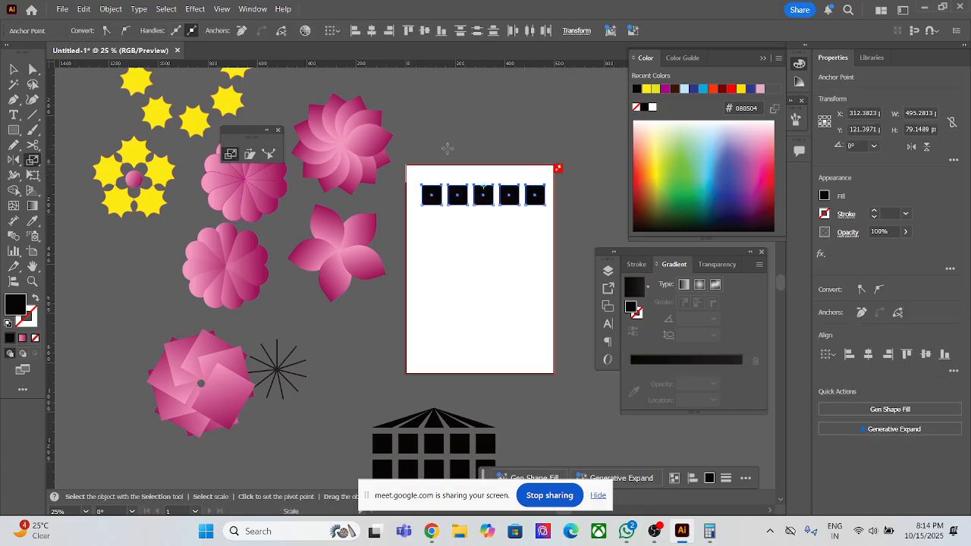
{"action": "left_click_drag", "start_coordinate": [421, 183], "coordinate": [480, 147]}
{"action": "key", "text": "v"}
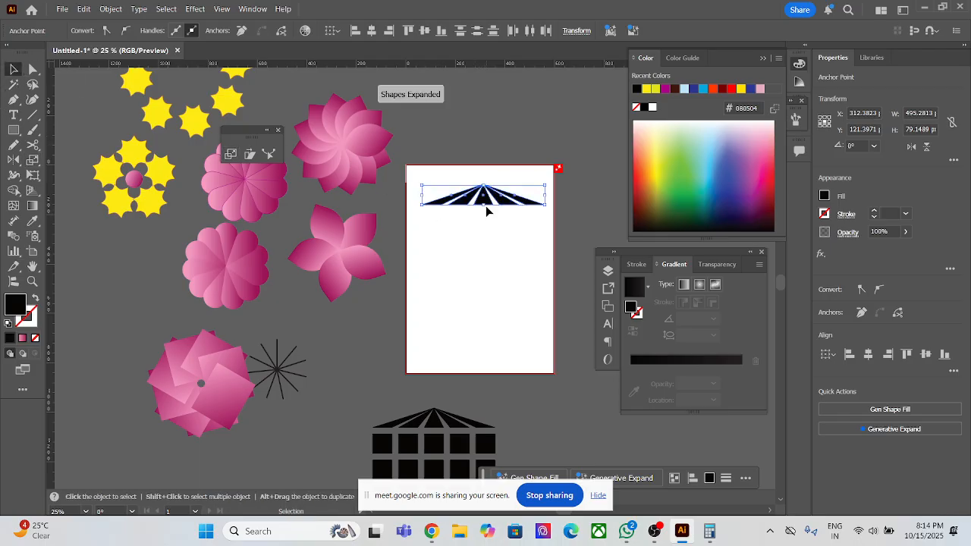
- Move the whole fan-shaped row further down on the artboard and deselect it
{"action": "key", "text": "a"}
{"action": "left_click_drag", "start_coordinate": [484, 202], "coordinate": [485, 265]}
{"action": "key", "text": "ctrl+z"}
{"action": "key", "text": "v"}
{"action": "left_click", "coordinate": [466, 212]}
{"action": "left_click", "coordinate": [521, 199]}
{"action": "left_click_drag", "start_coordinate": [507, 202], "coordinate": [512, 279]}
{"action": "scroll", "coordinate": [513, 279], "scroll_direction": "up", "scroll_amount": 5}
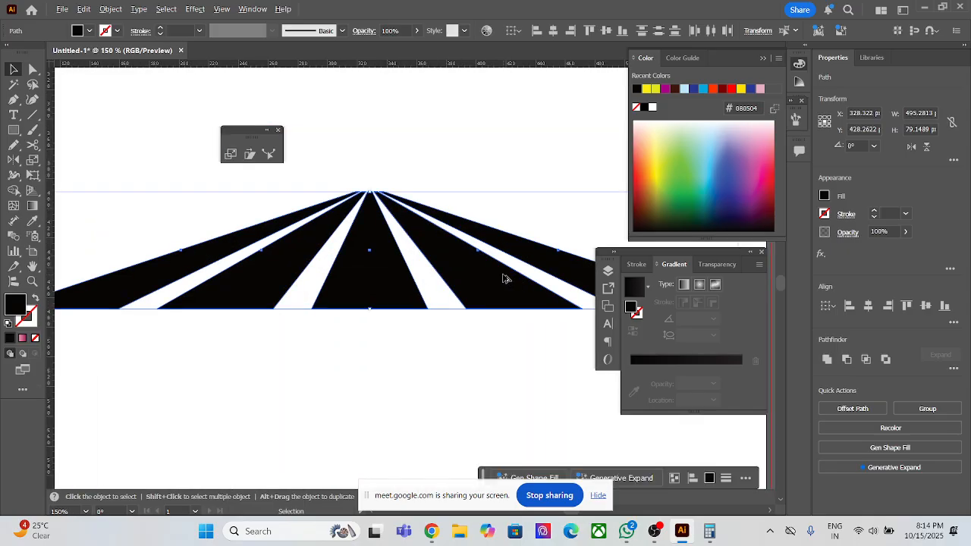
{"action": "scroll", "coordinate": [501, 275], "scroll_direction": "down", "scroll_amount": 1}
{"action": "left_click", "coordinate": [509, 204]}
{"action": "scroll", "coordinate": [470, 201], "scroll_direction": "right", "scroll_amount": 2}
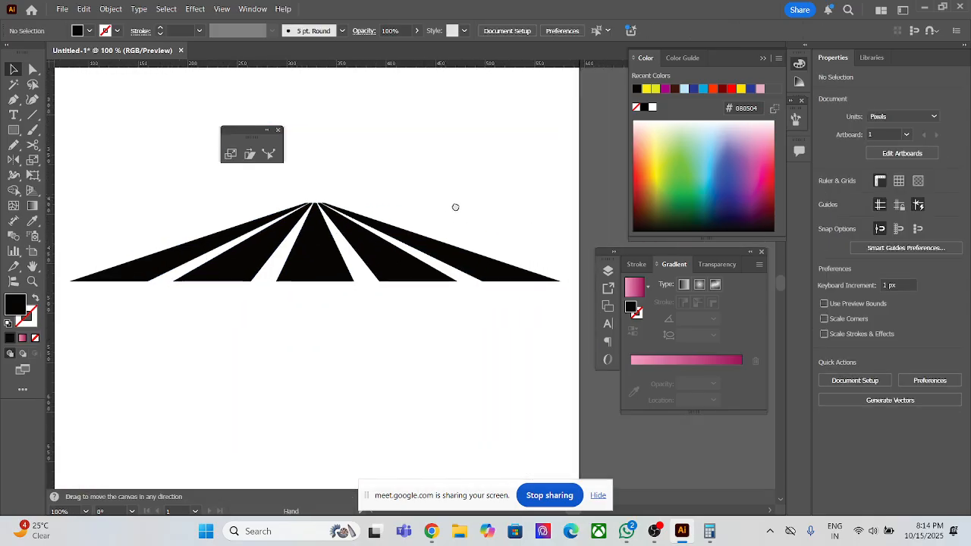
- Separate the grid below the artboard by moving its squares down and its fan-shaped top row off to the right
{"action": "scroll", "coordinate": [455, 203], "scroll_direction": "down", "scroll_amount": 2}
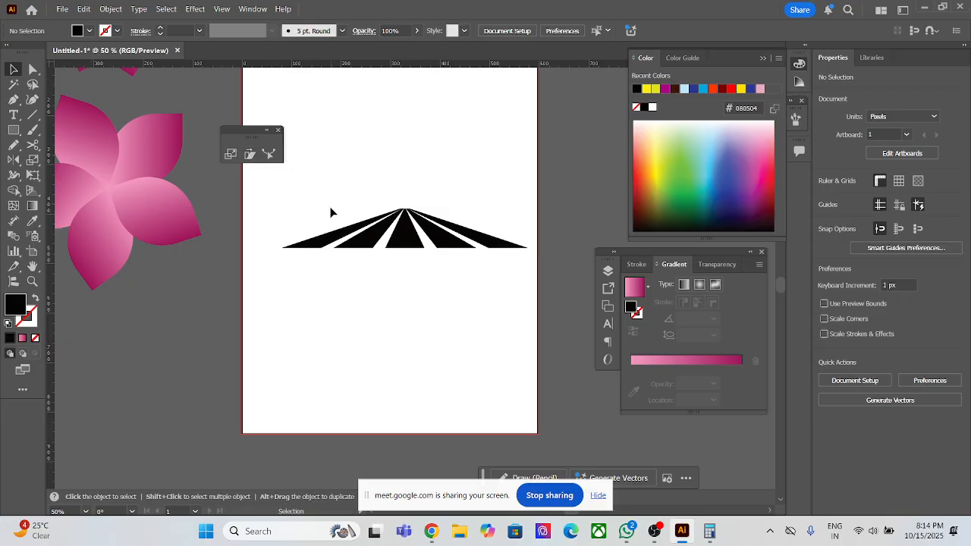
{"action": "scroll", "coordinate": [319, 233], "scroll_direction": "down", "scroll_amount": 1}
{"action": "scroll", "coordinate": [325, 288], "scroll_direction": "down", "scroll_amount": 5}
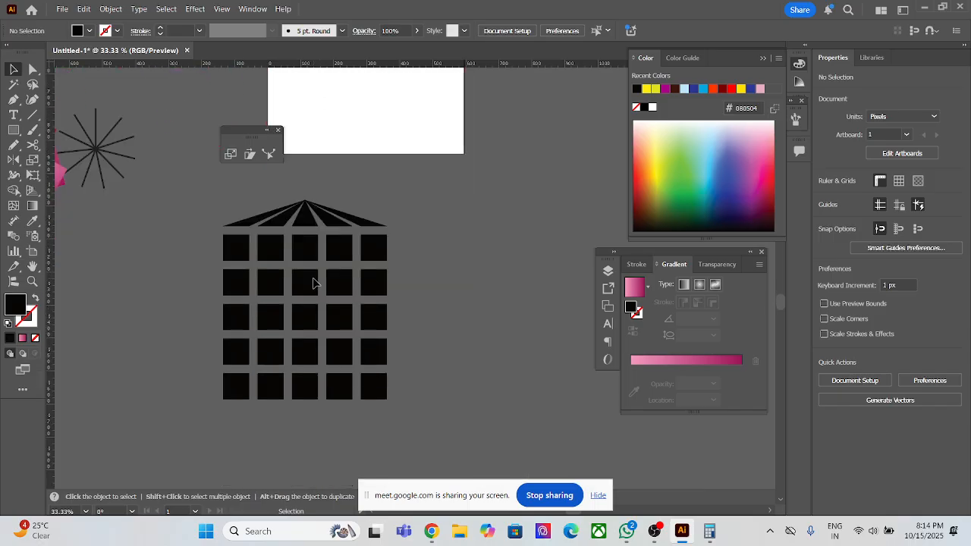
{"action": "left_click_drag", "start_coordinate": [170, 259], "coordinate": [405, 394]}
{"action": "left_click_drag", "start_coordinate": [374, 355], "coordinate": [392, 395]}
{"action": "left_click_drag", "start_coordinate": [345, 220], "coordinate": [581, 199]}
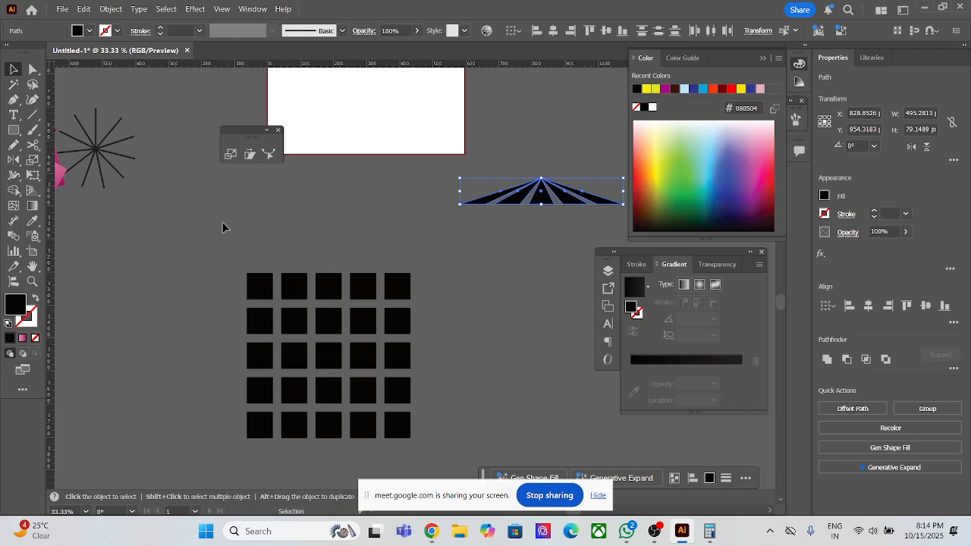
- Select all squares of the grid and slant them to the right with the Shear tool
{"action": "left_click", "coordinate": [33, 69]}
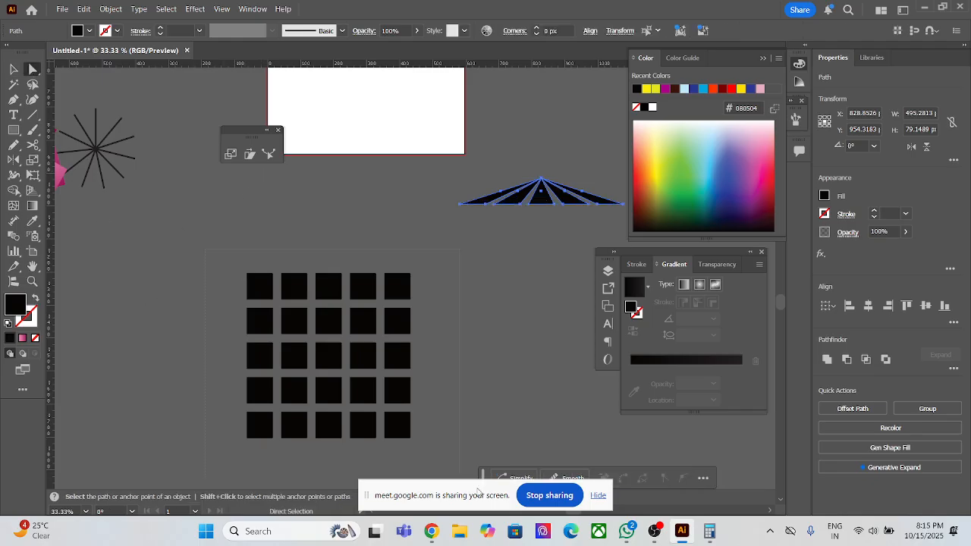
{"action": "left_click_drag", "start_coordinate": [455, 453], "coordinate": [447, 454]}
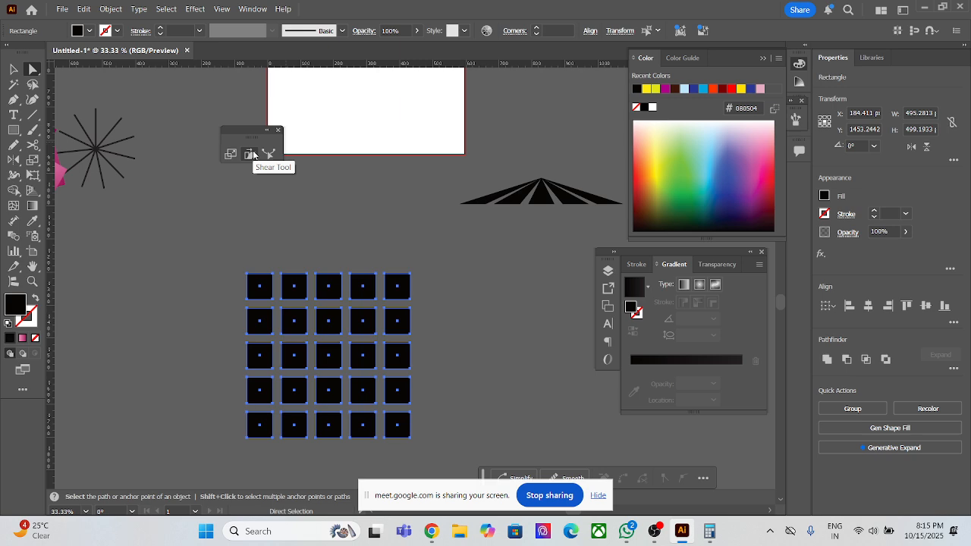
{"action": "left_click", "coordinate": [251, 155]}
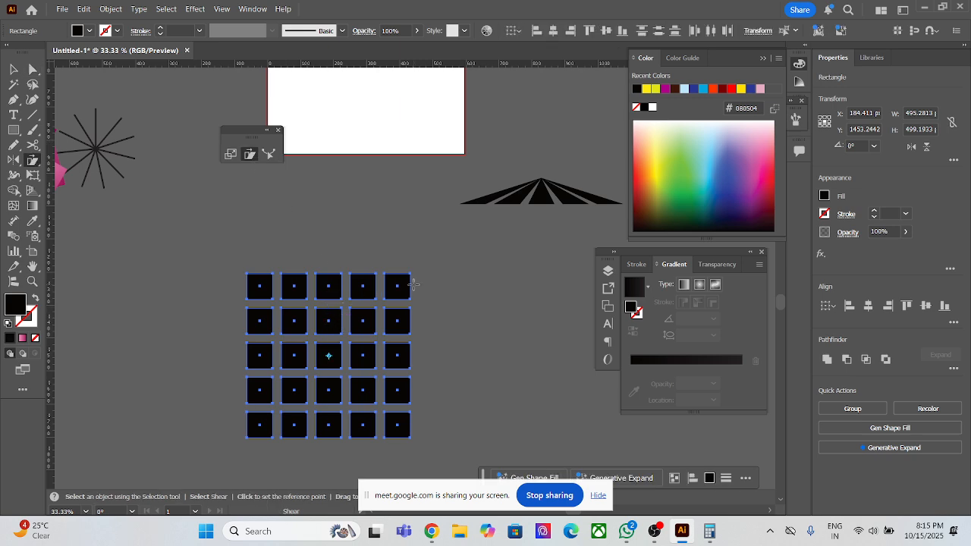
{"action": "left_click_drag", "start_coordinate": [410, 273], "coordinate": [499, 279]}
- Fill the sheared squares with dark blue #1d1854
{"action": "left_click", "coordinate": [724, 178]}
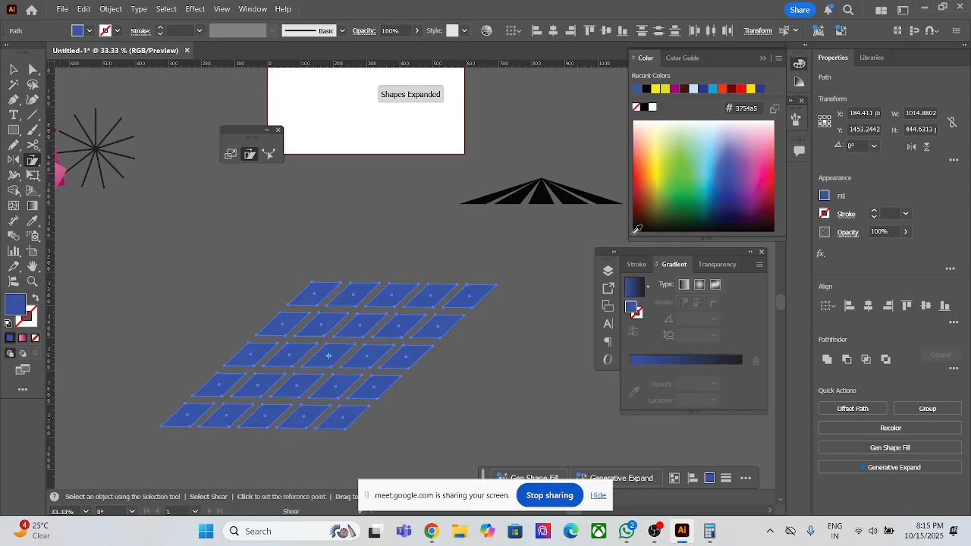
{"action": "left_click_drag", "start_coordinate": [720, 174], "coordinate": [733, 207]}
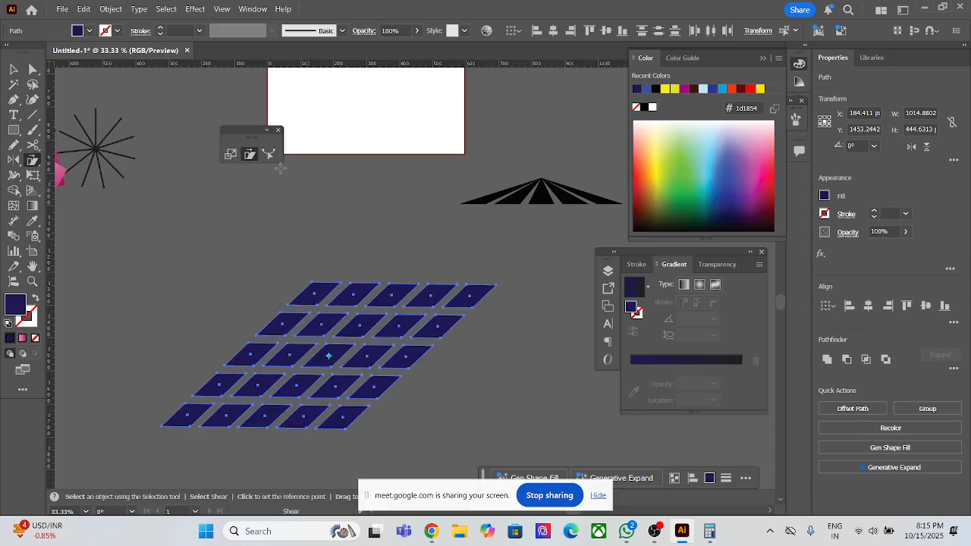
{"action": "left_click", "coordinate": [13, 70]}
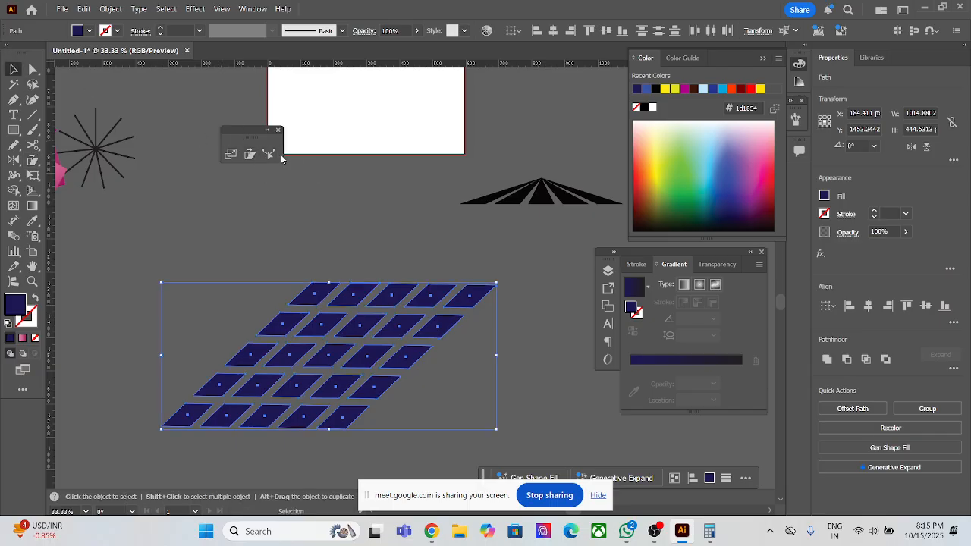
{"action": "left_click", "coordinate": [268, 154]}
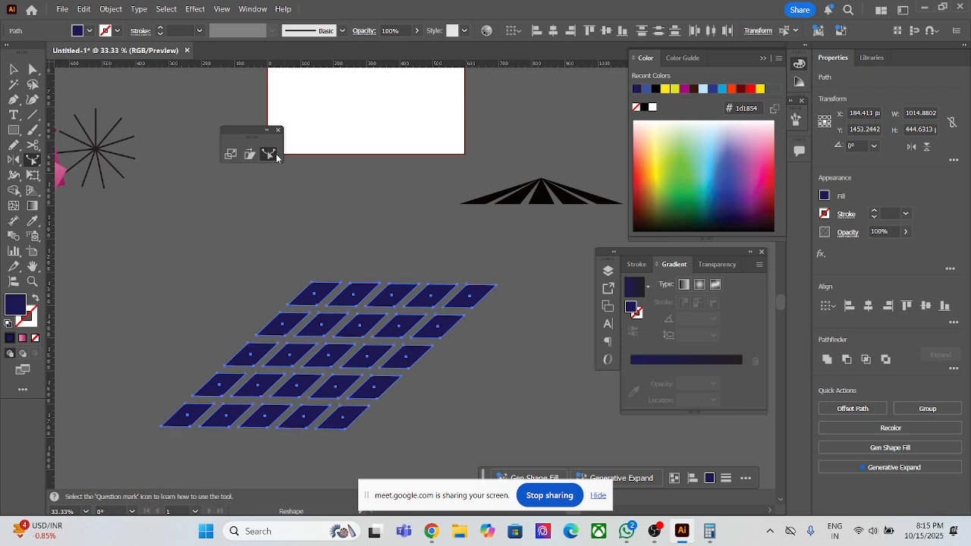
{"action": "left_click", "coordinate": [19, 68]}
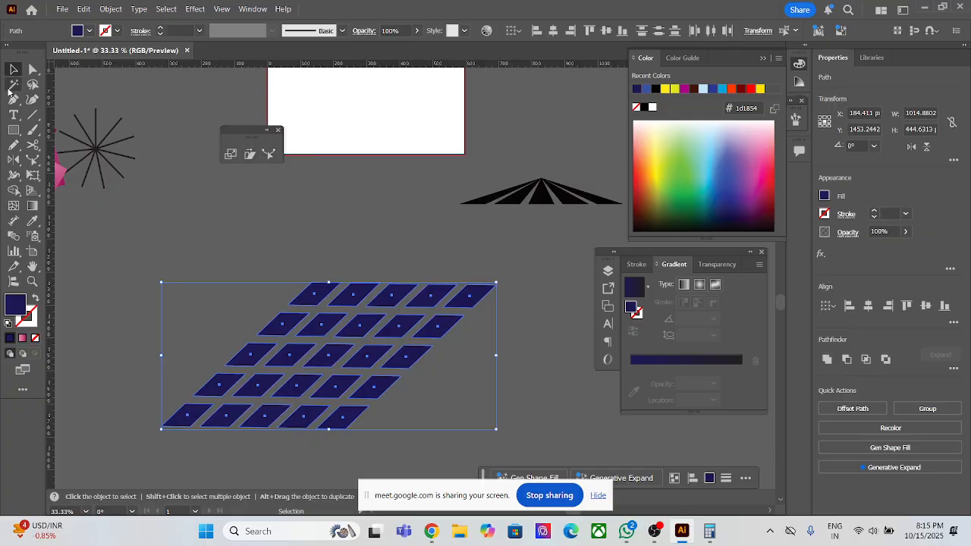
- Draw a tall rectangle about 414 px wide and 1329 px high to the lower left of the sheared grid
{"action": "scroll", "coordinate": [347, 193], "scroll_direction": "down", "scroll_amount": 2}
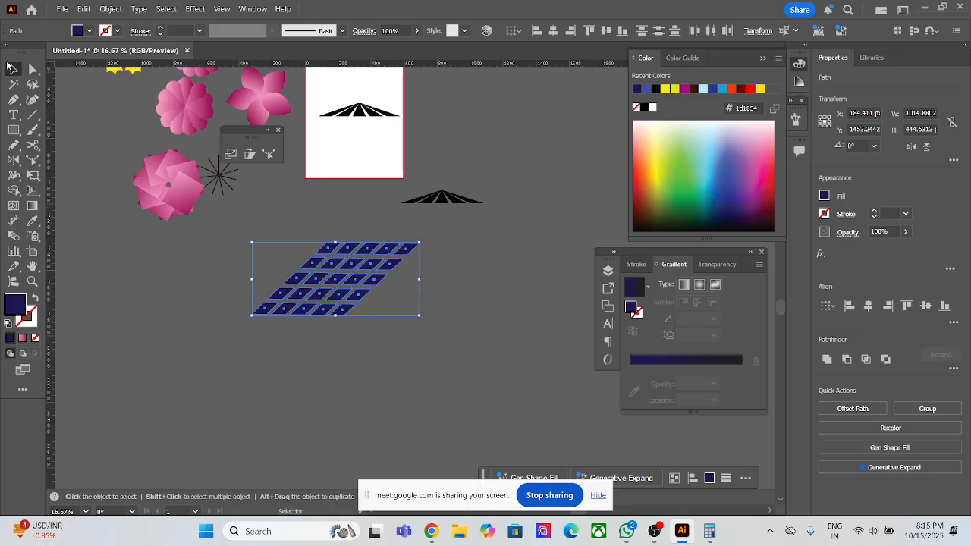
{"action": "scroll", "coordinate": [391, 306], "scroll_direction": "down", "scroll_amount": 2}
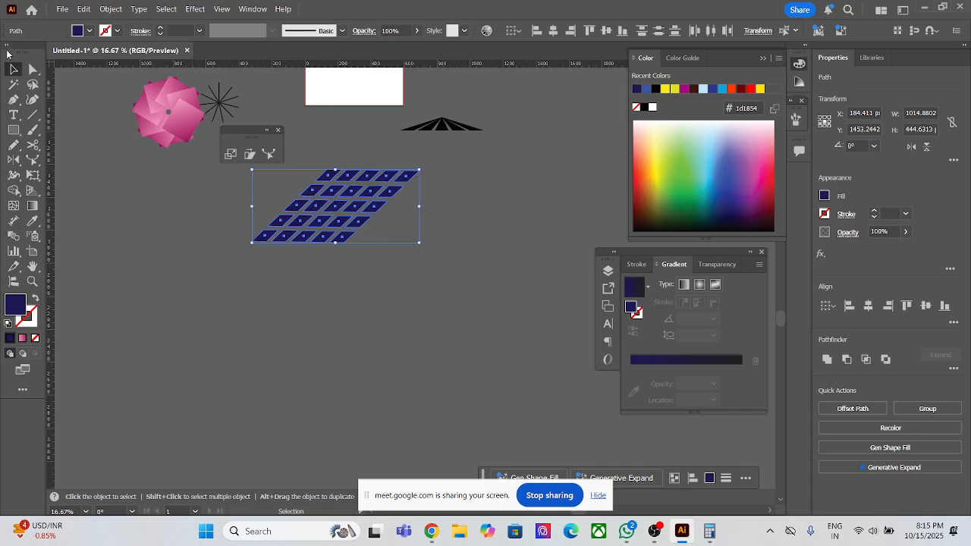
{"action": "left_click", "coordinate": [14, 129]}
{"action": "left_click_drag", "start_coordinate": [123, 216], "coordinate": [191, 434]}
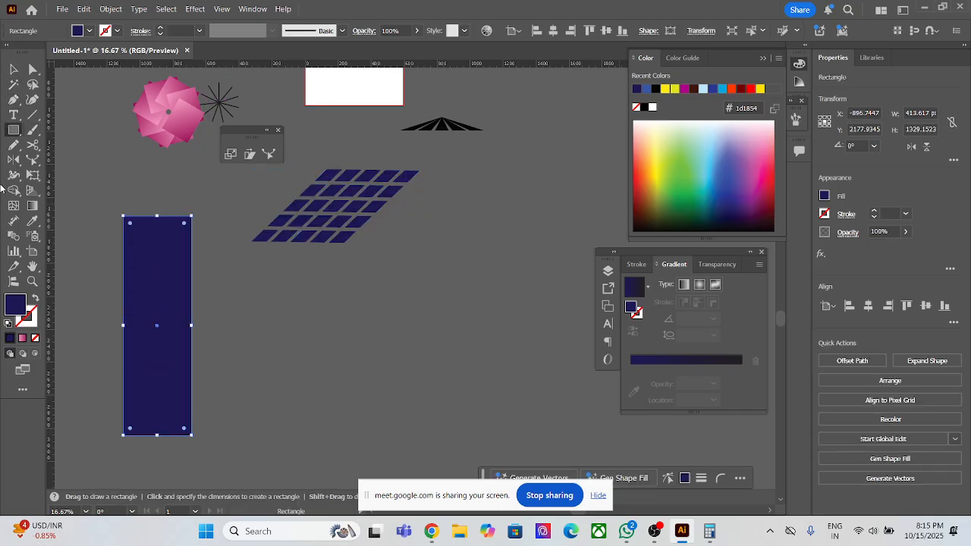
- Swap the tall rectangle's fill and stroke, set its stroke weight to 5 pt and deselect it
{"action": "key", "text": "v"}
{"action": "left_click", "coordinate": [34, 300]}
{"action": "key", "text": "m"}
{"action": "left_click", "coordinate": [887, 213]}
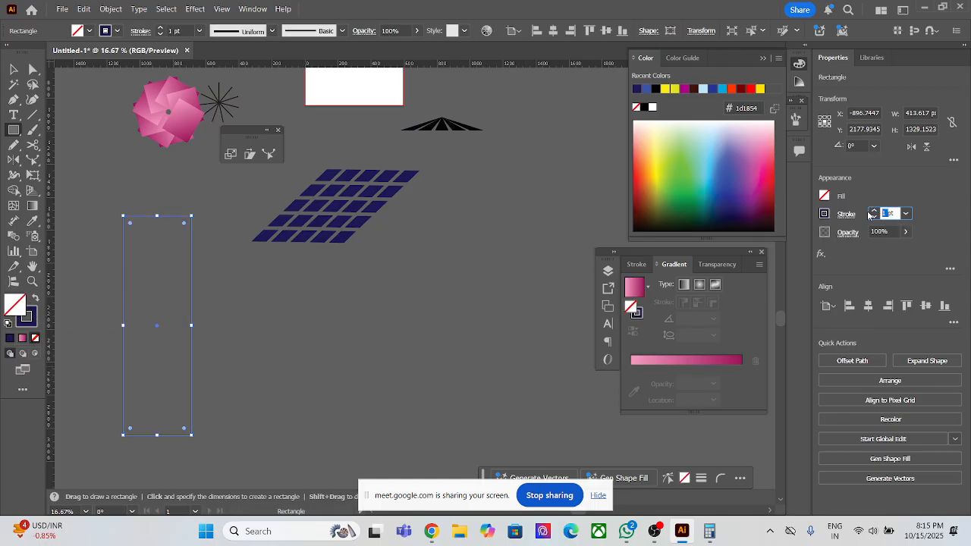
{"action": "key", "text": "Return"}
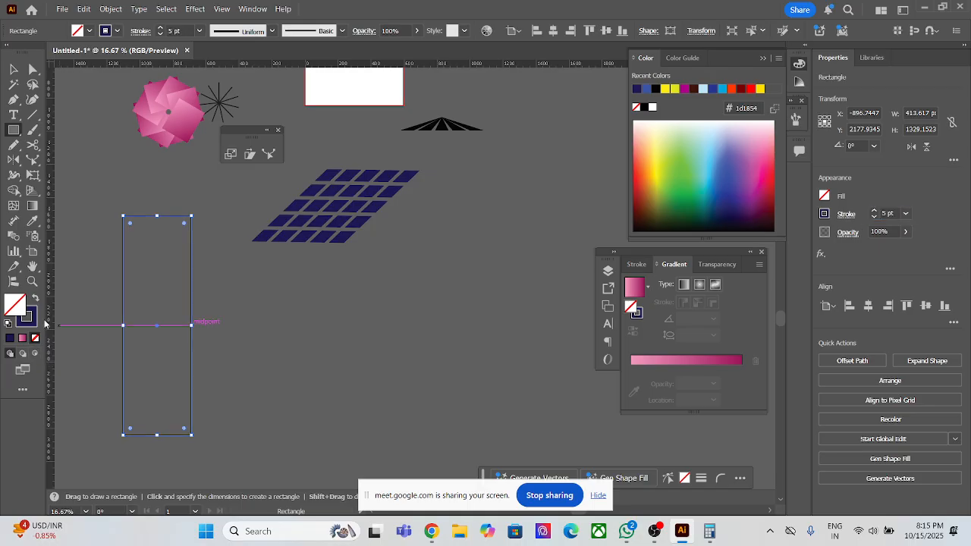
{"action": "left_click", "coordinate": [12, 72]}
{"action": "left_click", "coordinate": [266, 384]}
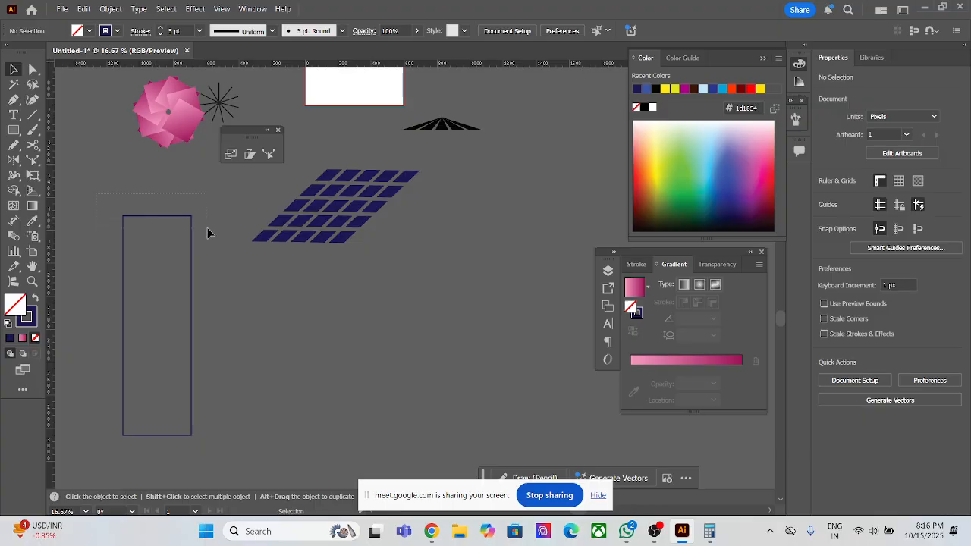
- Round the two top corners of the tall rectangle to a radius of about 73 px and deselect it
{"action": "left_click_drag", "start_coordinate": [207, 227], "coordinate": [208, 228]}
{"action": "left_click", "coordinate": [266, 387]}
{"action": "left_click", "coordinate": [33, 69]}
{"action": "left_click_drag", "start_coordinate": [177, 233], "coordinate": [217, 232]}
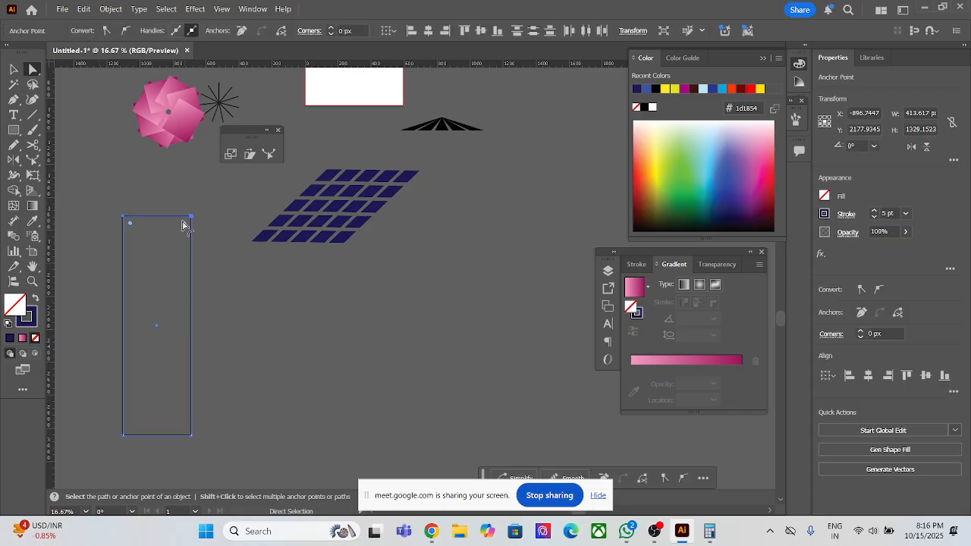
{"action": "mouse_move", "coordinate": [182, 224]}
{"action": "left_mouse_down"}
{"action": "mouse_move", "coordinate": [182, 260]}
{"action": "mouse_move", "coordinate": [184, 238]}
{"action": "left_mouse_up"}
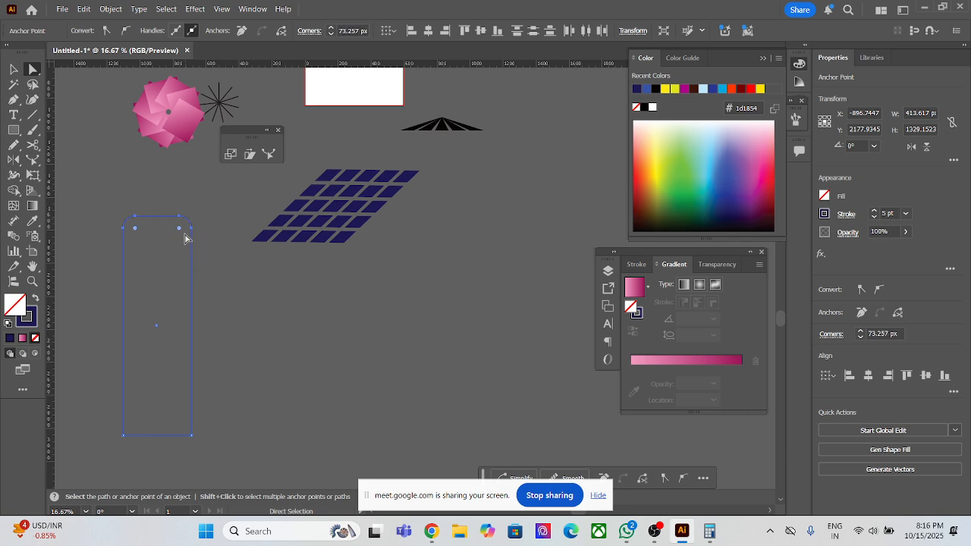
{"action": "left_click", "coordinate": [209, 264]}
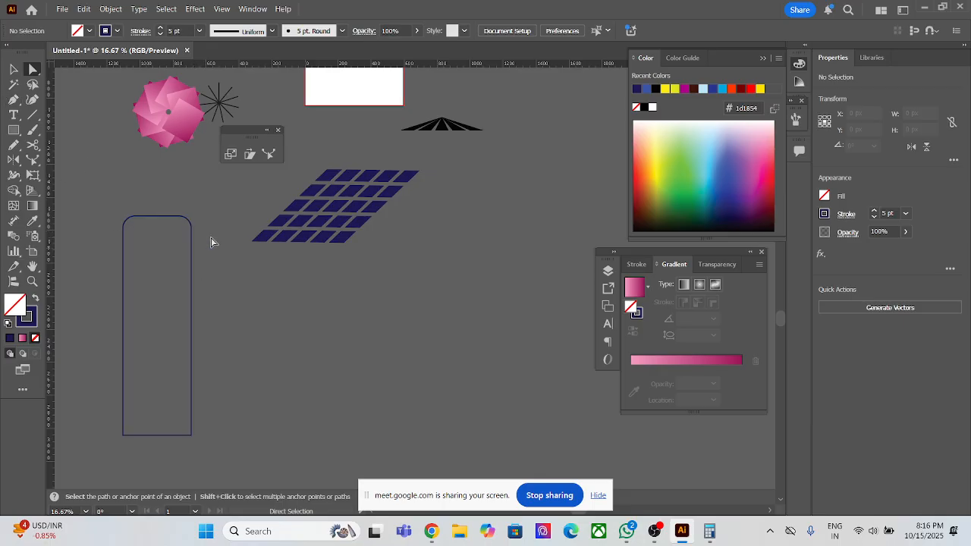
- Add an anchor point high on the rounded rectangle's right edge, pull it outward with the Curvature tool and deselect the shape
{"action": "left_click", "coordinate": [17, 101]}
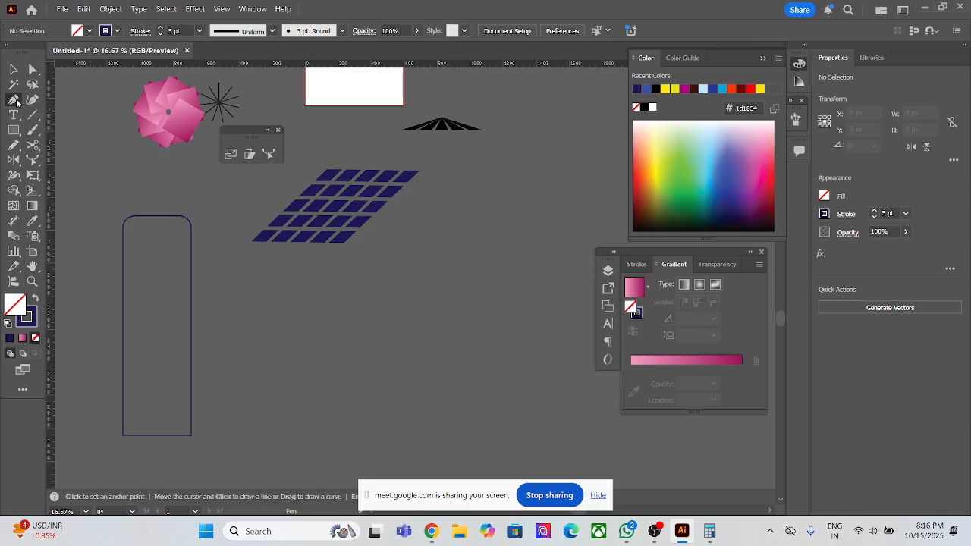
{"action": "left_click", "coordinate": [44, 119]}
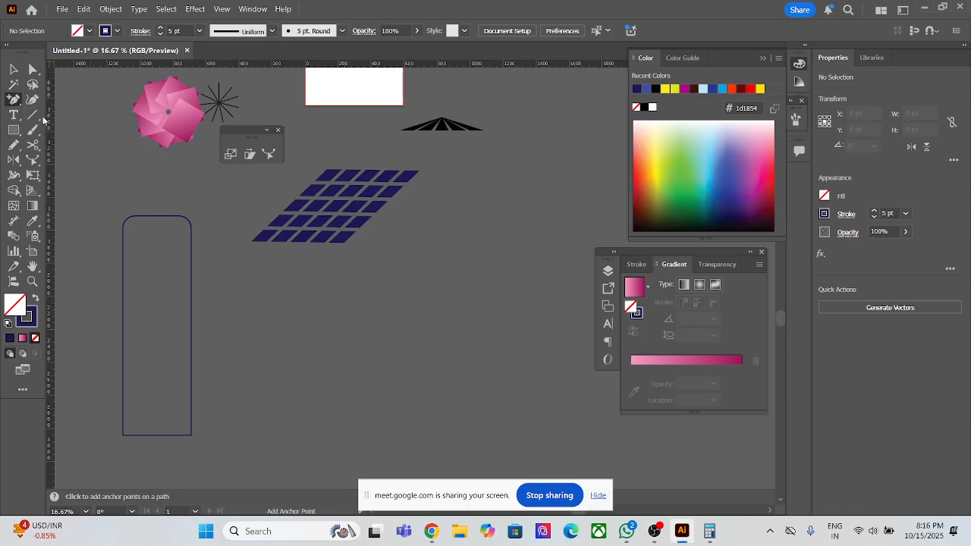
{"action": "left_click", "coordinate": [191, 249]}
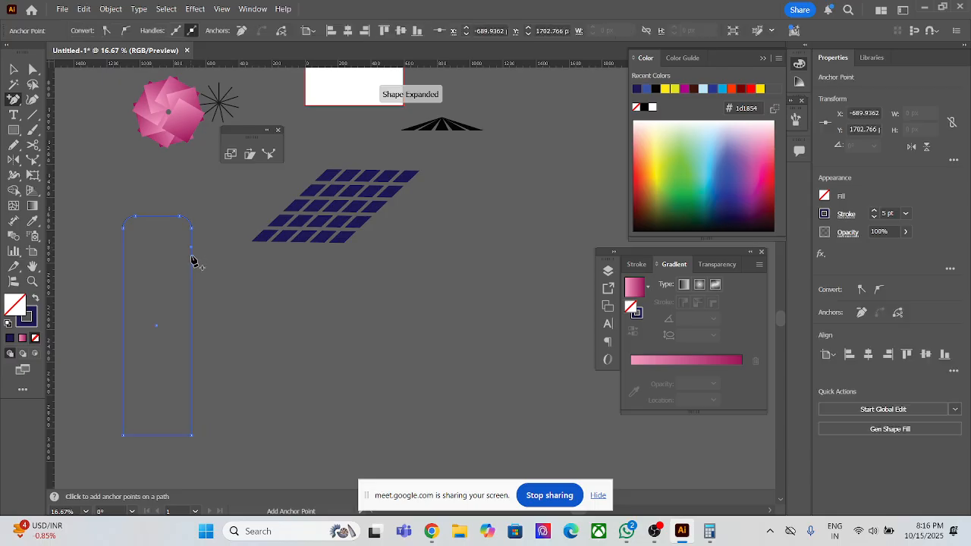
{"action": "key", "text": "shift+grave"}
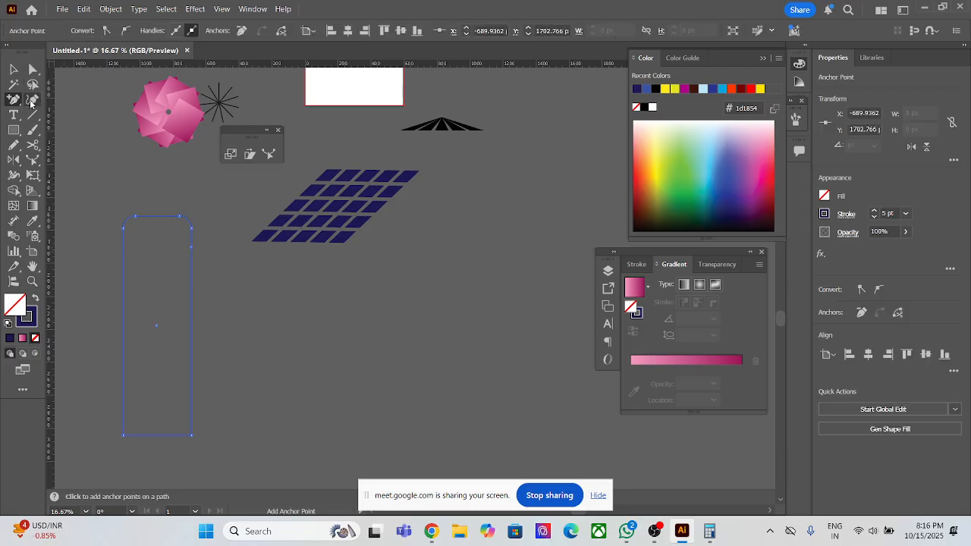
{"action": "left_click_drag", "start_coordinate": [190, 251], "coordinate": [204, 251]}
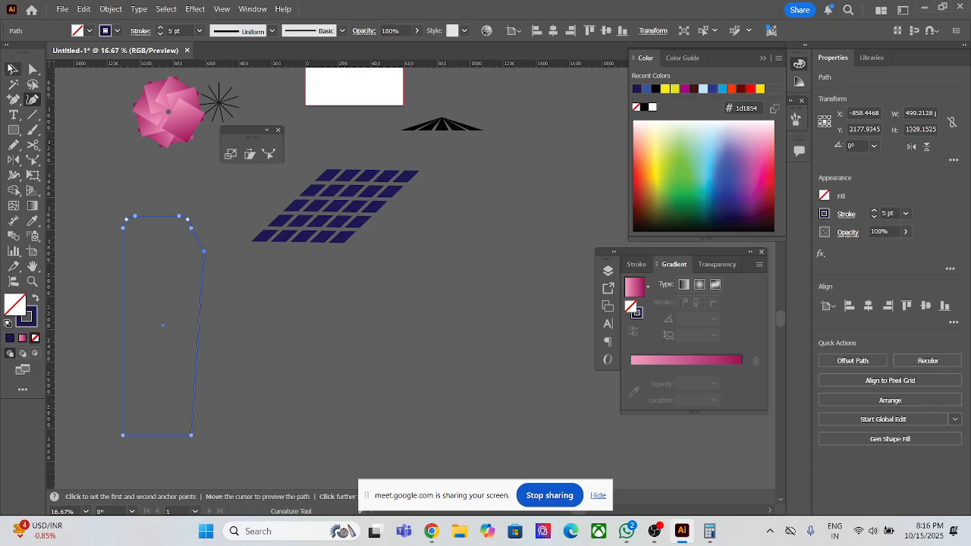
{"action": "left_click", "coordinate": [10, 68]}
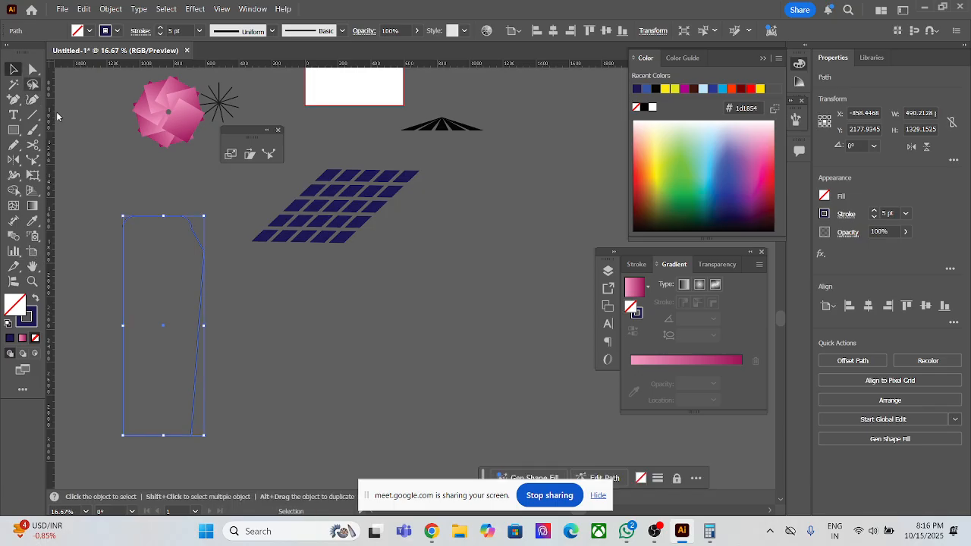
{"action": "left_click", "coordinate": [195, 263]}
{"action": "left_click", "coordinate": [257, 231]}
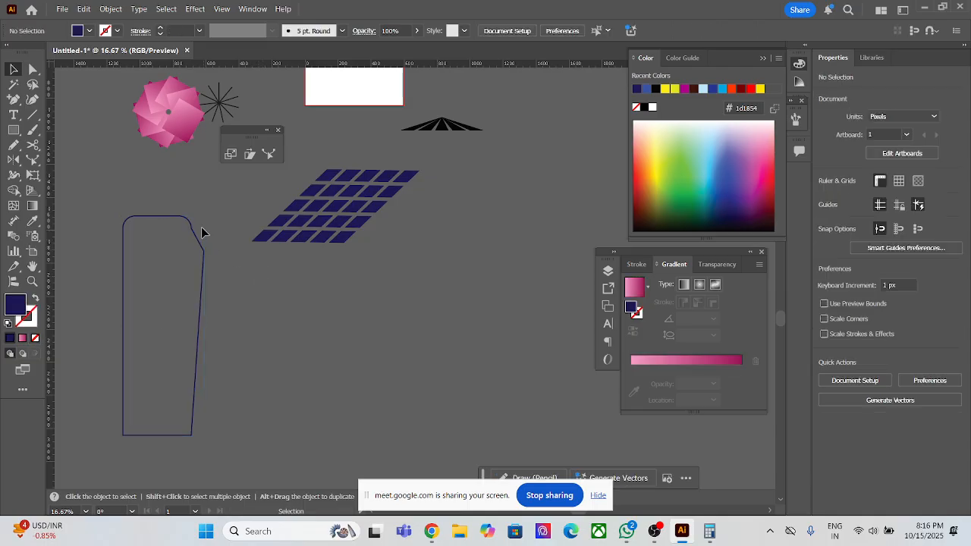
- Draw a tall rectangle about 452 px wide and 1131 px high below the sheared grid, with no fill and a 5 pt stroke
{"action": "key", "text": "m"}
{"action": "left_click_drag", "start_coordinate": [261, 294], "coordinate": [335, 479]}
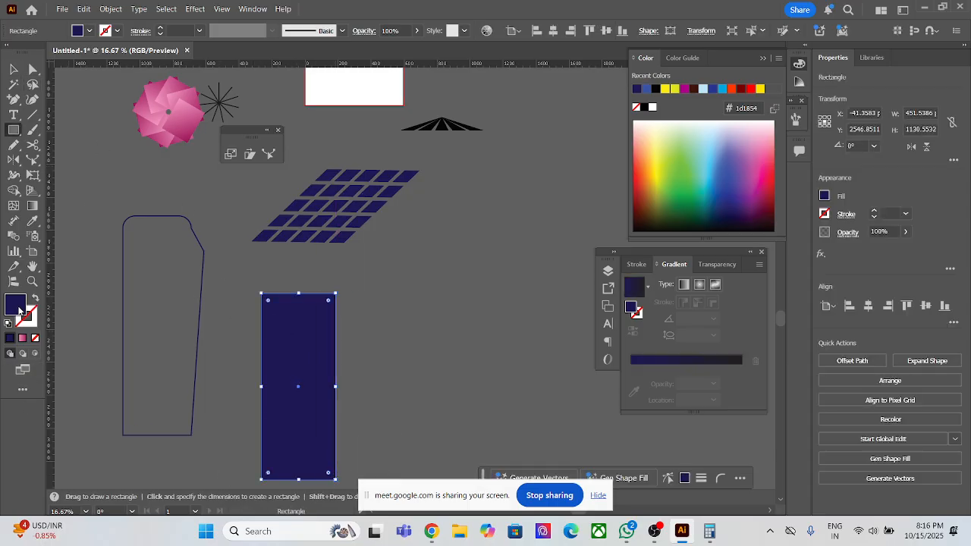
{"action": "left_click", "coordinate": [35, 299]}
{"action": "left_click", "coordinate": [888, 214]}
{"action": "key", "text": "Up"}
{"action": "key", "text": "Up"}
{"action": "key", "text": "Up"}
{"action": "key", "text": "Up"}
{"action": "key", "text": "Up"}
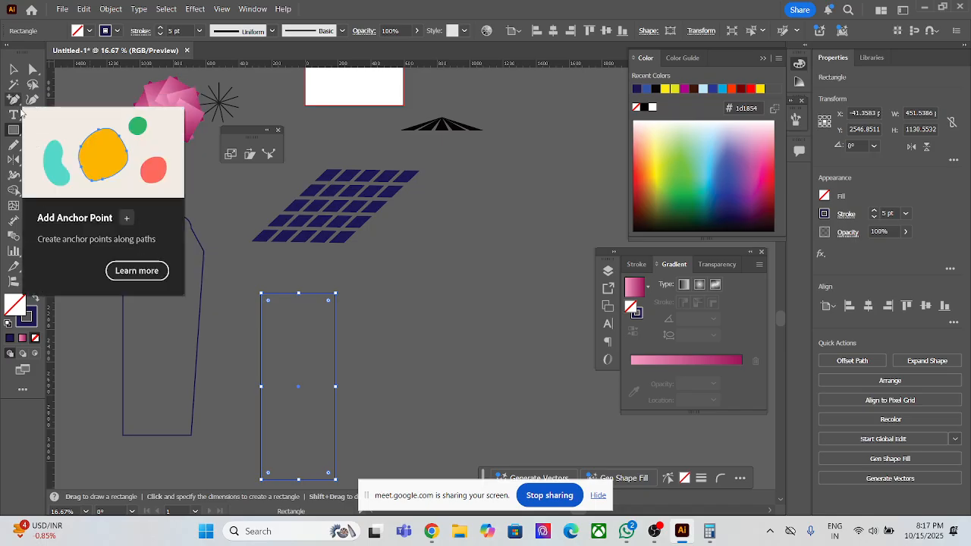
- Bulge both upper sides of the new rectangle outward with the Reshape tool
{"action": "left_click", "coordinate": [34, 72]}
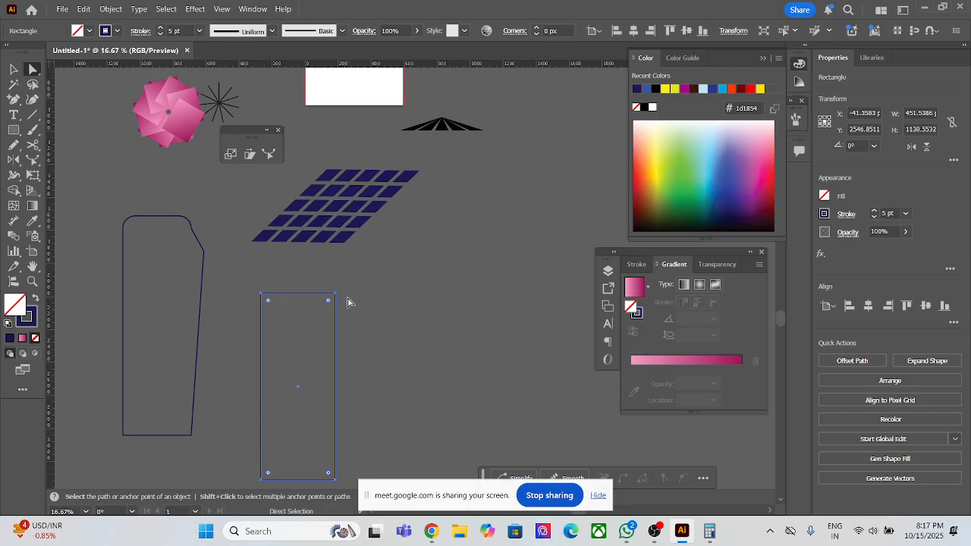
{"action": "left_click", "coordinate": [324, 338]}
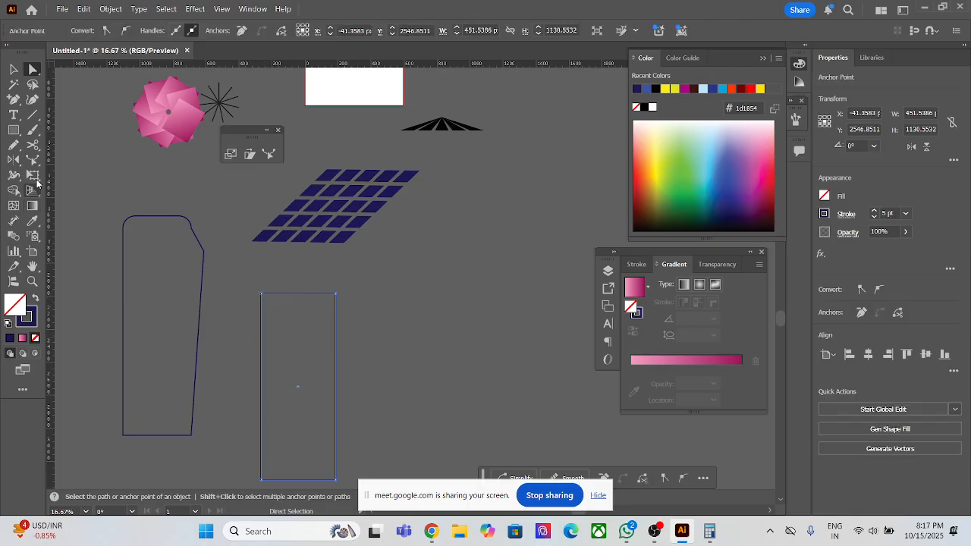
{"action": "left_click", "coordinate": [269, 155]}
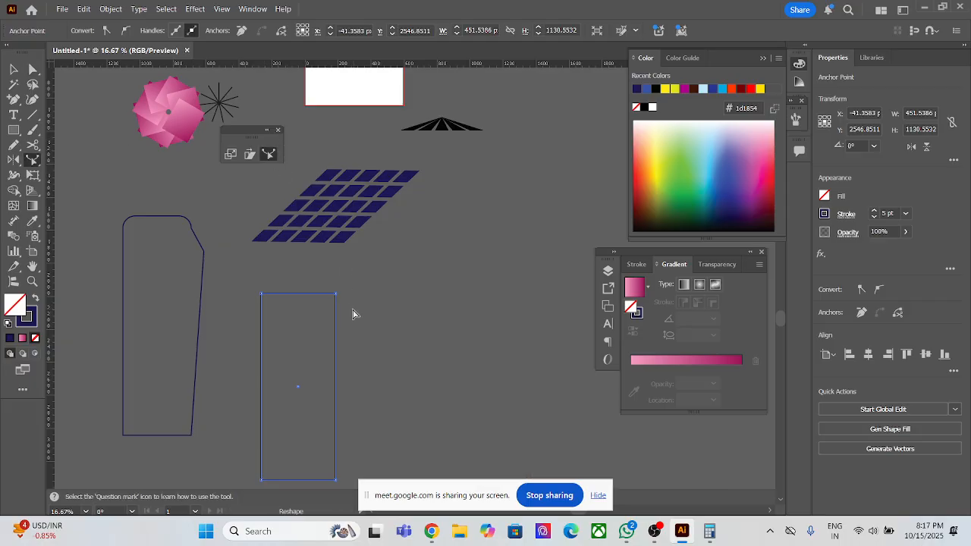
{"action": "left_click_drag", "start_coordinate": [336, 320], "coordinate": [351, 320]}
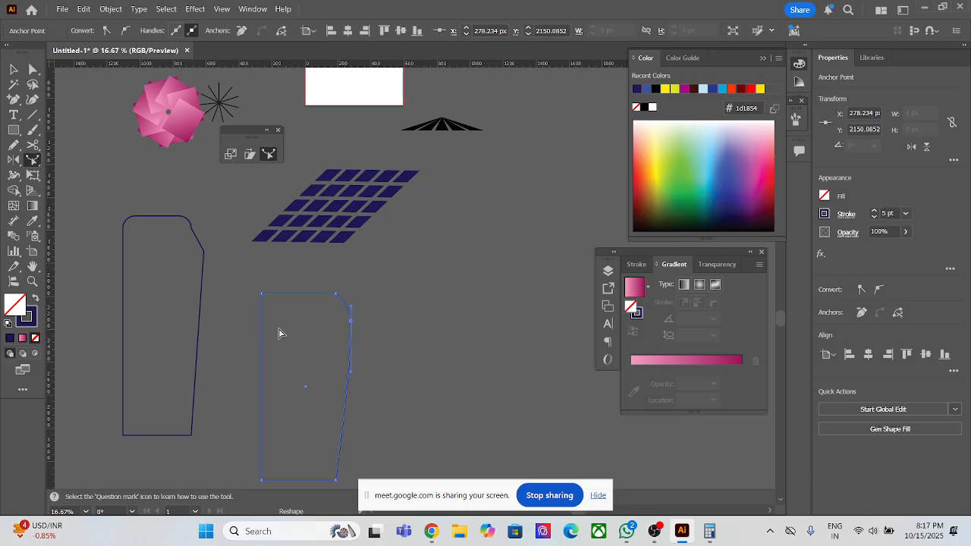
{"action": "left_click_drag", "start_coordinate": [261, 317], "coordinate": [248, 320]}
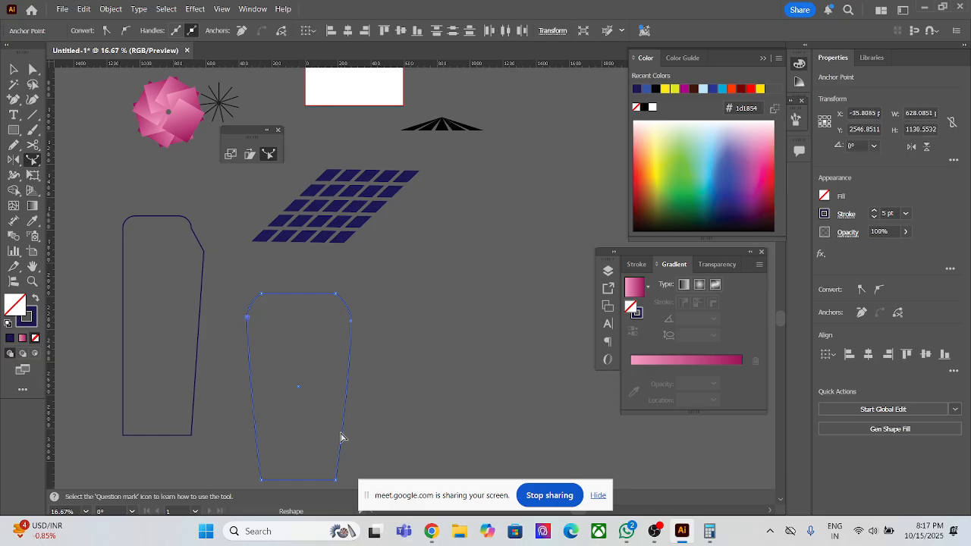
- Reshape both lower sides of the bulged outline inward into a vase shape and move it slightly to the left
{"action": "left_click_drag", "start_coordinate": [337, 467], "coordinate": [335, 460]}
{"action": "left_click_drag", "start_coordinate": [258, 459], "coordinate": [270, 456]}
{"action": "key", "text": "a"}
{"action": "key", "text": "v"}
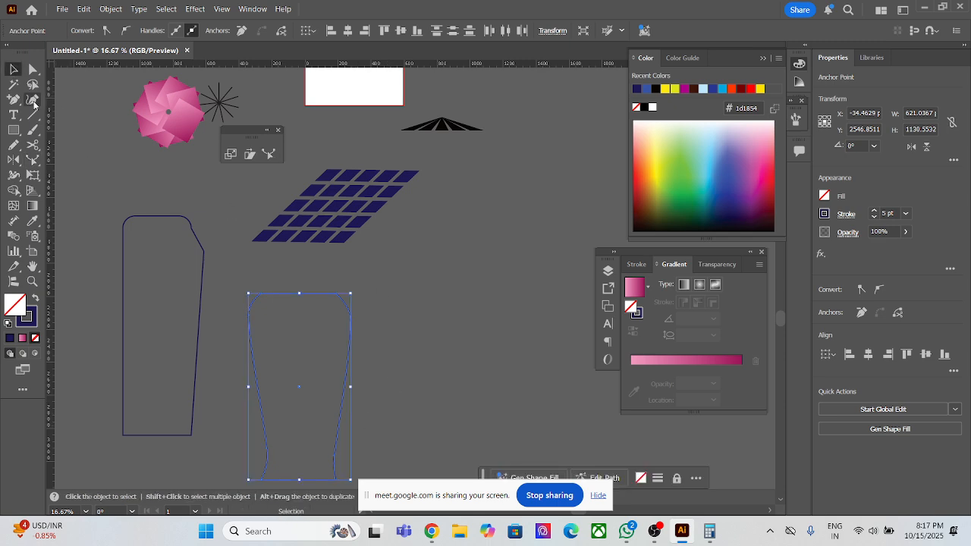
{"action": "left_click", "coordinate": [377, 282]}
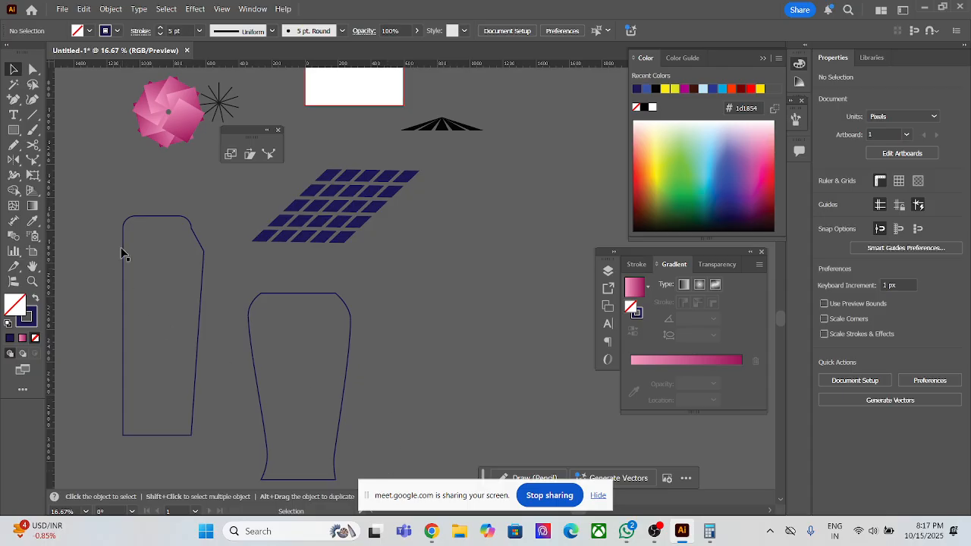
{"action": "left_click", "coordinate": [203, 318]}
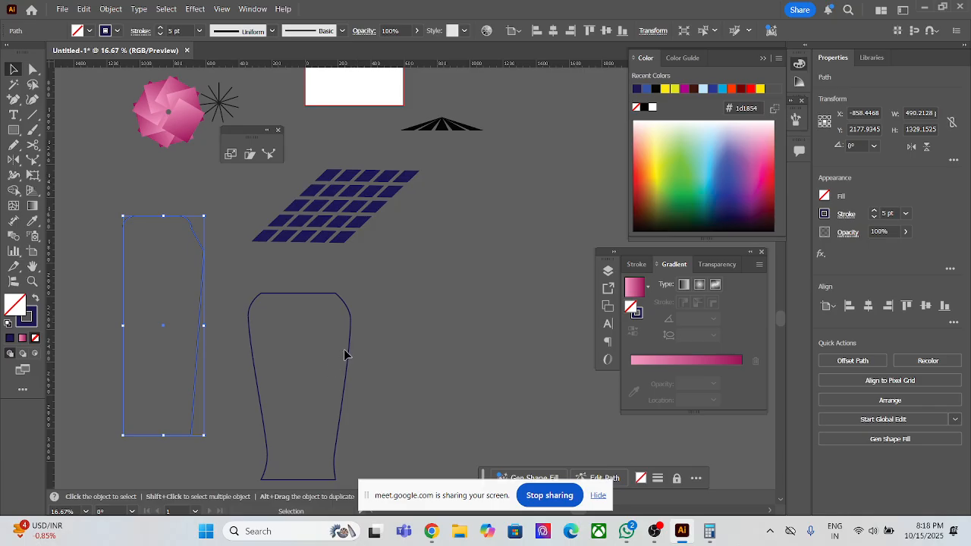
{"action": "left_click_drag", "start_coordinate": [352, 354], "coordinate": [346, 356]}
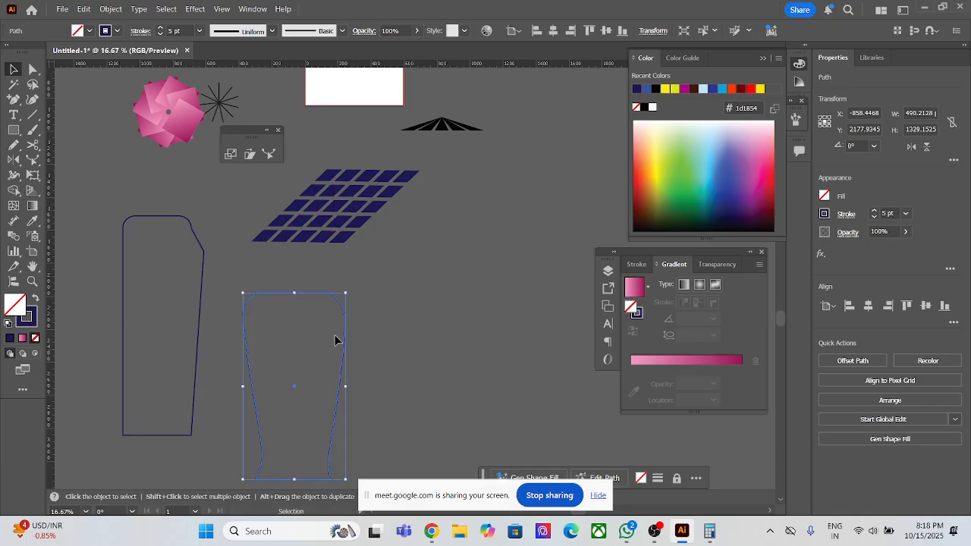
- Draw a rectangle about 601 px wide and 993 px high right of the vase outline and Reshape its sides inward into an hourglass
{"action": "left_click", "coordinate": [13, 131]}
{"action": "left_click_drag", "start_coordinate": [397, 265], "coordinate": [494, 428]}
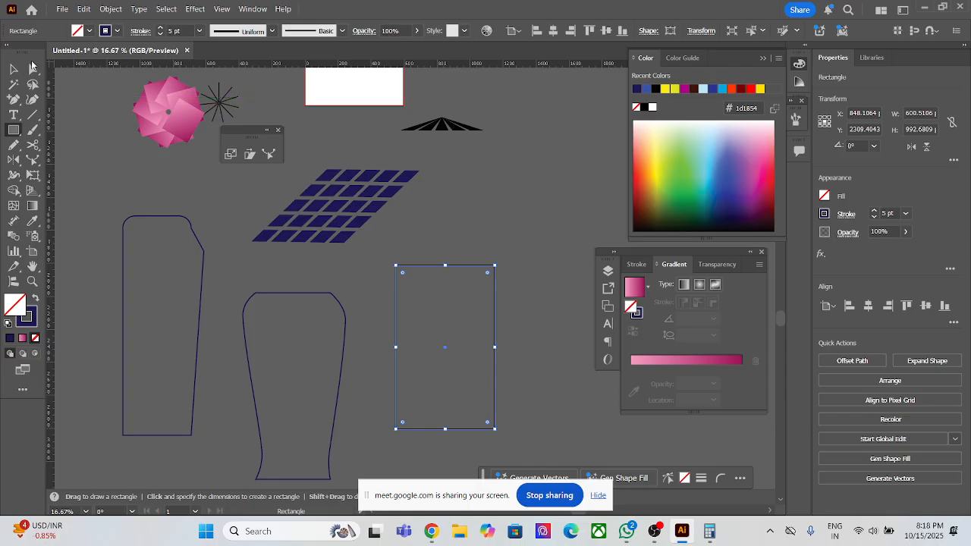
{"action": "left_click", "coordinate": [32, 68]}
{"action": "left_click_drag", "start_coordinate": [513, 299], "coordinate": [473, 350]}
{"action": "left_click", "coordinate": [268, 154]}
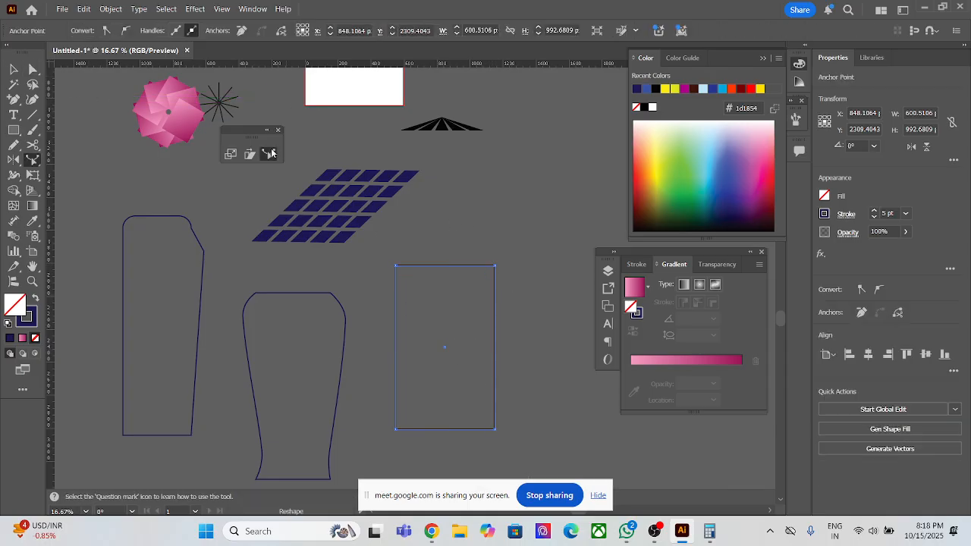
{"action": "left_click_drag", "start_coordinate": [494, 305], "coordinate": [472, 301]}
{"action": "left_click_drag", "start_coordinate": [394, 327], "coordinate": [422, 308]}
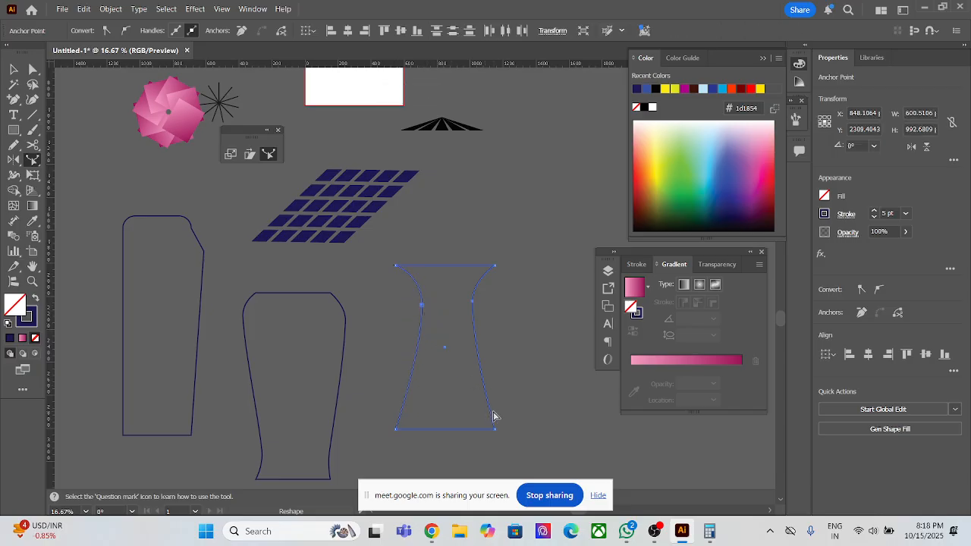
{"action": "left_click_drag", "start_coordinate": [491, 415], "coordinate": [428, 374]}
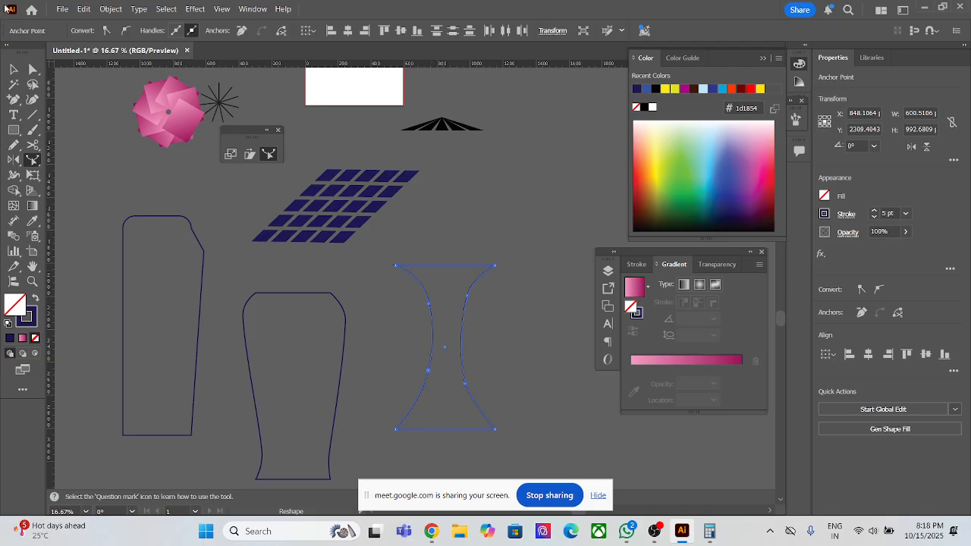
{"action": "left_click", "coordinate": [14, 69]}
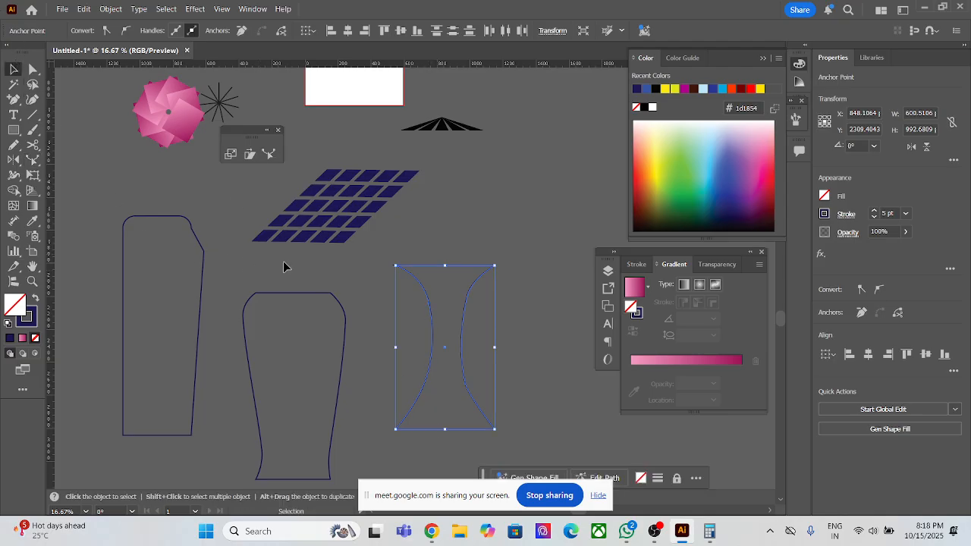
{"action": "left_click", "coordinate": [566, 296]}
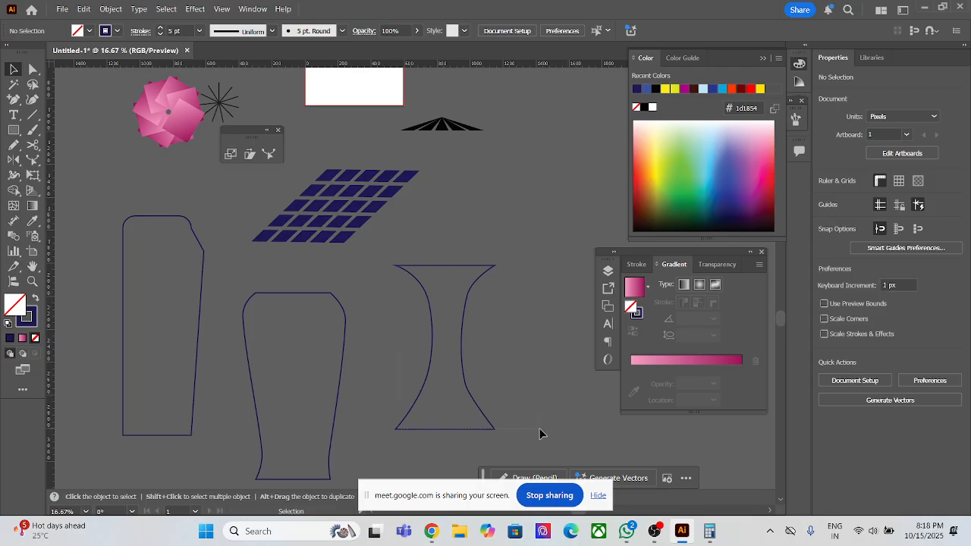
- Move the hourglass outline to the left so it overlaps the other two outlines, and deselect it
{"action": "left_click", "coordinate": [462, 390]}
{"action": "left_click", "coordinate": [469, 388]}
{"action": "left_click", "coordinate": [468, 379]}
{"action": "left_click_drag", "start_coordinate": [466, 375], "coordinate": [239, 417]}
{"action": "left_click", "coordinate": [319, 341]}
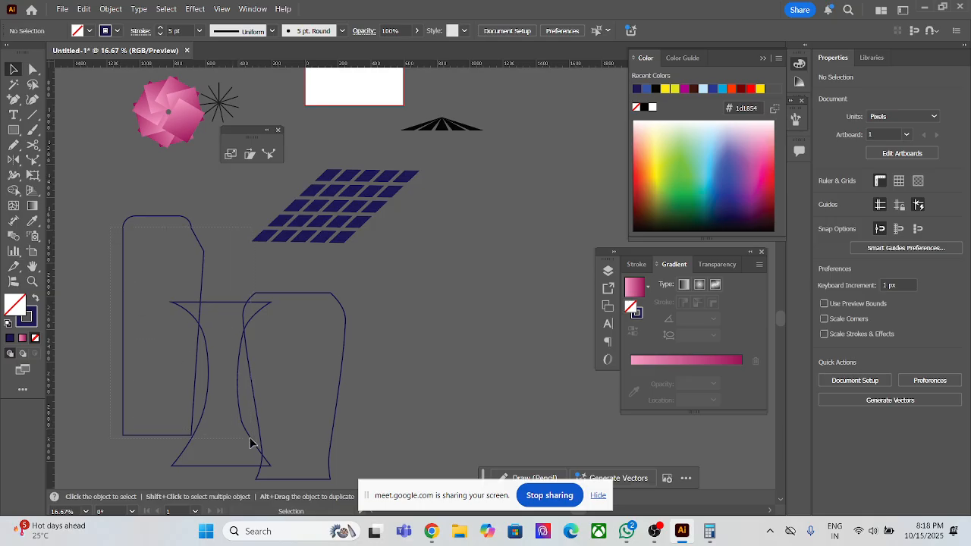
- Select all three overlapping outlines, swap their fill and stroke, and move them together up and to the left
{"action": "left_click", "coordinate": [251, 444]}
{"action": "left_click", "coordinate": [342, 399]}
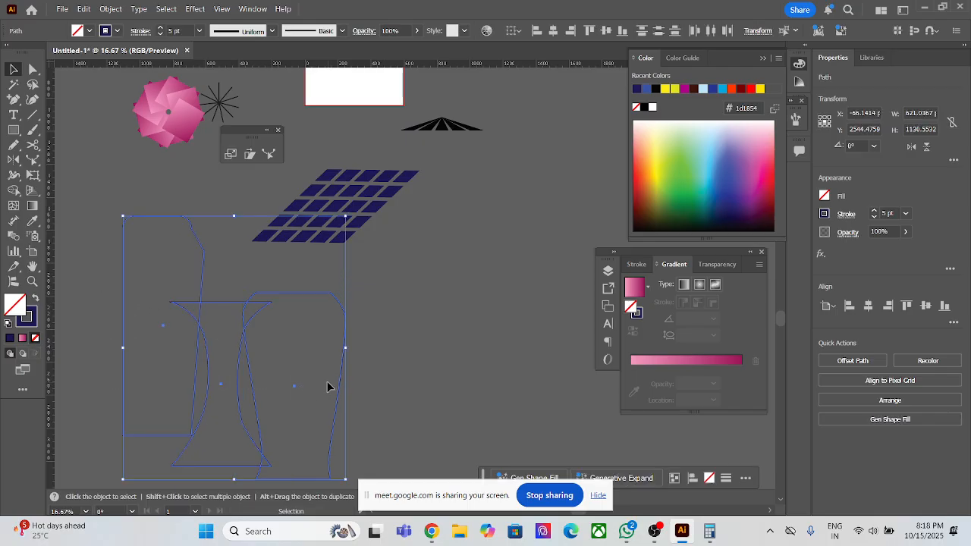
{"action": "left_click", "coordinate": [328, 385]}
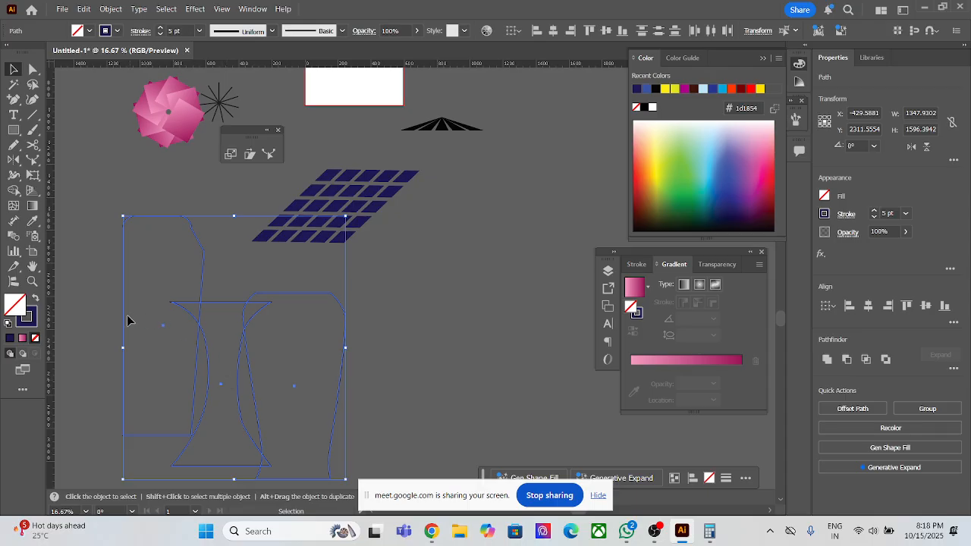
{"action": "left_click", "coordinate": [34, 299]}
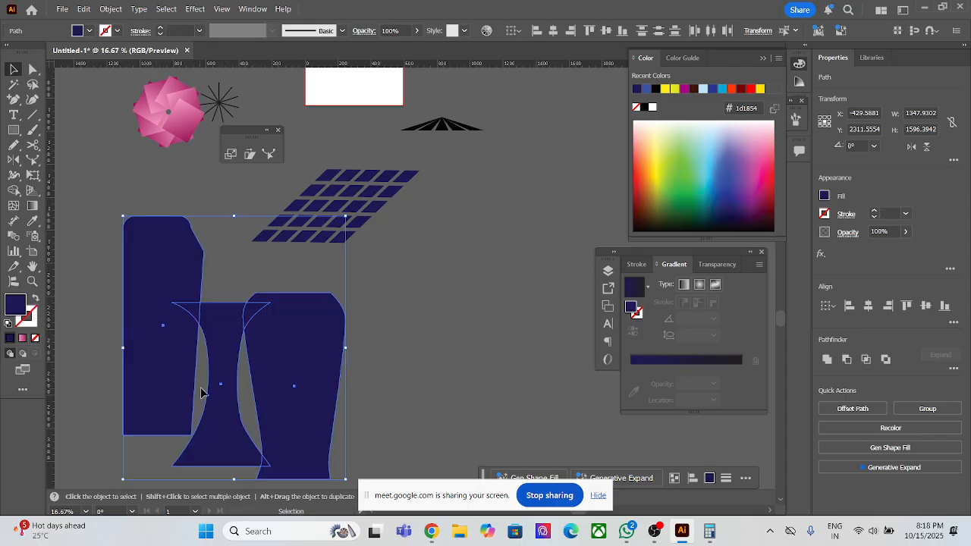
{"action": "mouse_move", "coordinate": [211, 387]}
{"action": "left_mouse_down"}
{"action": "mouse_move", "coordinate": [176, 358]}
{"action": "mouse_move", "coordinate": [127, 349]}
{"action": "left_mouse_up"}
{"action": "left_click", "coordinate": [383, 352]}
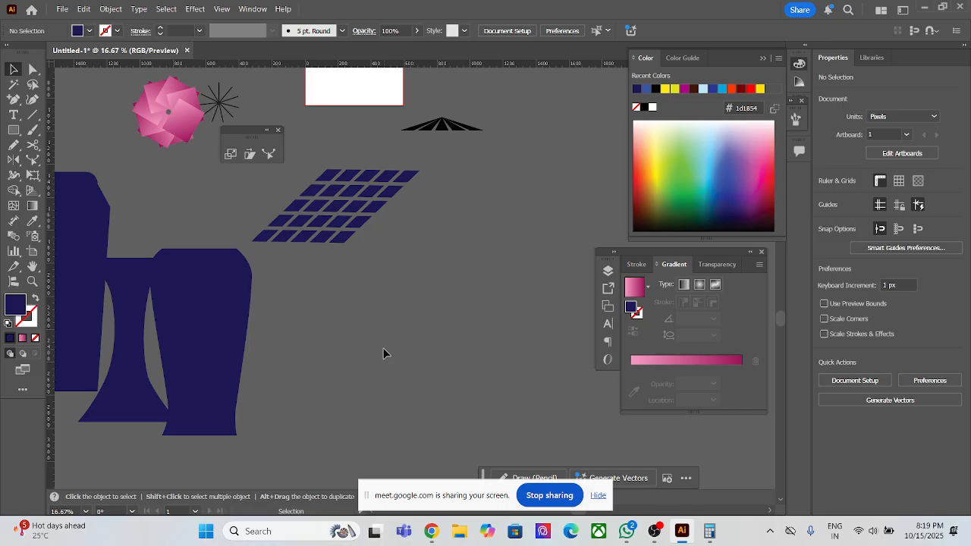
{"action": "scroll", "coordinate": [388, 395], "scroll_direction": "up", "scroll_amount": 1}
{"action": "scroll", "coordinate": [394, 431], "scroll_direction": "down", "scroll_amount": 1}
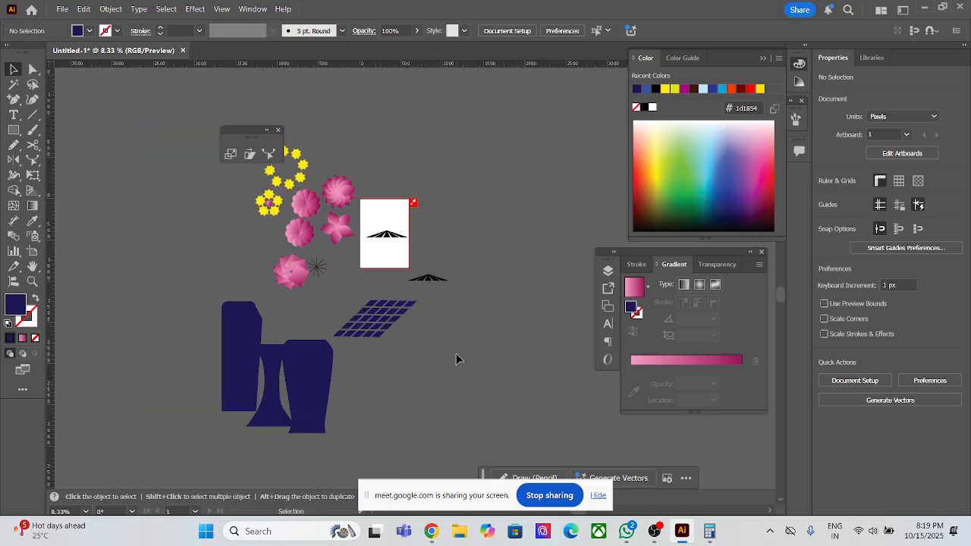
- Launch Photoshop
{"action": "key", "text": "super+r"}
{"action": "key", "text": "Escape"}
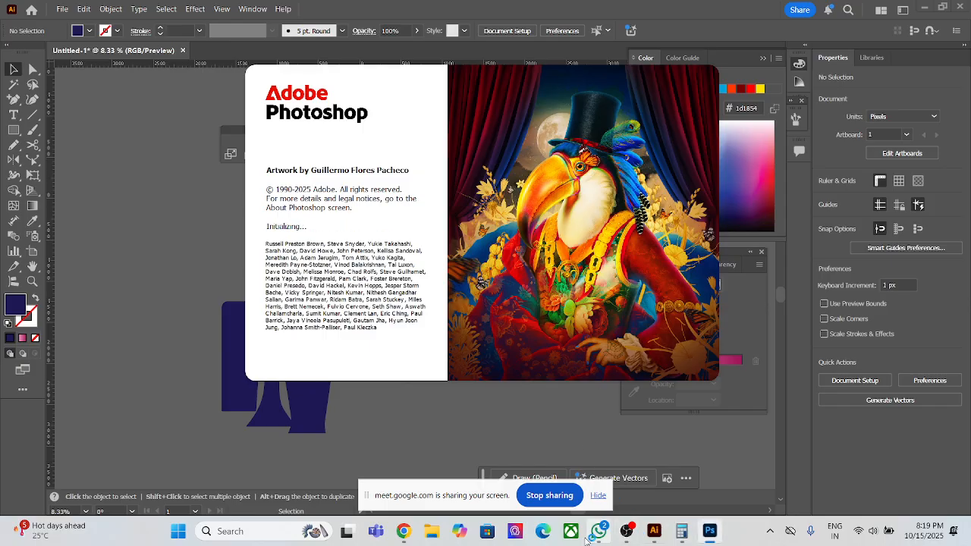
- Switch to the "cat cartoon" image results in Chrome and preview the orange cat and the striped brown cat from Vecteezy
{"action": "mouse_move", "coordinate": [410, 540]}
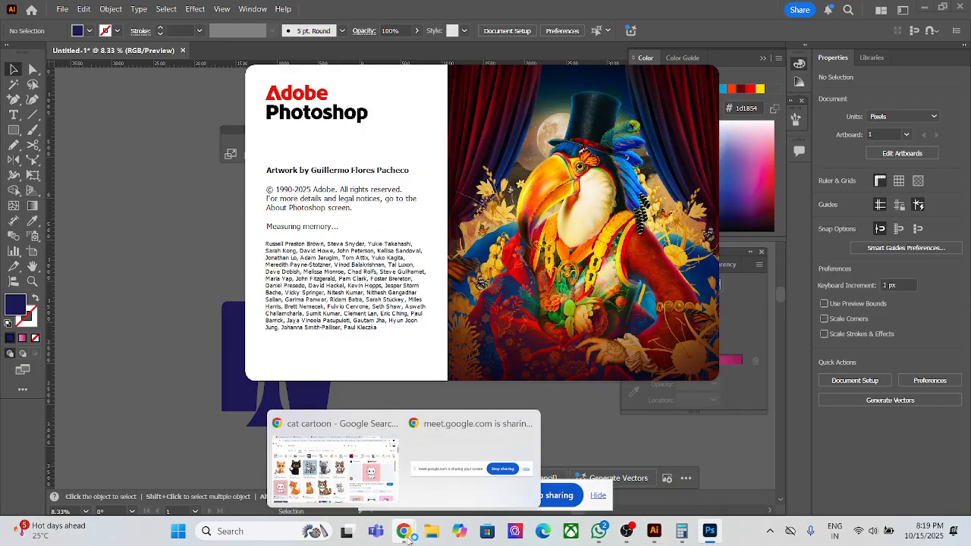
{"action": "left_click", "coordinate": [334, 465]}
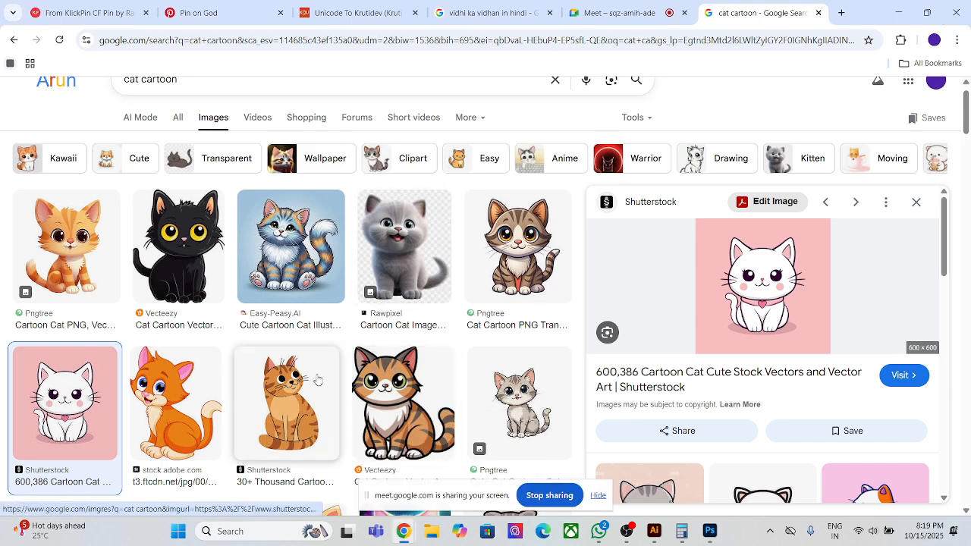
{"action": "left_click", "coordinate": [175, 402]}
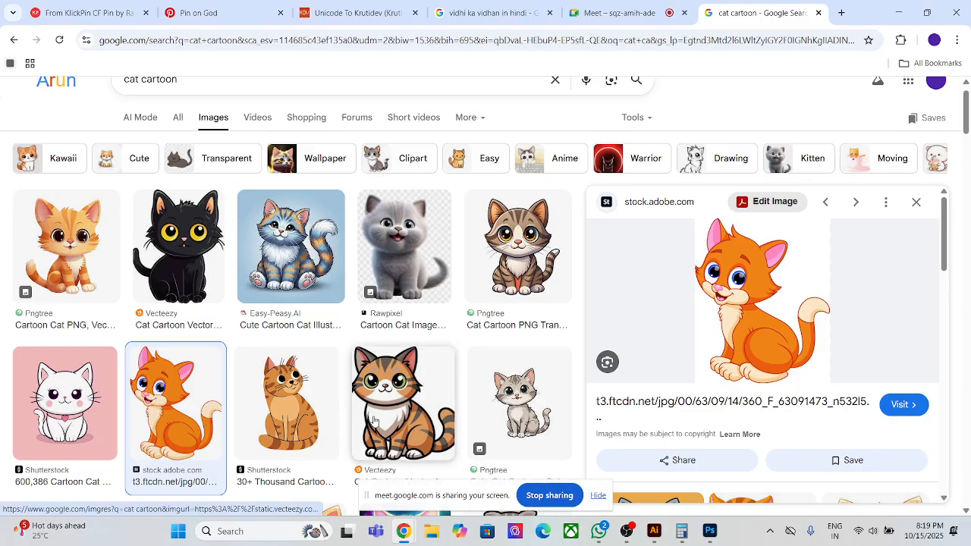
{"action": "left_click", "coordinate": [394, 402]}
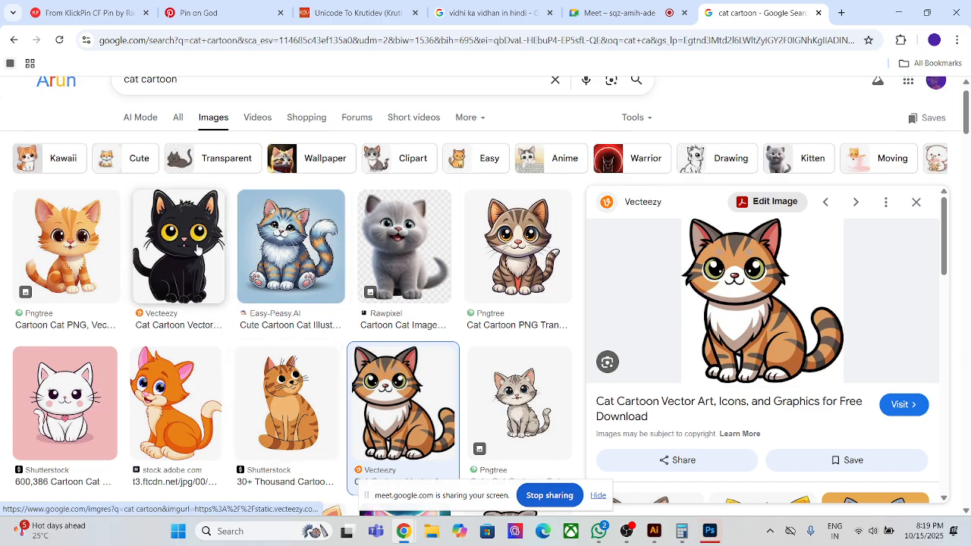
- Preview the black cat from Vecteezy and browse further through the cat cartoon image results
{"action": "left_click", "coordinate": [216, 293]}
{"action": "scroll", "coordinate": [323, 381], "scroll_direction": "down", "scroll_amount": 7}
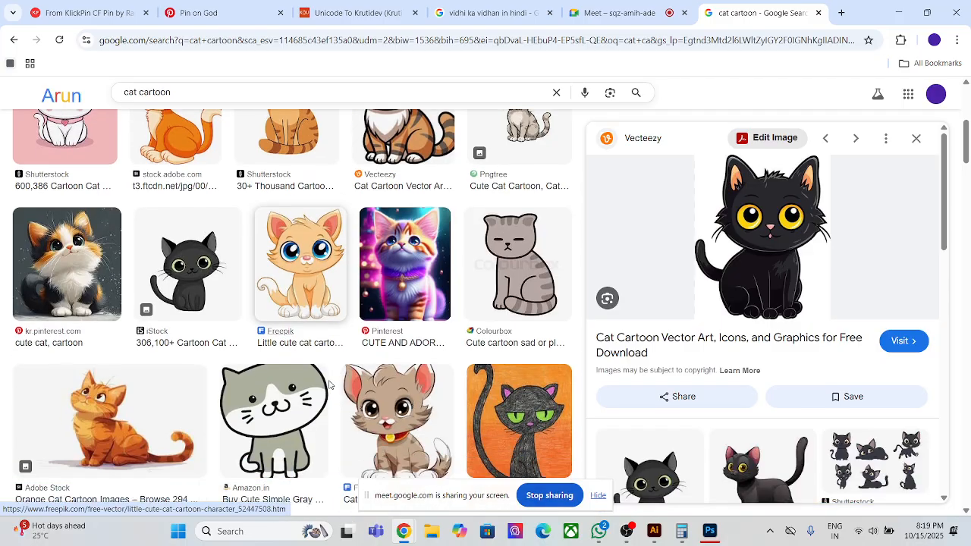
{"action": "scroll", "coordinate": [311, 364], "scroll_direction": "down", "scroll_amount": 4}
{"action": "scroll", "coordinate": [301, 342], "scroll_direction": "up", "scroll_amount": 3}
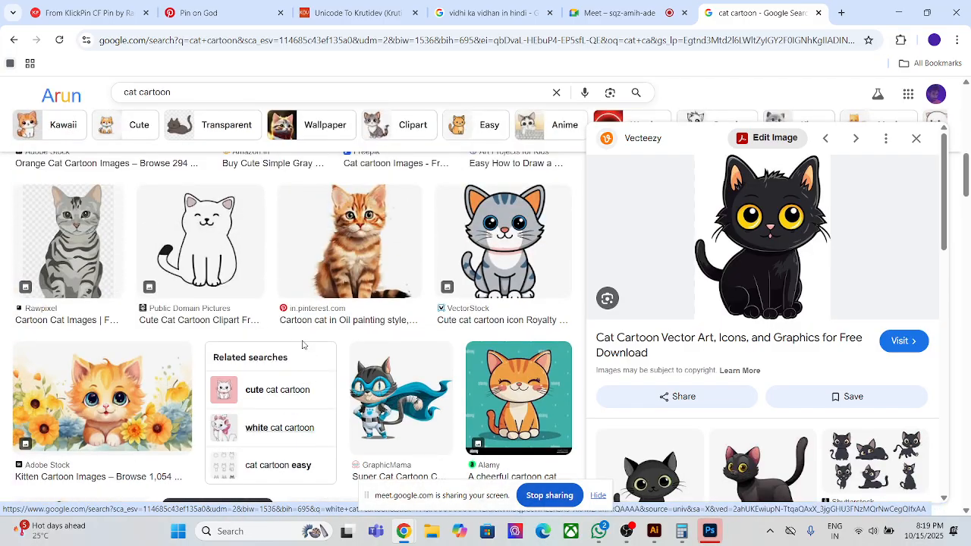
{"action": "scroll", "coordinate": [232, 324], "scroll_direction": "up", "scroll_amount": 8}
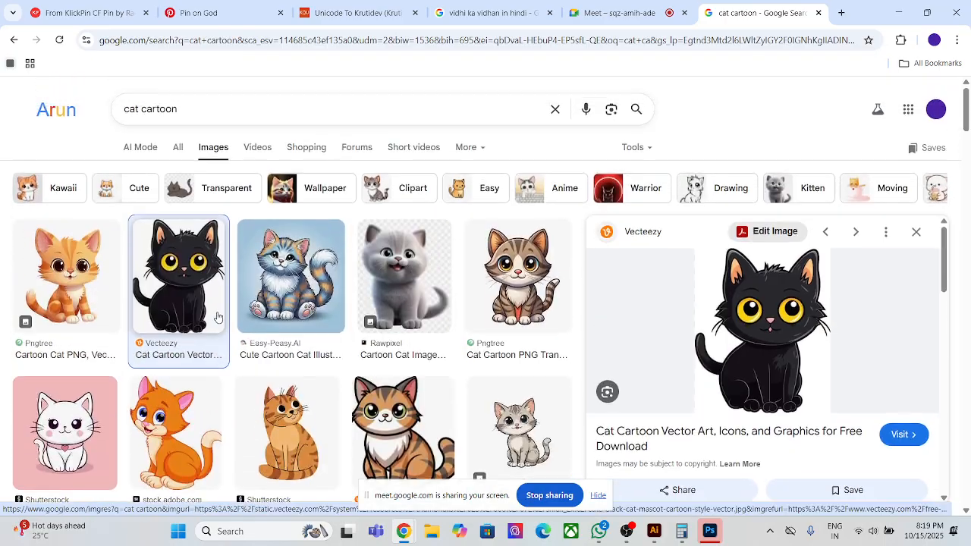
{"action": "scroll", "coordinate": [455, 319], "scroll_direction": "down", "scroll_amount": 3}
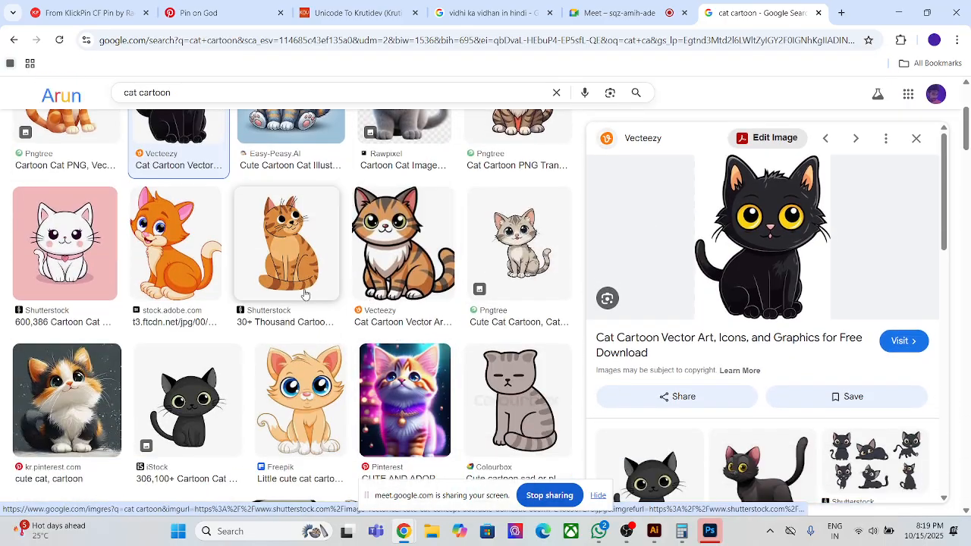
- Preview the sitting orange cat from stock.adobe.com and copy its image
{"action": "left_click", "coordinate": [188, 262]}
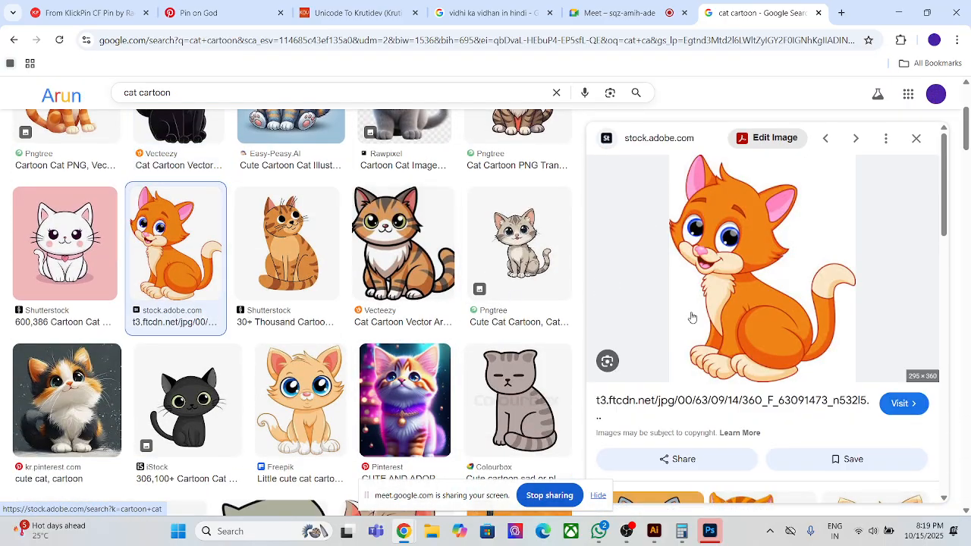
{"action": "right_click", "coordinate": [766, 304]}
{"action": "left_click", "coordinate": [819, 351]}
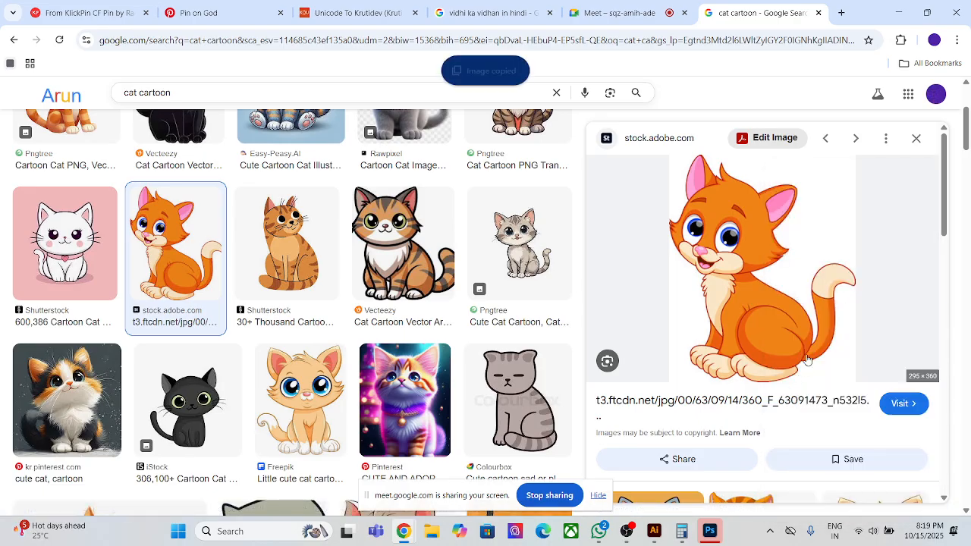
- Switch to Photoshop and create a new A4 document, 210 x 297 mm at 300 ppi with a white background
{"action": "left_click", "coordinate": [711, 531]}
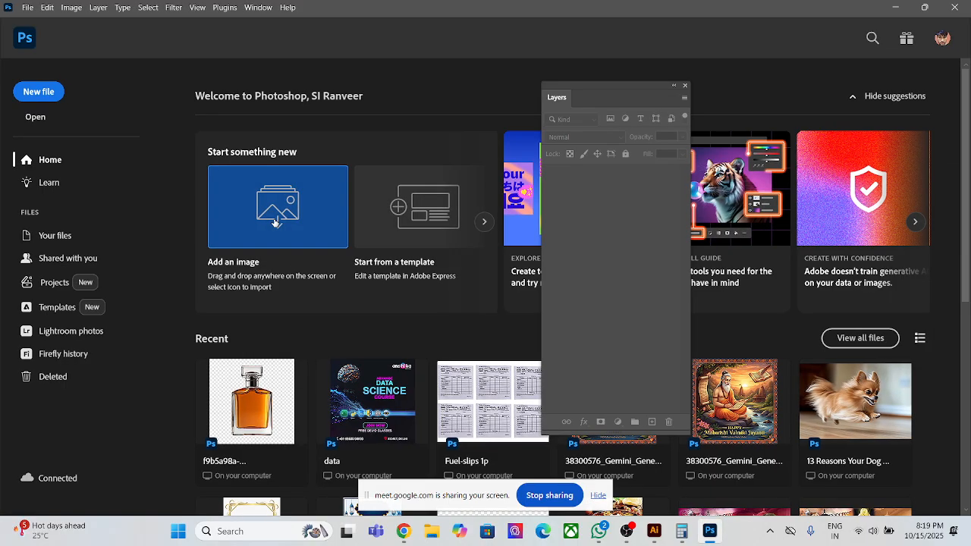
{"action": "left_click", "coordinate": [685, 88]}
{"action": "left_click", "coordinate": [299, 225]}
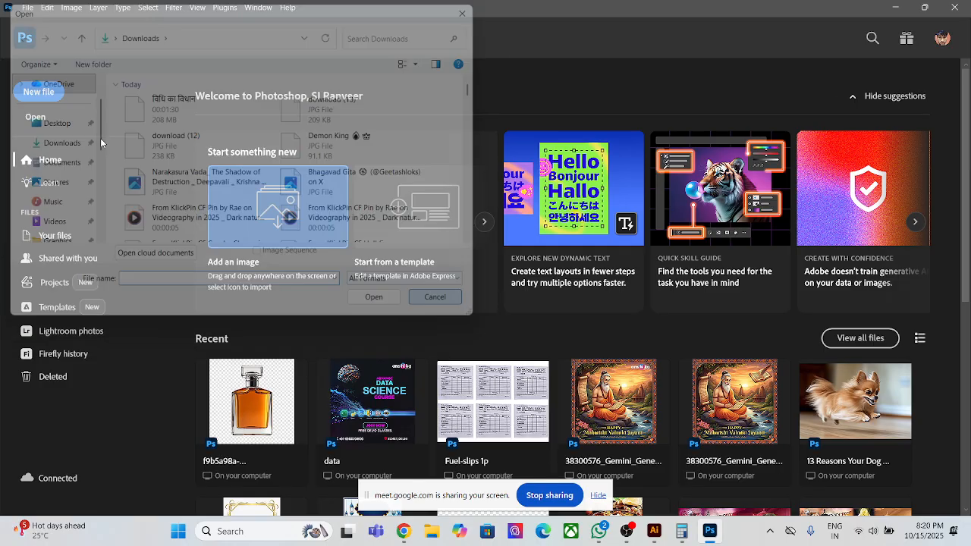
{"action": "left_click", "coordinate": [453, 235]}
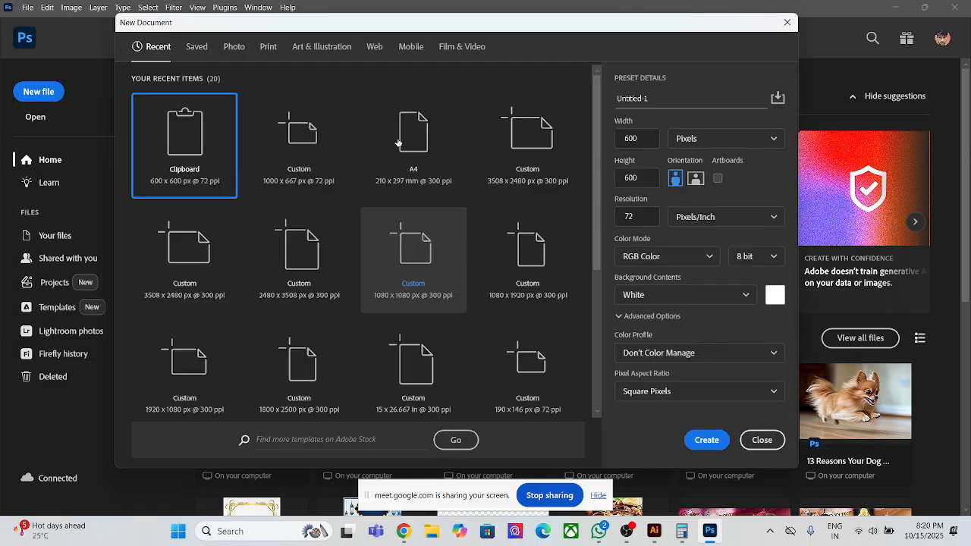
{"action": "left_click", "coordinate": [438, 157]}
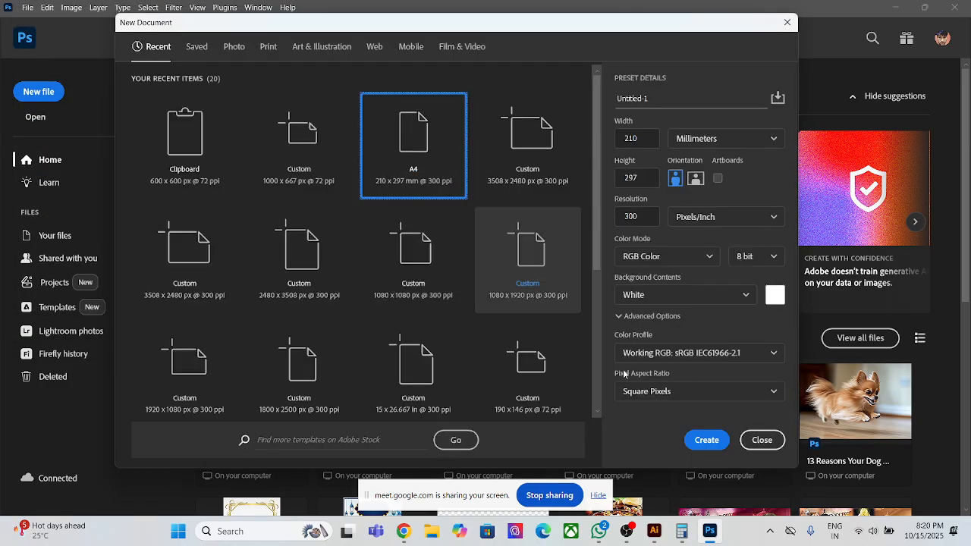
{"action": "left_click", "coordinate": [706, 440]}
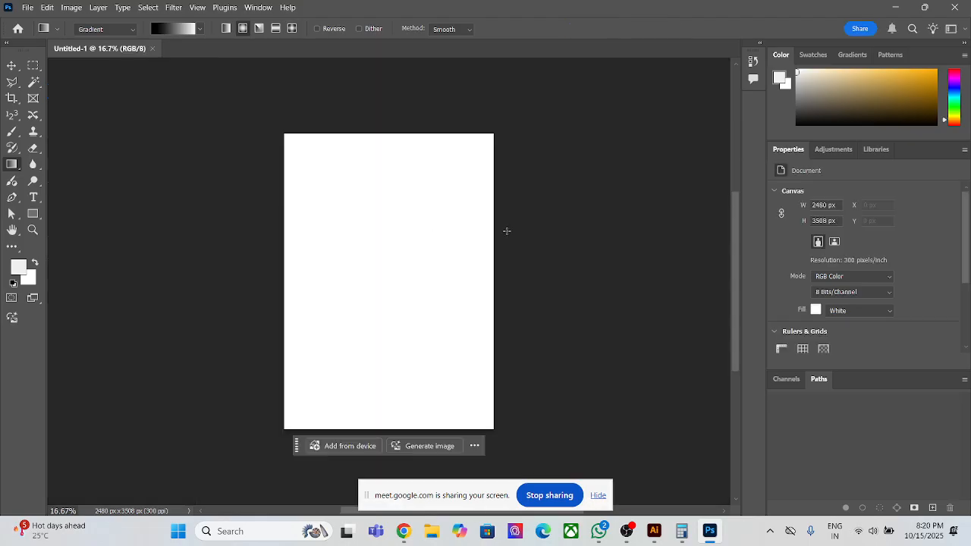
- Show the Layers panel and paste the copied cat image into the blank document
{"action": "key", "text": "F7"}
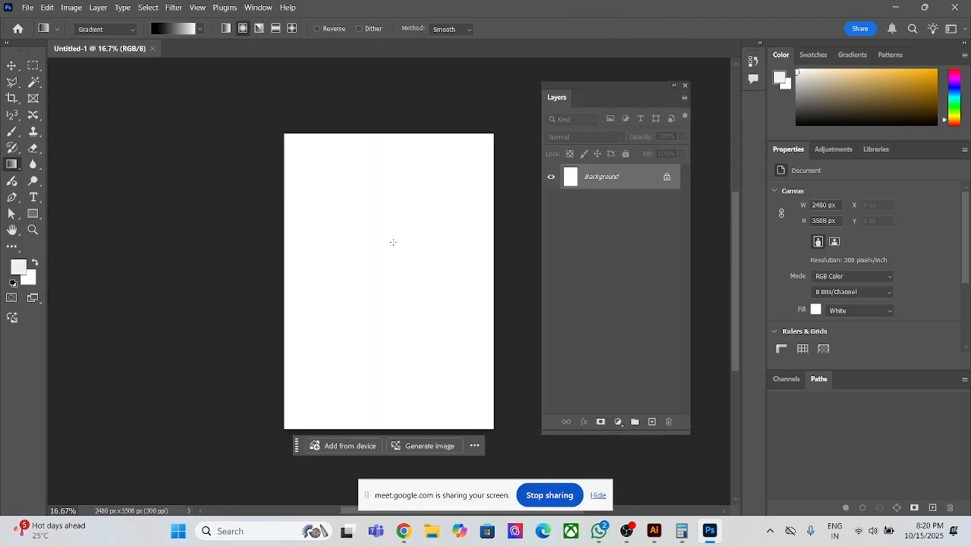
{"action": "key", "text": "ctrl+v"}
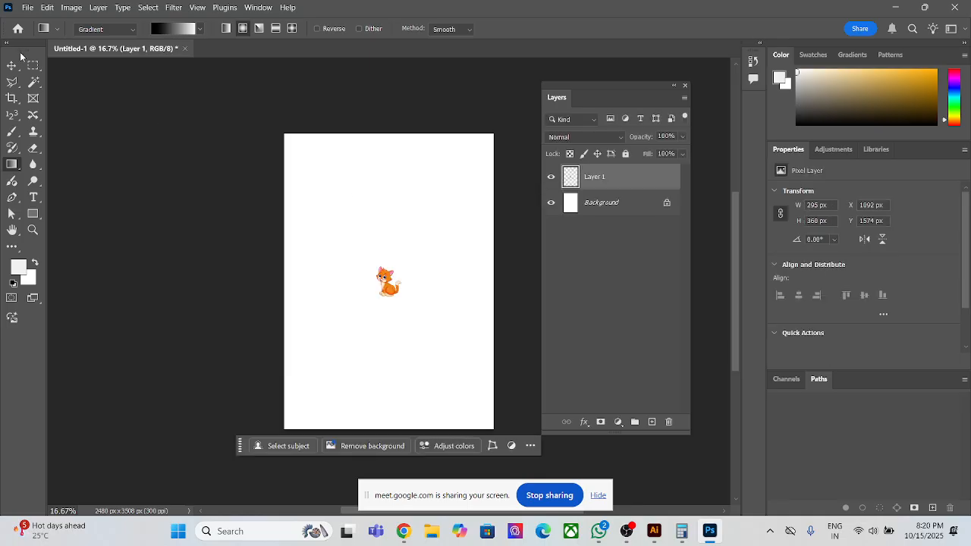
- Enlarge the pasted cat to about 1533 x 1872 px and move it slightly up and to the right on the page
{"action": "left_click", "coordinate": [12, 65]}
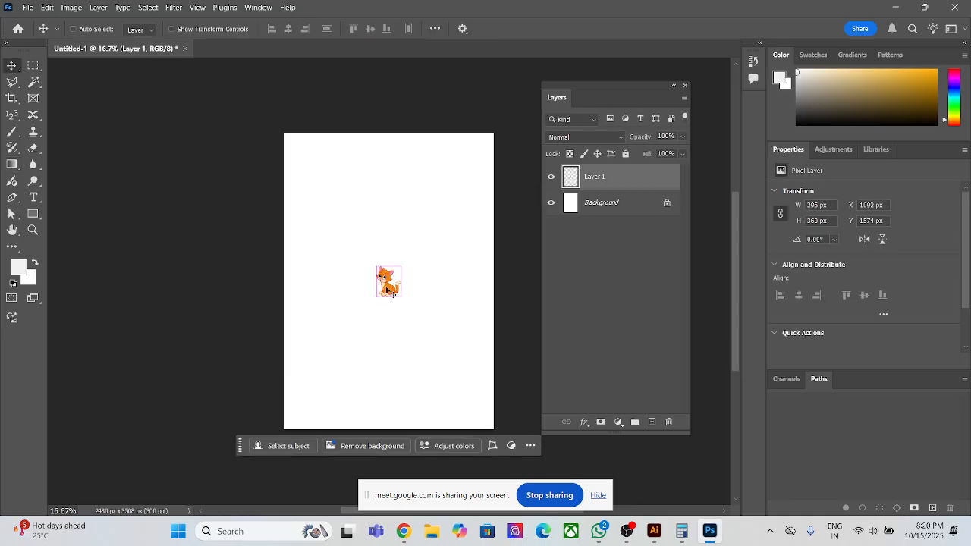
{"action": "key", "text": "ctrl+t"}
{"action": "left_click_drag", "start_coordinate": [389, 296], "coordinate": [388, 359]}
{"action": "left_click", "coordinate": [626, 28]}
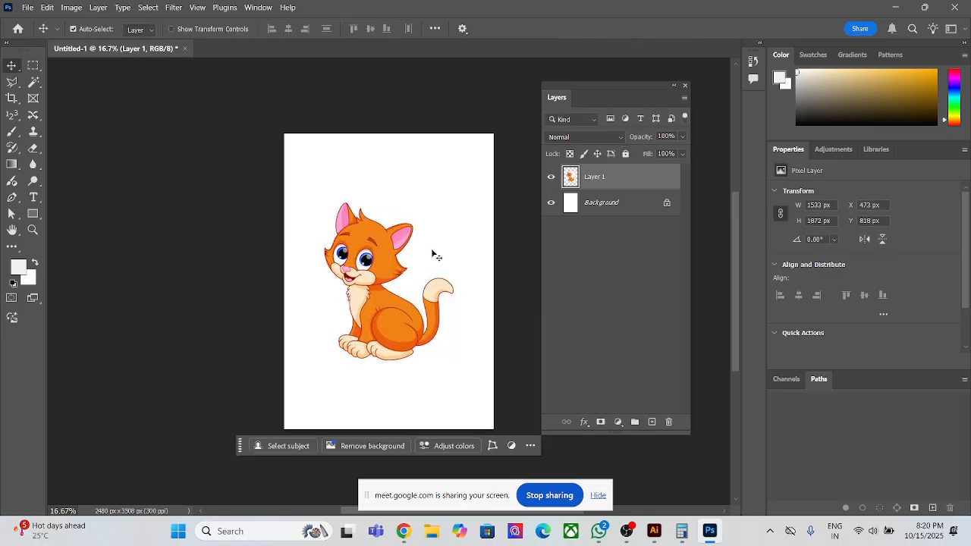
{"action": "left_click_drag", "start_coordinate": [382, 297], "coordinate": [390, 275]}
{"action": "left_click", "coordinate": [477, 299]}
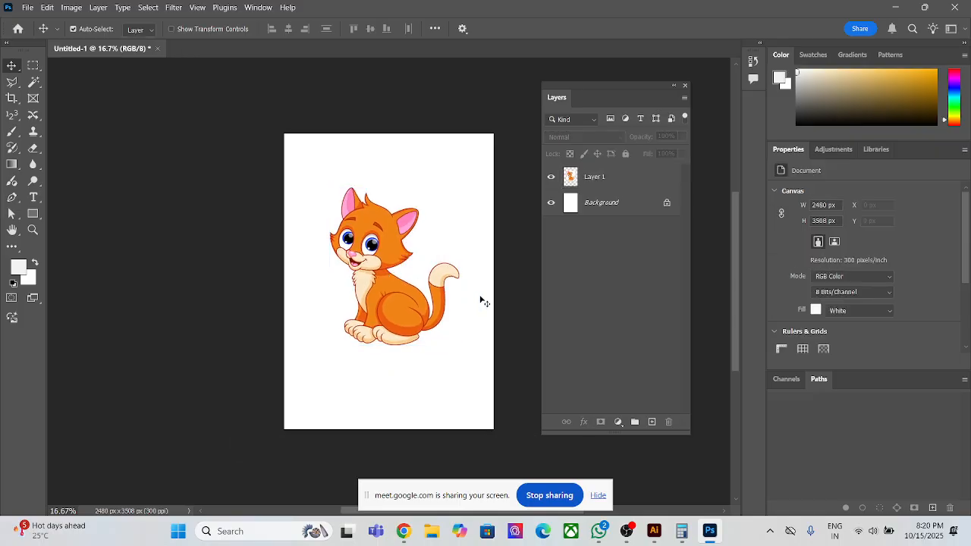
- Hide the Background layer and check the cat image's own white backdrop against the transparent canvas
{"action": "left_click", "coordinate": [382, 248]}
{"action": "left_click", "coordinate": [438, 205]}
{"action": "left_click", "coordinate": [358, 302]}
{"action": "left_click", "coordinate": [505, 248]}
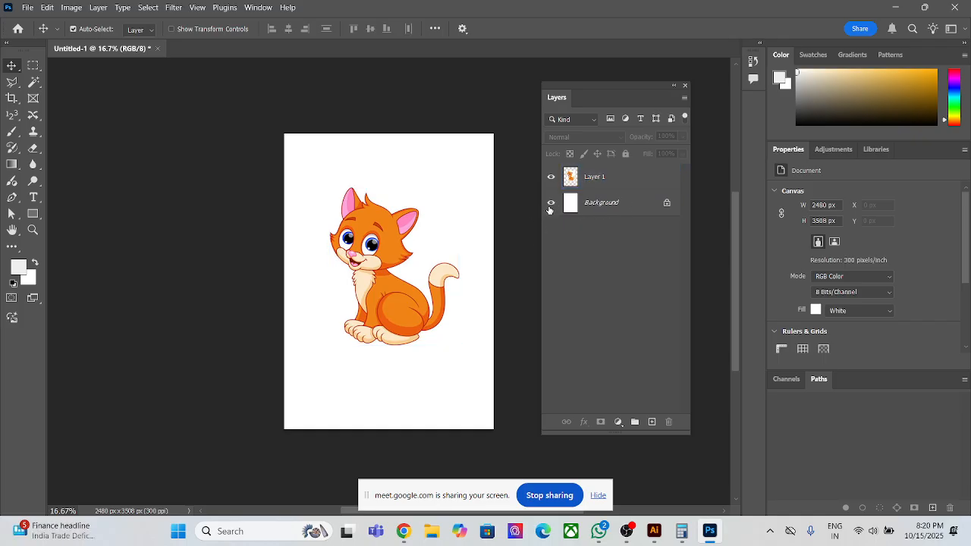
{"action": "left_click", "coordinate": [551, 203]}
{"action": "left_click", "coordinate": [425, 277]}
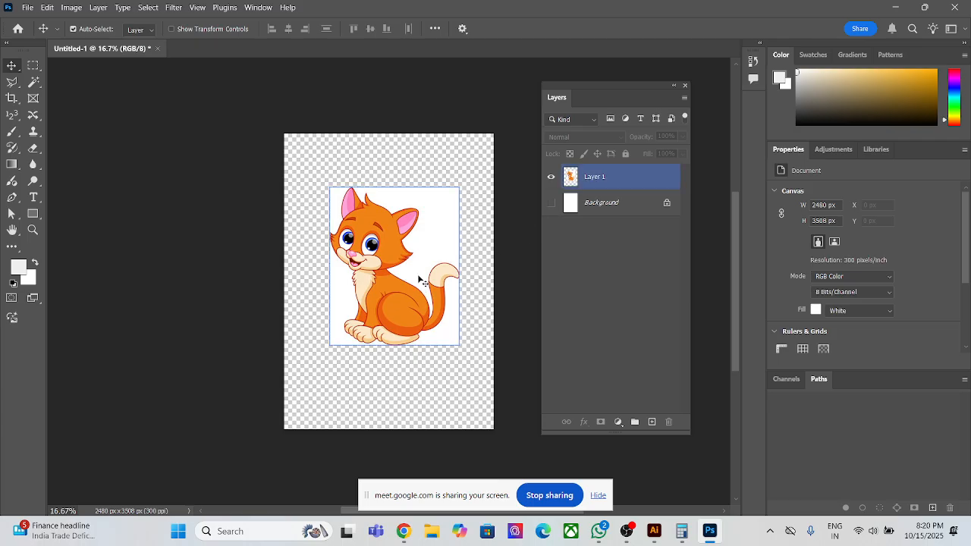
{"action": "left_click", "coordinate": [615, 227]}
{"action": "left_click", "coordinate": [444, 210]}
{"action": "left_click", "coordinate": [614, 228]}
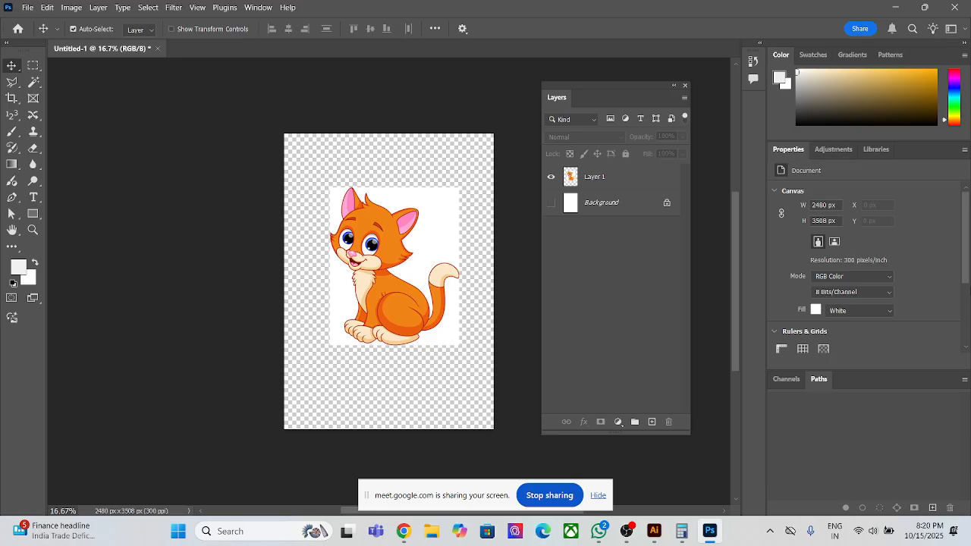
- Remove the white backdrop from the cat layer and move the cat slightly up and to the right
{"action": "scroll", "coordinate": [911, 273], "scroll_direction": "down", "scroll_amount": 3}
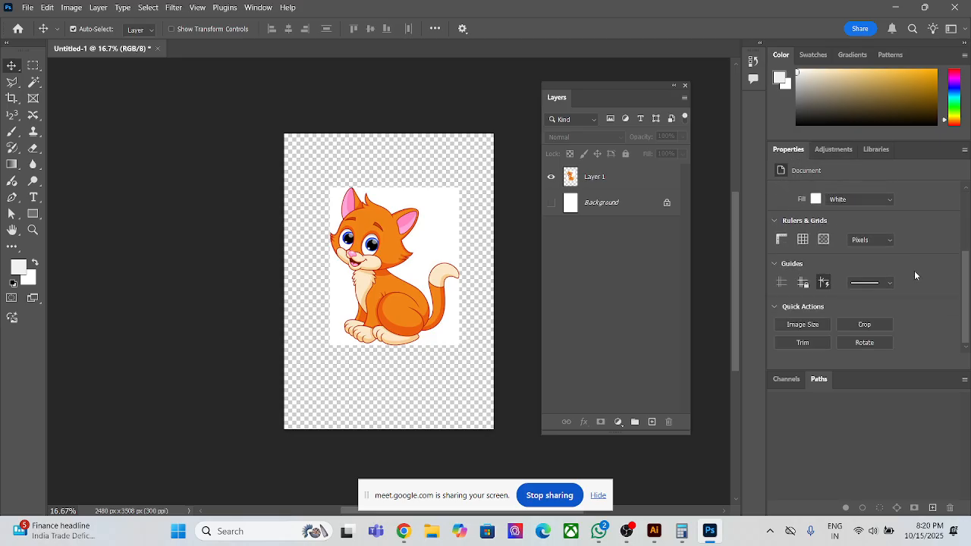
{"action": "left_click", "coordinate": [607, 177]}
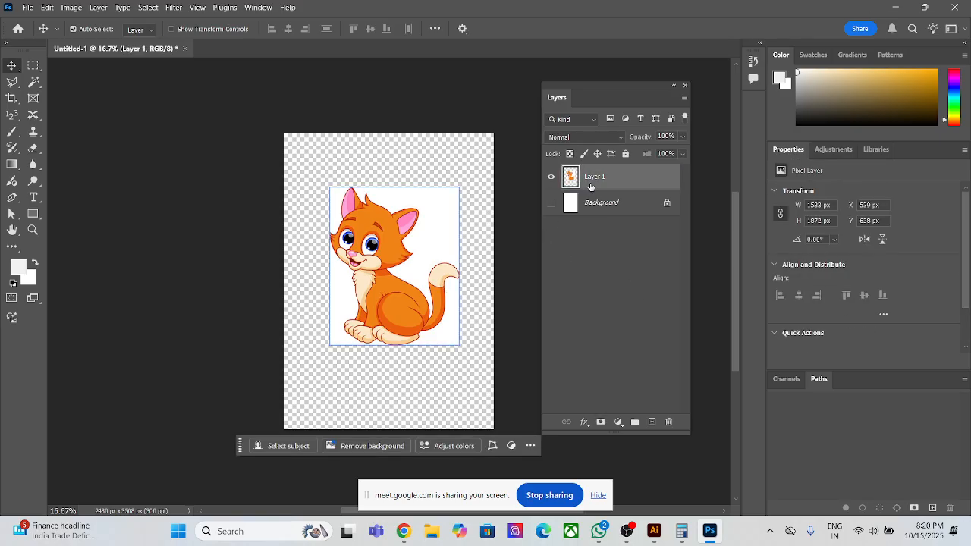
{"action": "scroll", "coordinate": [927, 315], "scroll_direction": "down", "scroll_amount": 2}
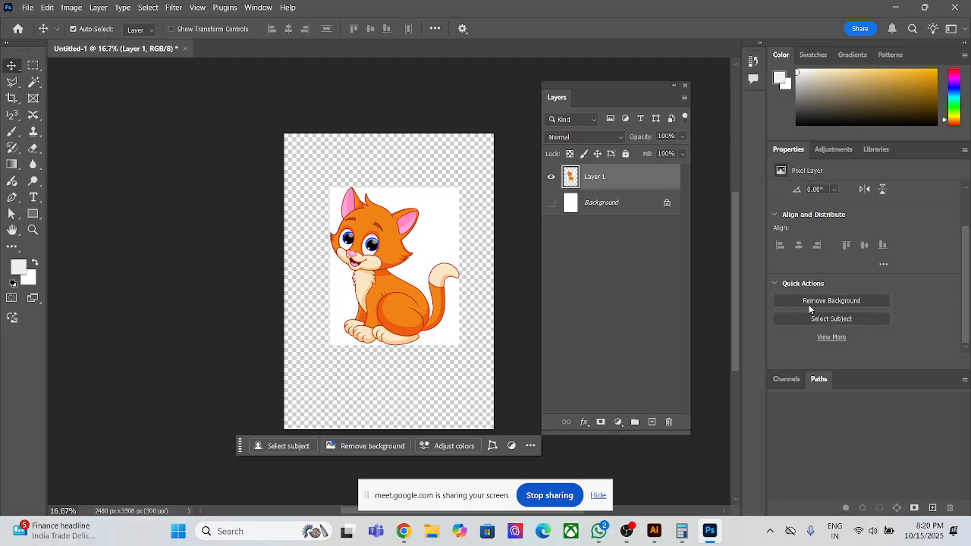
{"action": "left_click", "coordinate": [808, 302]}
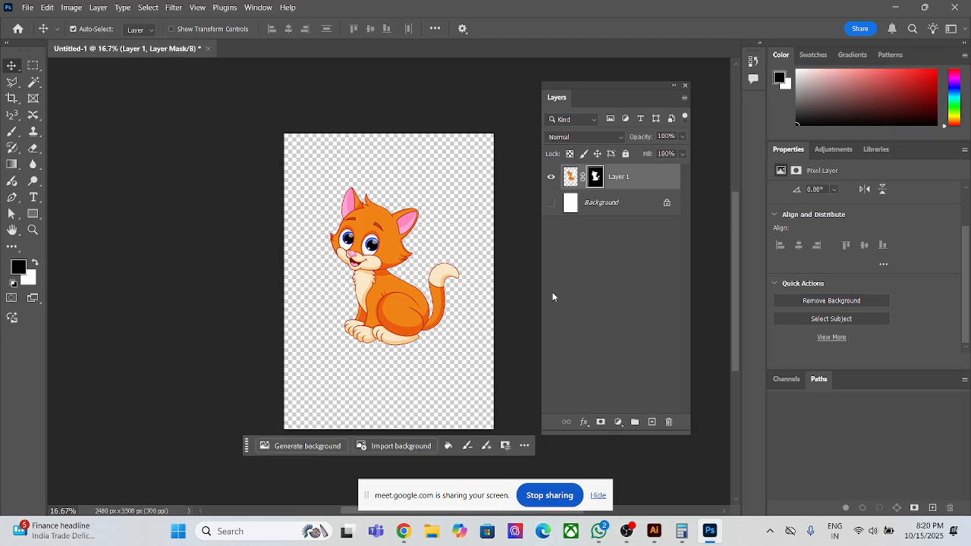
{"action": "mouse_move", "coordinate": [402, 308]}
{"action": "left_mouse_down"}
{"action": "mouse_move", "coordinate": [387, 312]}
{"action": "mouse_move", "coordinate": [402, 288]}
{"action": "left_mouse_up"}
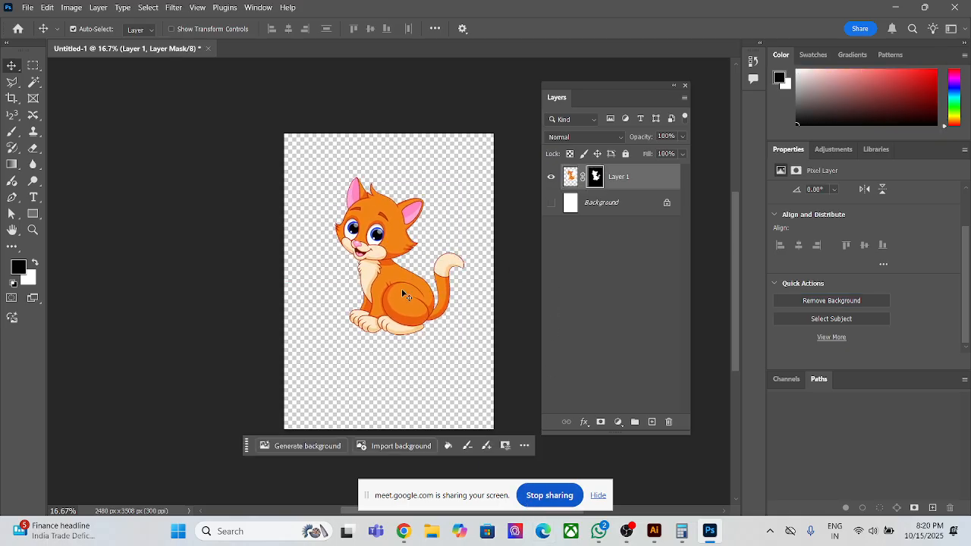
- Crop the canvas closely around the cat to about 1701 x 2021 px
{"action": "left_click", "coordinate": [12, 98]}
{"action": "left_click_drag", "start_coordinate": [386, 136], "coordinate": [388, 156]}
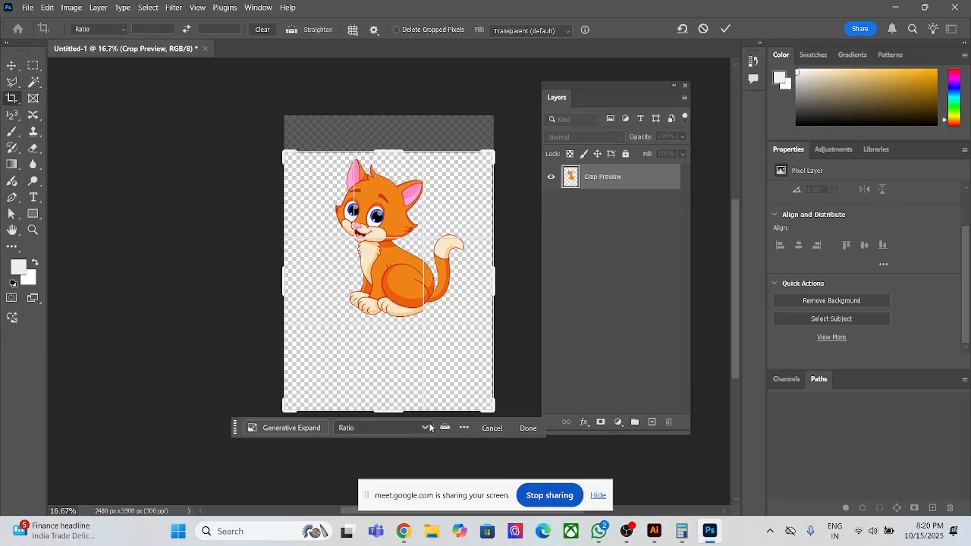
{"action": "left_click_drag", "start_coordinate": [392, 410], "coordinate": [392, 368]}
{"action": "left_click_drag", "start_coordinate": [279, 289], "coordinate": [303, 289]}
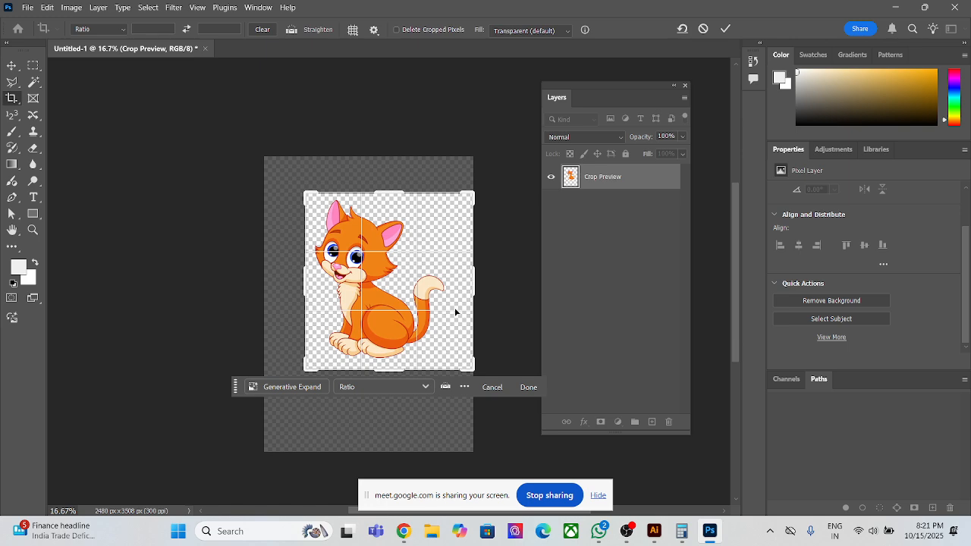
{"action": "left_click_drag", "start_coordinate": [477, 291], "coordinate": [464, 289]}
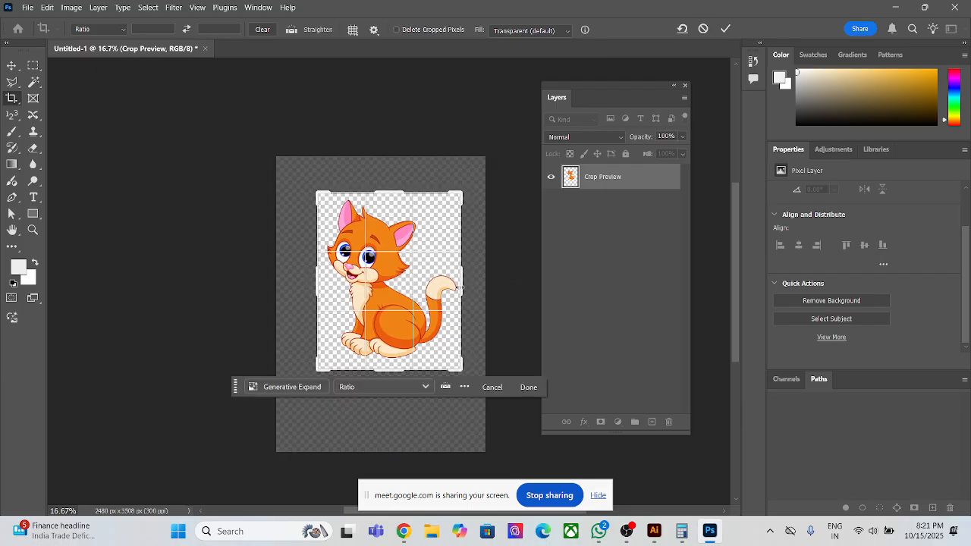
{"action": "left_click_drag", "start_coordinate": [390, 372], "coordinate": [390, 369]}
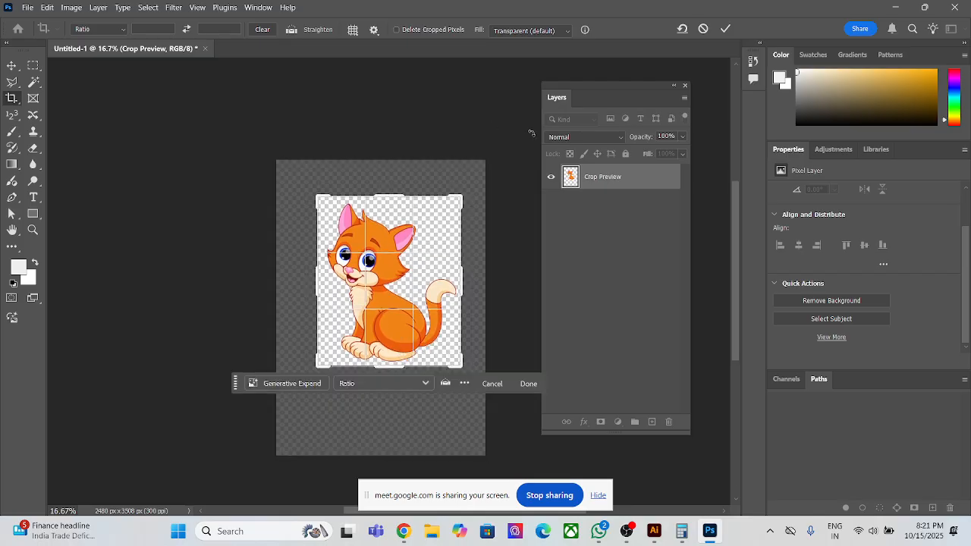
{"action": "left_click", "coordinate": [728, 31]}
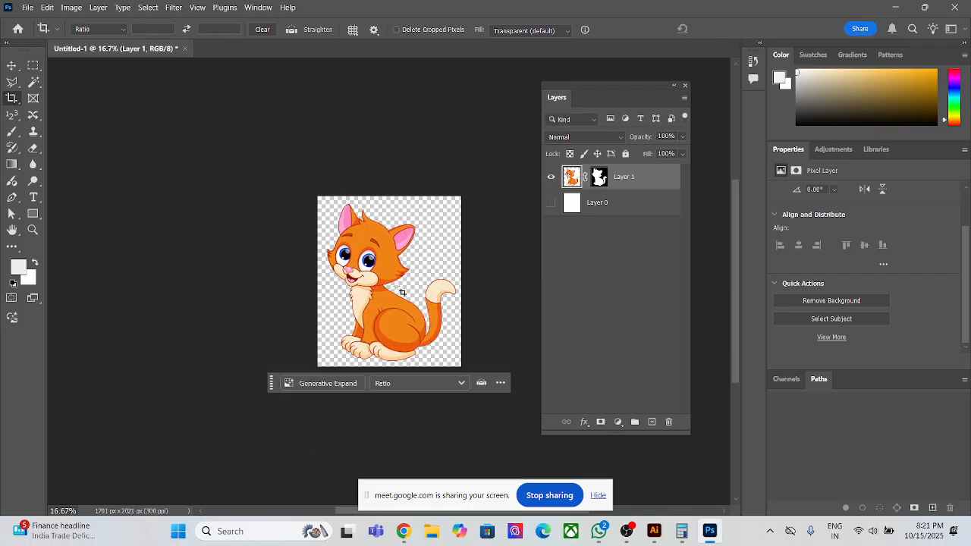
{"action": "key", "text": "v"}
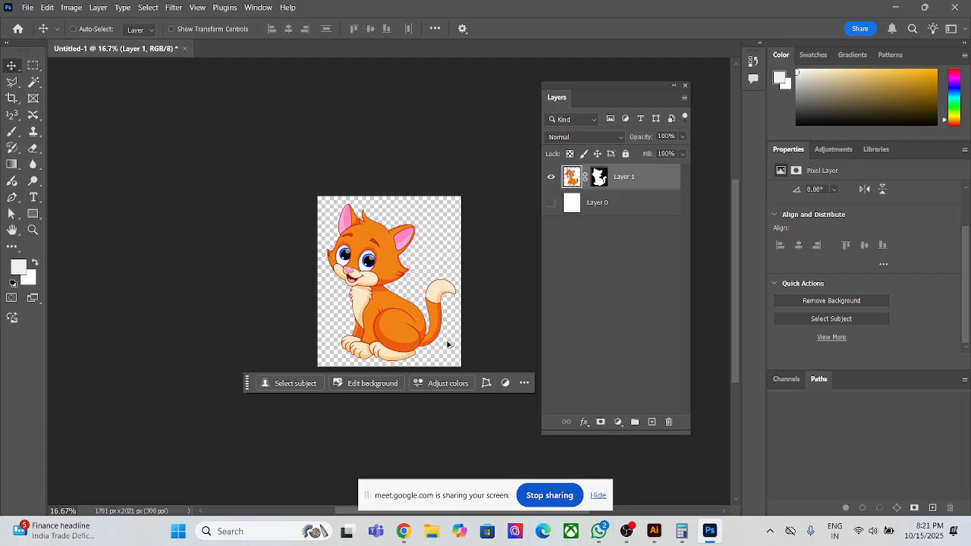
- Export the cropped cat for web as a PNG-24 with Transparency and save it to the Desktop as "cat"
{"action": "key", "text": "ctrl+alt+shift+s"}
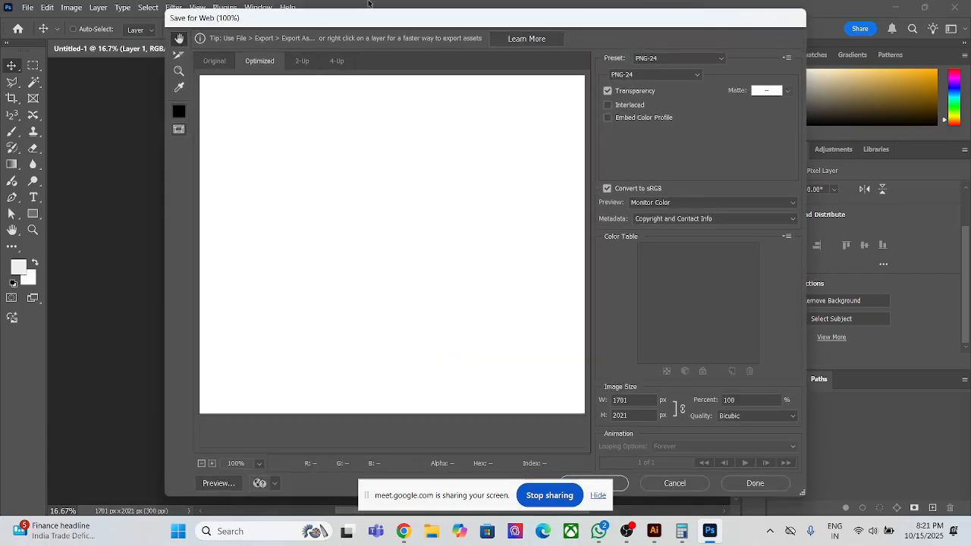
{"action": "scroll", "coordinate": [376, 260], "scroll_direction": "down", "scroll_amount": 2}
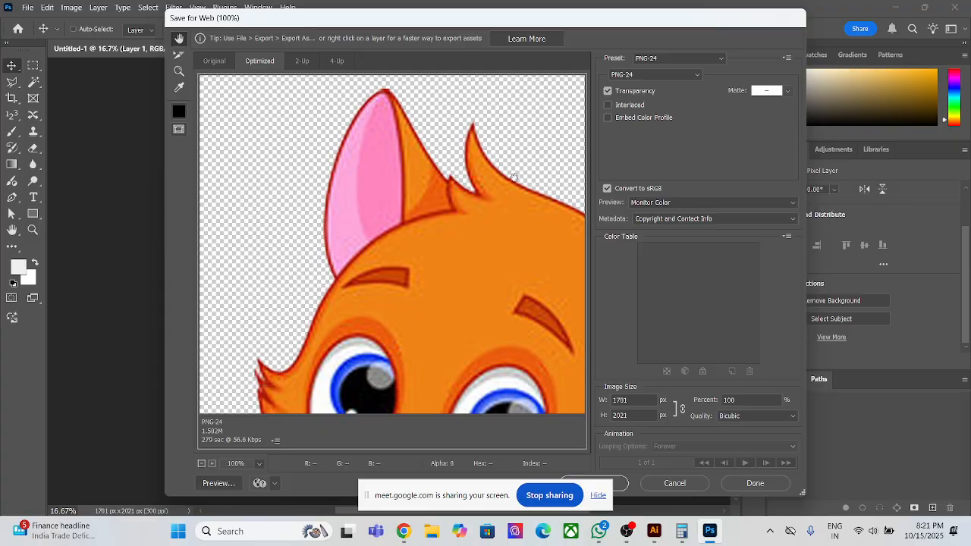
{"action": "left_click", "coordinate": [642, 75]}
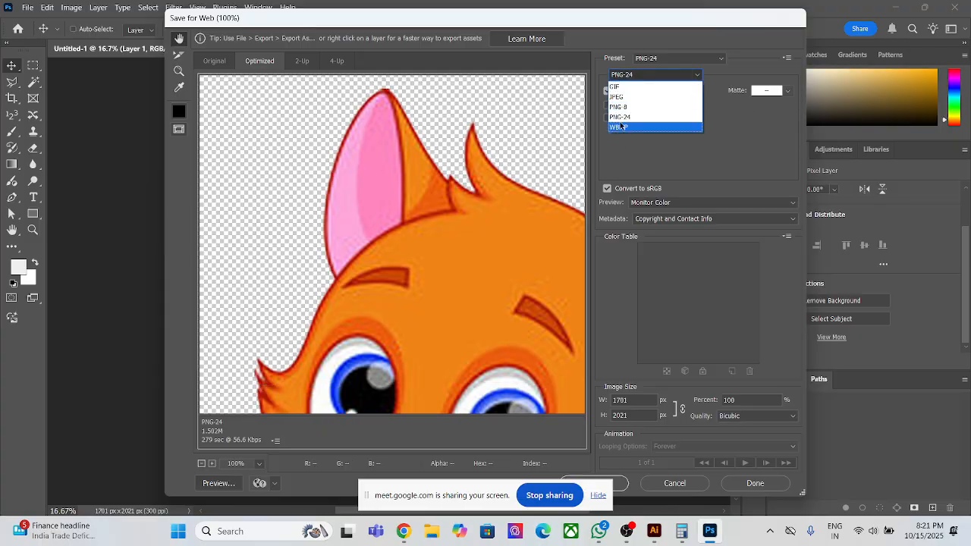
{"action": "left_click", "coordinate": [620, 119]}
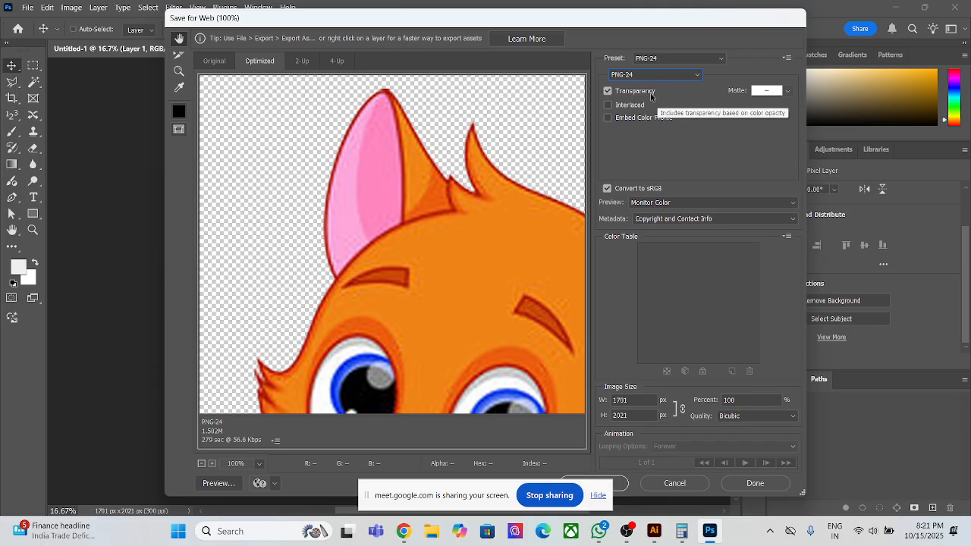
{"action": "scroll", "coordinate": [437, 195], "scroll_direction": "down", "scroll_amount": 3}
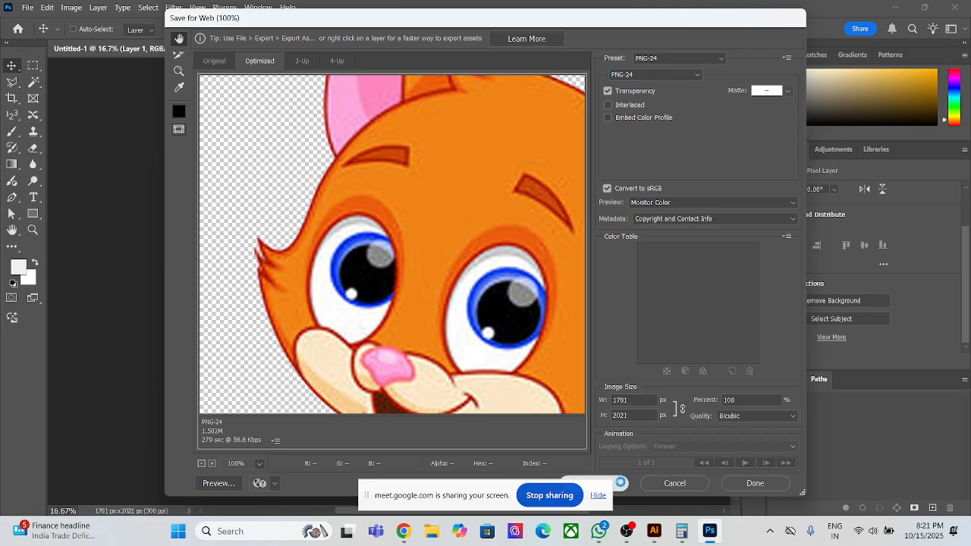
{"action": "left_click", "coordinate": [621, 485]}
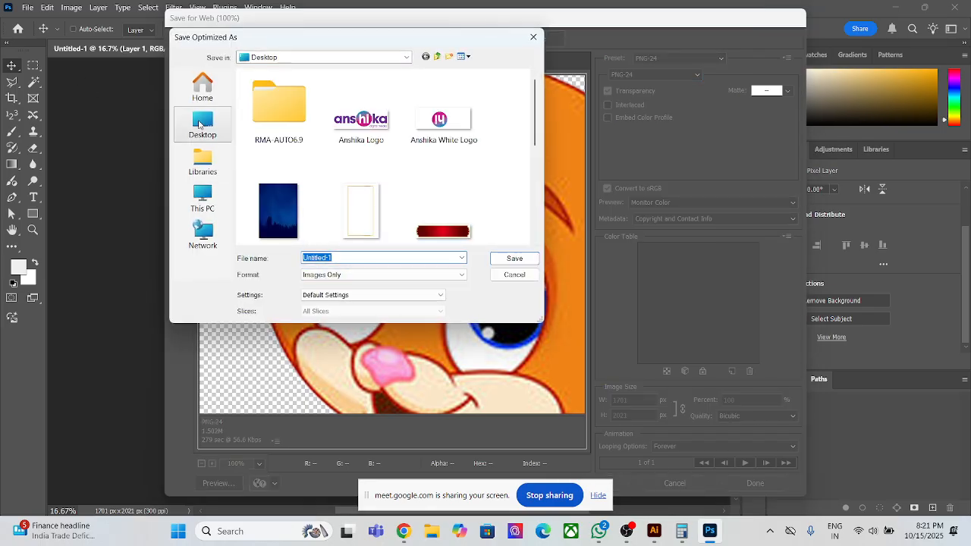
{"action": "type", "text": "cat"}
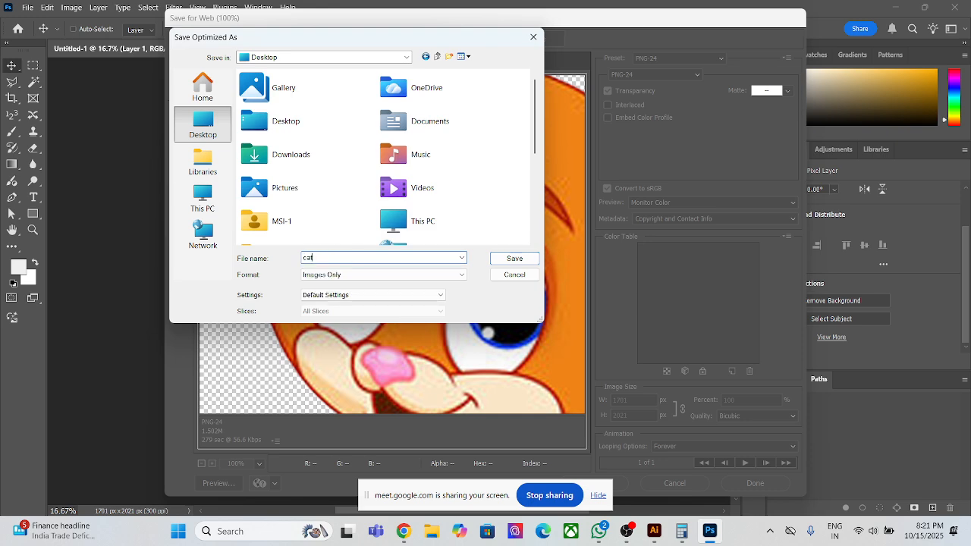
{"action": "key", "text": "Return"}
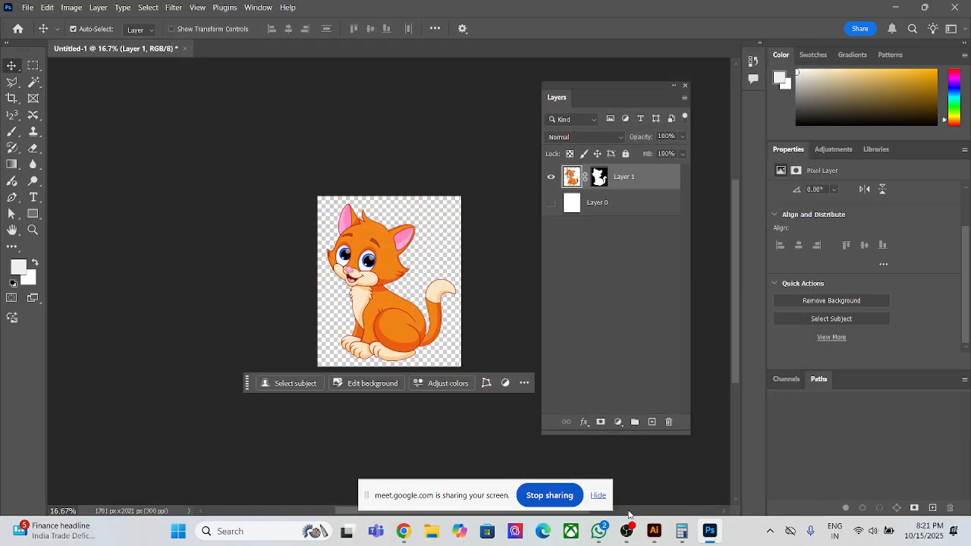
- Switch to Illustrator and open the cat image from the Desktop as its own document
{"action": "left_click", "coordinate": [654, 531]}
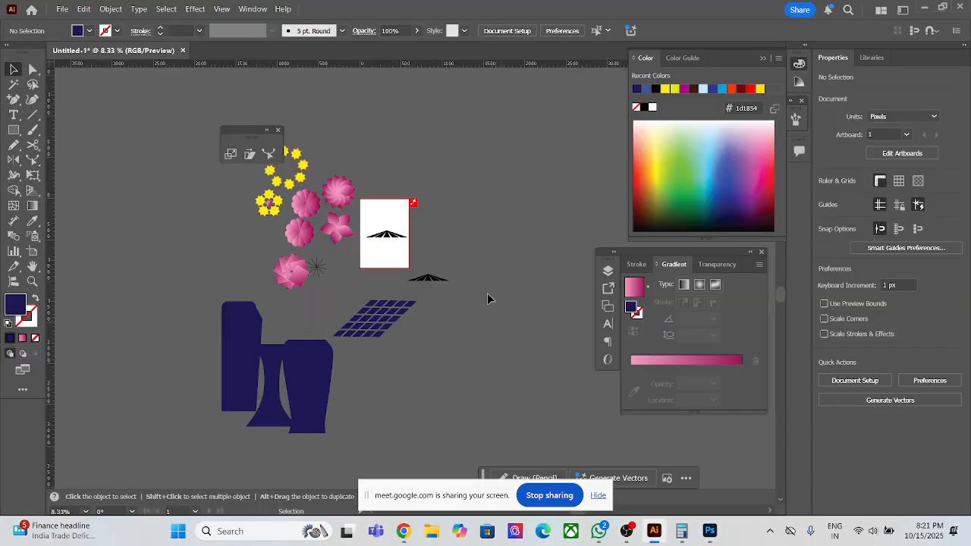
{"action": "scroll", "coordinate": [406, 237], "scroll_direction": "up", "scroll_amount": 3}
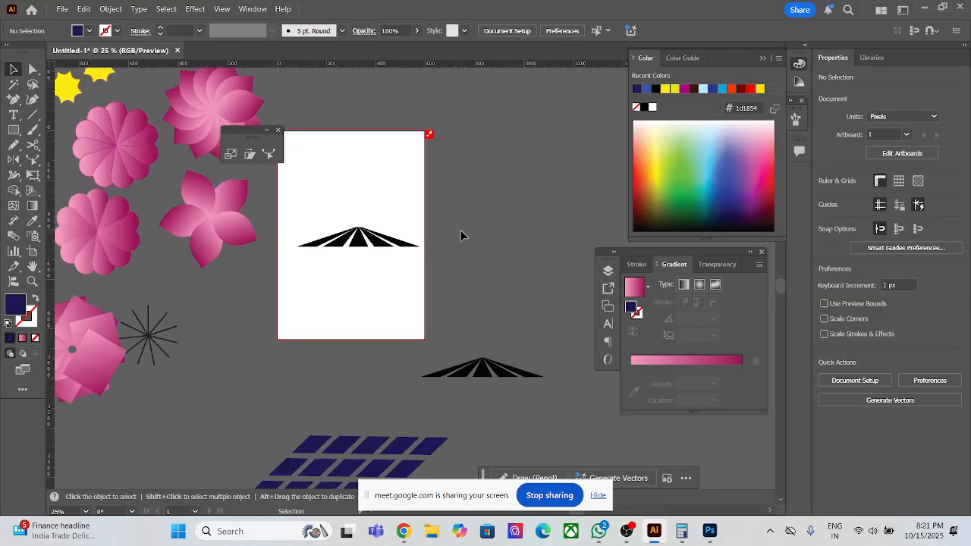
{"action": "key", "text": "ctrl+i"}
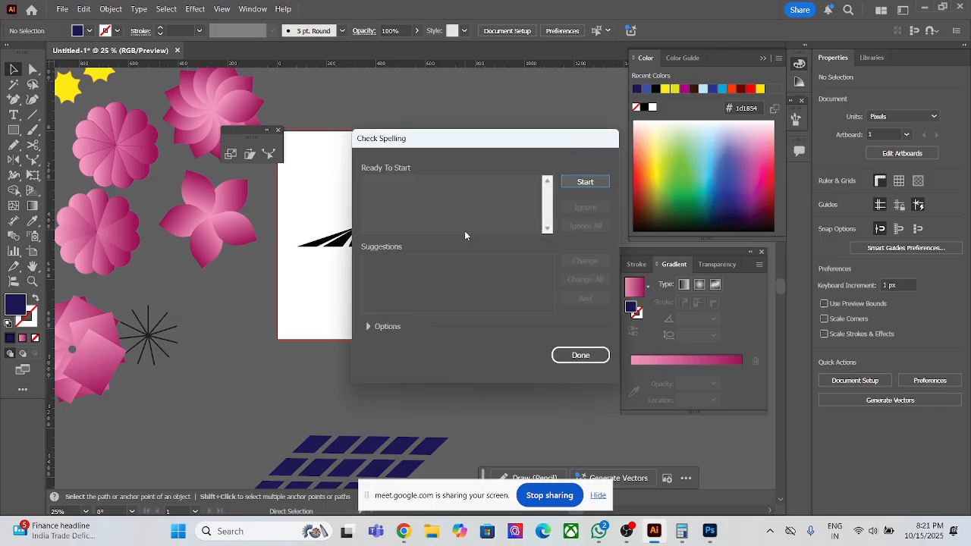
{"action": "left_click", "coordinate": [571, 353]}
{"action": "key", "text": "ctrl+o"}
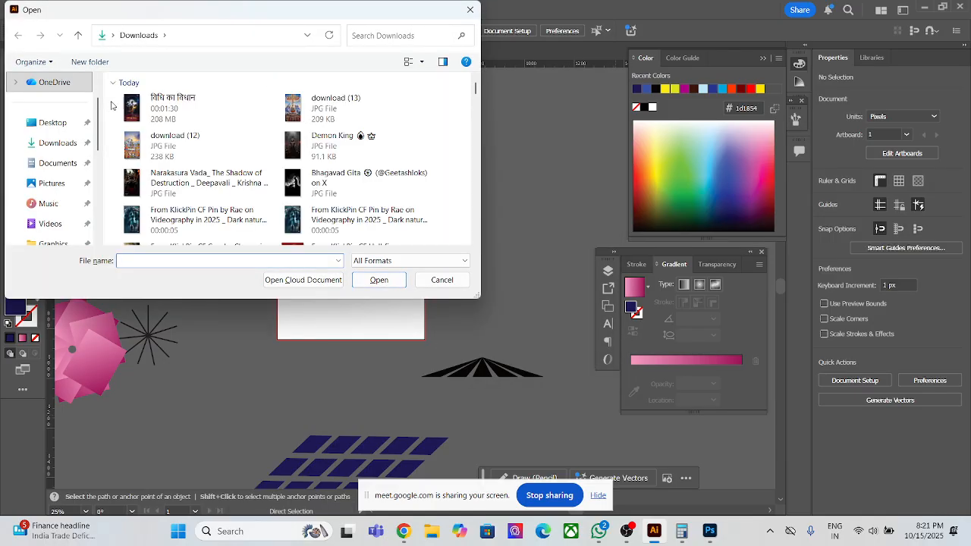
{"action": "left_click", "coordinate": [61, 122]}
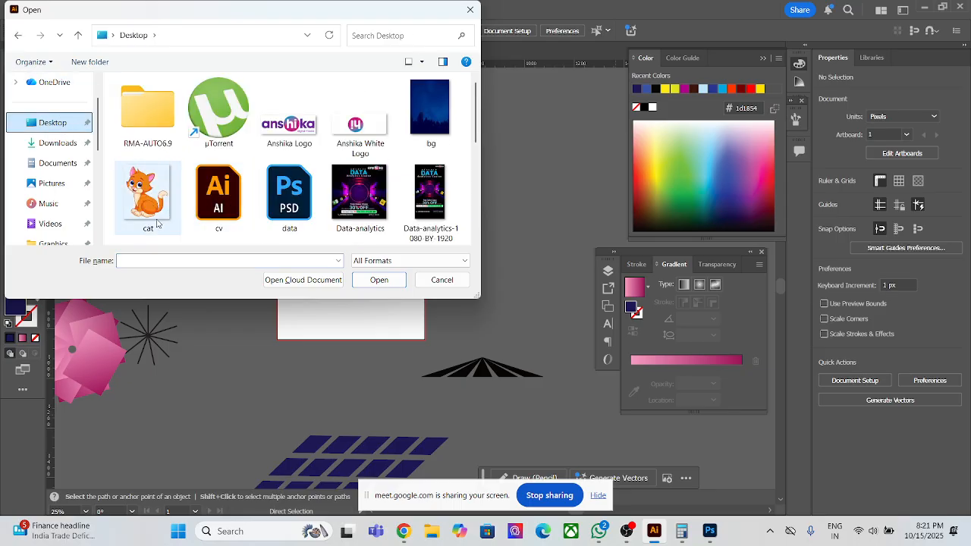
{"action": "left_click", "coordinate": [158, 222]}
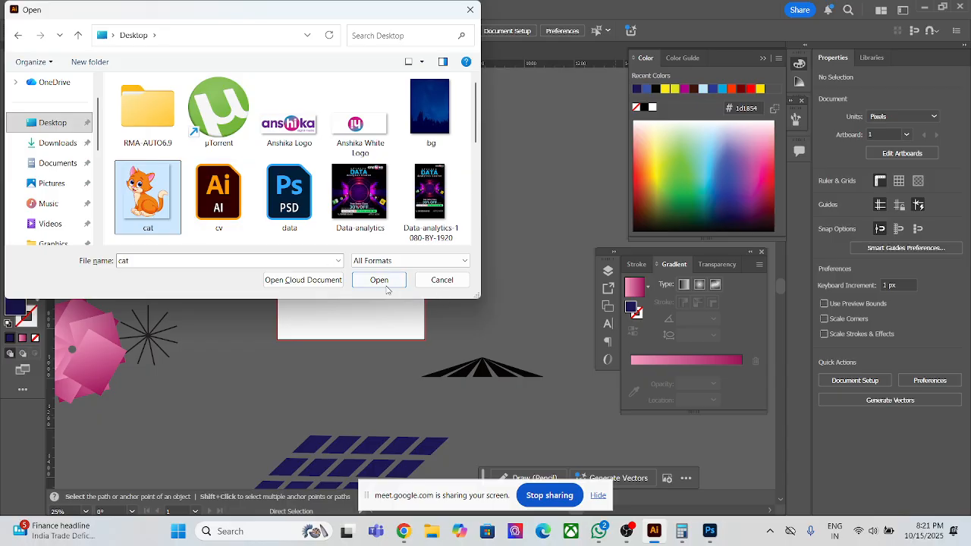
{"action": "left_click", "coordinate": [388, 286]}
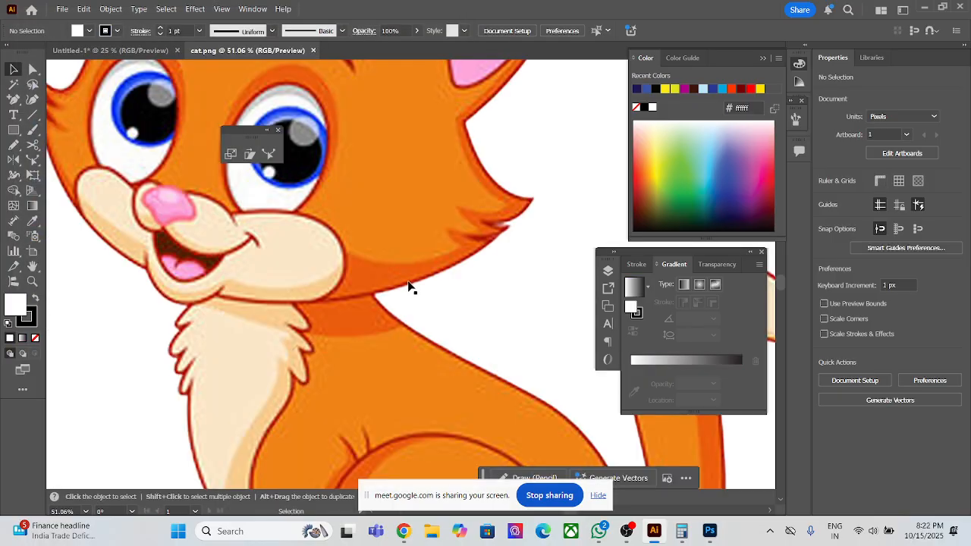
{"action": "scroll", "coordinate": [409, 286], "scroll_direction": "down", "scroll_amount": 5}
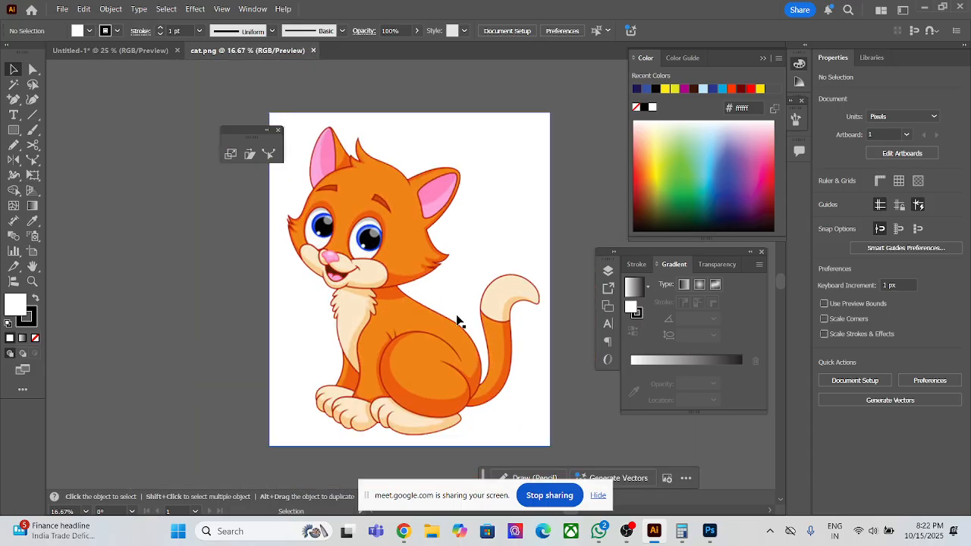
- Minimize the Photoshop, Illustrator and Chrome windows to check the exported cat file on the desktop, and return to Illustrator
{"action": "left_click", "coordinate": [709, 531]}
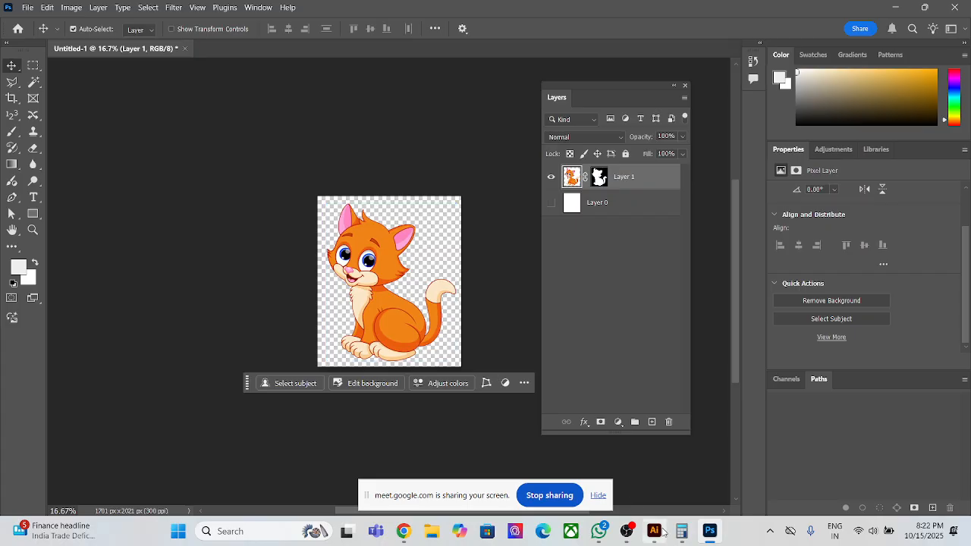
{"action": "left_click", "coordinate": [895, 7]}
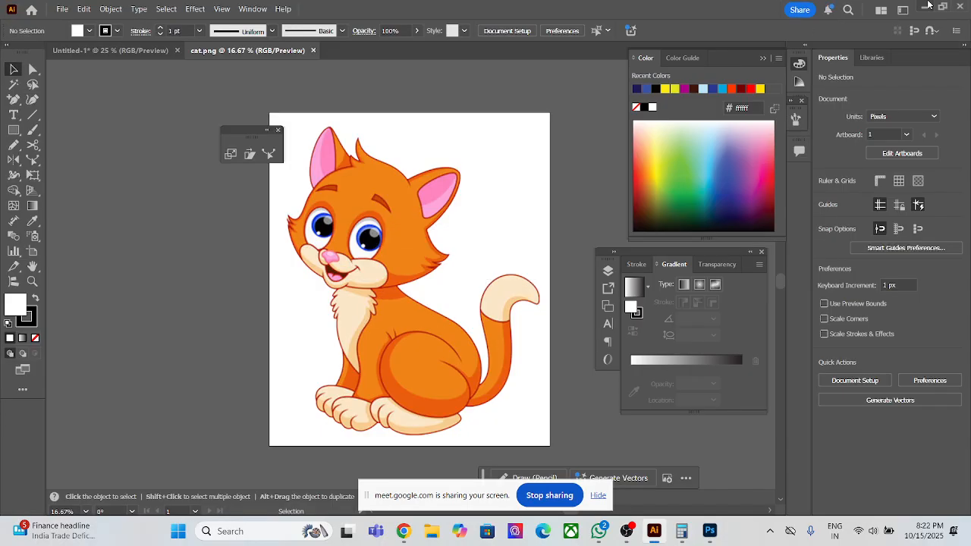
{"action": "left_click", "coordinate": [922, 8]}
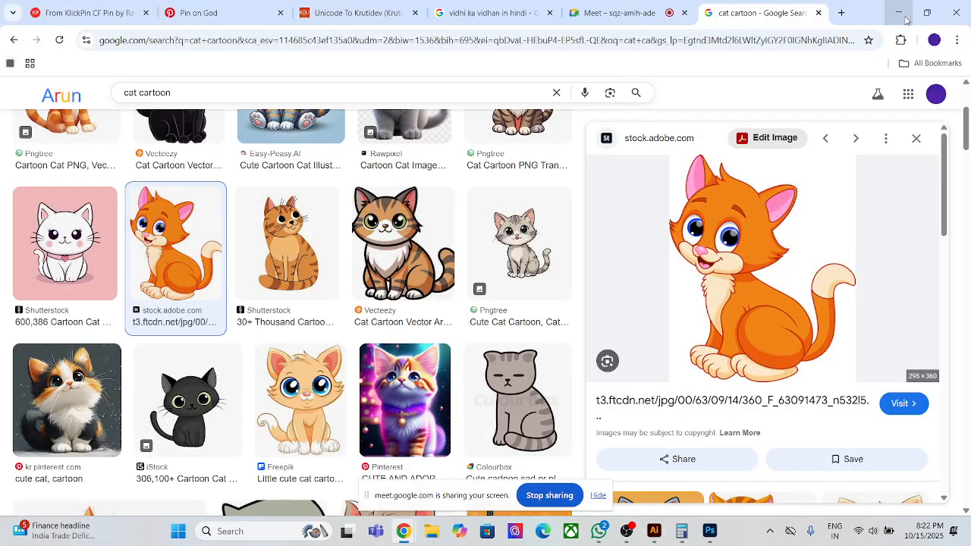
{"action": "left_click", "coordinate": [899, 10]}
{"action": "left_click", "coordinate": [680, 10]}
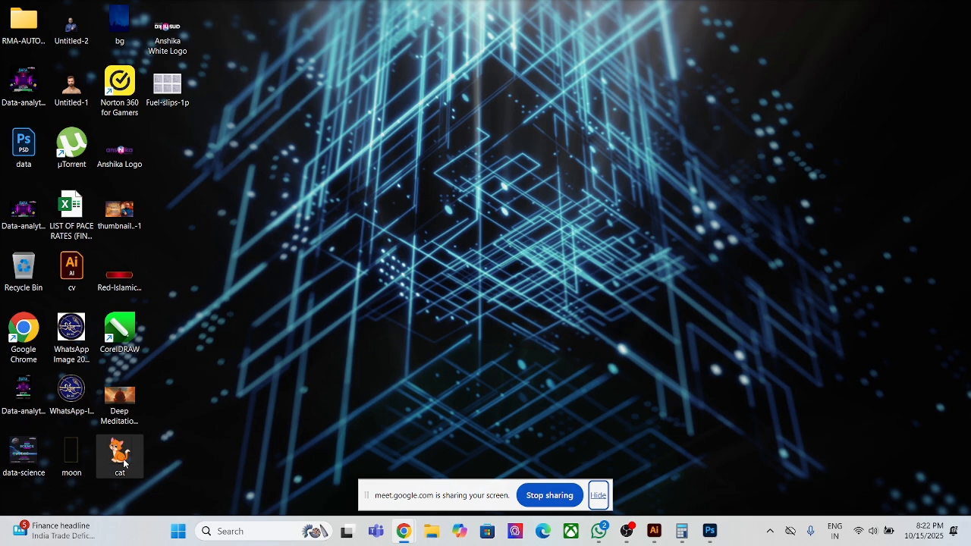
{"action": "left_click", "coordinate": [654, 531]}
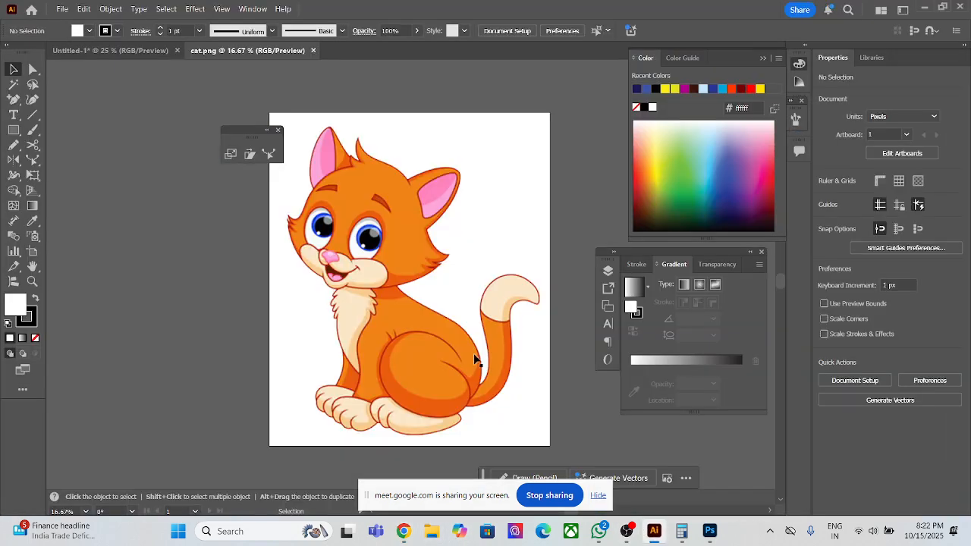
- Delete the cat image from the cat.png document
{"action": "scroll", "coordinate": [452, 302], "scroll_direction": "down", "scroll_amount": 1}
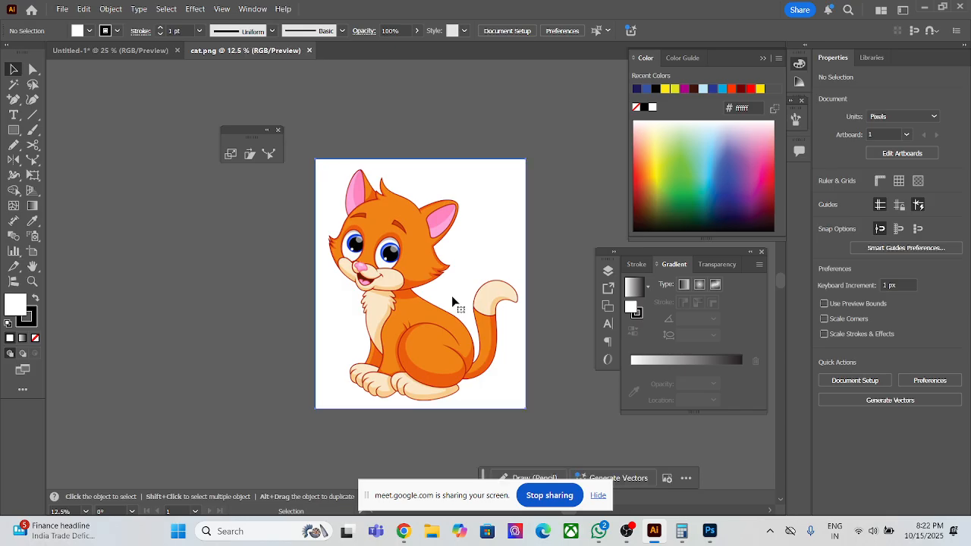
{"action": "left_click", "coordinate": [453, 302]}
{"action": "key", "text": "Delete"}
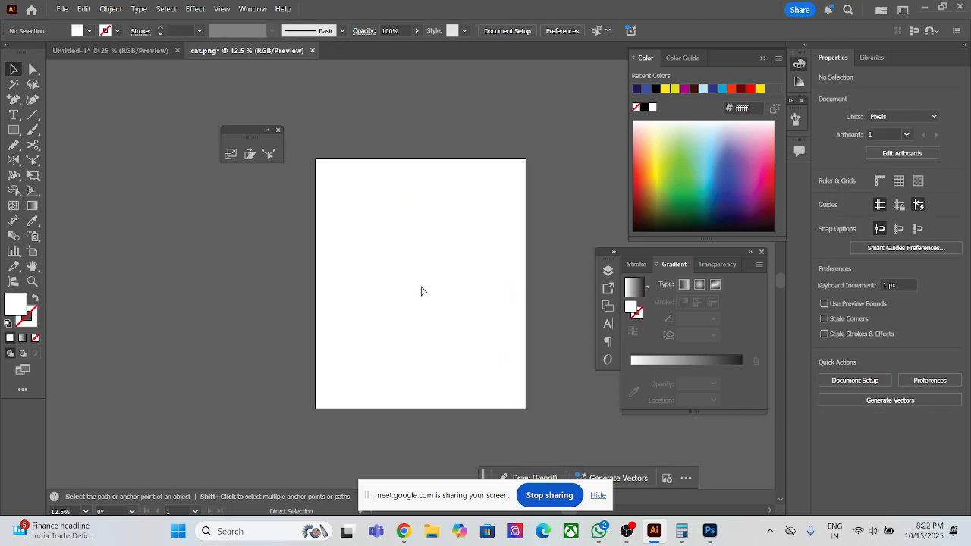
- Place the Desktop's cat image at full size, about 1701 x 2021 px, over the artboard of the Untitled-1 document
{"action": "left_click", "coordinate": [87, 49]}
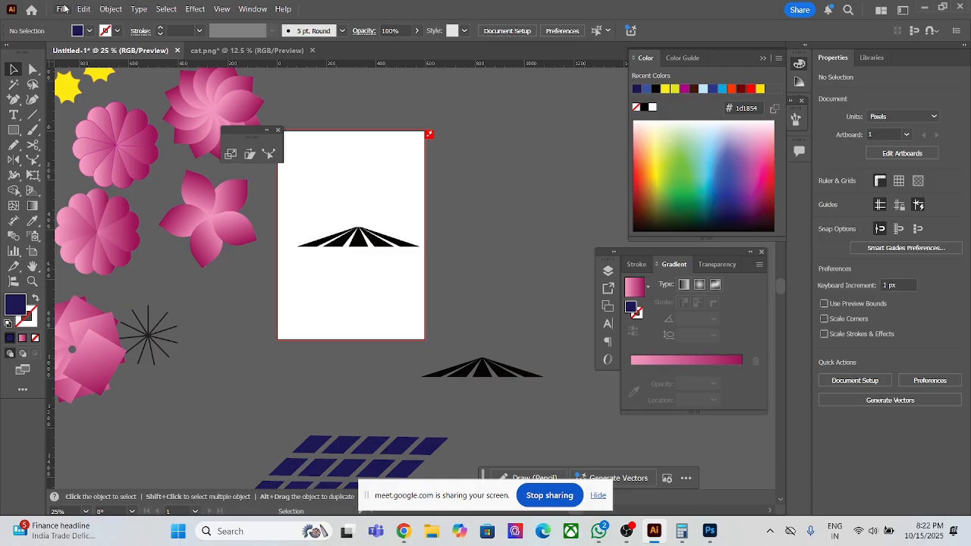
{"action": "left_click", "coordinate": [61, 9]}
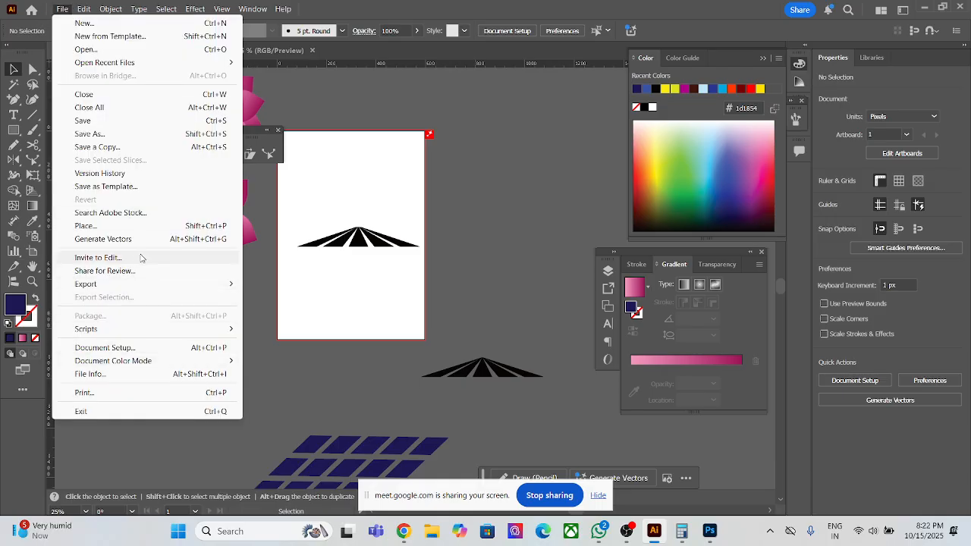
{"action": "left_click", "coordinate": [137, 226]}
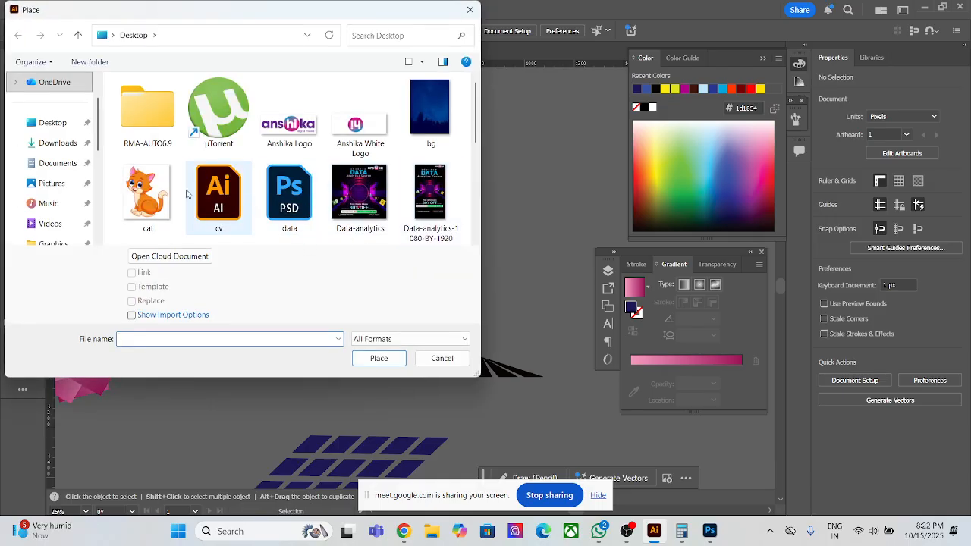
{"action": "left_click", "coordinate": [148, 193]}
{"action": "left_click", "coordinate": [378, 358]}
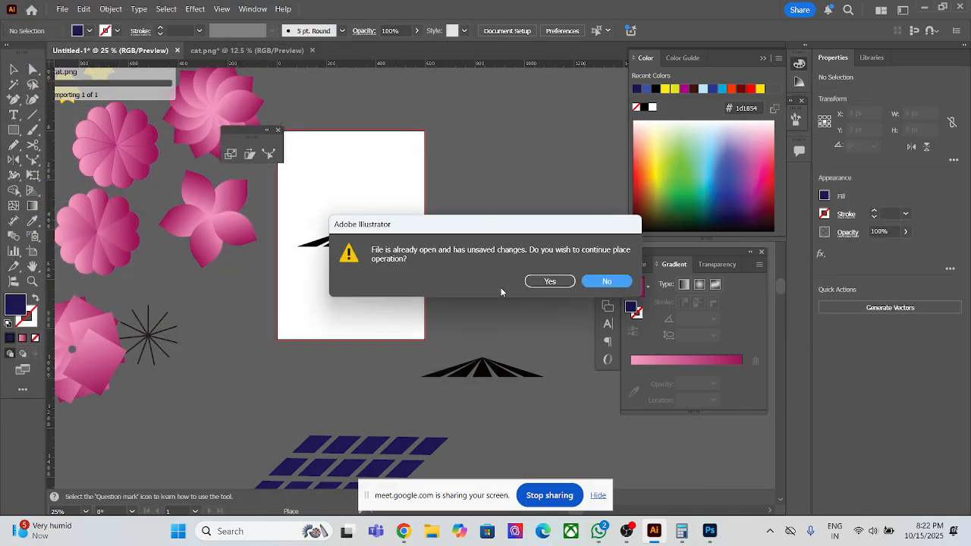
{"action": "left_click", "coordinate": [550, 280]}
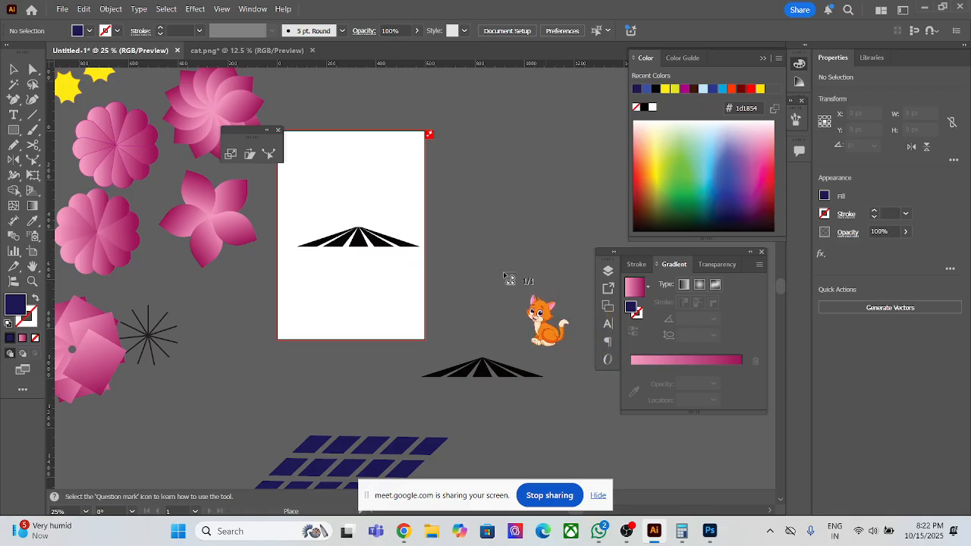
{"action": "left_click", "coordinate": [288, 173]}
{"action": "left_click_drag", "start_coordinate": [467, 322], "coordinate": [354, 163]}
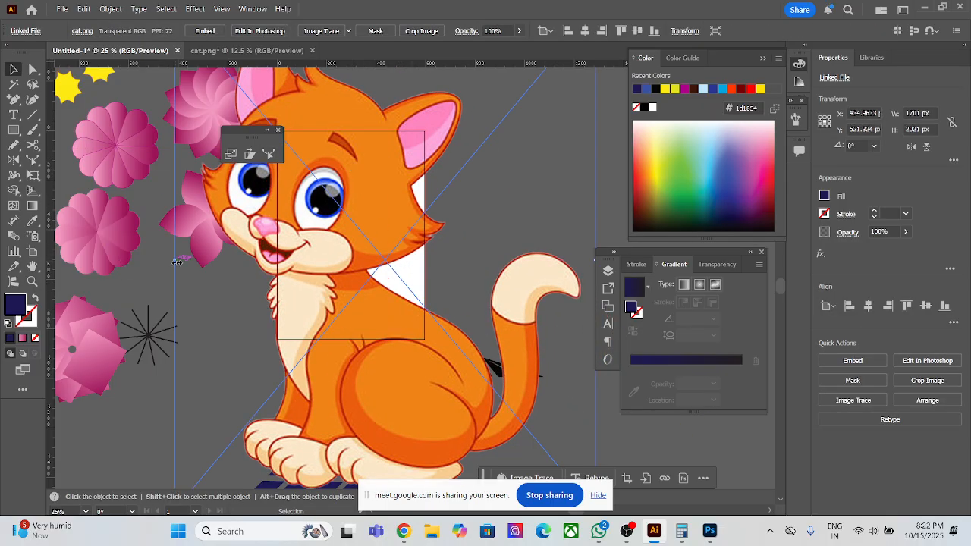
- Scale the placed cat down to about 235 x 279 px, below the black striped shape on the artboard
{"action": "left_click_drag", "start_coordinate": [176, 262], "coordinate": [333, 311]}
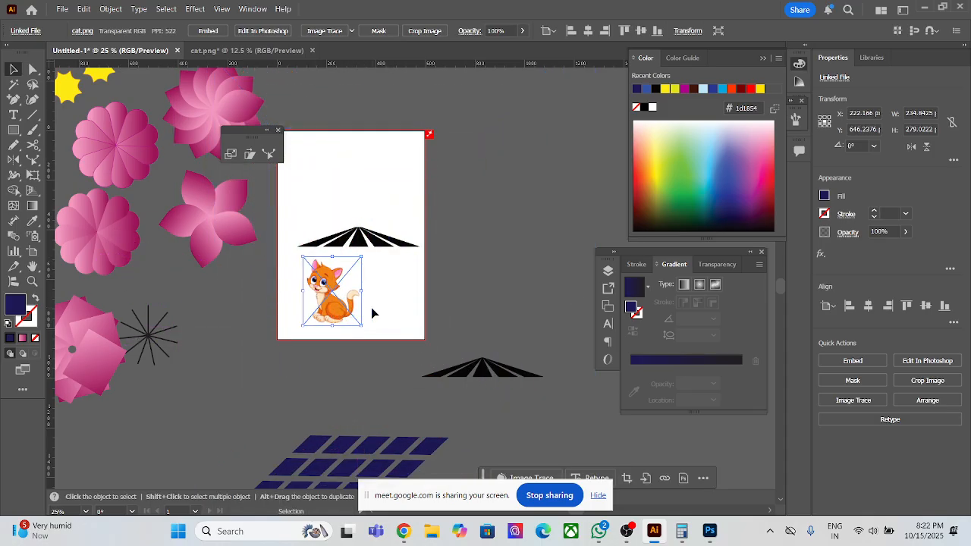
{"action": "scroll", "coordinate": [372, 307], "scroll_direction": "up", "scroll_amount": 3}
{"action": "scroll", "coordinate": [371, 307], "scroll_direction": "up", "scroll_amount": 3}
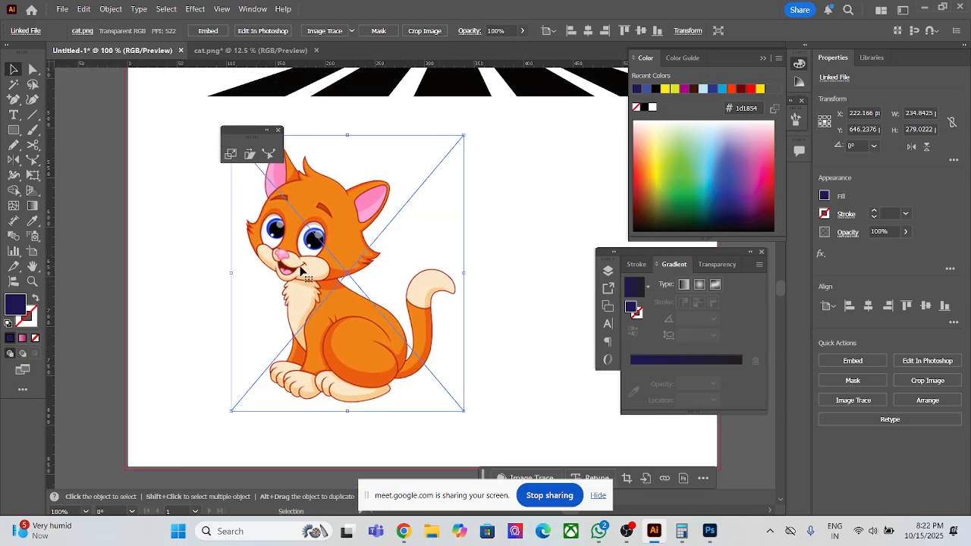
- Move the cat off the artboard onto the empty canvas to its right, at about X 1055, Y 506 px
{"action": "left_click", "coordinate": [501, 278]}
{"action": "left_click_drag", "start_coordinate": [386, 324], "coordinate": [496, 247]}
{"action": "scroll", "coordinate": [110, 324], "scroll_direction": "down", "scroll_amount": 3}
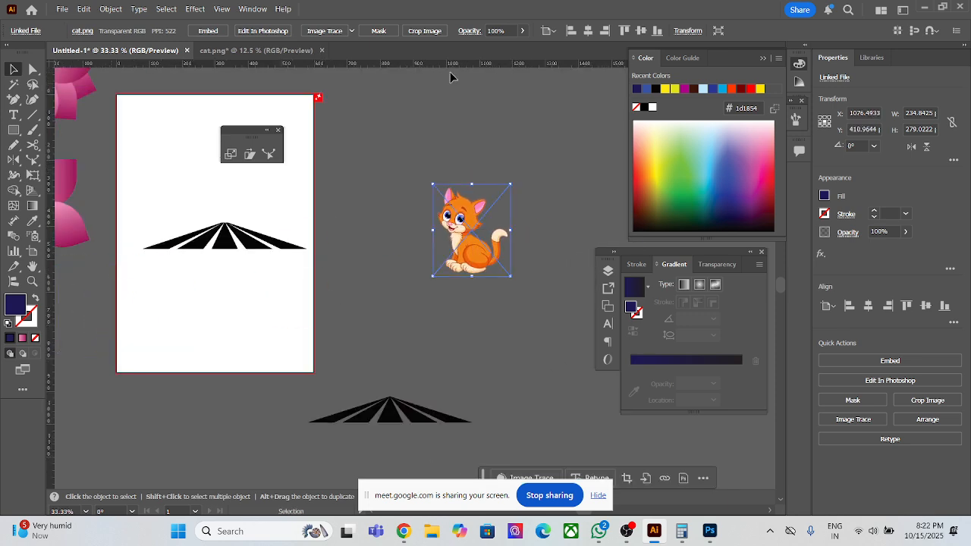
{"action": "left_click", "coordinate": [422, 131]}
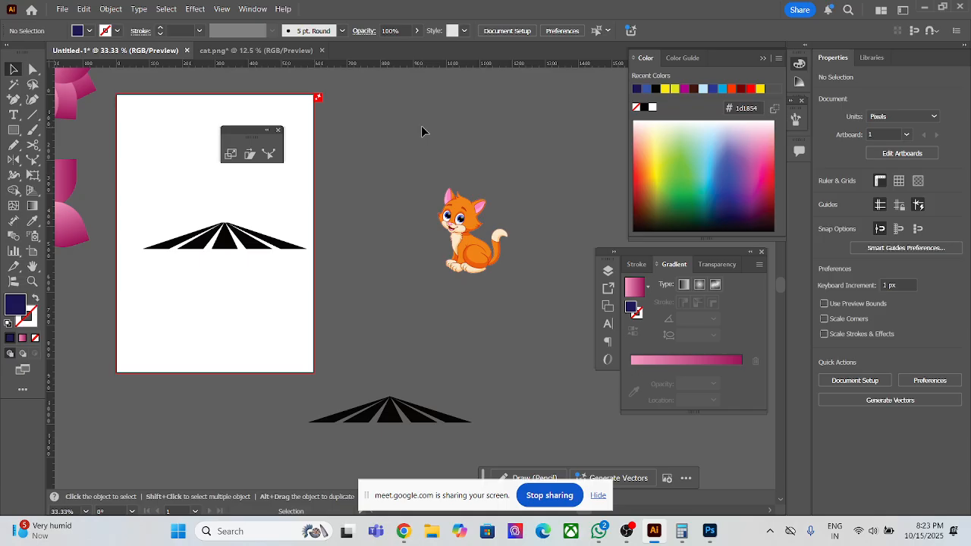
{"action": "left_click_drag", "start_coordinate": [484, 266], "coordinate": [477, 296]}
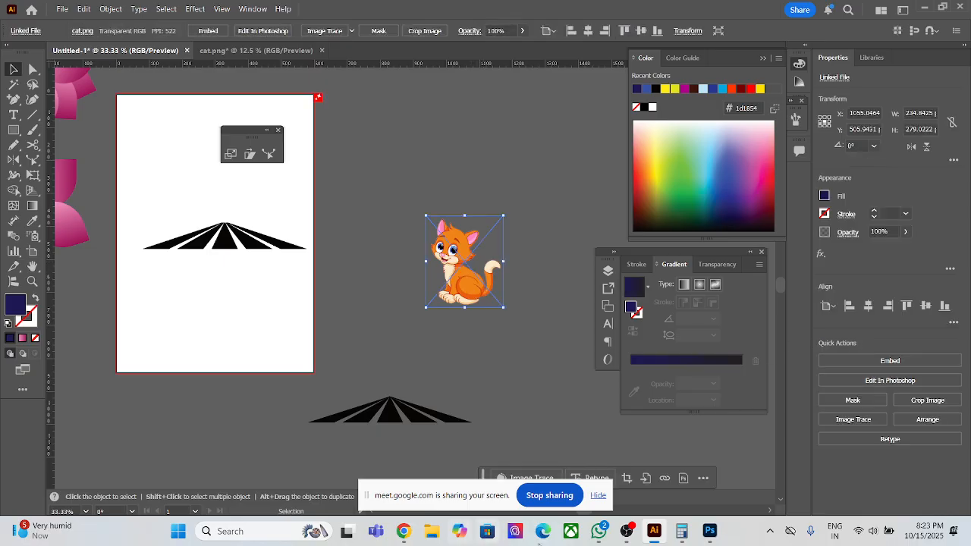
- Switch to the Chrome image results and go back from the cat cartoon results to the plain cat results
{"action": "mouse_move", "coordinate": [404, 532]}
{"action": "left_click", "coordinate": [383, 497]}
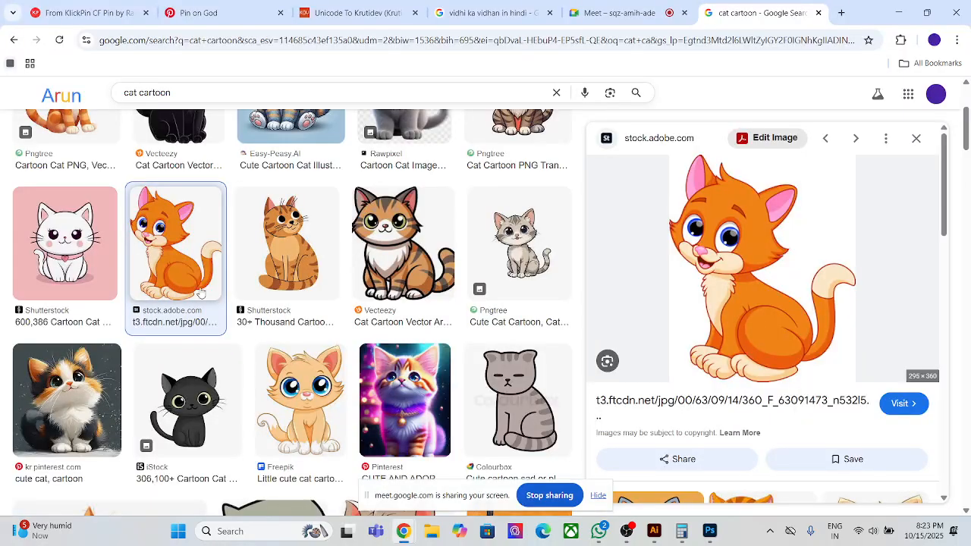
{"action": "left_click", "coordinate": [9, 43]}
{"action": "left_click", "coordinate": [10, 43]}
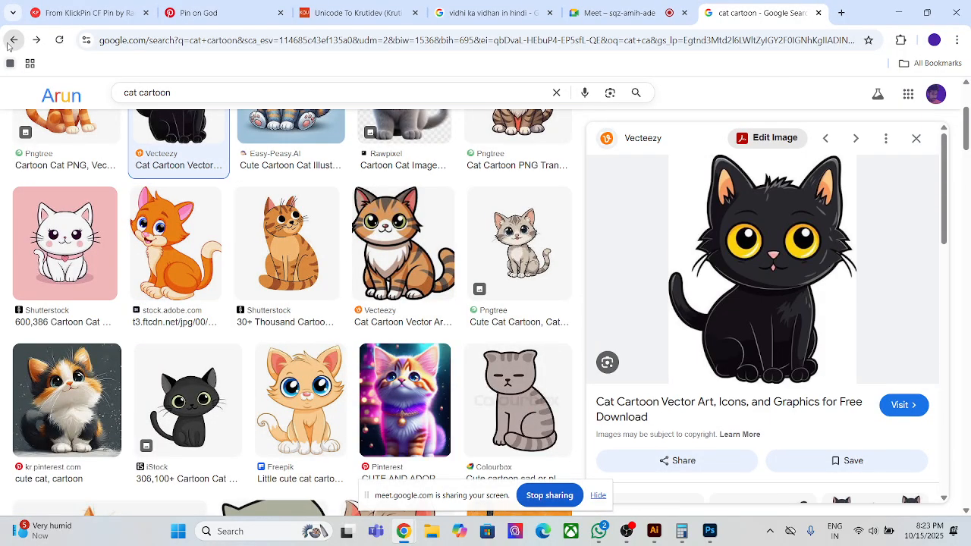
{"action": "left_click", "coordinate": [9, 43]}
{"action": "left_click", "coordinate": [11, 41]}
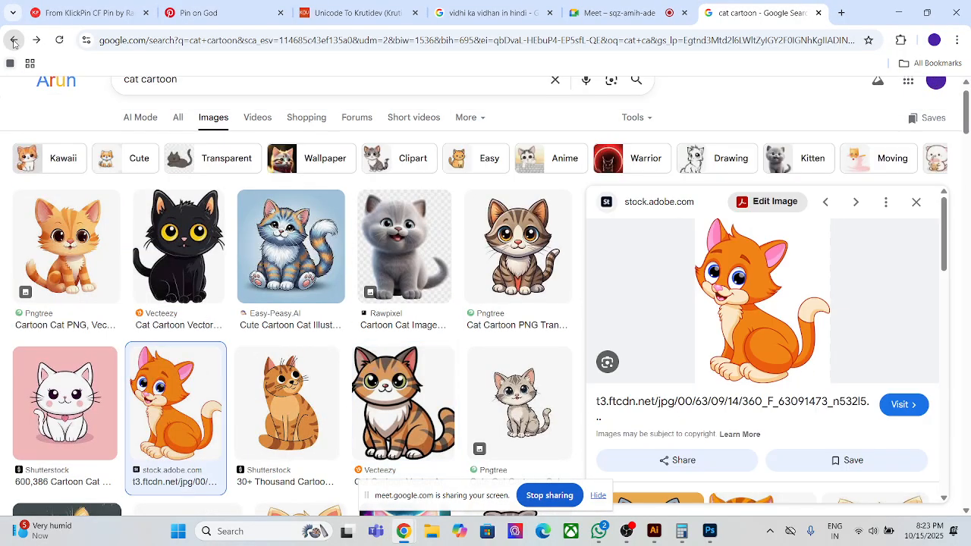
{"action": "left_click", "coordinate": [12, 42]}
{"action": "left_click", "coordinate": [13, 42]}
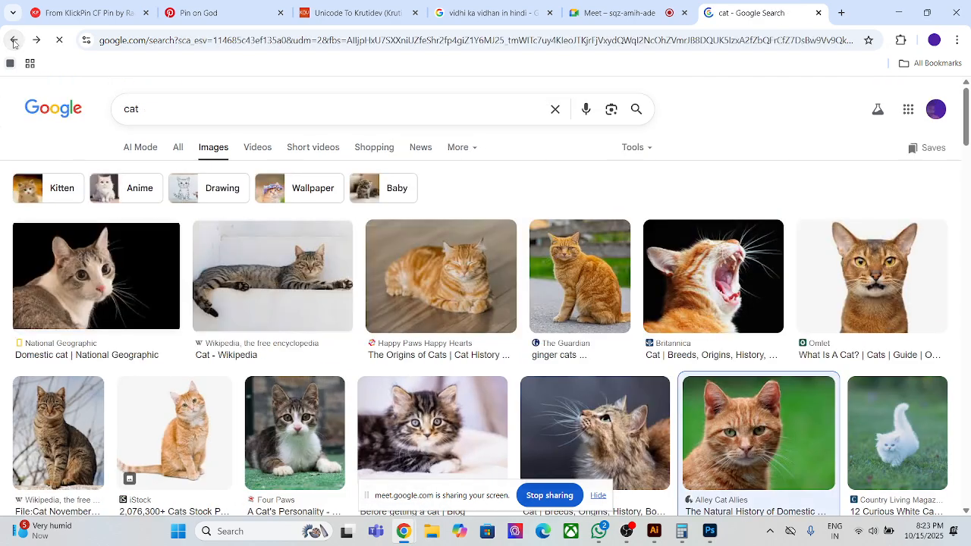
- Replace the cat query with "men" and run the Google image search
{"action": "left_click", "coordinate": [194, 91]}
{"action": "key", "text": "BackSpace"}
{"action": "key", "text": "BackSpace"}
{"action": "key", "text": "BackSpace"}
{"action": "type", "text": "men"}
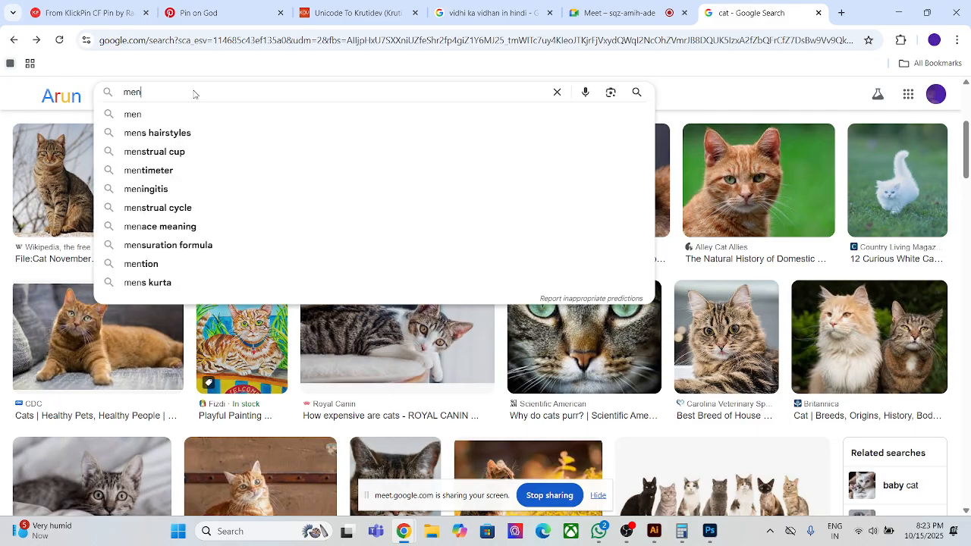
{"action": "key", "text": "Return"}
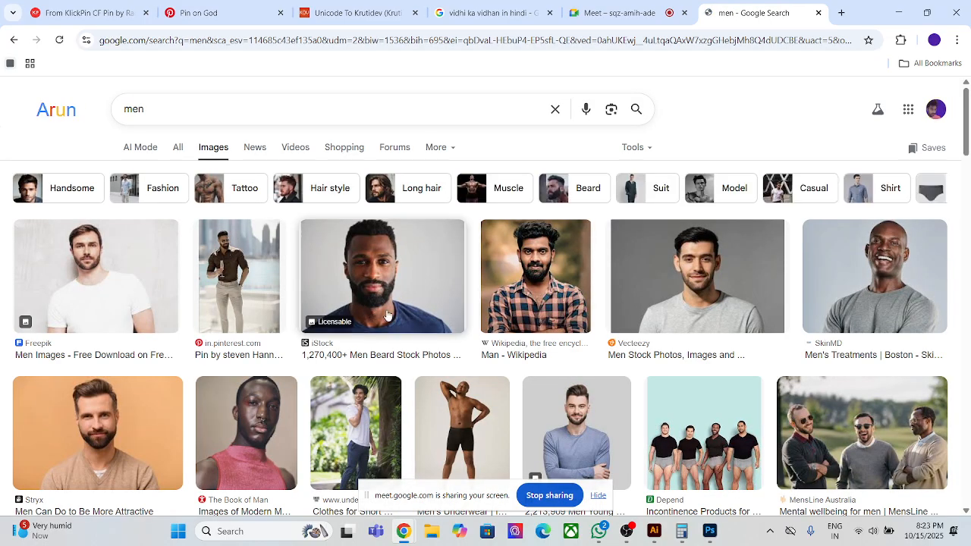
- Copy the Vogue India portrait of a dark-haired man in a floral shirt from the men image results
{"action": "left_click", "coordinate": [131, 298]}
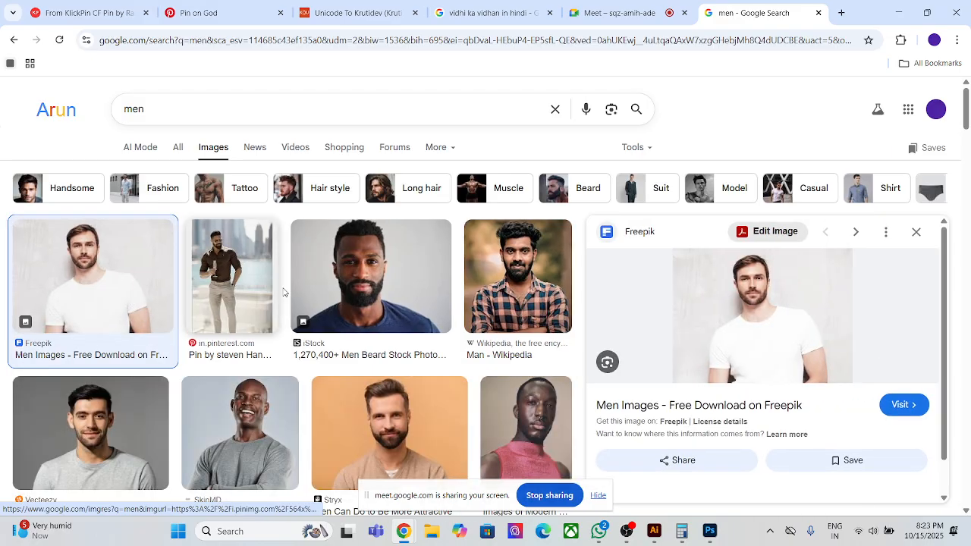
{"action": "left_click", "coordinate": [497, 296]}
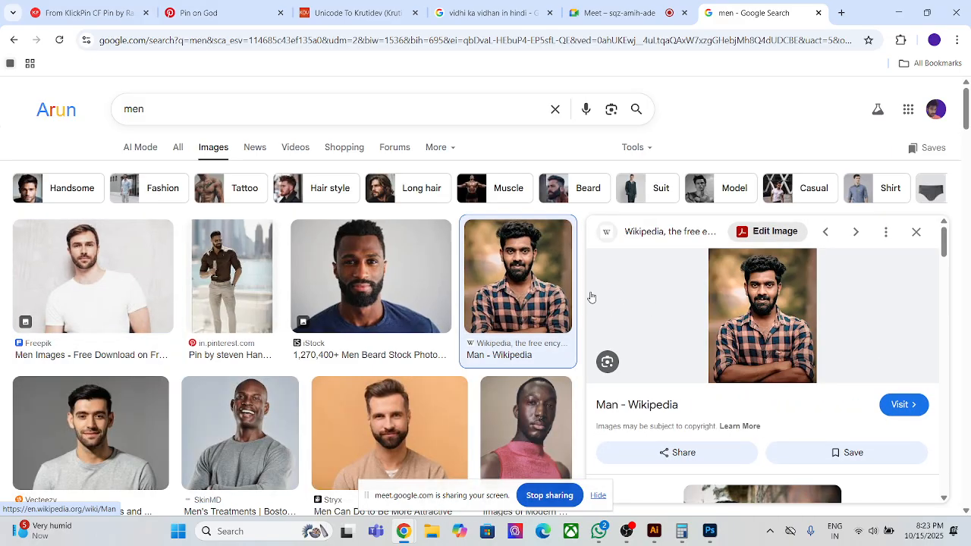
{"action": "scroll", "coordinate": [289, 356], "scroll_direction": "down", "scroll_amount": 3}
{"action": "scroll", "coordinate": [381, 327], "scroll_direction": "down", "scroll_amount": 2}
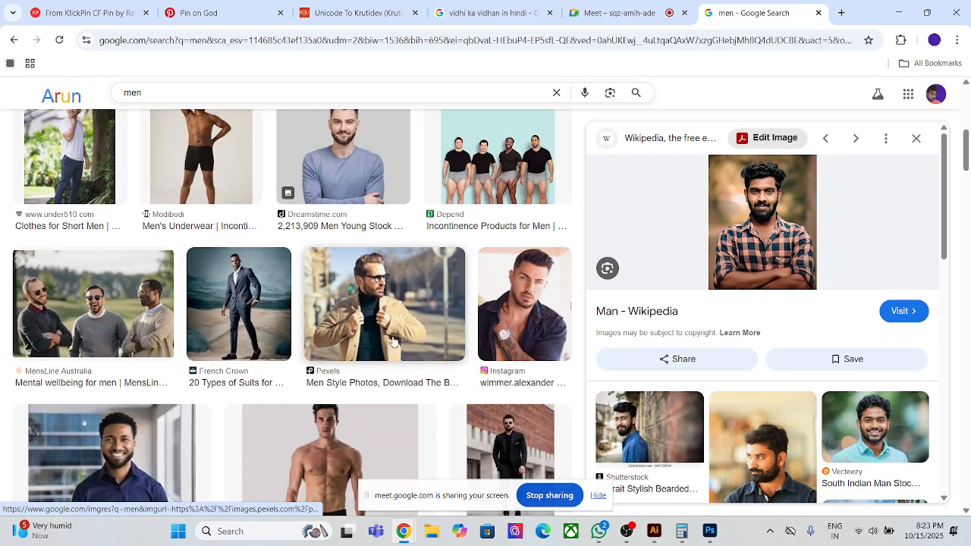
{"action": "scroll", "coordinate": [394, 334], "scroll_direction": "down", "scroll_amount": 4}
{"action": "scroll", "coordinate": [475, 308], "scroll_direction": "down", "scroll_amount": 3}
{"action": "scroll", "coordinate": [476, 310], "scroll_direction": "up", "scroll_amount": 3}
{"action": "left_click", "coordinate": [478, 310]}
{"action": "right_click", "coordinate": [692, 302]}
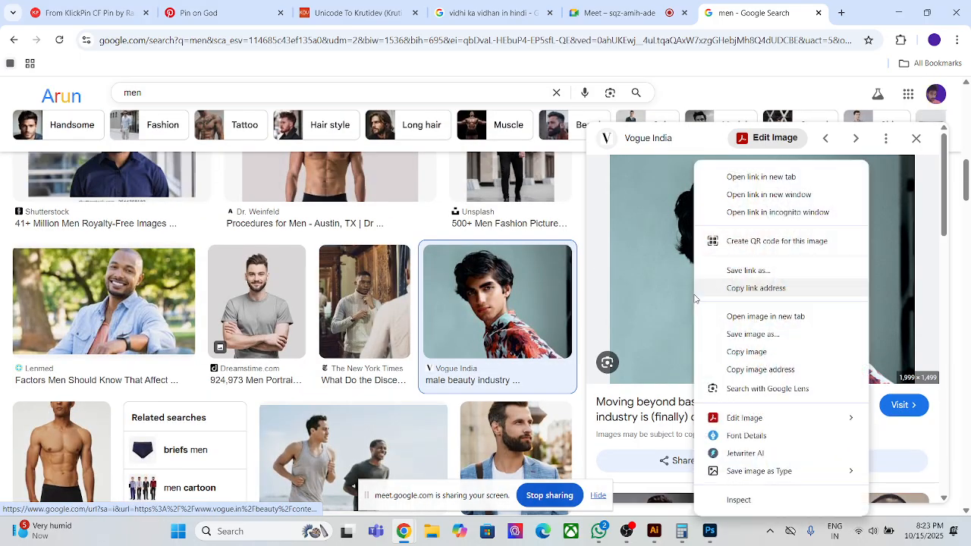
{"action": "left_click", "coordinate": [729, 353]}
- Paste the portrait into Untitled-1 in Illustrator, scaled to about 436 x 327 px and positioned on the empty canvas above the cat
{"action": "left_click", "coordinate": [656, 531]}
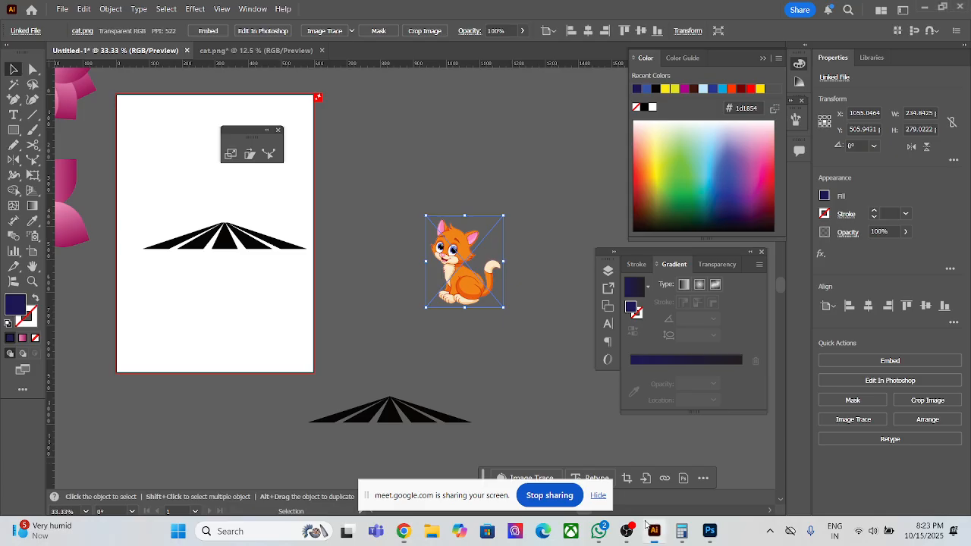
{"action": "key", "text": "ctrl+v"}
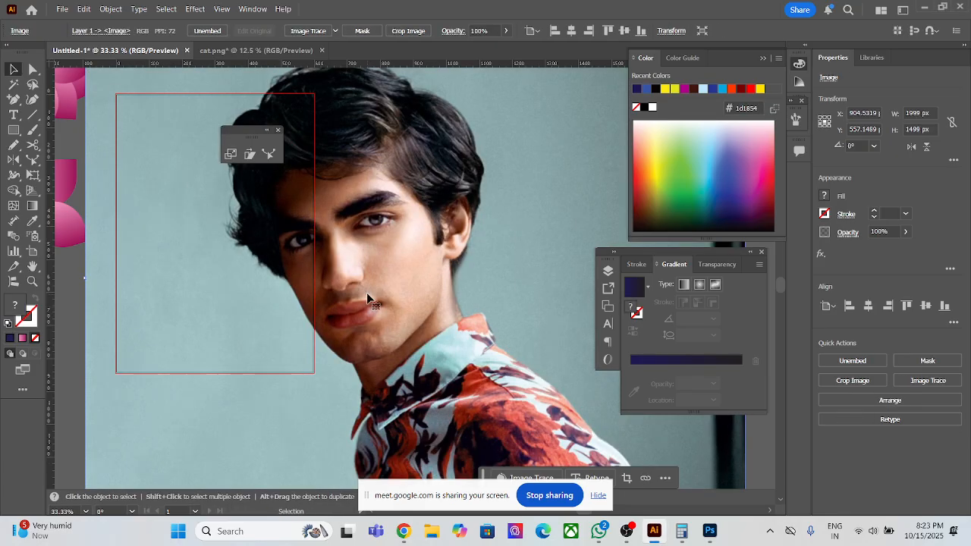
{"action": "scroll", "coordinate": [368, 303], "scroll_direction": "down", "scroll_amount": 4, "text": "alt"}
{"action": "left_click_drag", "start_coordinate": [379, 229], "coordinate": [417, 249]}
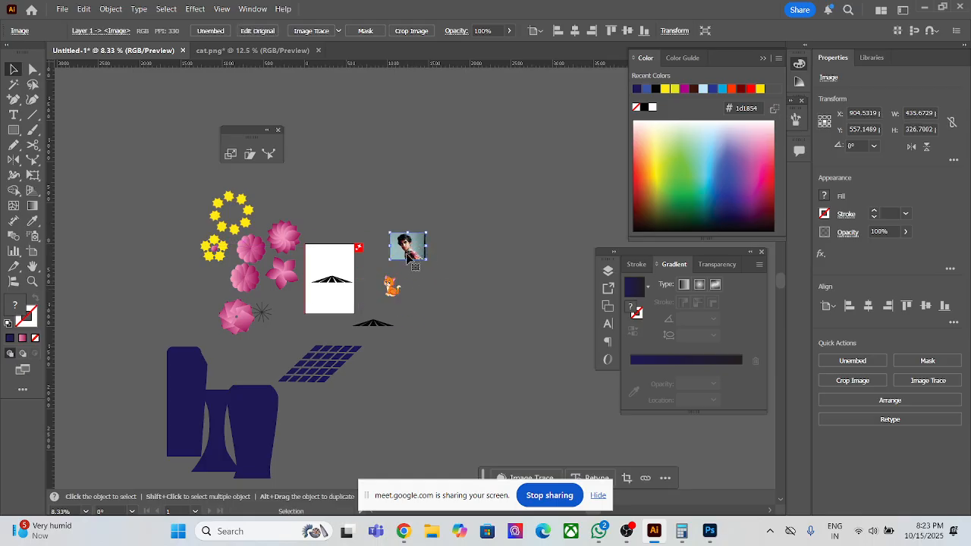
{"action": "scroll", "coordinate": [418, 249], "scroll_direction": "up", "scroll_amount": 6, "text": "alt"}
{"action": "scroll", "coordinate": [417, 249], "scroll_direction": "down", "scroll_amount": 2, "text": "alt"}
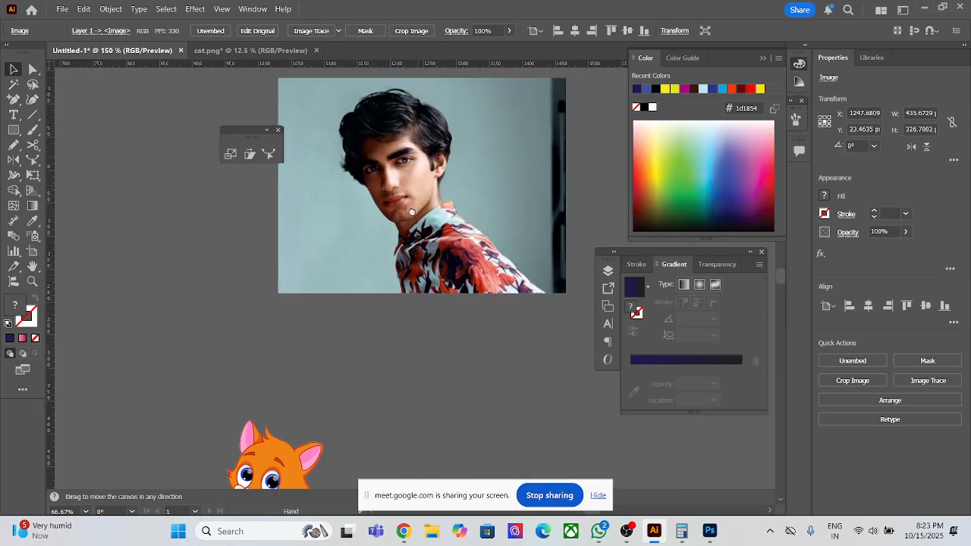
- Move the small floating tool panel away from the portrait and close it
{"action": "left_click", "coordinate": [293, 117]}
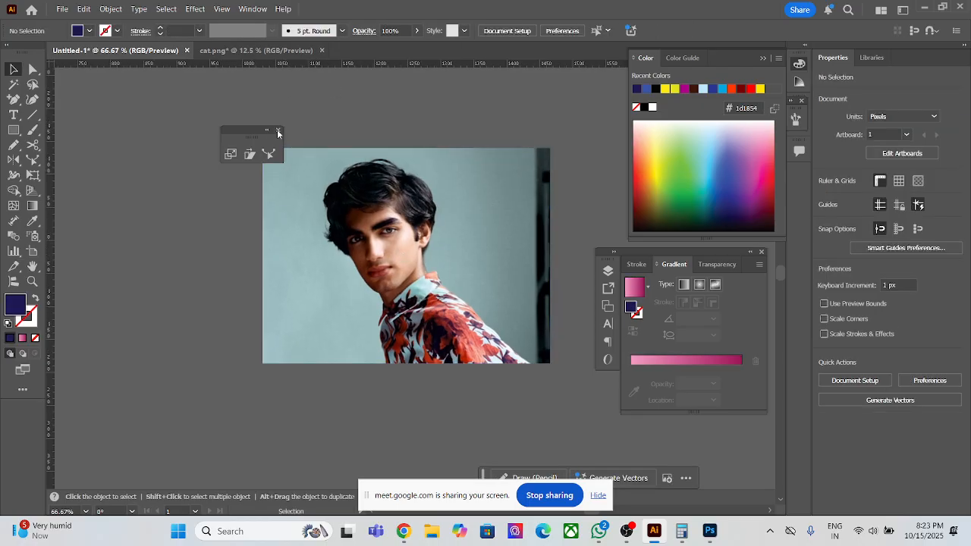
{"action": "left_click_drag", "start_coordinate": [255, 133], "coordinate": [108, 110]}
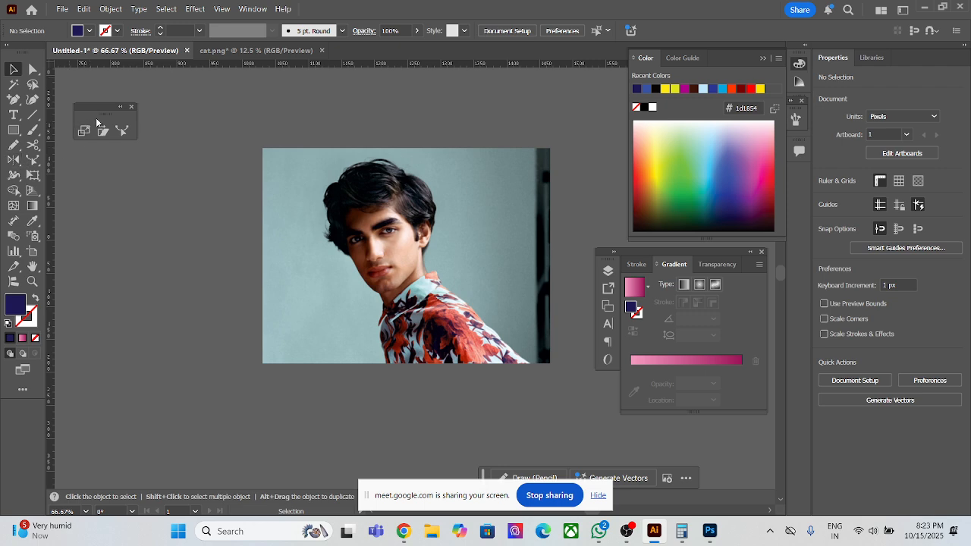
{"action": "left_click", "coordinate": [133, 107]}
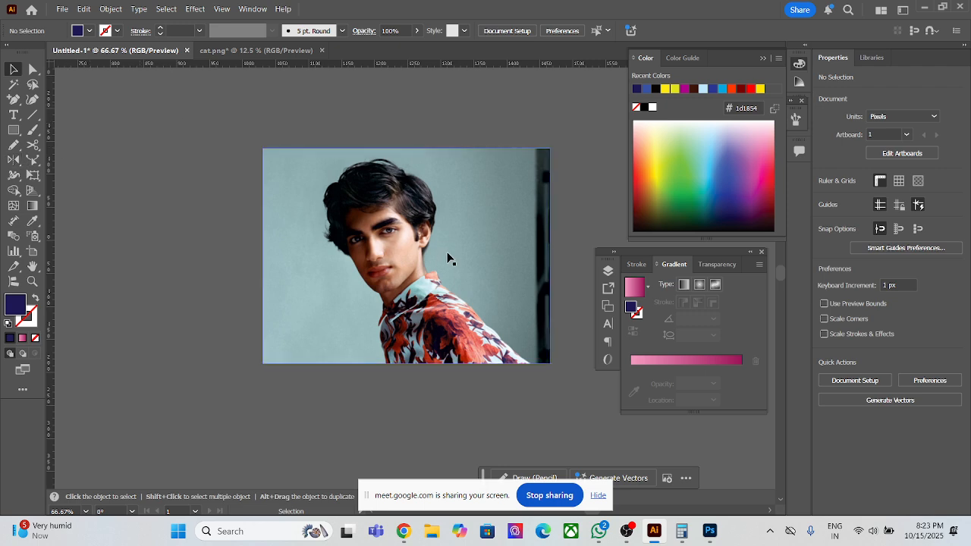
- Draw a dark blue rectangle about 349 x 321 px over the man in the portrait, leaving the photo's side edges uncovered
{"action": "scroll", "coordinate": [445, 265], "scroll_direction": "up", "scroll_amount": 1}
{"action": "scroll", "coordinate": [440, 263], "scroll_direction": "down", "scroll_amount": 1}
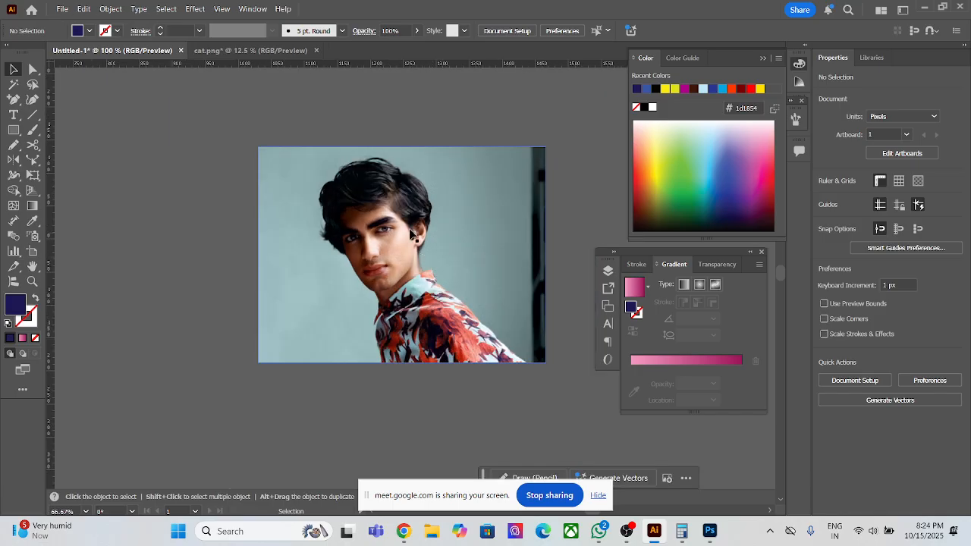
{"action": "left_click", "coordinate": [13, 130]}
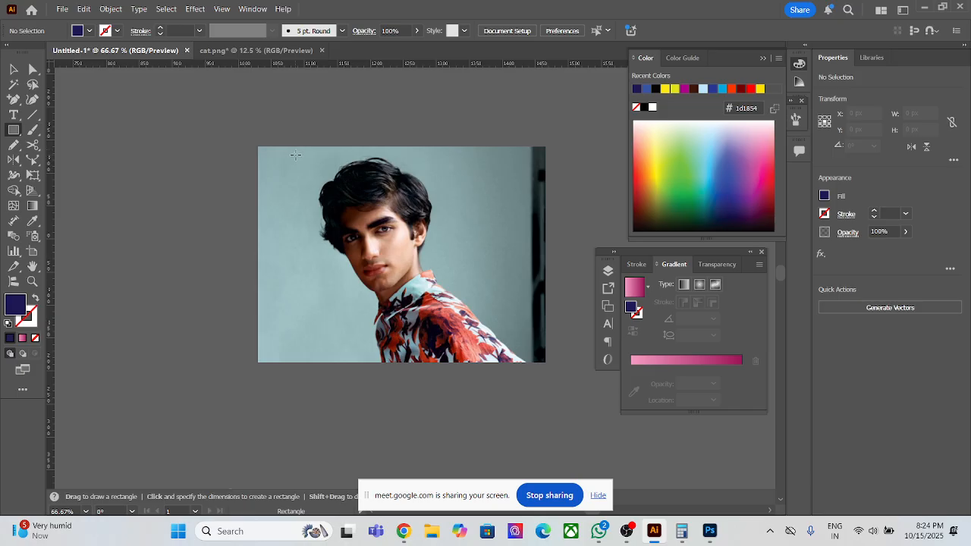
{"action": "mouse_move", "coordinate": [300, 149]}
{"action": "left_mouse_down"}
{"action": "mouse_move", "coordinate": [524, 341]}
{"action": "mouse_move", "coordinate": [534, 365]}
{"action": "left_mouse_up"}
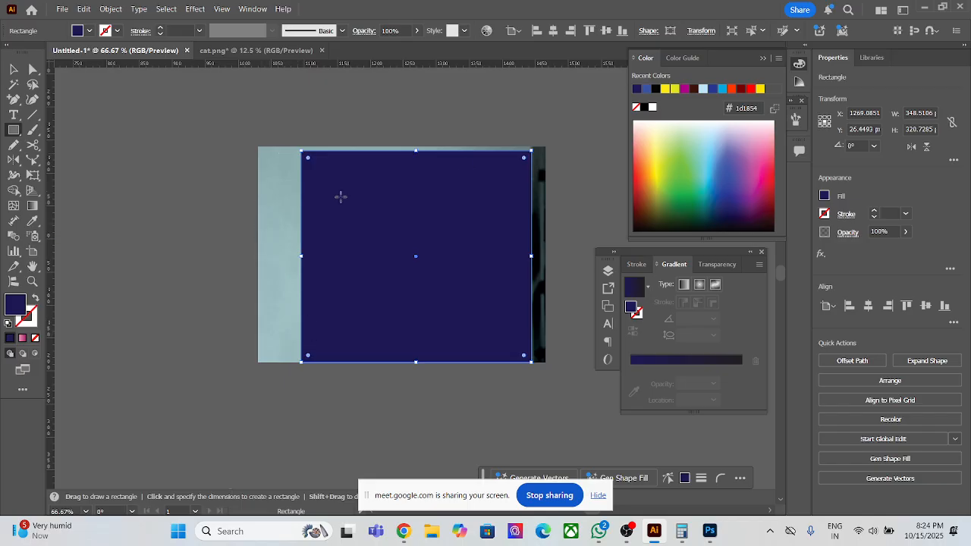
{"action": "key", "text": "v"}
{"action": "left_click", "coordinate": [13, 69]}
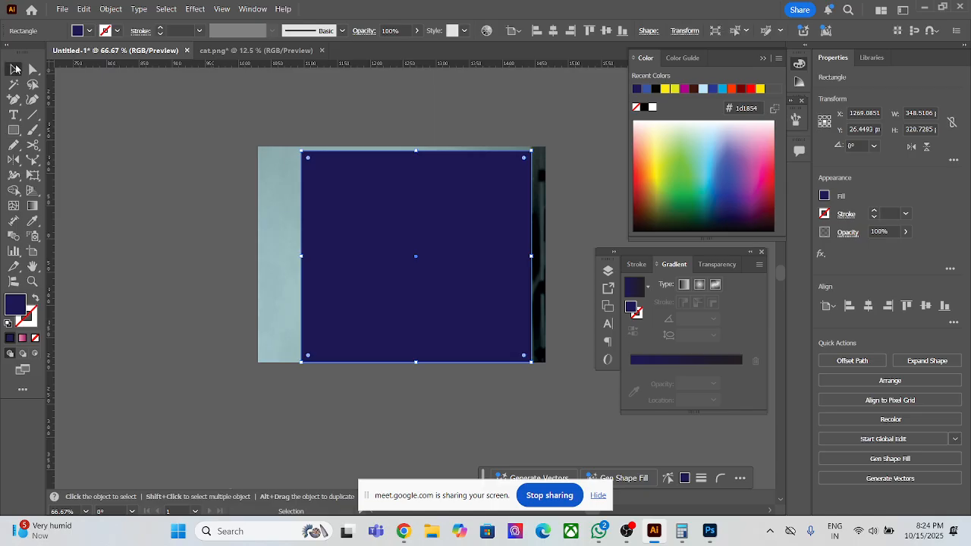
- Make a clipping mask from the rectangle and the portrait so the photo is cropped to the rectangle
{"action": "left_click_drag", "start_coordinate": [357, 248], "coordinate": [350, 249]}
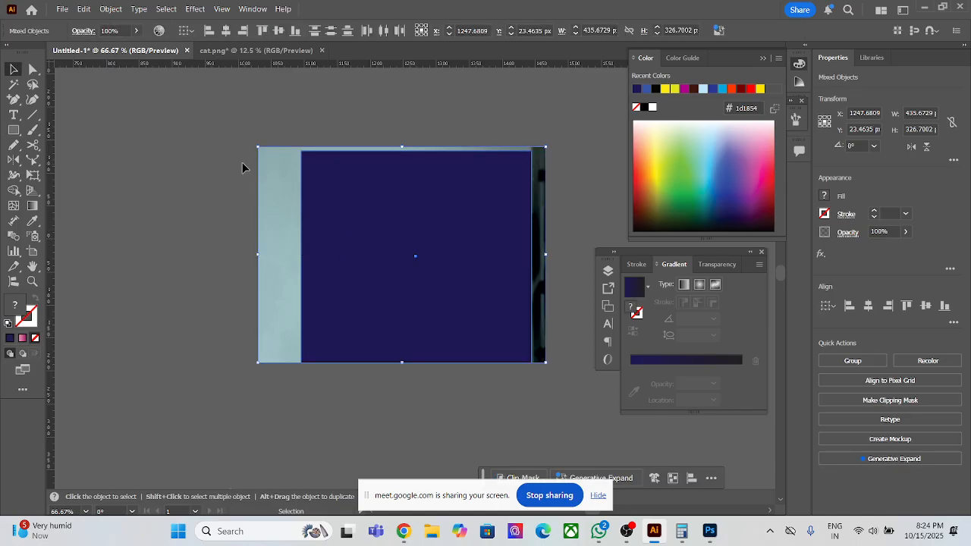
{"action": "left_click", "coordinate": [194, 135]}
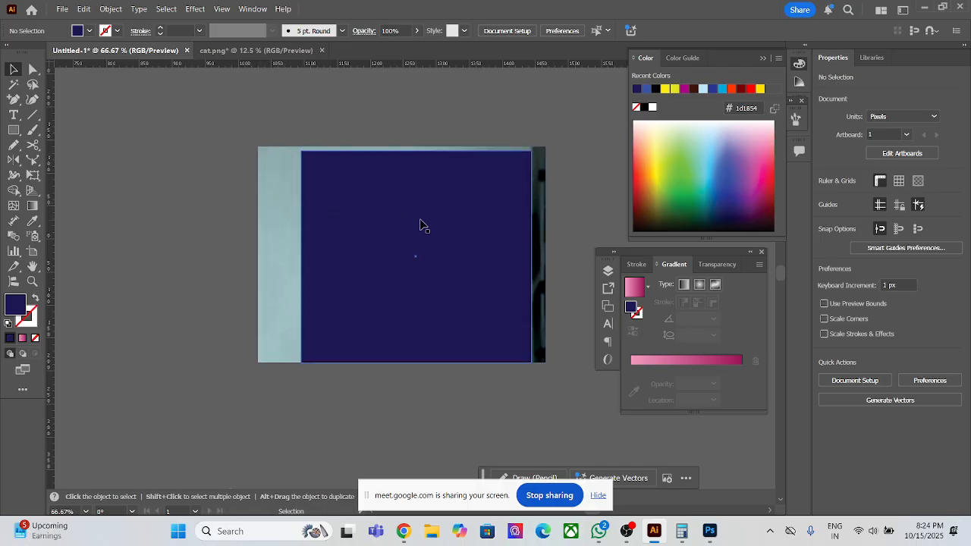
{"action": "left_click_drag", "start_coordinate": [203, 140], "coordinate": [469, 326]}
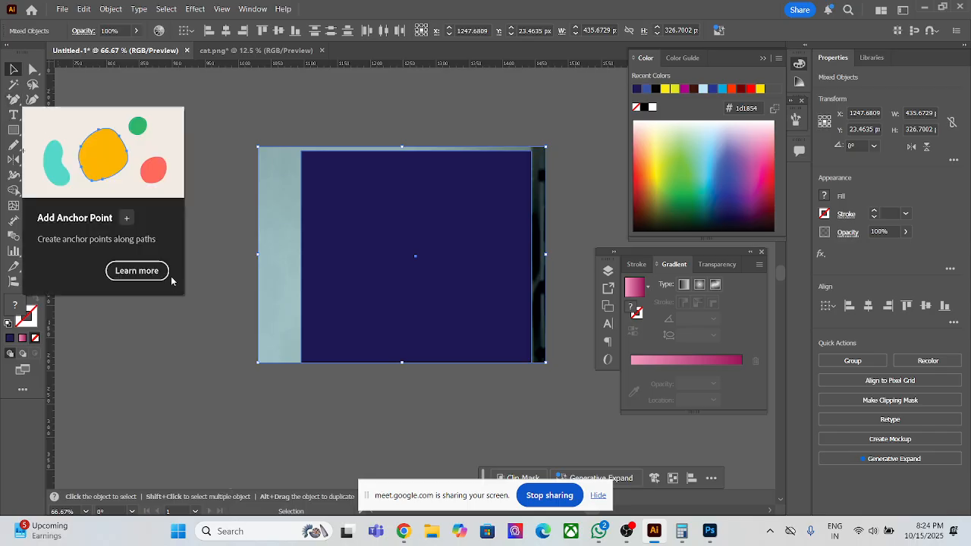
{"action": "key", "text": "ctrl+7"}
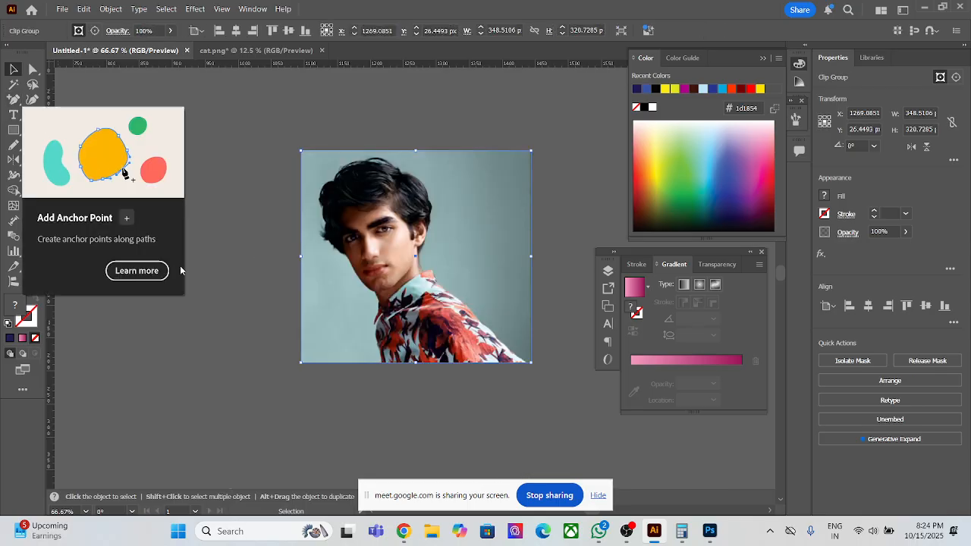
{"action": "left_click", "coordinate": [365, 118]}
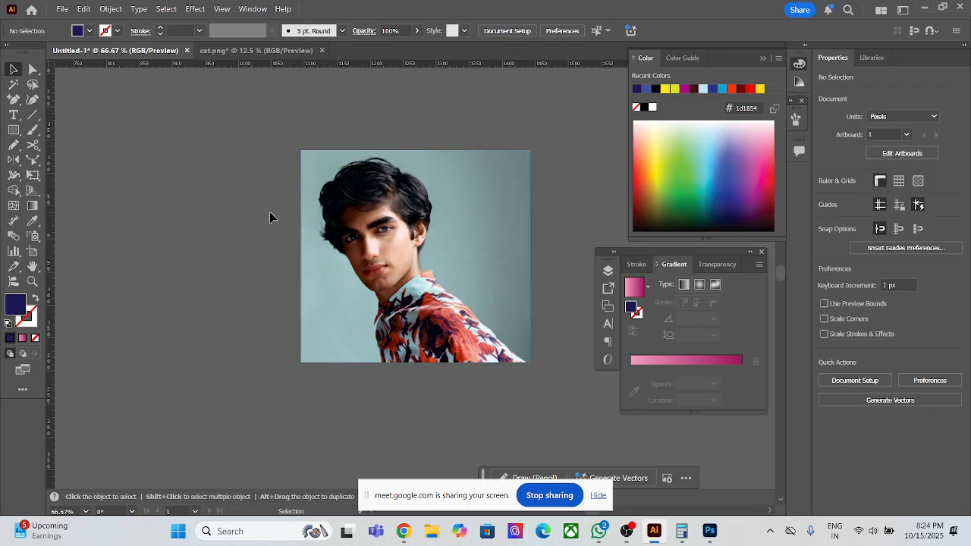
- Move the clipped portrait to about X 1082, Y 63 px and give it a black 18 pt stroke
{"action": "left_click", "coordinate": [329, 243]}
{"action": "mouse_move", "coordinate": [319, 265]}
{"action": "left_mouse_down"}
{"action": "mouse_move", "coordinate": [187, 243]}
{"action": "mouse_move", "coordinate": [223, 285]}
{"action": "left_mouse_up"}
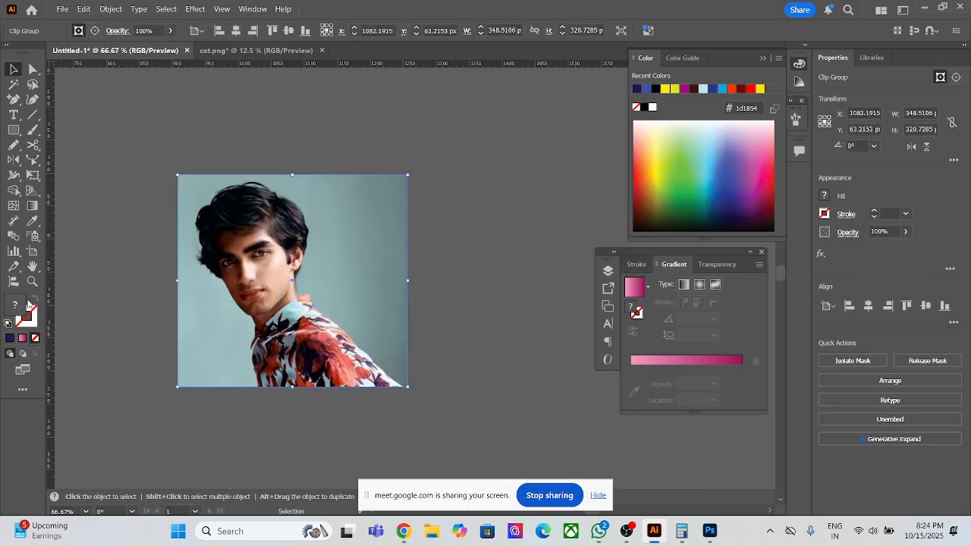
{"action": "left_click", "coordinate": [32, 322]}
{"action": "left_click", "coordinate": [874, 212]}
{"action": "left_click", "coordinate": [875, 211]}
{"action": "left_click", "coordinate": [874, 212]}
{"action": "left_click", "coordinate": [873, 217]}
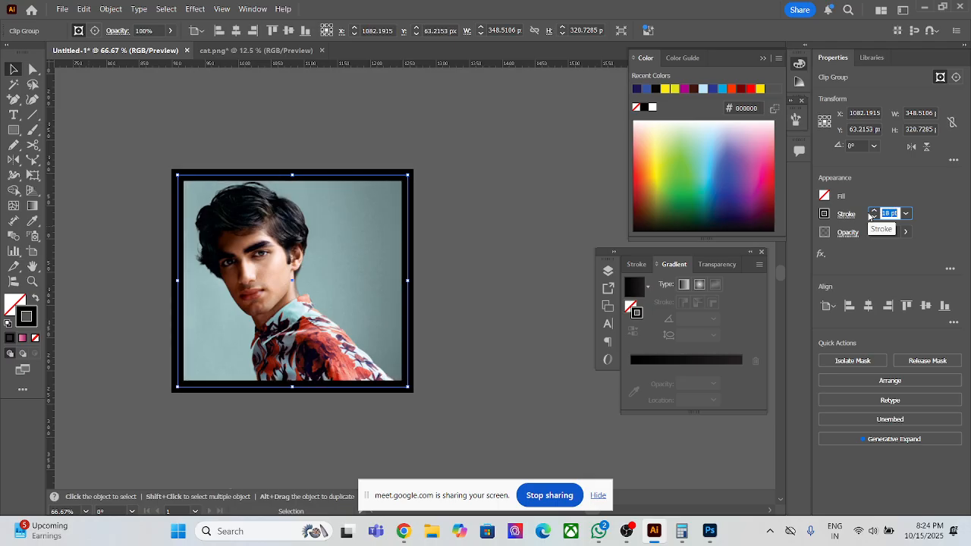
{"action": "left_click", "coordinate": [345, 270]}
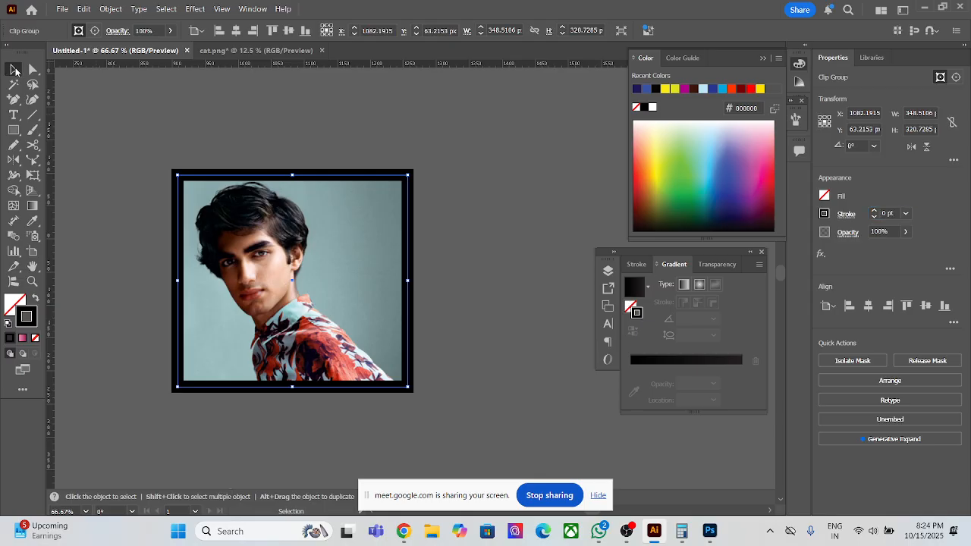
{"action": "scroll", "coordinate": [265, 260], "scroll_direction": "down", "scroll_amount": 2}
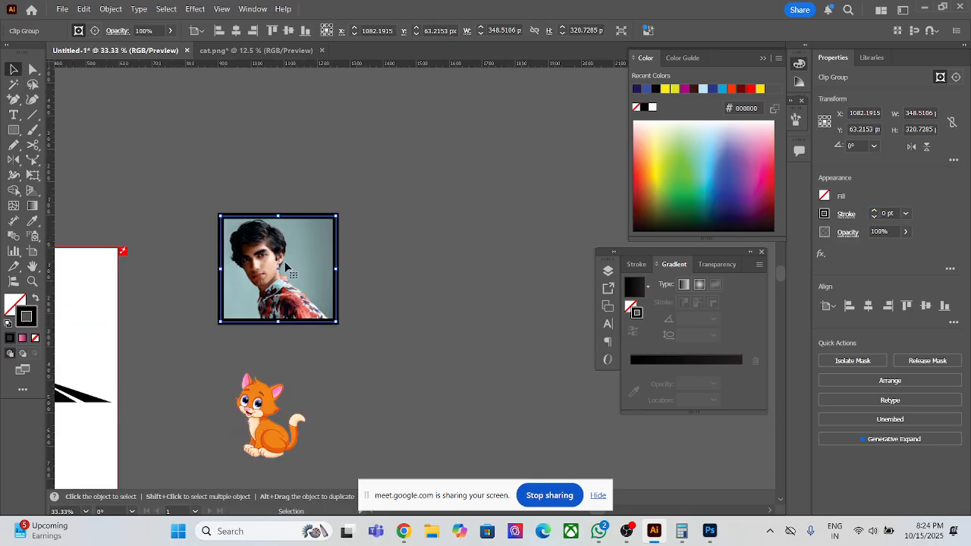
{"action": "key", "text": "Delete"}
{"action": "key", "text": "a"}
{"action": "key", "text": "ctrl+z"}
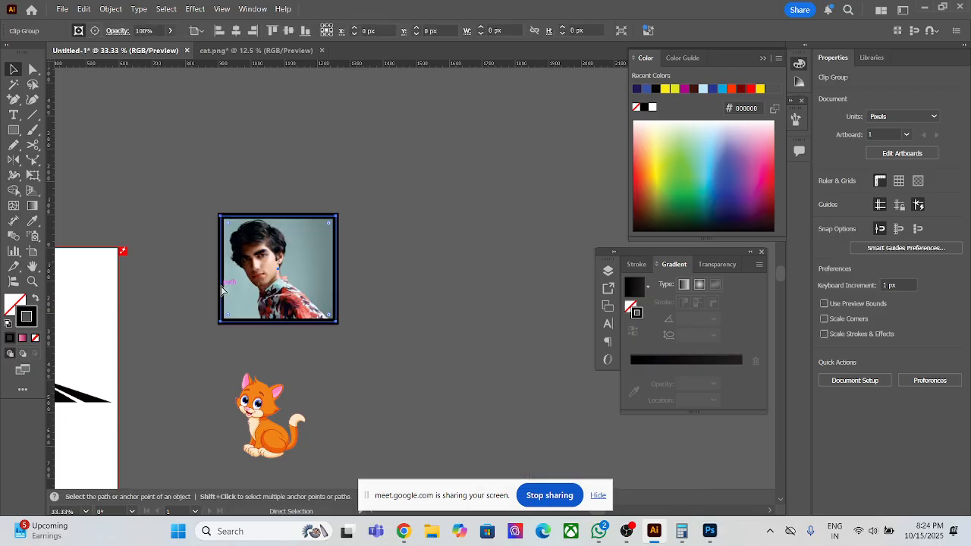
{"action": "left_click", "coordinate": [385, 251]}
- Undo the latest stroke weight changes on the clipped portrait, back to 10 pt
{"action": "key", "text": "ctrl+z"}
{"action": "key", "text": "ctrl+z"}
{"action": "key", "text": "ctrl+z"}
{"action": "key", "text": "ctrl+z"}
{"action": "key", "text": "ctrl+z"}
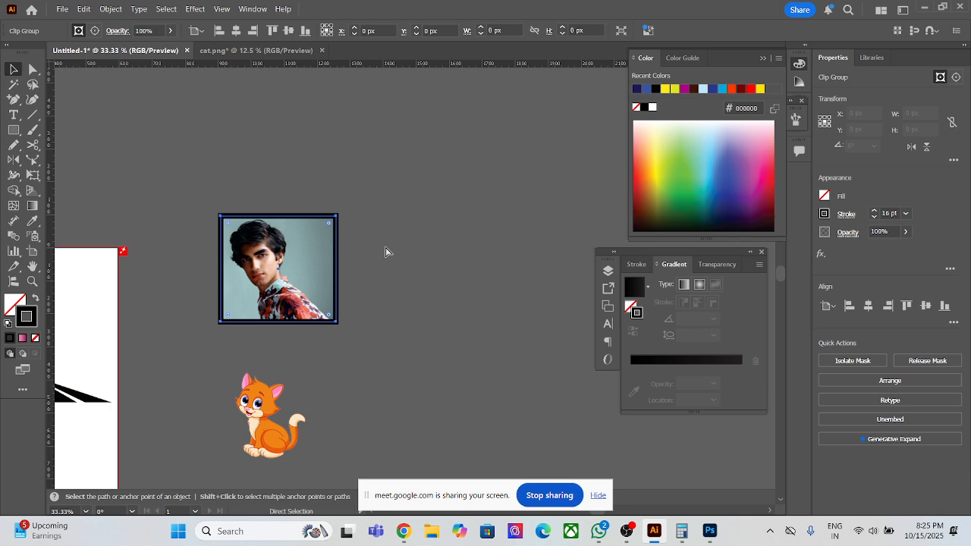
{"action": "key", "text": "ctrl+z"}
{"action": "key", "text": "ctrl+z"}
{"action": "key", "text": "v"}
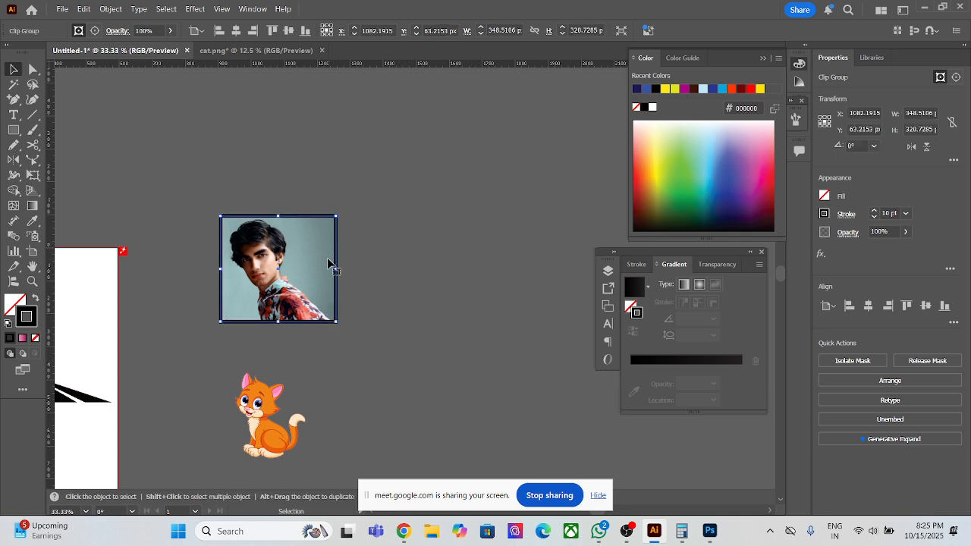
- Release the portrait's clipping mask and move the uncropped photo and its rectangle to about X 1232, Y 80 px
{"action": "right_click", "coordinate": [330, 265]}
{"action": "left_click", "coordinate": [389, 372]}
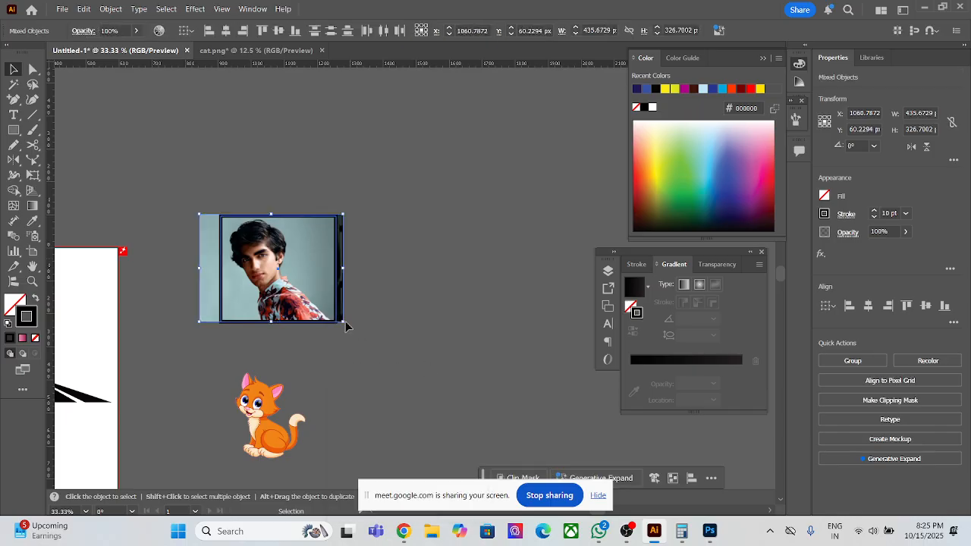
{"action": "left_click_drag", "start_coordinate": [341, 296], "coordinate": [430, 302]}
{"action": "mouse_move", "coordinate": [289, 279]}
{"action": "left_mouse_down"}
{"action": "mouse_move", "coordinate": [348, 279]}
{"action": "mouse_move", "coordinate": [316, 262]}
{"action": "mouse_move", "coordinate": [276, 264]}
{"action": "mouse_move", "coordinate": [284, 272]}
{"action": "left_mouse_up"}
{"action": "right_click", "coordinate": [287, 274]}
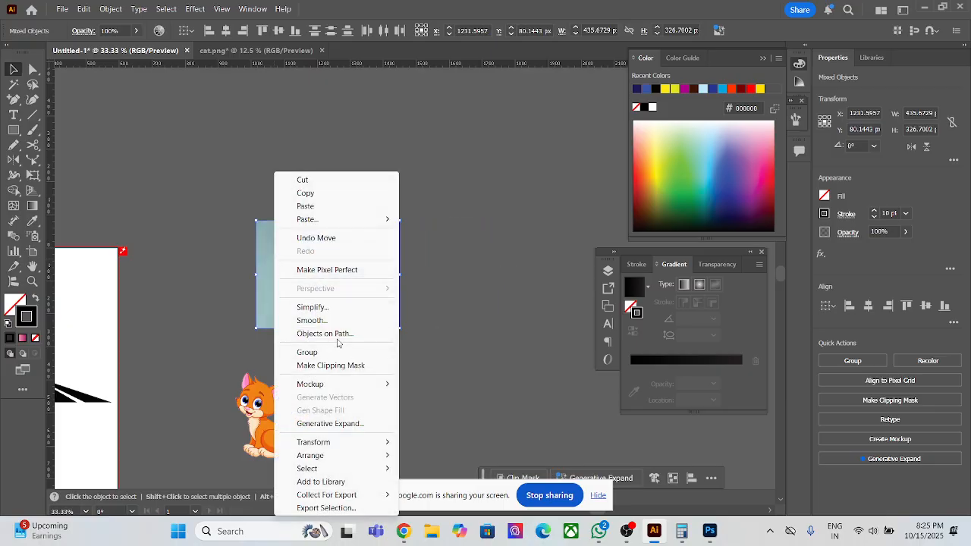
{"action": "left_click", "coordinate": [422, 363]}
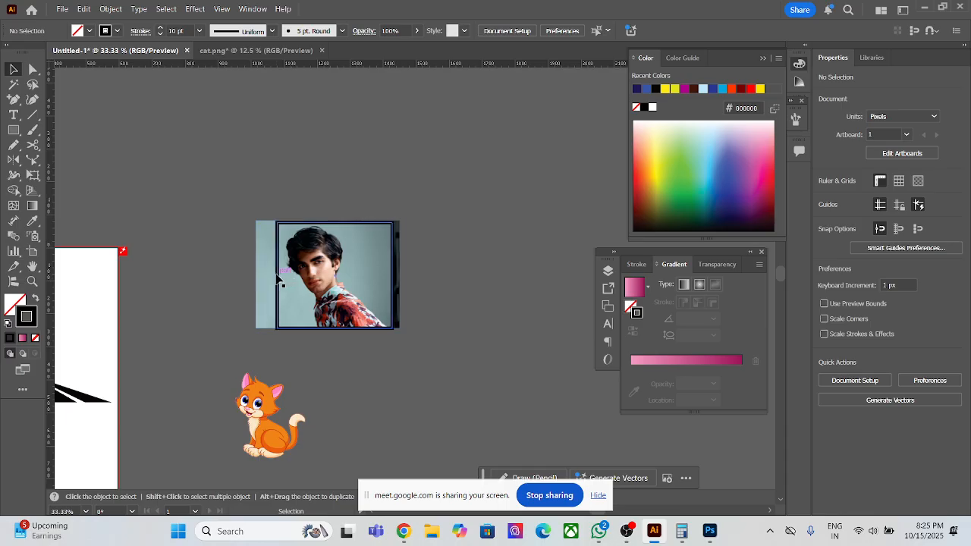
- Separate the black-stroked rectangle from the portrait photo and delete the rectangle
{"action": "left_click_drag", "start_coordinate": [278, 280], "coordinate": [465, 287]}
{"action": "left_click_drag", "start_coordinate": [376, 275], "coordinate": [355, 195]}
{"action": "left_click", "coordinate": [534, 304]}
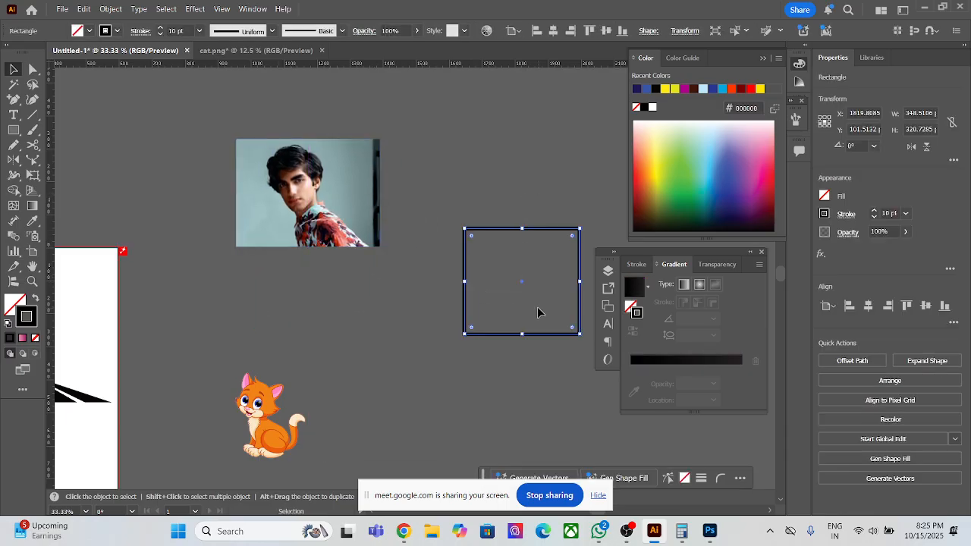
{"action": "key", "text": "Delete"}
- Move the portrait to about X 1932, Y -640 px and the cat below it to about X 2024, Y 198 px
{"action": "key", "text": "ctrl+minus"}
{"action": "key", "text": "ctrl+minus"}
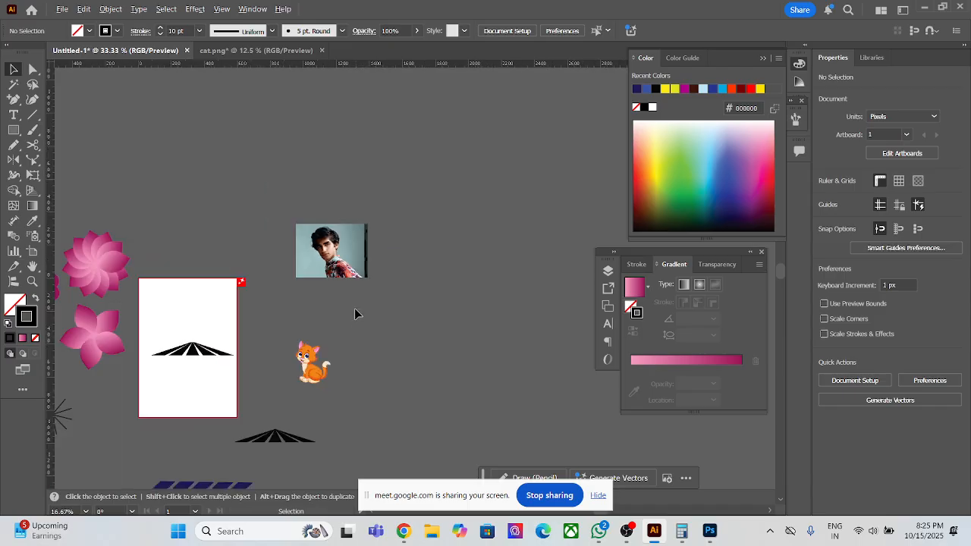
{"action": "left_click_drag", "start_coordinate": [353, 258], "coordinate": [472, 181]}
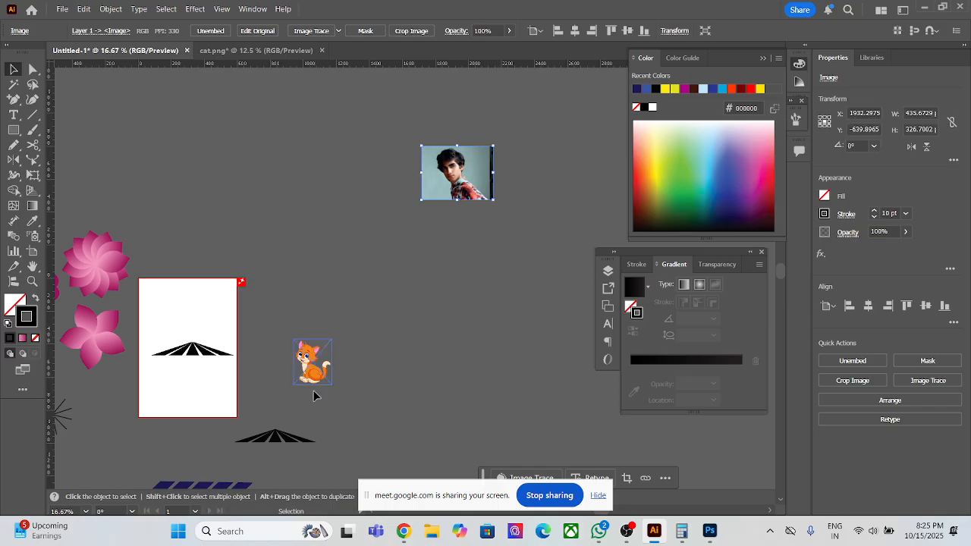
{"action": "left_click_drag", "start_coordinate": [319, 380], "coordinate": [325, 228]}
{"action": "left_click_drag", "start_coordinate": [471, 200], "coordinate": [466, 455]}
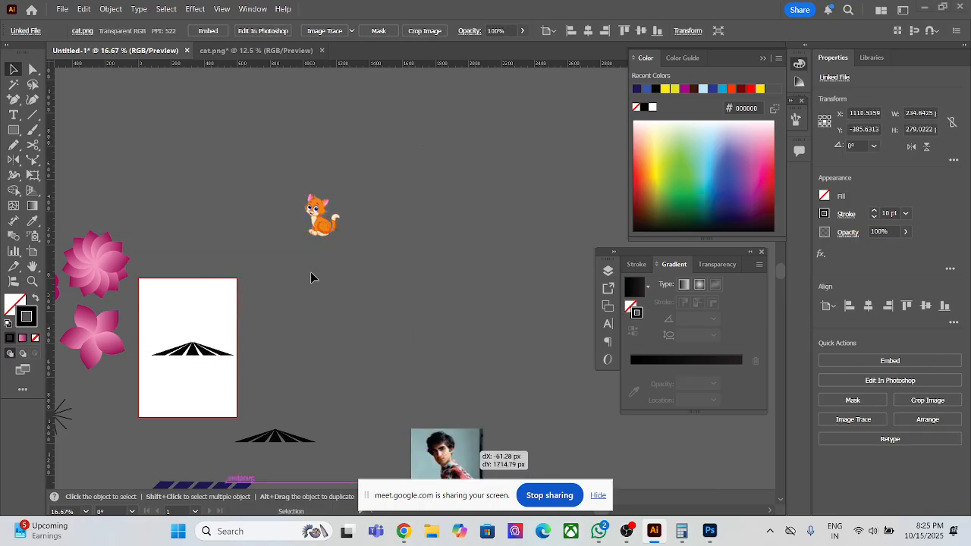
{"action": "key", "text": "ctrl+z"}
{"action": "left_click_drag", "start_coordinate": [328, 228], "coordinate": [481, 325]}
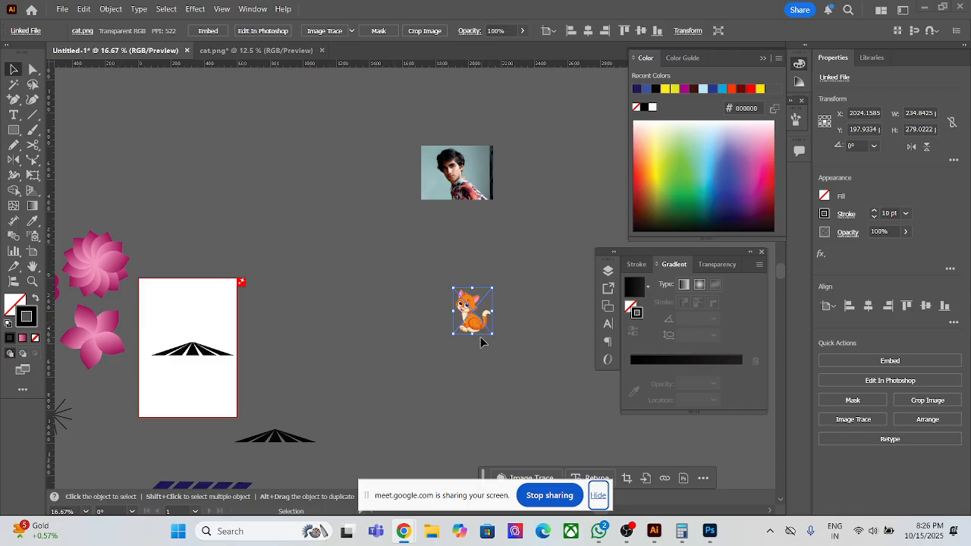
- Reposition the cat image to about X 1914, Y 197 px
{"action": "scroll", "coordinate": [480, 337], "scroll_direction": "up", "scroll_amount": 4}
{"action": "left_click_drag", "start_coordinate": [460, 258], "coordinate": [377, 275]}
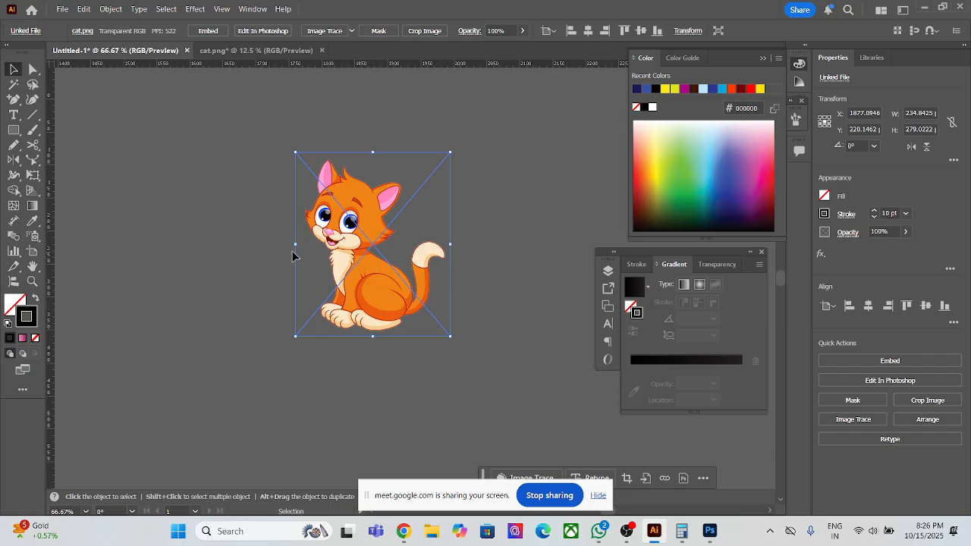
{"action": "left_click_drag", "start_coordinate": [356, 265], "coordinate": [425, 259]}
{"action": "scroll", "coordinate": [387, 262], "scroll_direction": "down", "scroll_amount": 3}
{"action": "scroll", "coordinate": [373, 271], "scroll_direction": "down", "scroll_amount": 3}
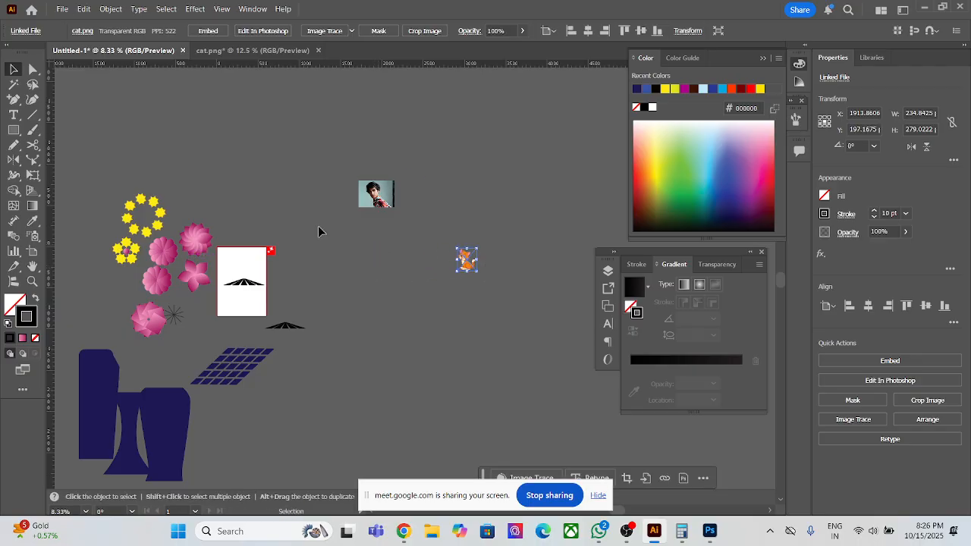
- Draw a tall rectangle about 288 x 1184 px below the portrait and swap its colours to black fill without stroke
{"action": "key", "text": "m"}
{"action": "mouse_move", "coordinate": [360, 253]}
{"action": "left_mouse_down"}
{"action": "mouse_move", "coordinate": [400, 346]}
{"action": "mouse_move", "coordinate": [375, 357]}
{"action": "mouse_move", "coordinate": [385, 351]}
{"action": "left_mouse_up"}
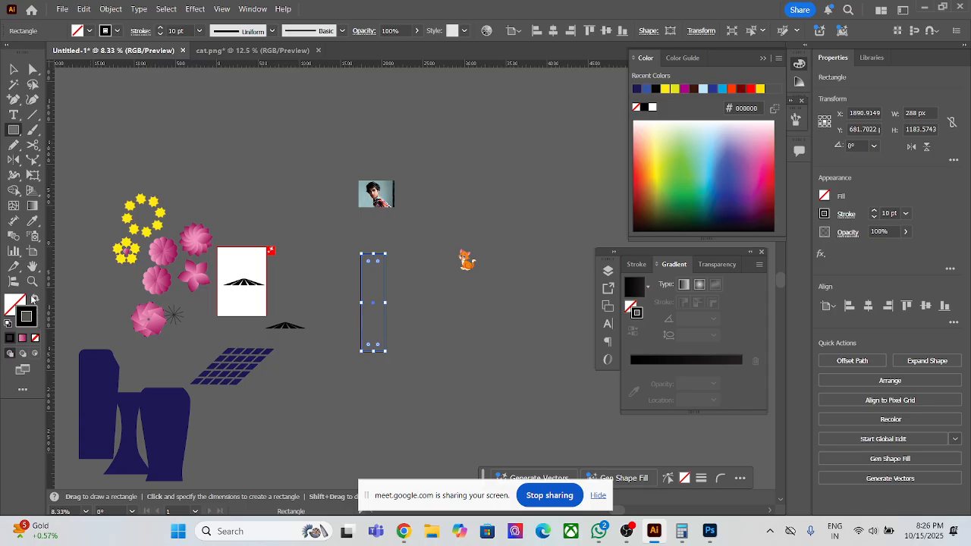
{"action": "left_click", "coordinate": [34, 299]}
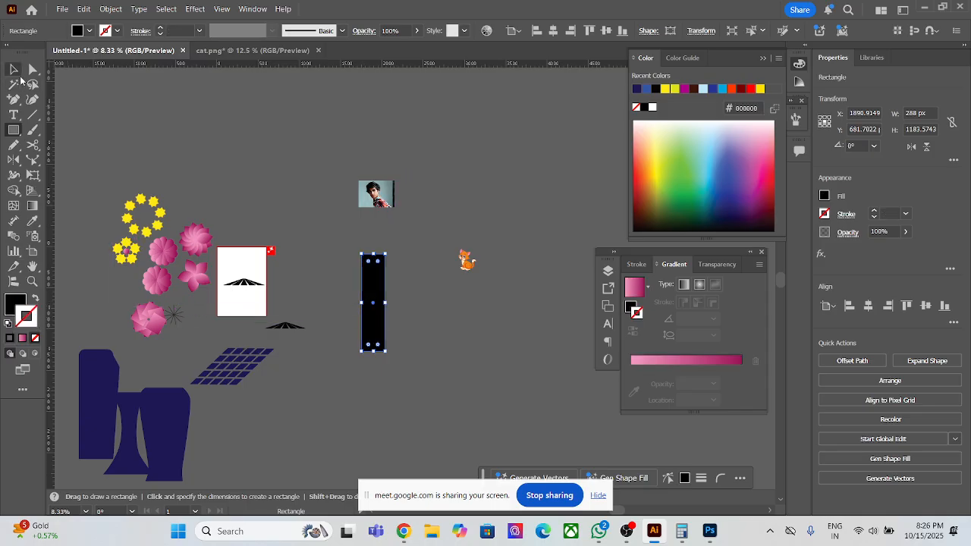
{"action": "left_click", "coordinate": [14, 69]}
{"action": "left_click_drag", "start_coordinate": [372, 339], "coordinate": [438, 329]}
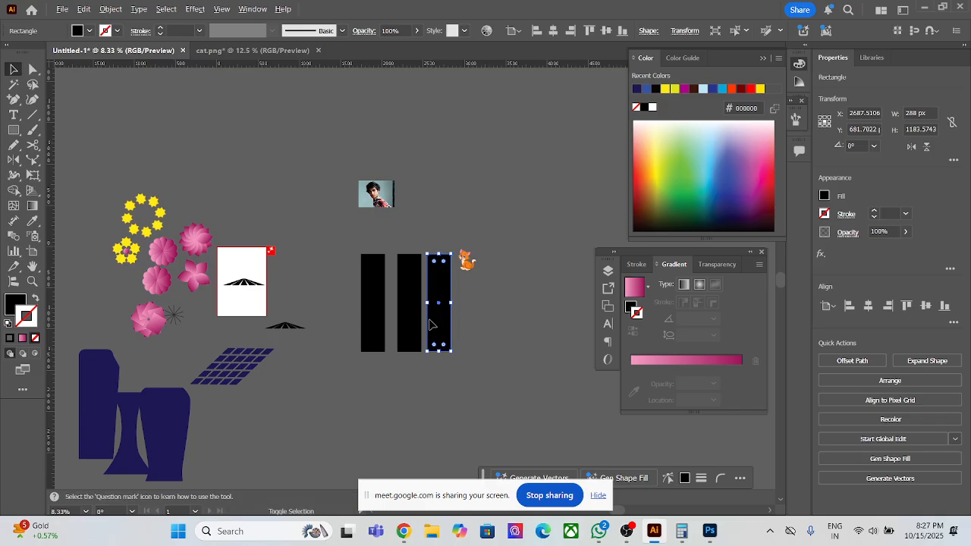
{"action": "key", "text": "ctrl+z"}
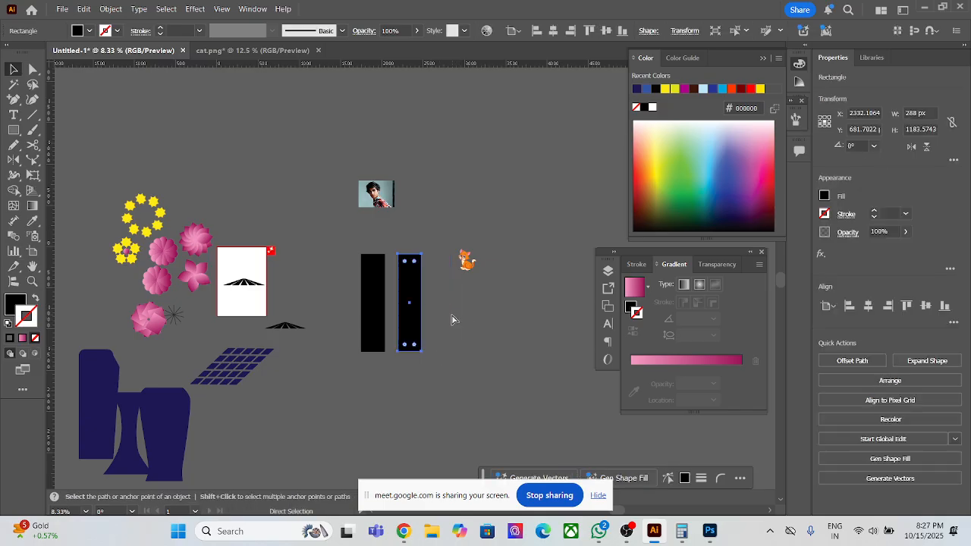
{"action": "key", "text": "ctrl+z"}
- Duplicate the black rectangle horizontally to about X 2252 px and repeat the copy until there are five evenly spaced bars
{"action": "left_click_drag", "start_coordinate": [387, 325], "coordinate": [416, 329]}
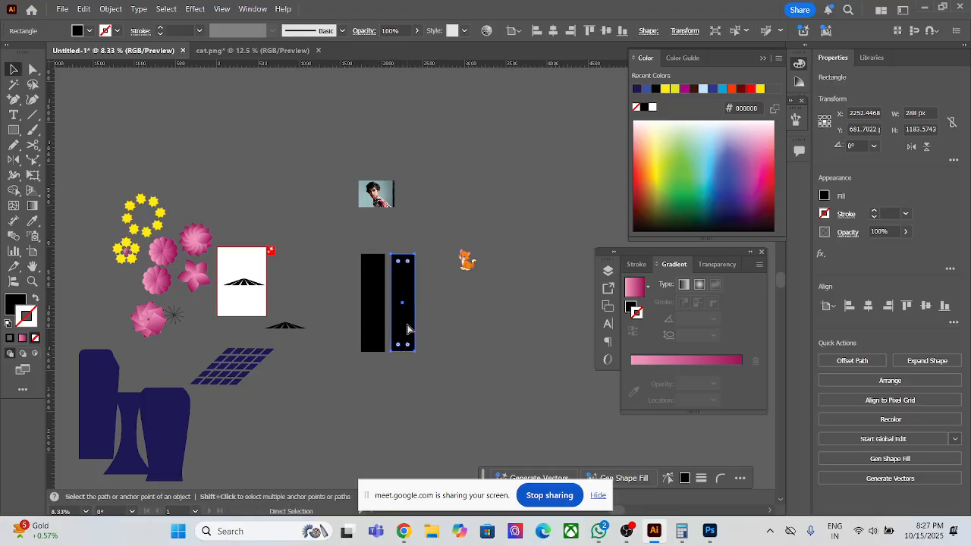
{"action": "key", "text": "ctrl+d"}
{"action": "key", "text": "ctrl+d"}
{"action": "key", "text": "ctrl+d"}
{"action": "left_click", "coordinate": [473, 143]}
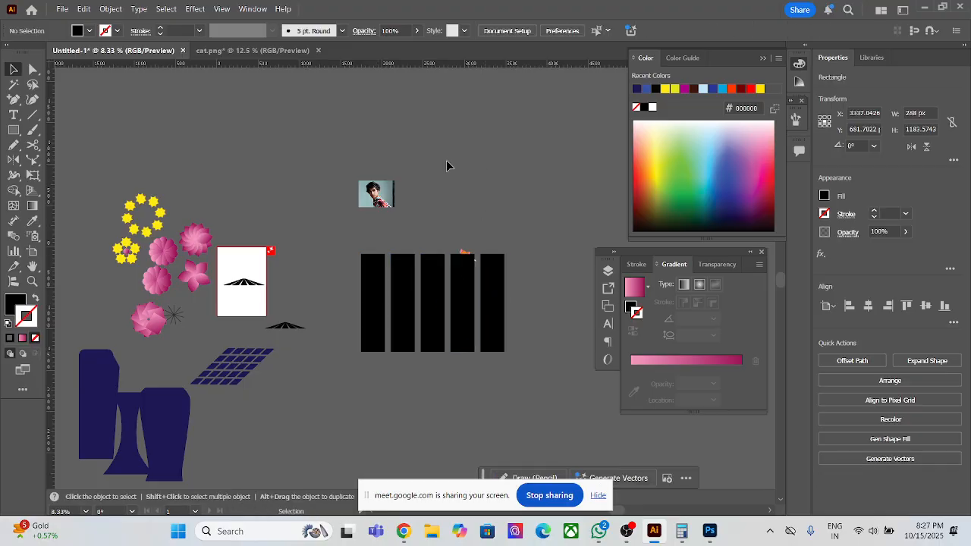
- Move the cat image out from behind the bars to an empty area above and beyond them
{"action": "left_click_drag", "start_coordinate": [463, 254], "coordinate": [457, 120]}
{"action": "left_click", "coordinate": [531, 227]}
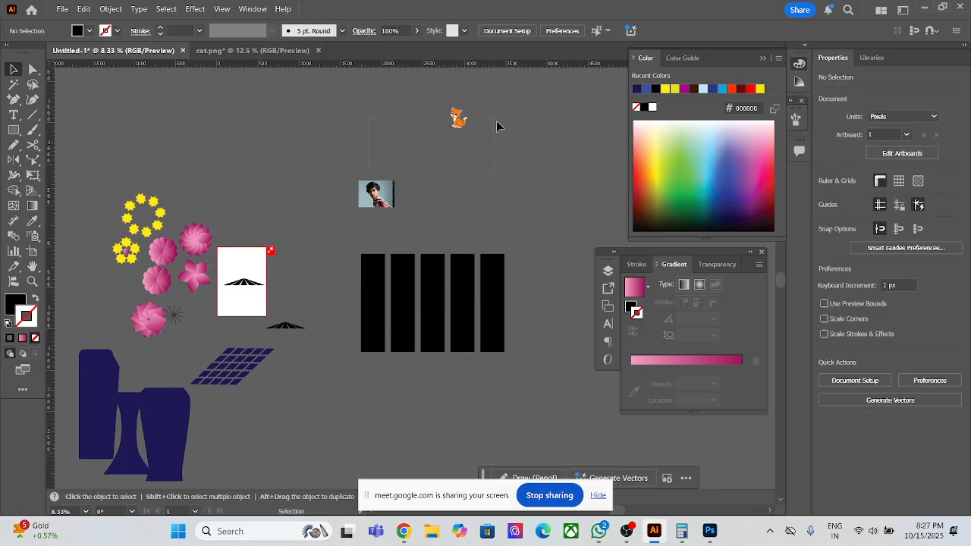
{"action": "left_click_drag", "start_coordinate": [460, 125], "coordinate": [579, 126]}
- Scale the portrait photo to about 1862 x 1396 px and leave it directly above the black bars
{"action": "left_click_drag", "start_coordinate": [367, 193], "coordinate": [539, 141]}
{"action": "left_click_drag", "start_coordinate": [476, 213], "coordinate": [486, 269]}
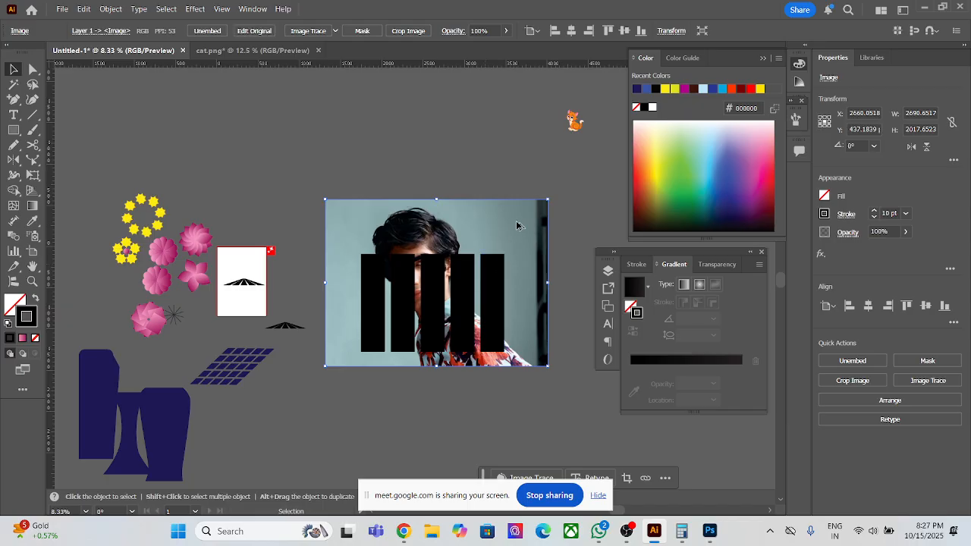
{"action": "left_click_drag", "start_coordinate": [549, 199], "coordinate": [487, 118]}
{"action": "left_click", "coordinate": [516, 182]}
- Combine the five black bars into one compound path
{"action": "left_click_drag", "start_coordinate": [340, 277], "coordinate": [535, 336]}
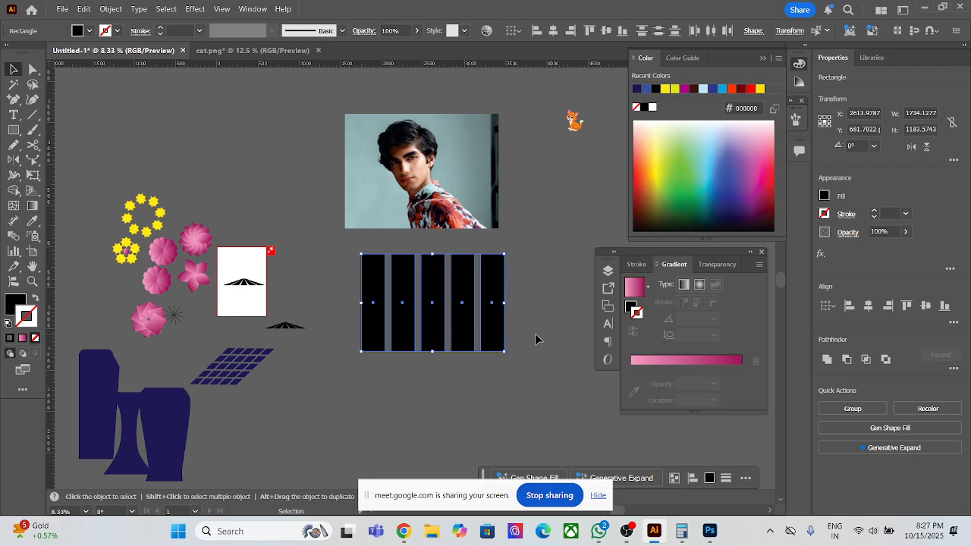
{"action": "key", "text": "a"}
{"action": "key", "text": "ctrl+8"}
{"action": "key", "text": "v"}
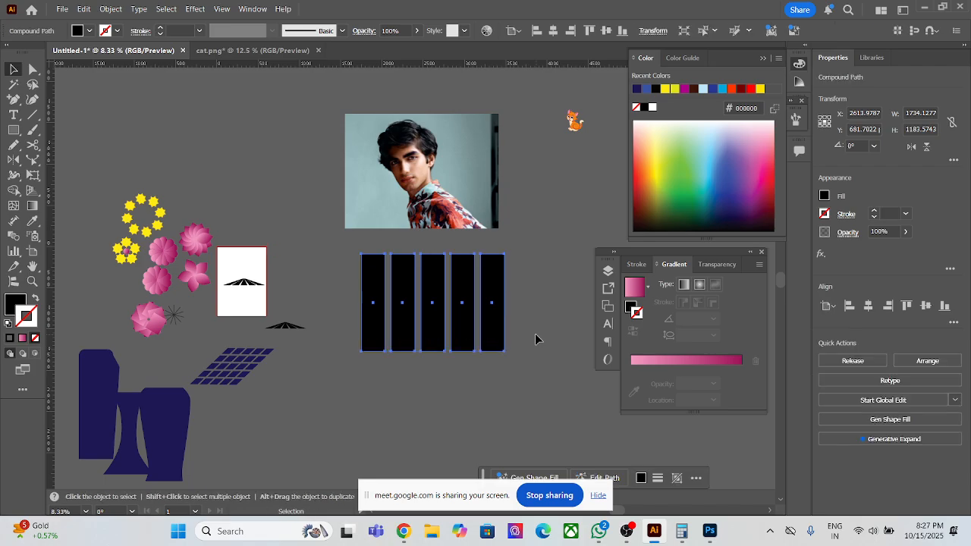
- Move the portrait to about X 2437, Y -403 px, overlapping the bars' upper ends, and arrange it behind the bars
{"action": "left_click_drag", "start_coordinate": [449, 207], "coordinate": [460, 334]}
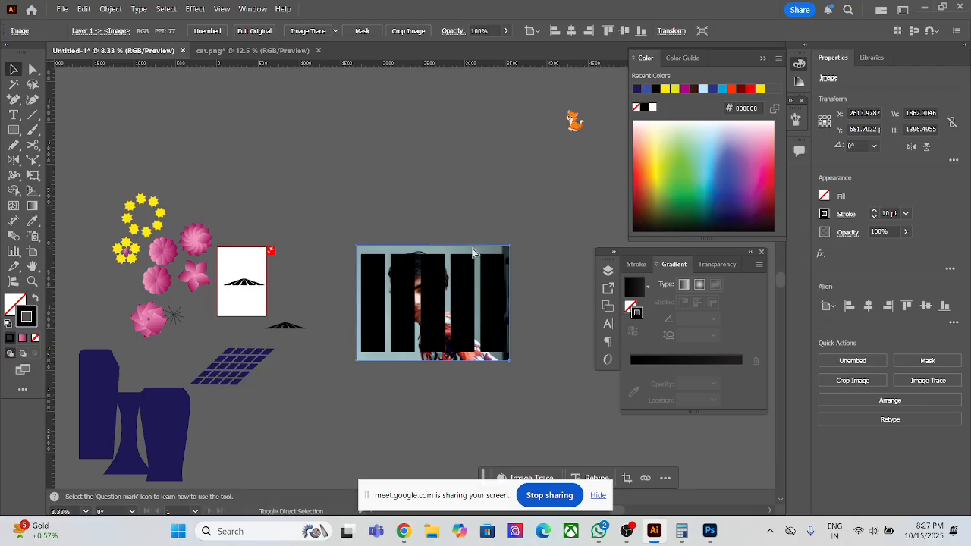
{"action": "key", "text": "ctrl+shift+bracketright"}
{"action": "left_click_drag", "start_coordinate": [454, 305], "coordinate": [439, 215]}
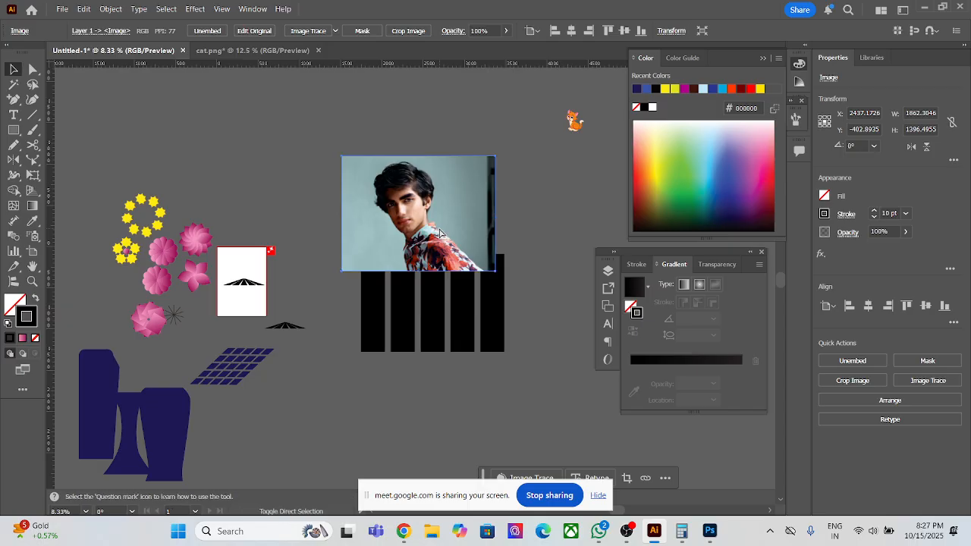
{"action": "key", "text": "ctrl+bracketleft"}
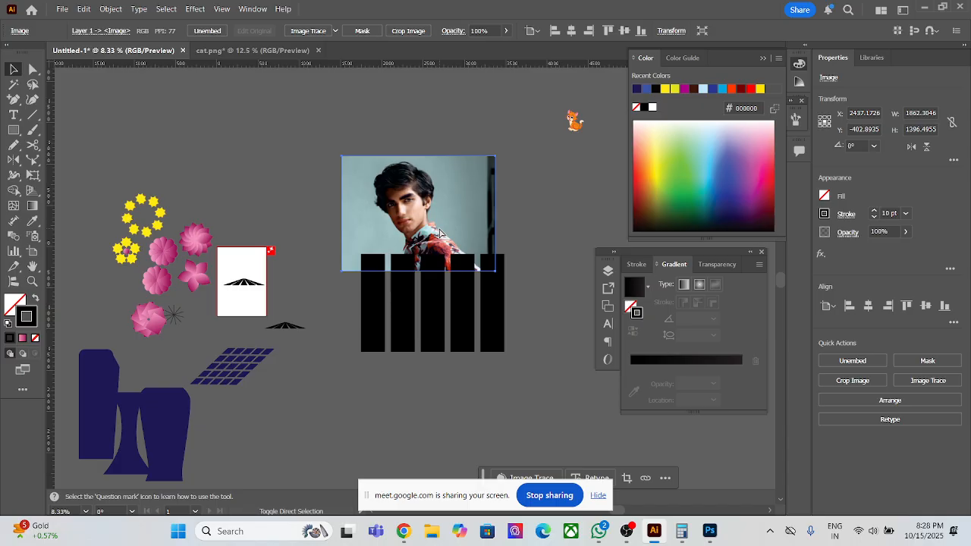
{"action": "key", "text": "ctrl+bracketright"}
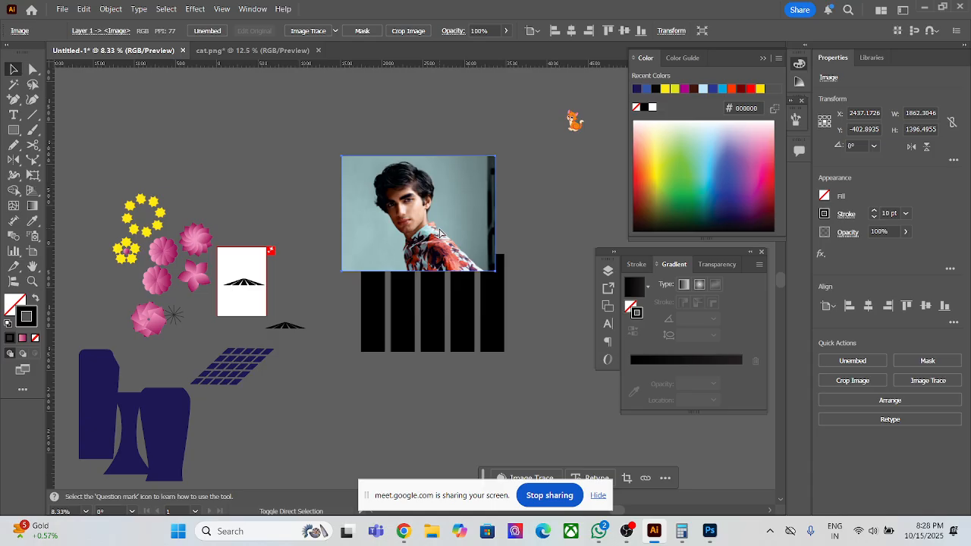
{"action": "key", "text": "ctrl+bracketleft"}
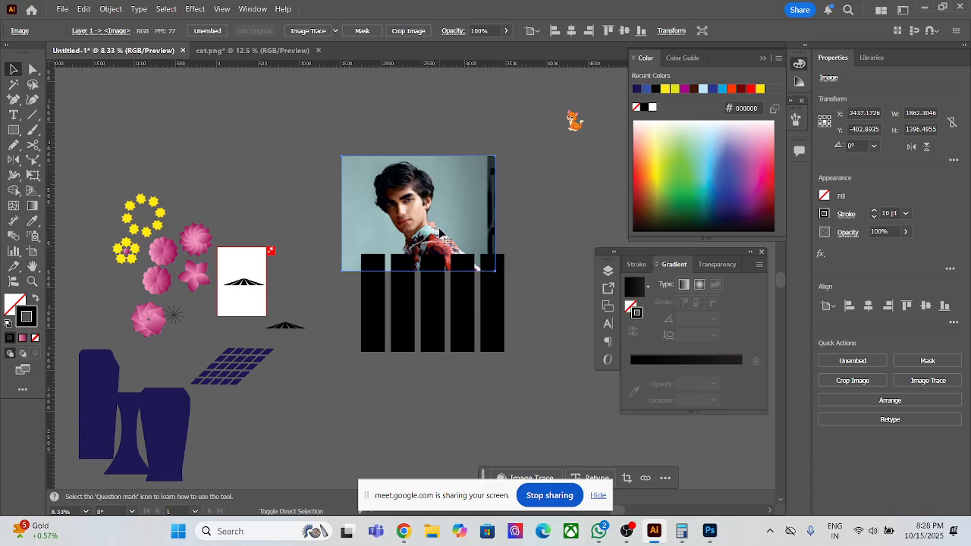
- Release the bars' compound path and make a compound path from all five bars again
{"action": "left_click", "coordinate": [495, 347]}
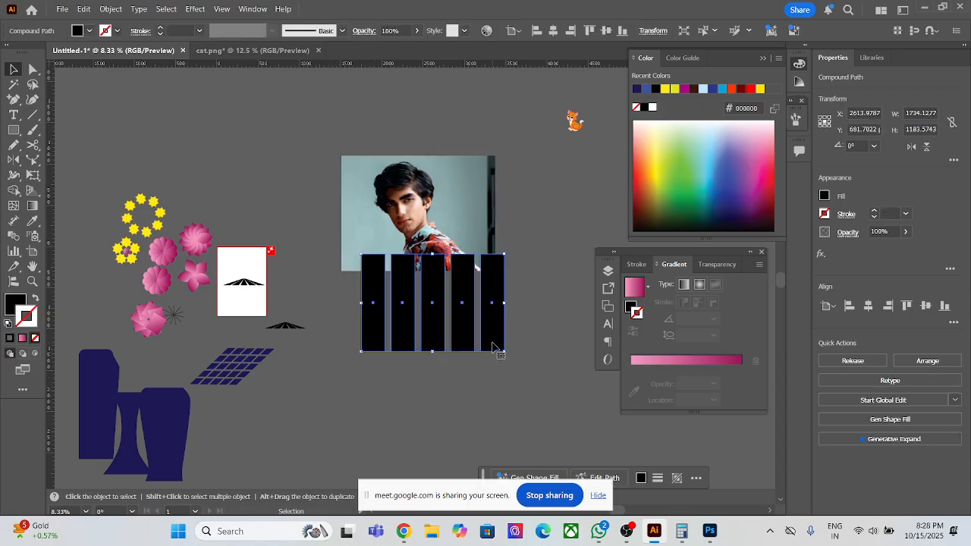
{"action": "right_click", "coordinate": [493, 348]}
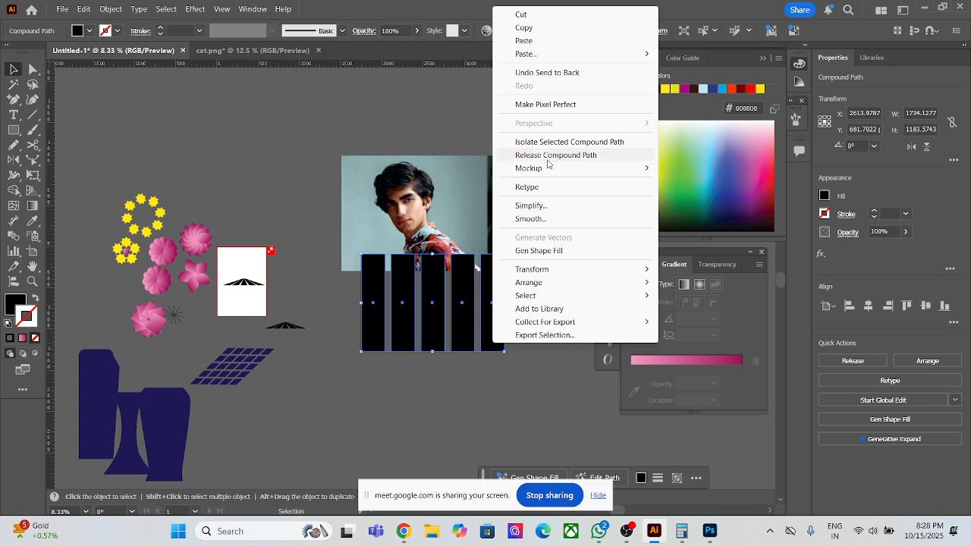
{"action": "left_click", "coordinate": [549, 155]}
{"action": "left_click", "coordinate": [526, 296]}
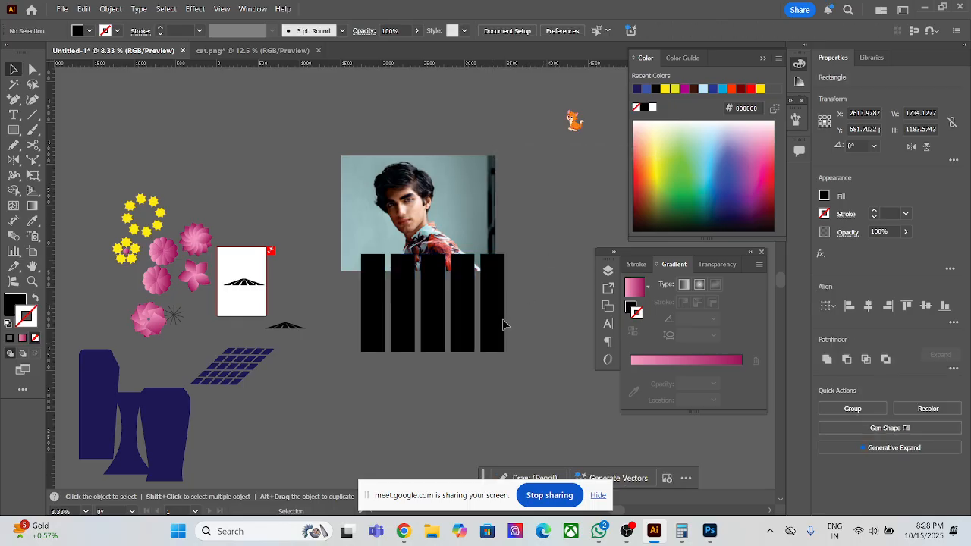
{"action": "left_click_drag", "start_coordinate": [354, 324], "coordinate": [528, 351]}
{"action": "right_click", "coordinate": [493, 343]}
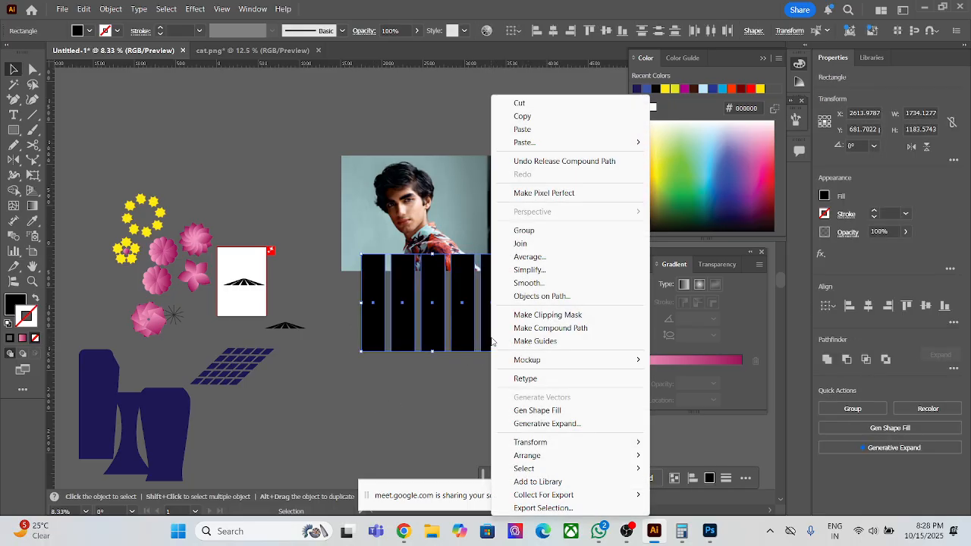
{"action": "left_click", "coordinate": [567, 328]}
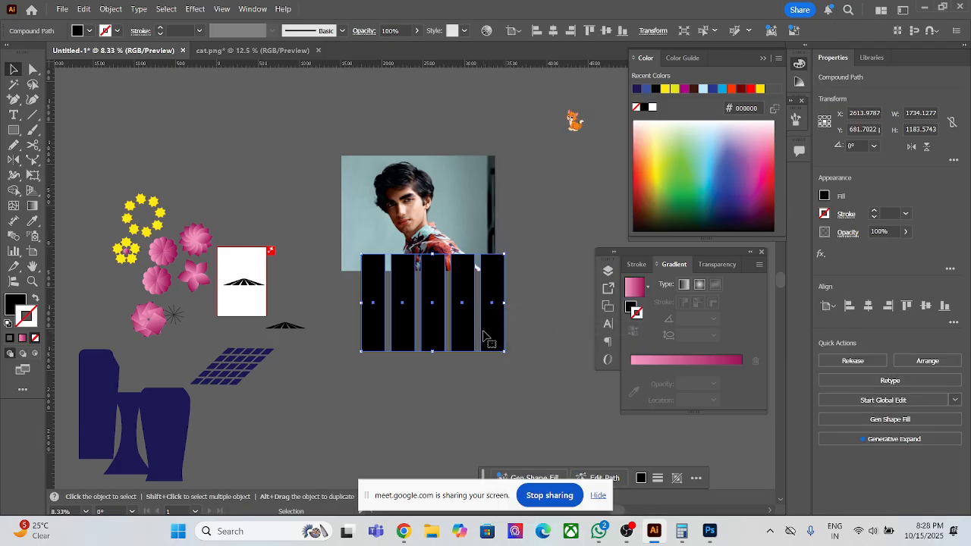
- Place the compound bars over the portrait and make a clipping mask so the photo shows only inside the five bars
{"action": "left_click_drag", "start_coordinate": [464, 342], "coordinate": [447, 252]}
{"action": "left_click_drag", "start_coordinate": [325, 135], "coordinate": [514, 267]}
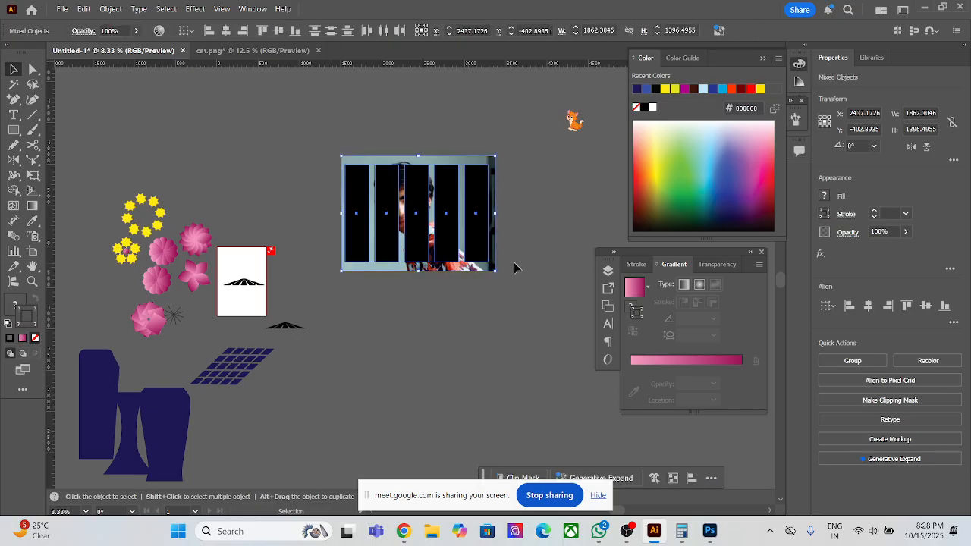
{"action": "key", "text": "ctrl+7"}
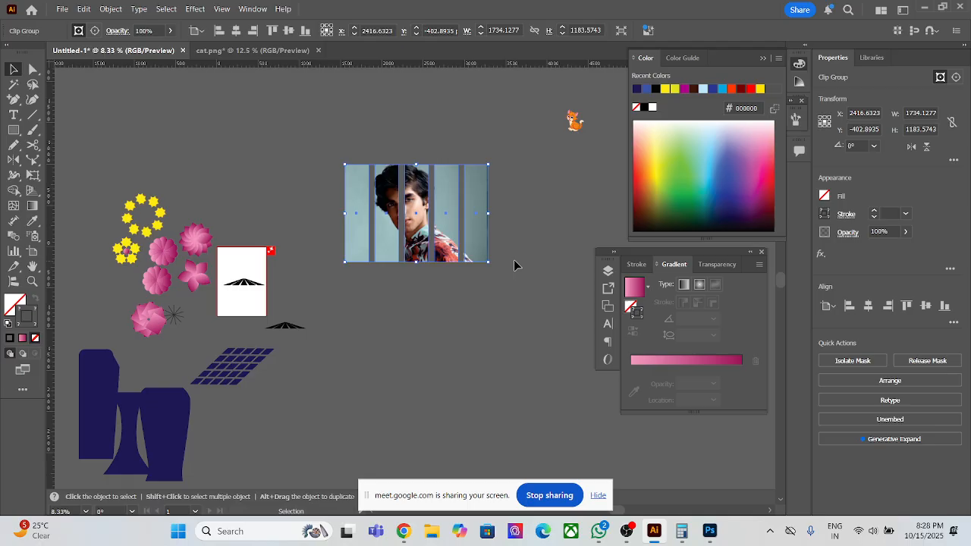
- Move the five-bar clipped portrait to about X 2521, Y 357 px and keep it selected
{"action": "left_click_drag", "start_coordinate": [421, 256], "coordinate": [429, 318]}
{"action": "left_click", "coordinate": [514, 325]}
{"action": "left_click", "coordinate": [495, 318]}
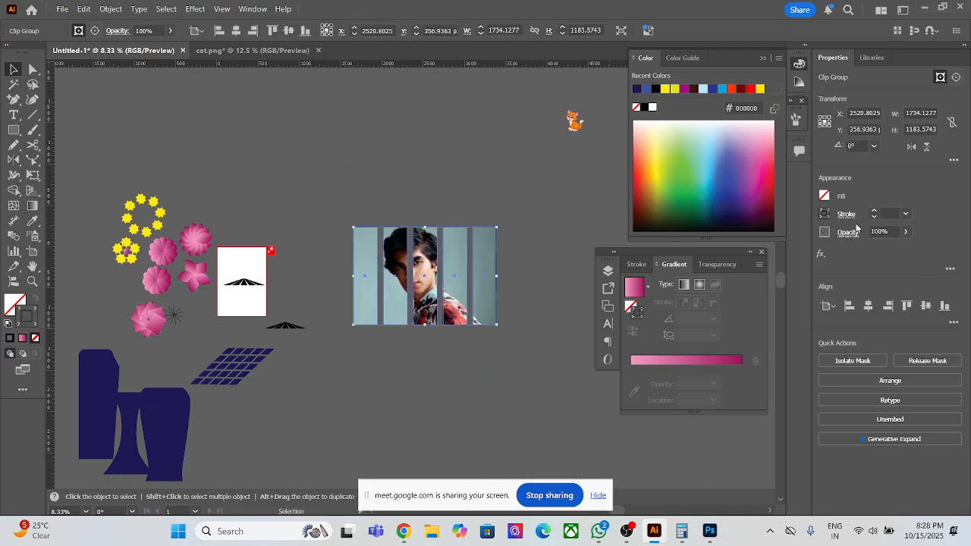
- Give the five-bar clipped portrait a white (#ffffff) stroke with a weight of 20 pt
{"action": "left_click", "coordinate": [889, 212]}
{"action": "type", "text": "3"}
{"action": "key", "text": "Return"}
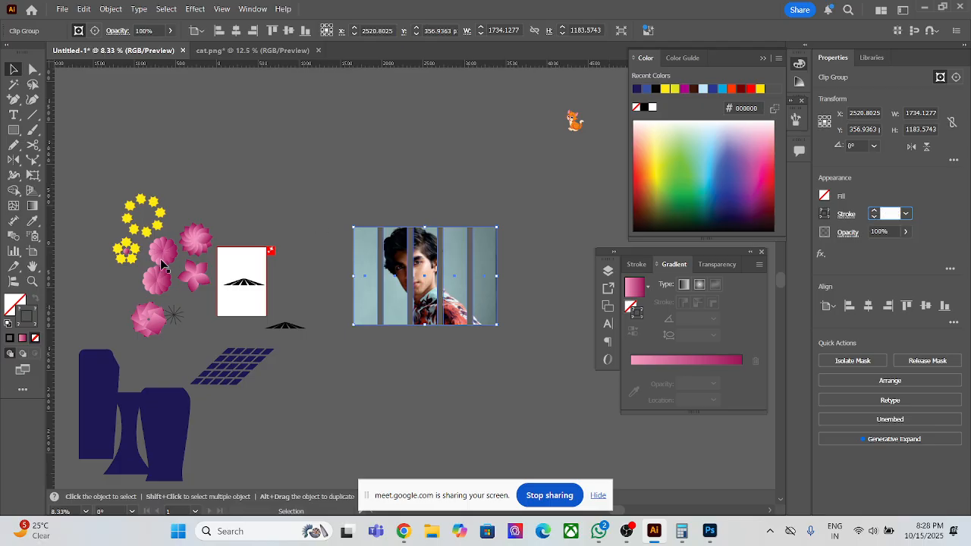
{"action": "left_click", "coordinate": [23, 323]}
{"action": "double_click", "coordinate": [22, 322]}
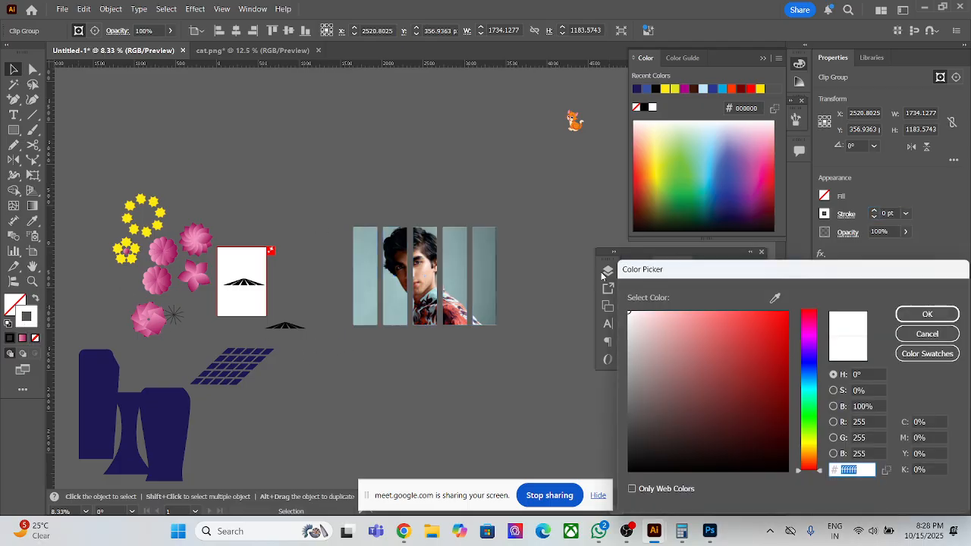
{"action": "left_click", "coordinate": [927, 314]}
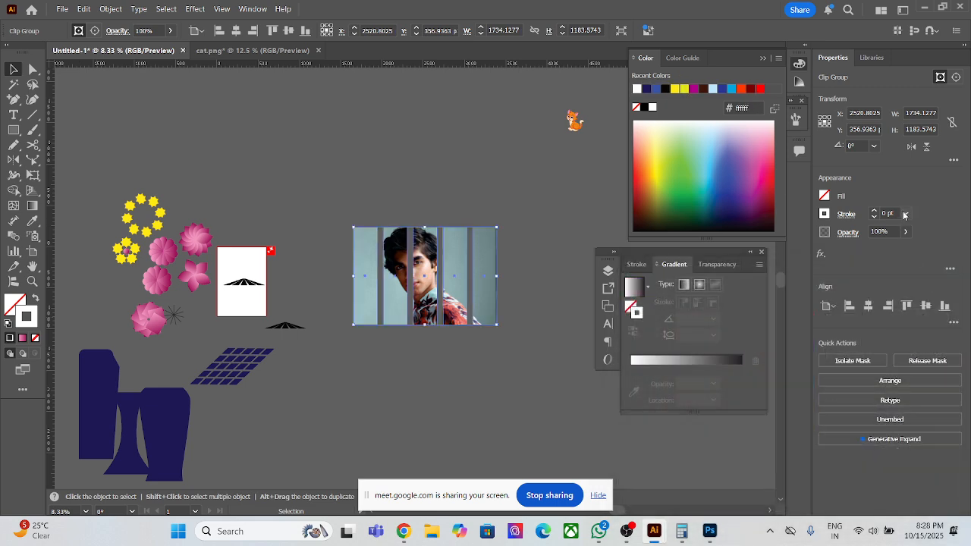
{"action": "left_click", "coordinate": [882, 213]}
{"action": "type", "text": "20"}
{"action": "key", "text": "Return"}
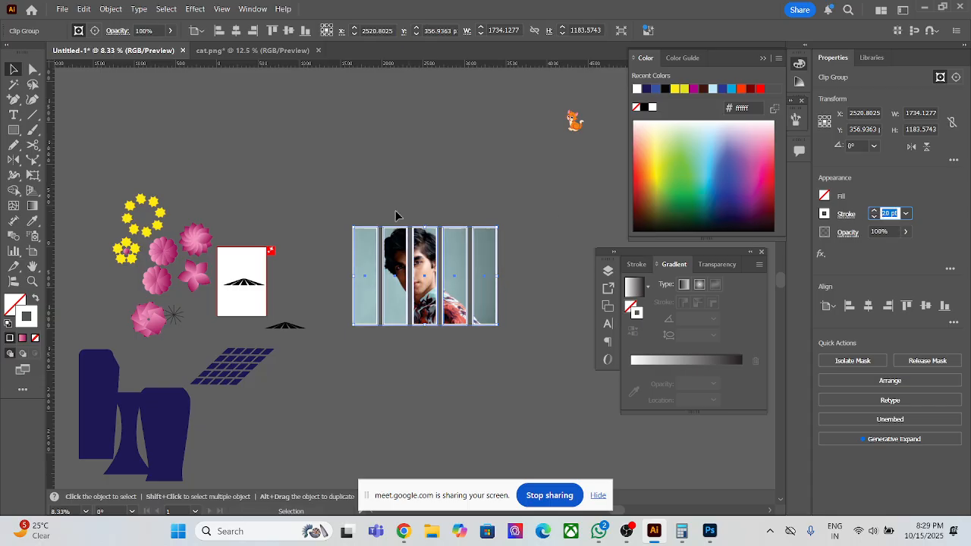
- Reposition the white-outlined five-bar portrait at about X 2432, Y 507 px
{"action": "left_click", "coordinate": [400, 190]}
{"action": "mouse_move", "coordinate": [436, 317]}
{"action": "left_mouse_down"}
{"action": "mouse_move", "coordinate": [302, 199]}
{"action": "mouse_move", "coordinate": [425, 281]}
{"action": "mouse_move", "coordinate": [437, 303]}
{"action": "left_mouse_up"}
{"action": "scroll", "coordinate": [436, 303], "scroll_direction": "up", "scroll_amount": 2}
{"action": "scroll", "coordinate": [438, 306], "scroll_direction": "up", "scroll_amount": 1}
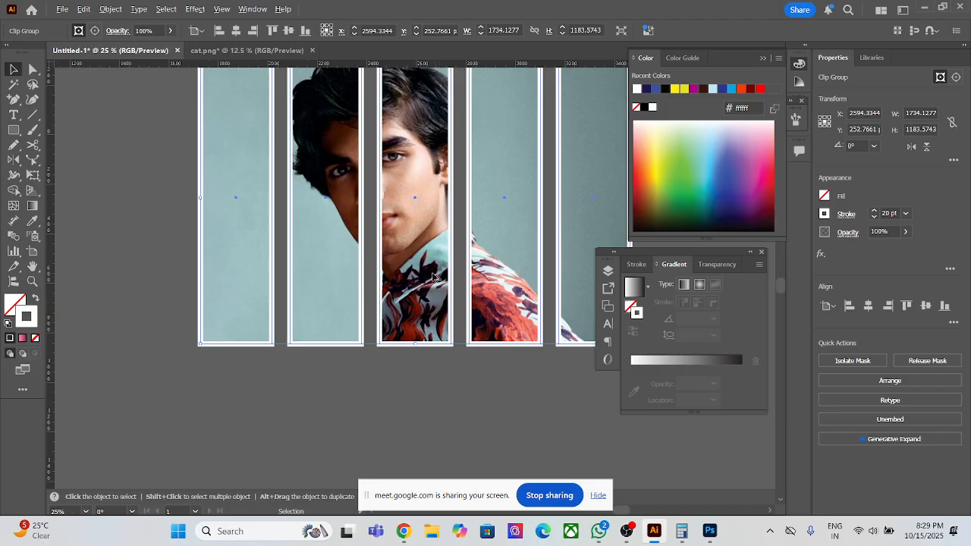
{"action": "scroll", "coordinate": [433, 269], "scroll_direction": "down", "scroll_amount": 1}
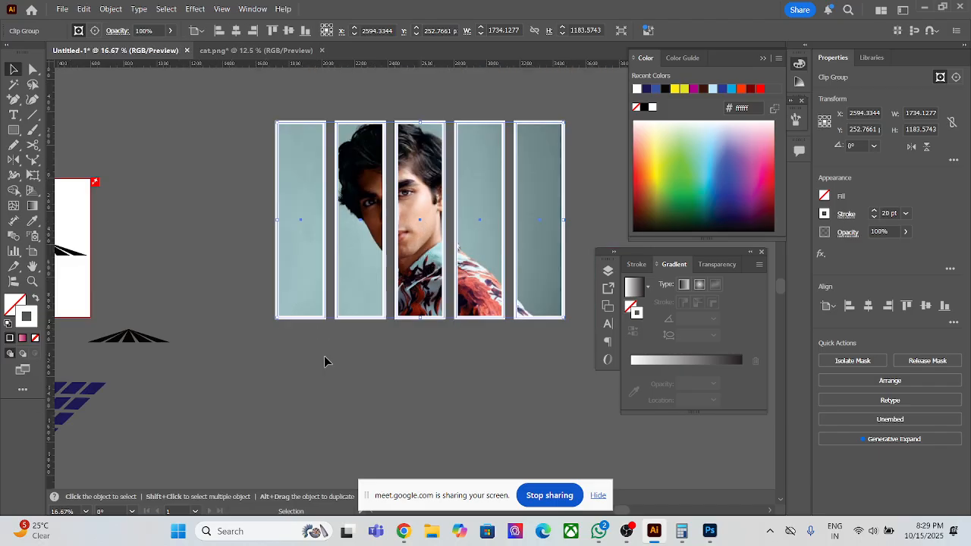
{"action": "left_click", "coordinate": [365, 395]}
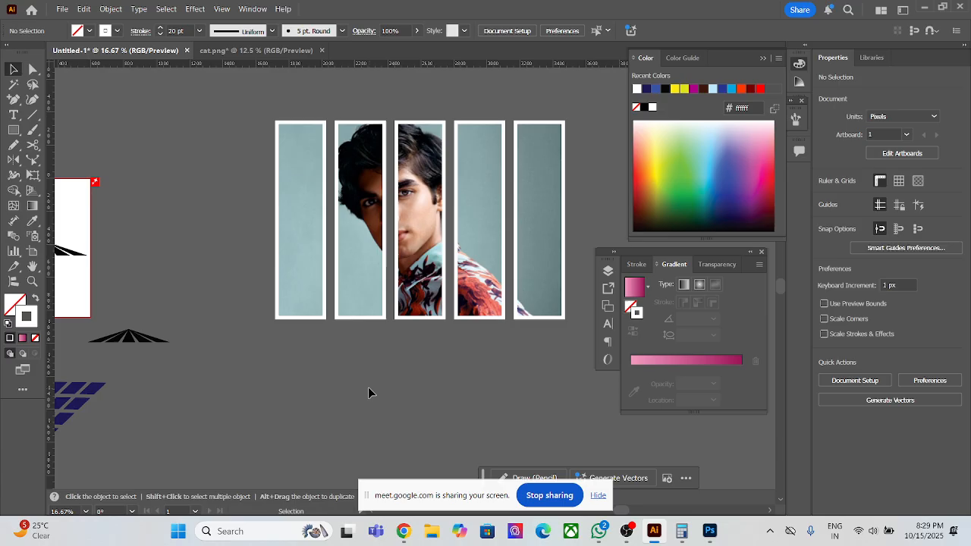
{"action": "left_click_drag", "start_coordinate": [309, 236], "coordinate": [255, 282]}
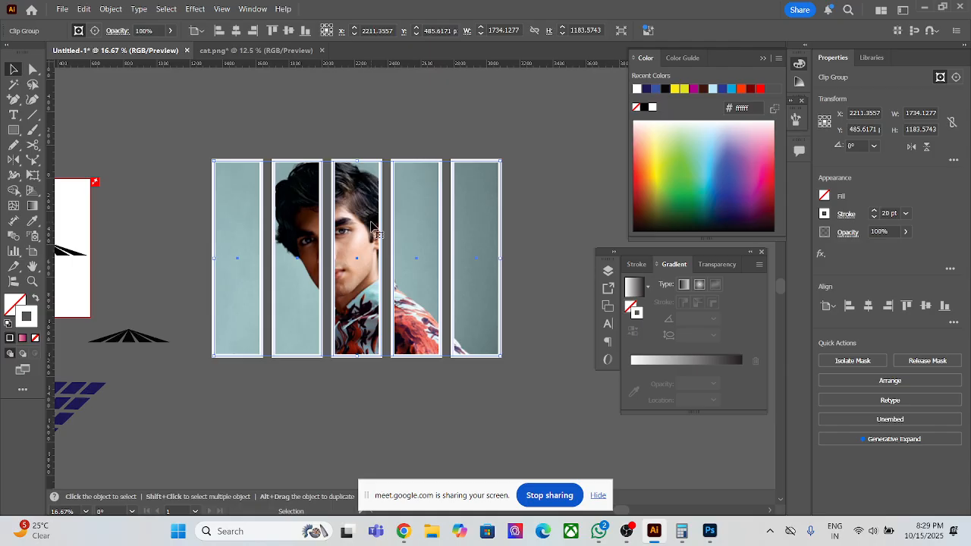
{"action": "left_click_drag", "start_coordinate": [343, 273], "coordinate": [410, 295]}
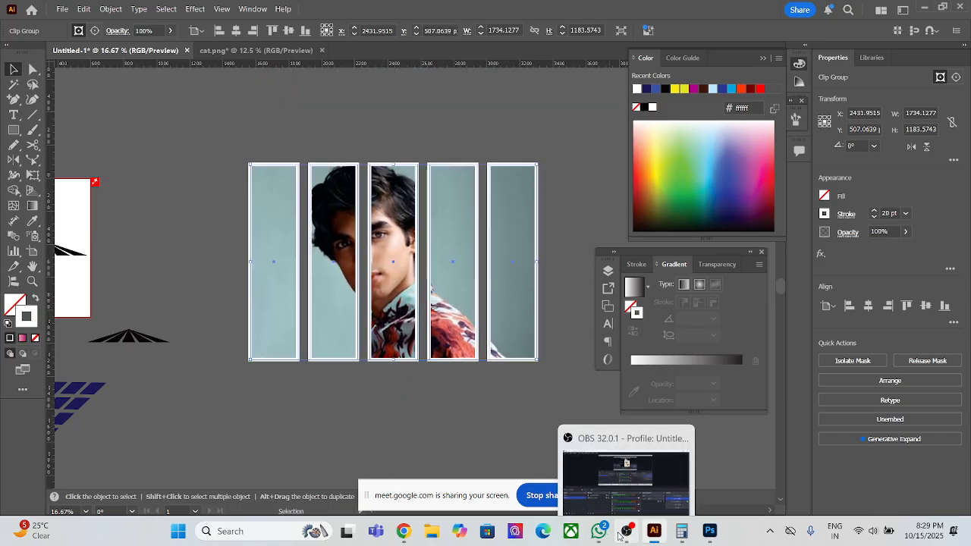
{"action": "left_click", "coordinate": [624, 531]}
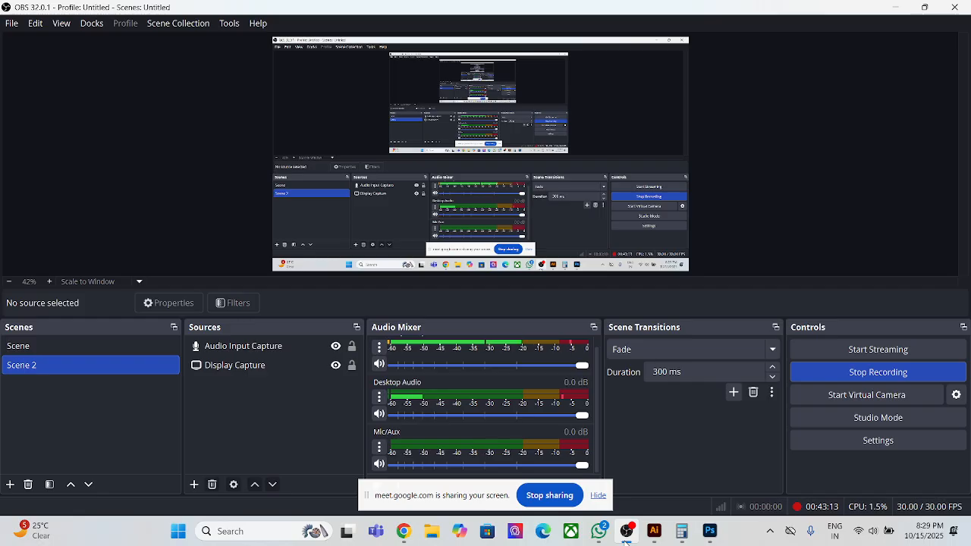
{"action": "double_click", "coordinate": [892, 11]}
{"action": "left_click", "coordinate": [895, 11]}
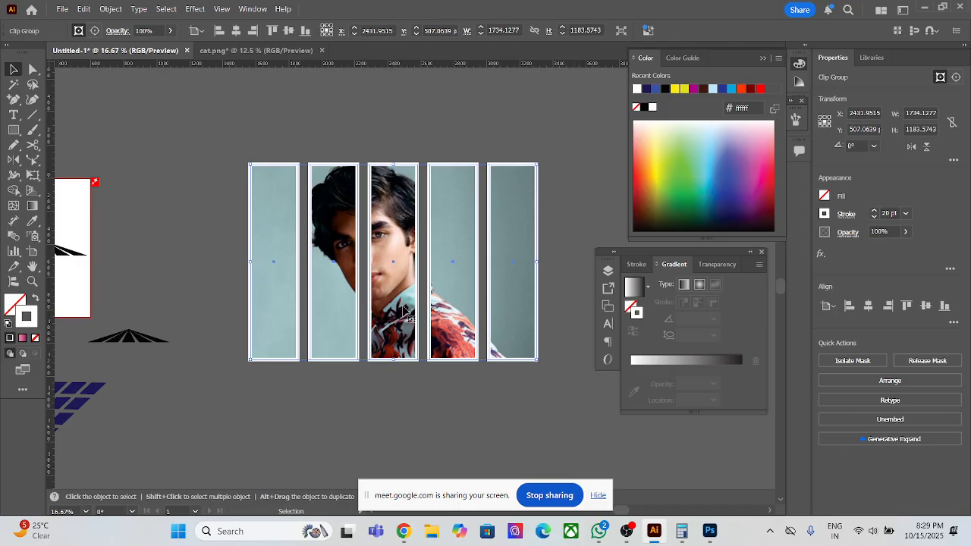
{"action": "scroll", "coordinate": [339, 335], "scroll_direction": "down", "scroll_amount": 2}
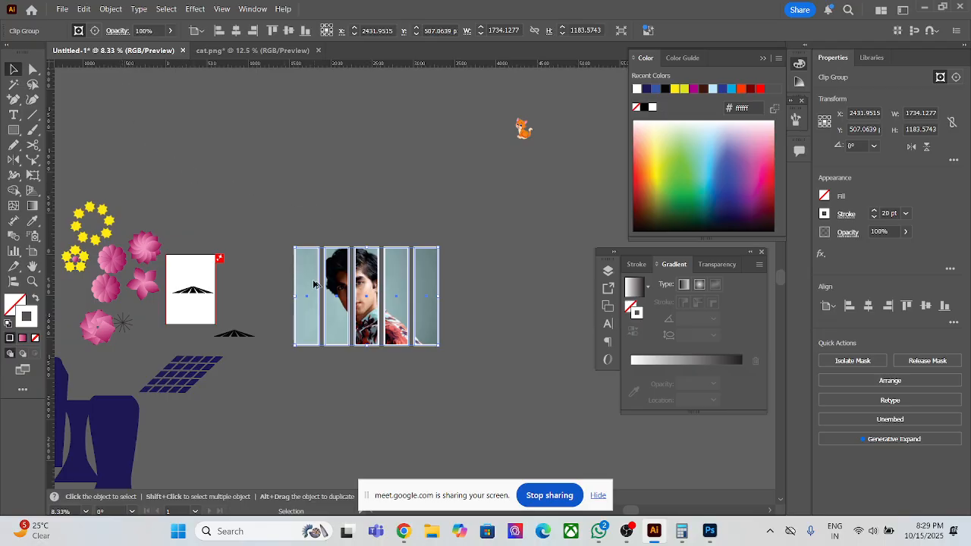
{"action": "scroll", "coordinate": [315, 284], "scroll_direction": "down", "scroll_amount": 1}
{"action": "scroll", "coordinate": [315, 285], "scroll_direction": "up", "scroll_amount": 3}
{"action": "scroll", "coordinate": [250, 326], "scroll_direction": "down", "scroll_amount": 2}
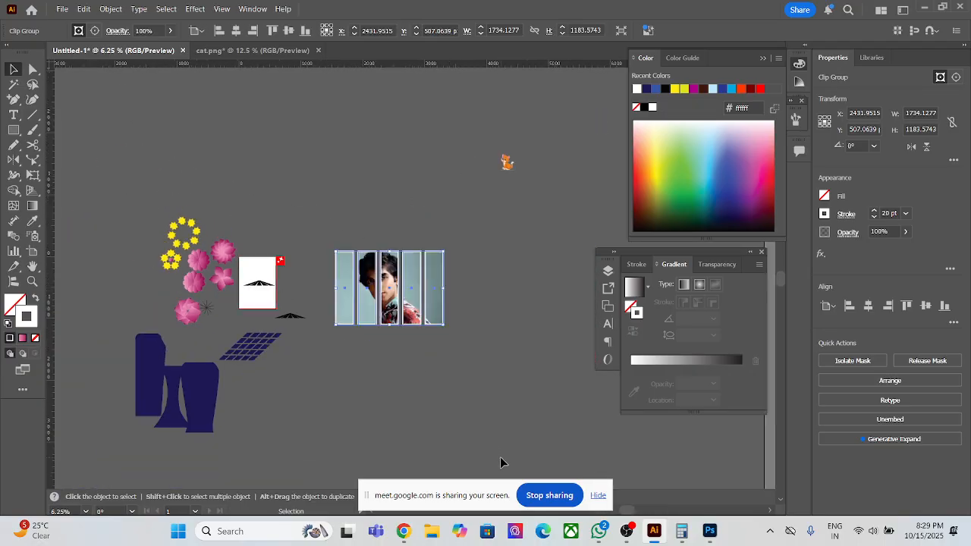
{"action": "left_click", "coordinate": [624, 533]}
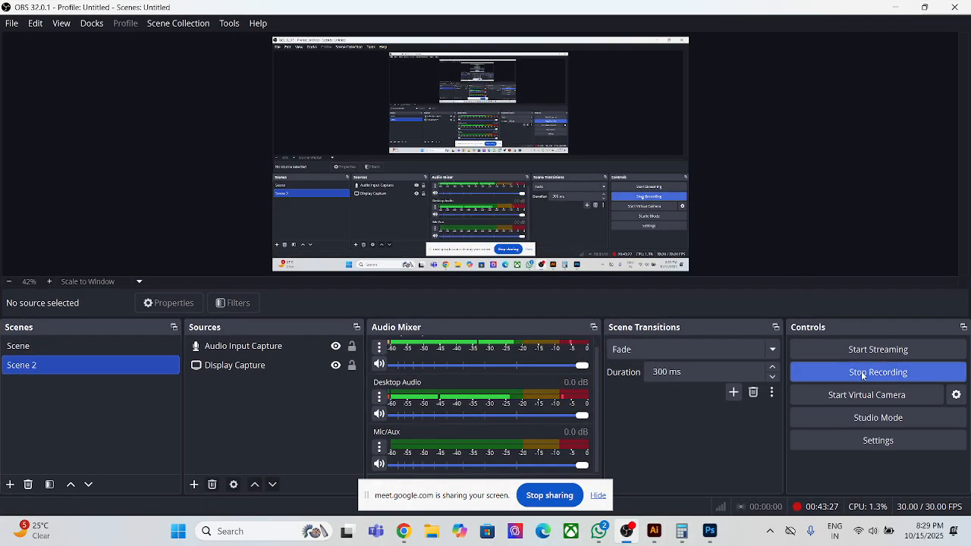